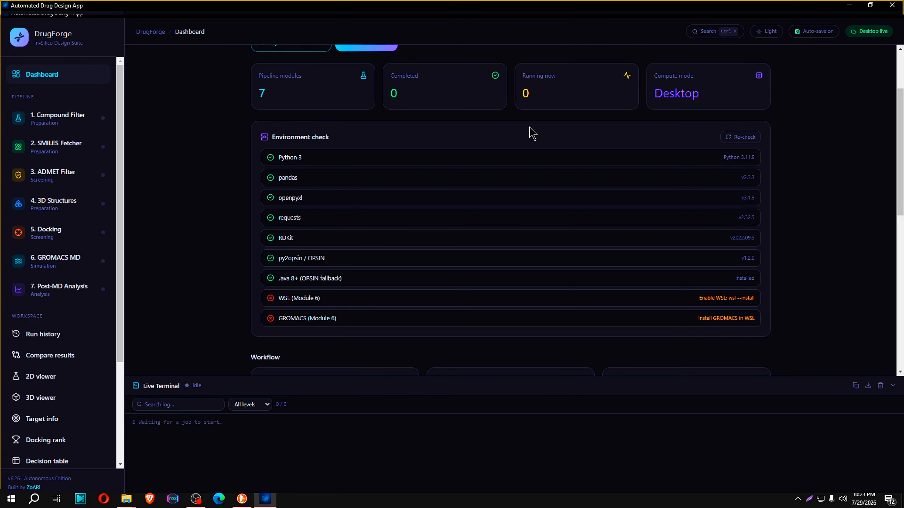
Open the app settings and examine the Python and dependencies section
scroll(21, 381, down, 4)
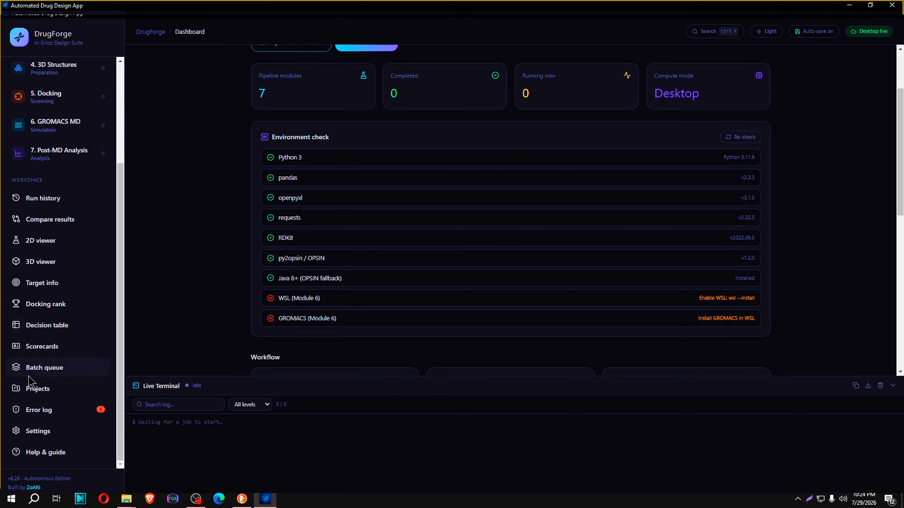
click(39, 431)
scroll(575, 231, down, 10)
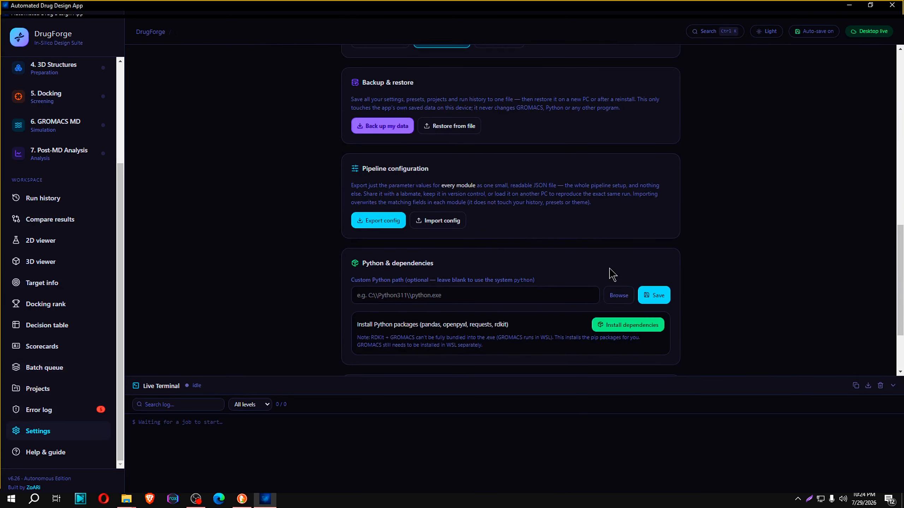
scroll(71, 345, up, 3)
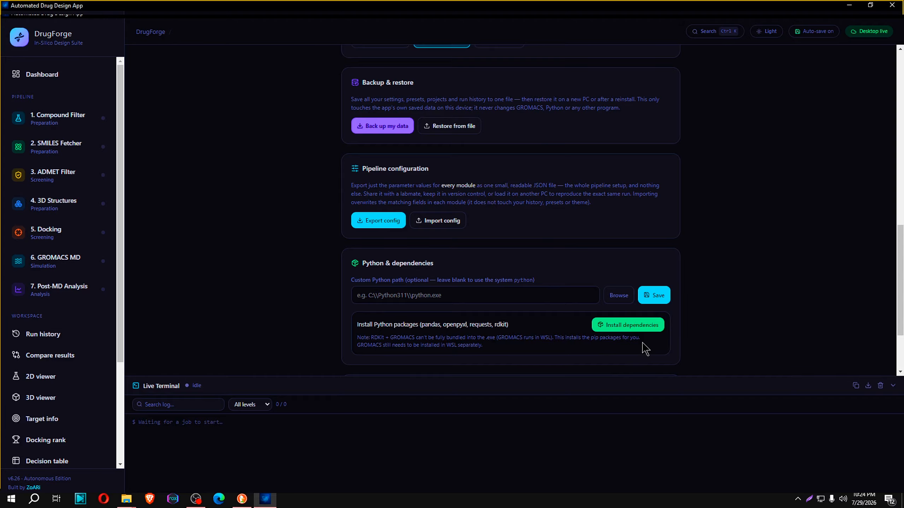
Return to the dashboard and examine the environment check, including the WSL and GROMACS entries
click(31, 77)
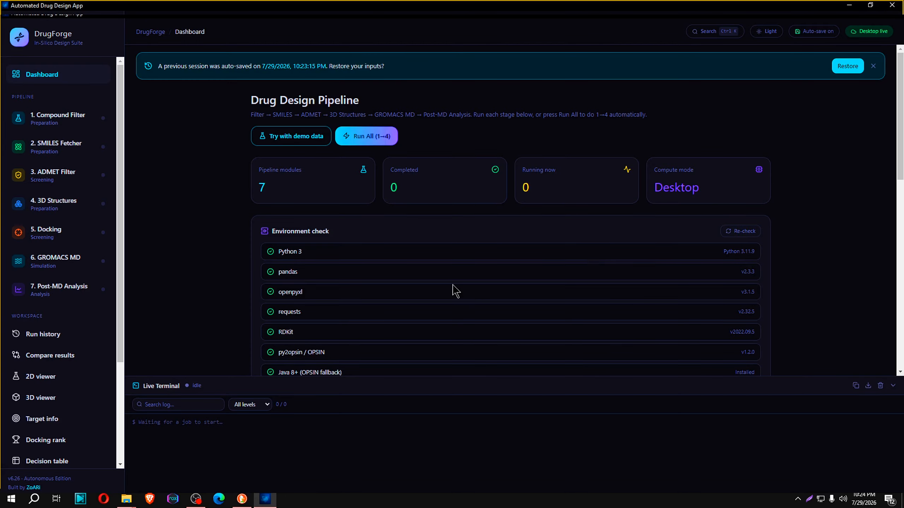
scroll(456, 291, down, 5)
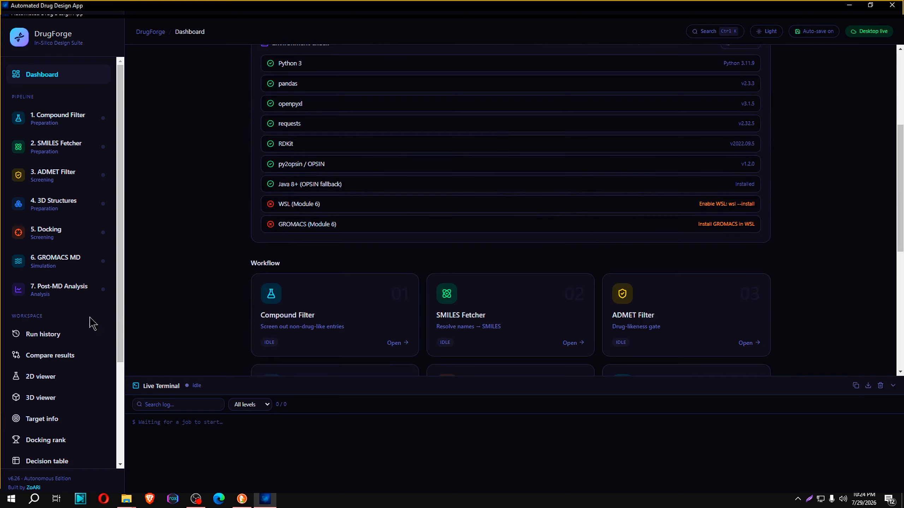
scroll(91, 437, down, 4)
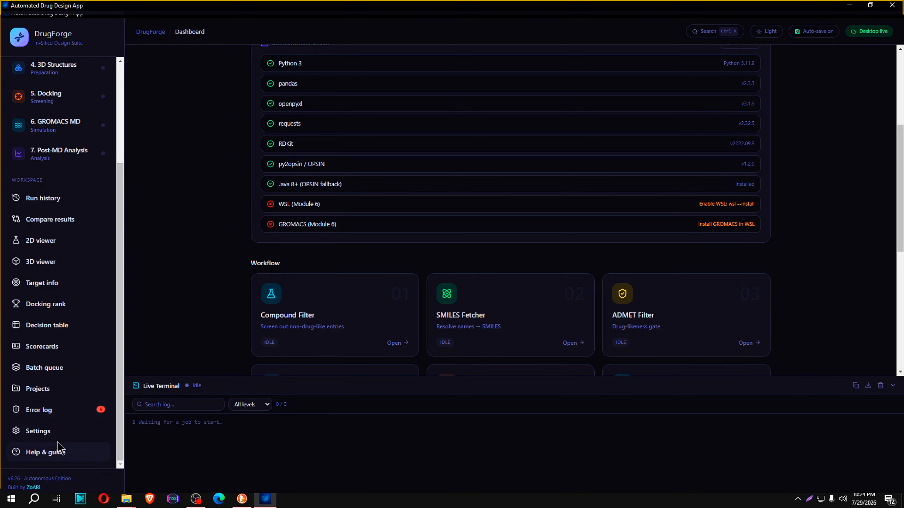
scroll(843, 295, up, 5)
scroll(818, 282, down, 3)
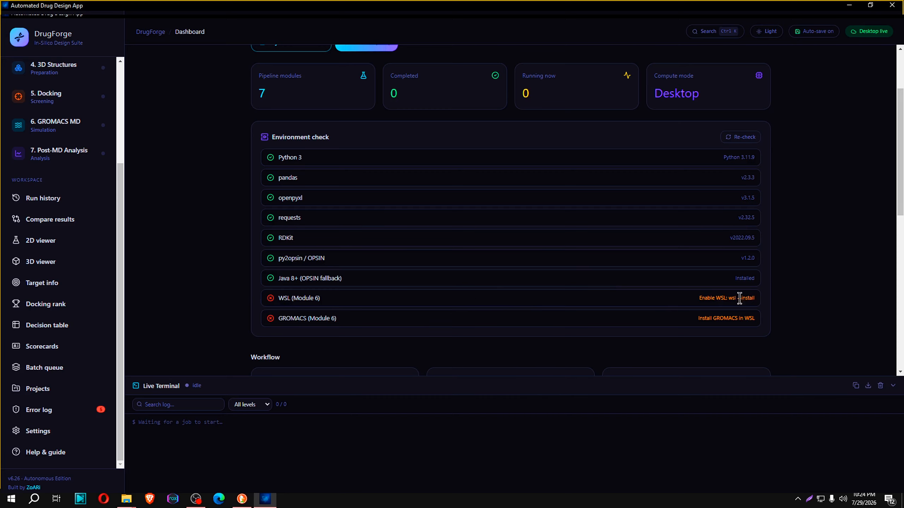
scroll(134, 337, up, 2)
scroll(92, 345, up, 4)
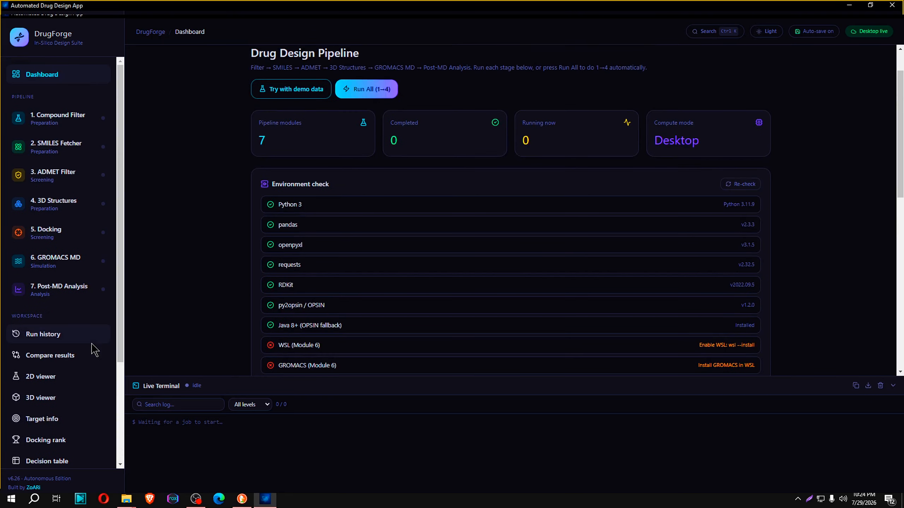
scroll(626, 231, down, 2)
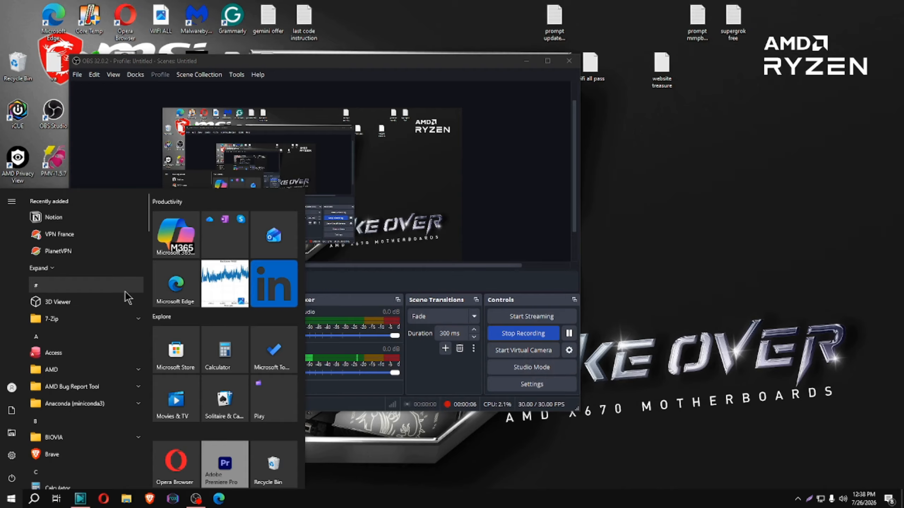
Open the Windows Features dialog from the Programs section of Control Panel
text(control)
key(Return)
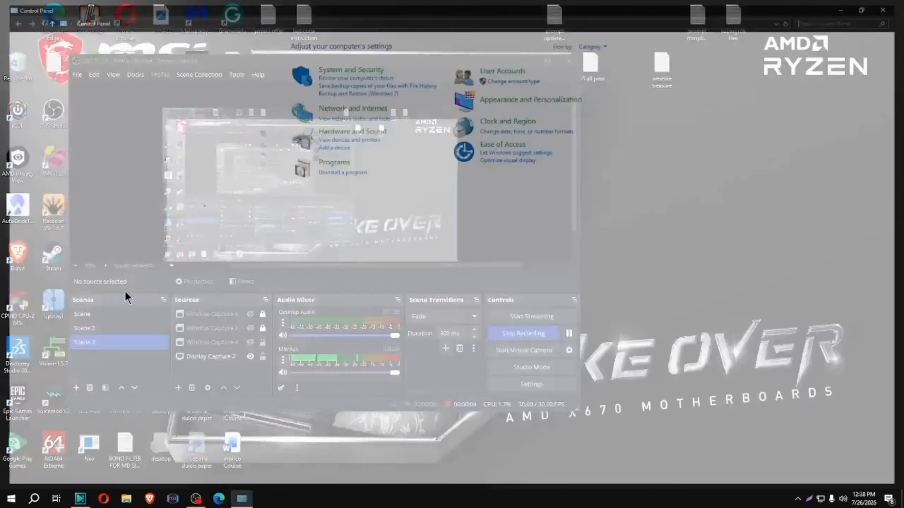
click(336, 162)
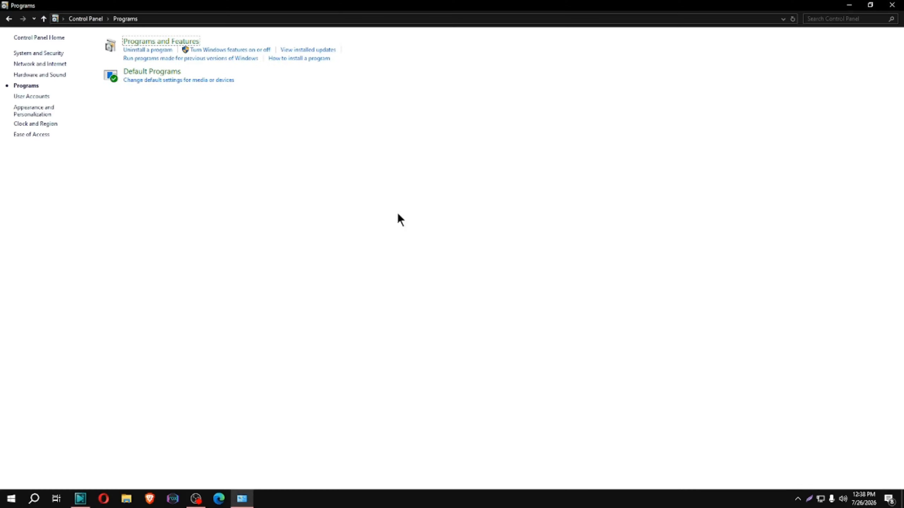
click(238, 50)
Enable the Virtual Machine Platform and Windows Subsystem for Linux features and apply the changes
drag(539, 229, 541, 287)
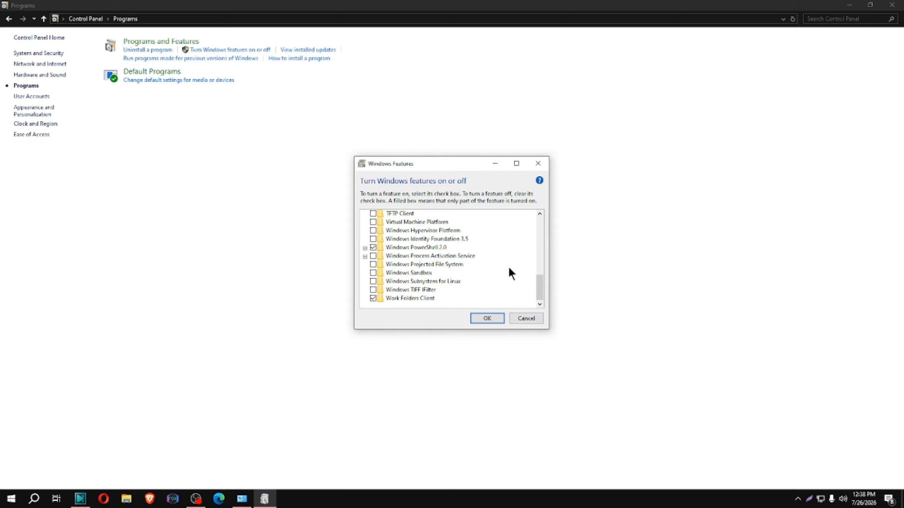
click(373, 221)
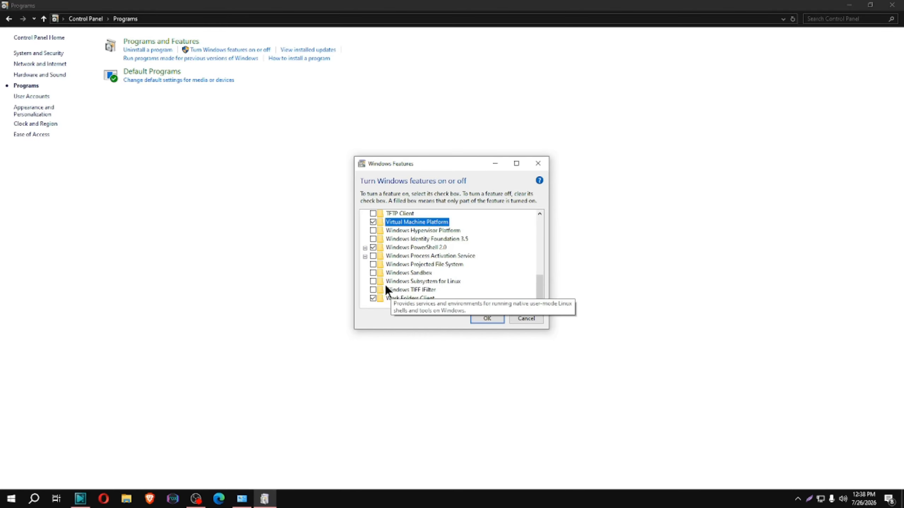
click(373, 282)
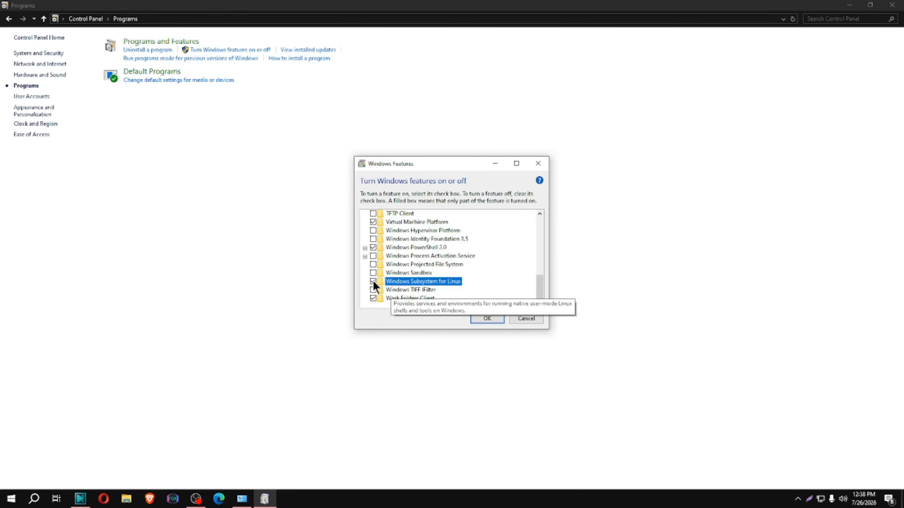
click(487, 318)
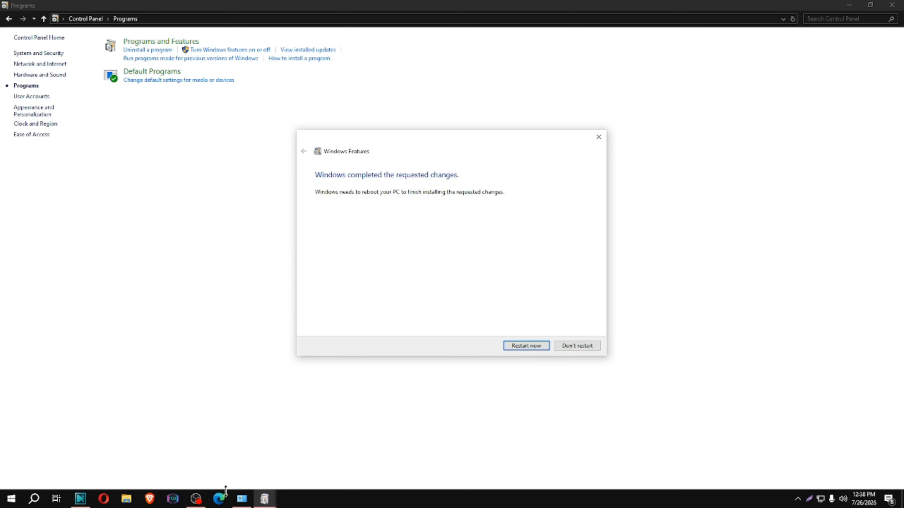
click(196, 499)
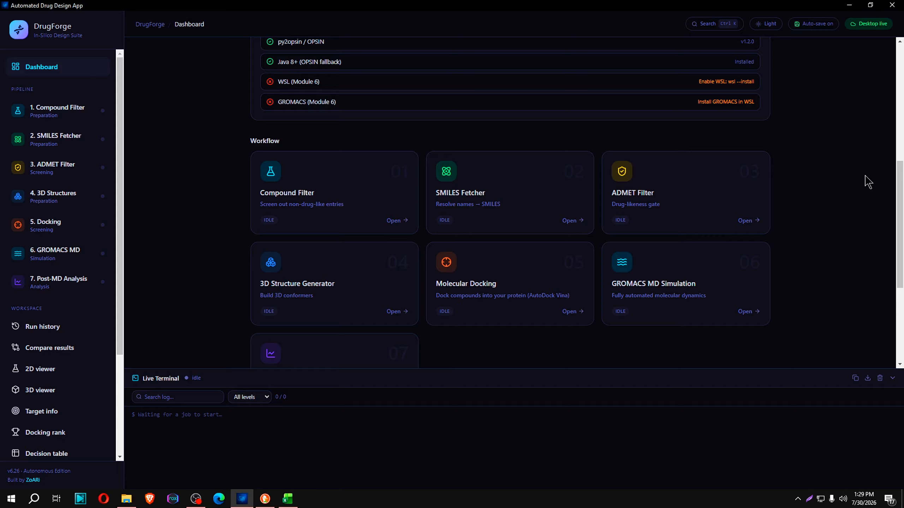
Switch to the browser and copy the plant name Pterocarpus marsupium from the page heading
drag(900, 223, 900, 151)
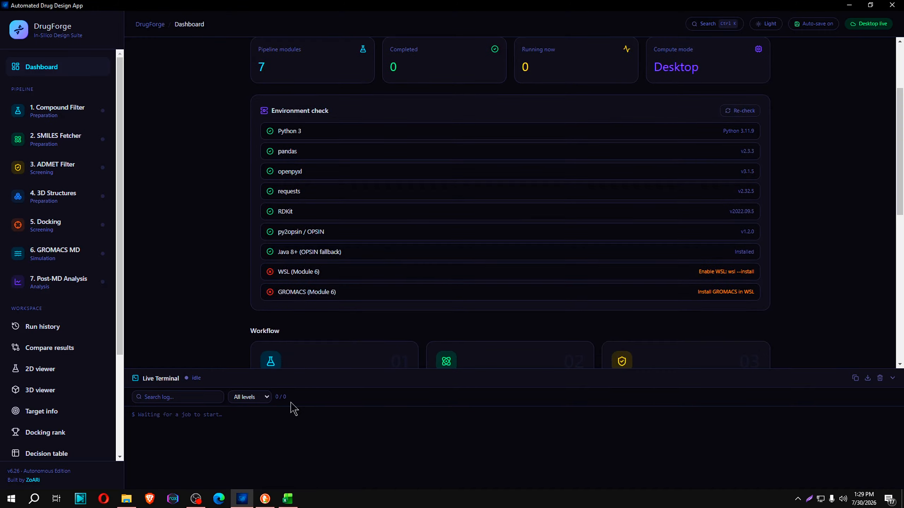
mouse_move(276, 497)
click(264, 462)
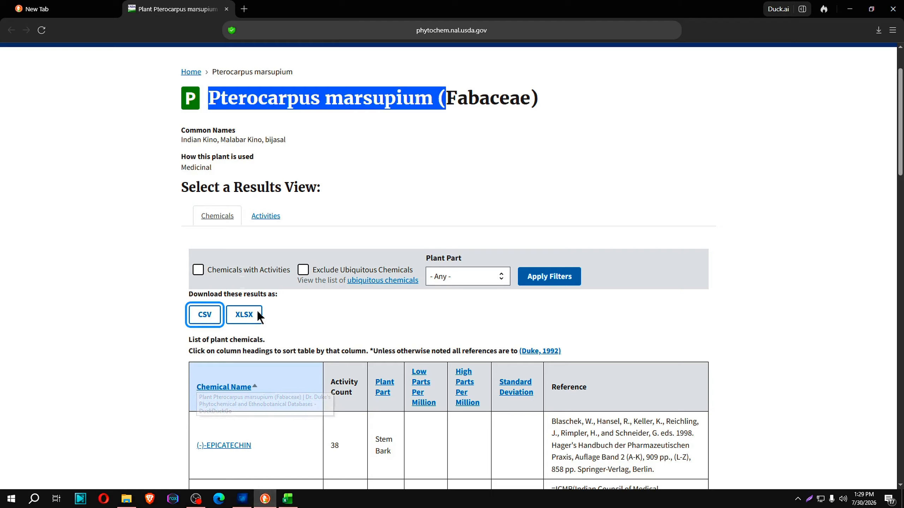
click(221, 101)
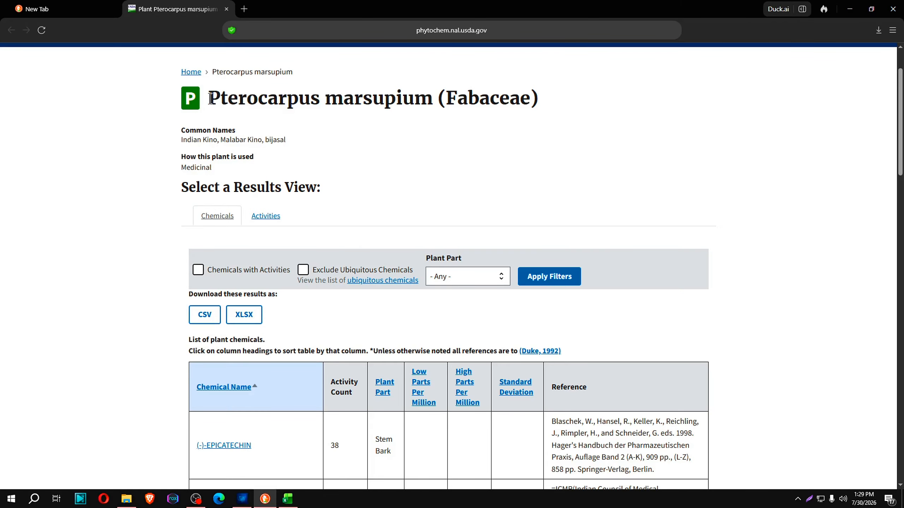
drag(210, 98, 434, 168)
key(ctrl+c)
scroll(441, 99, up, 2)
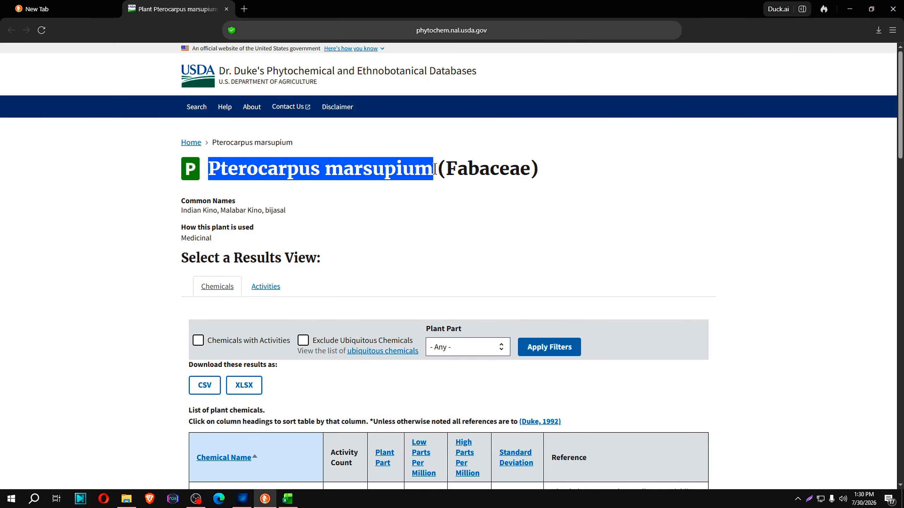
Search Dr. Duke's databases for Pterocarpus marsupium and open its plant page
click(209, 113)
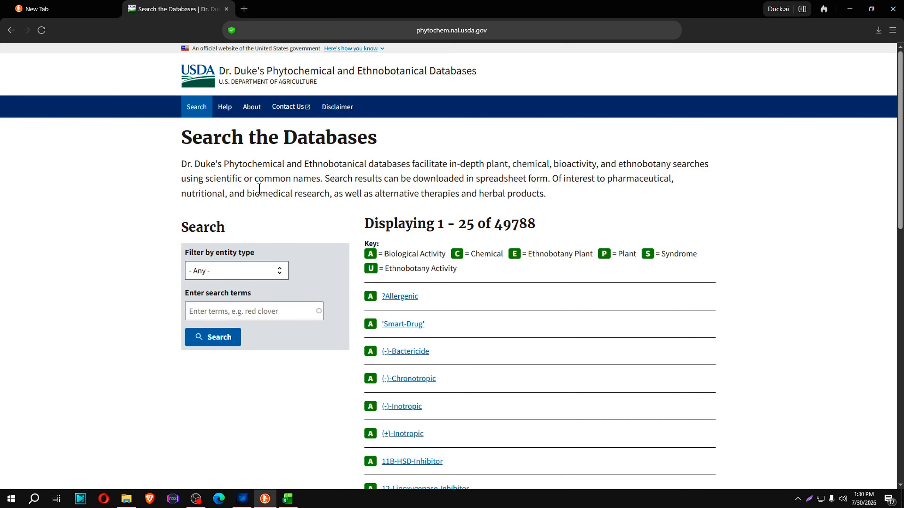
click(224, 311)
key(ctrl+v)
click(235, 340)
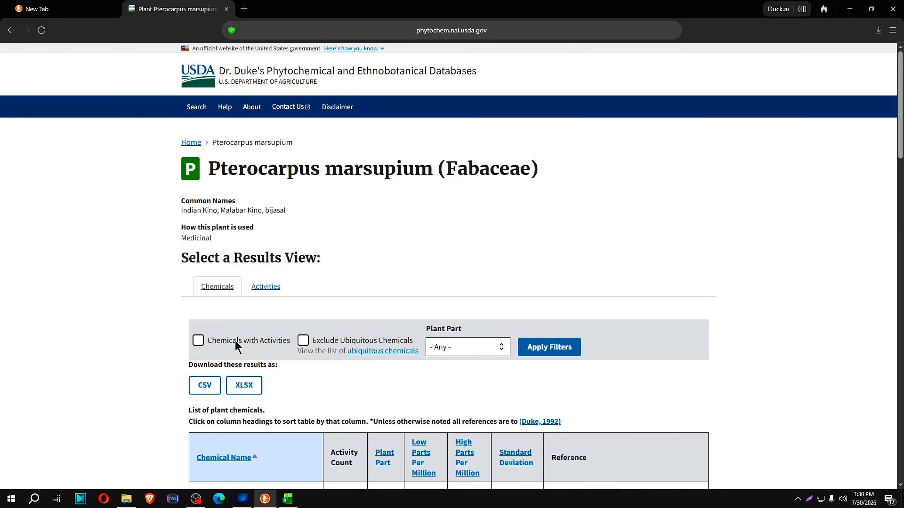
Examine the list of plant chemicals and the download options for Pterocarpus marsupium
scroll(397, 326, down, 20)
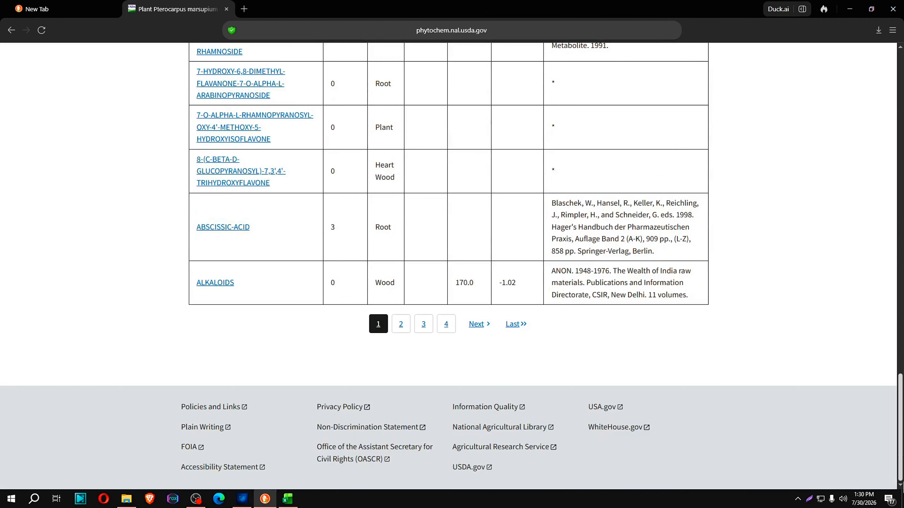
scroll(261, 170, up, 20)
scroll(261, 170, down, 3)
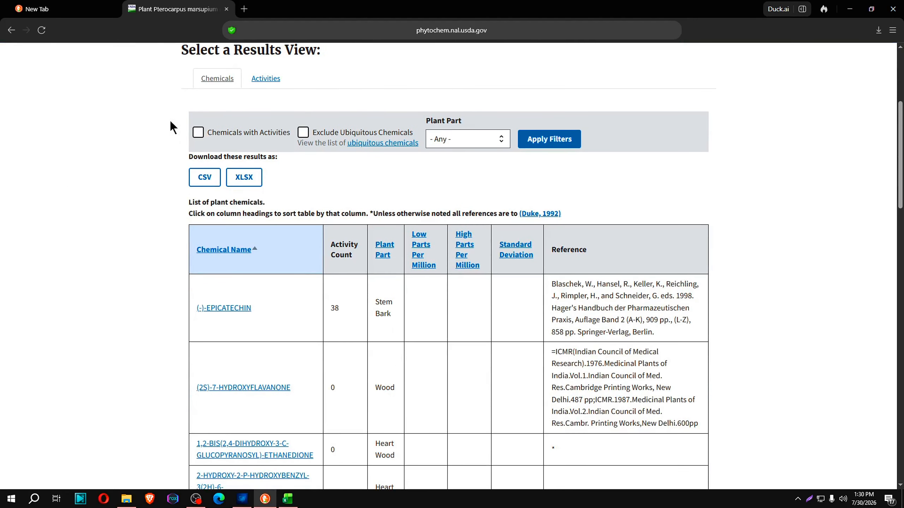
View the downloaded Plant Chemicals file in New folder (3) under Downloads, and return to the plant page
click(127, 499)
click(245, 107)
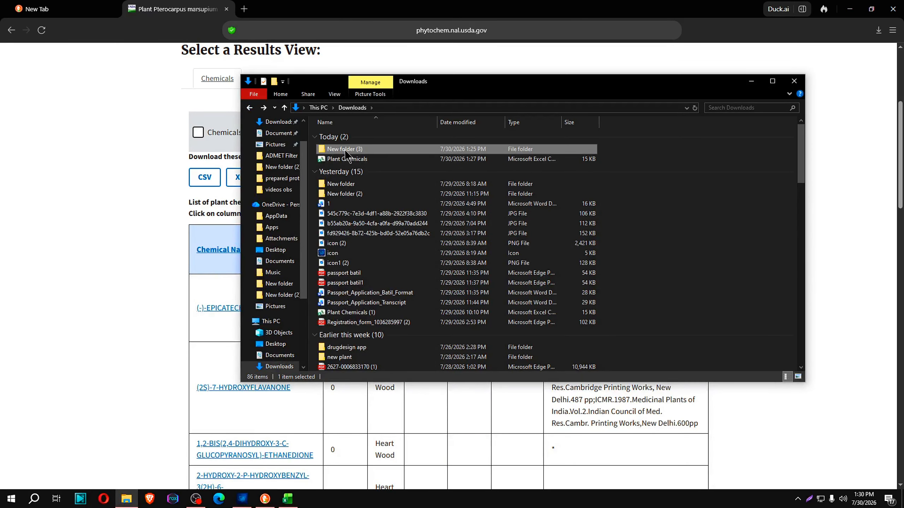
double_click(346, 152)
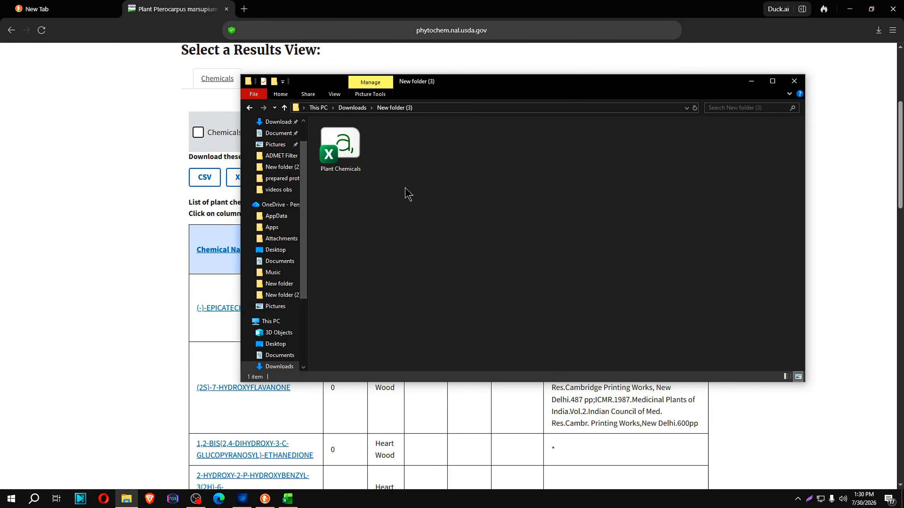
click(108, 97)
Highlight the plant name on the page, and open the Plant Chemicals file from New folder (3) in Excel
scroll(367, 246, up, 5)
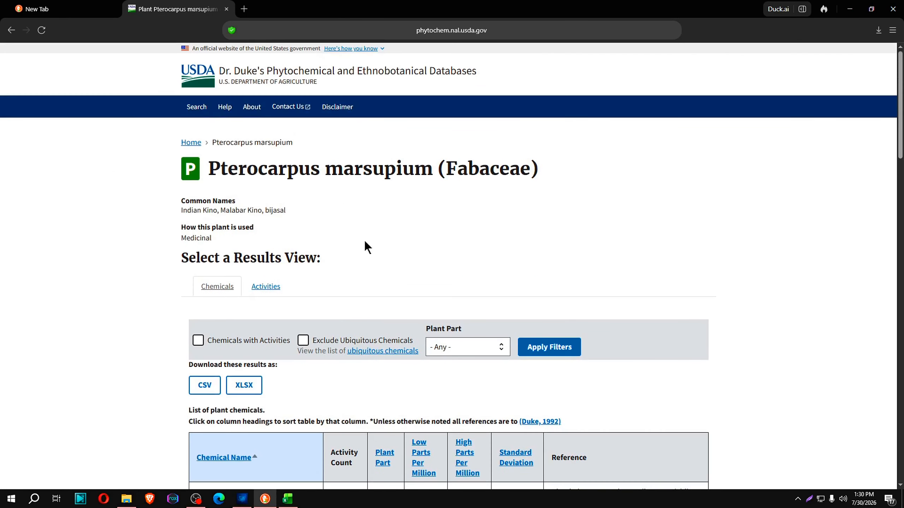
drag(210, 170, 436, 173)
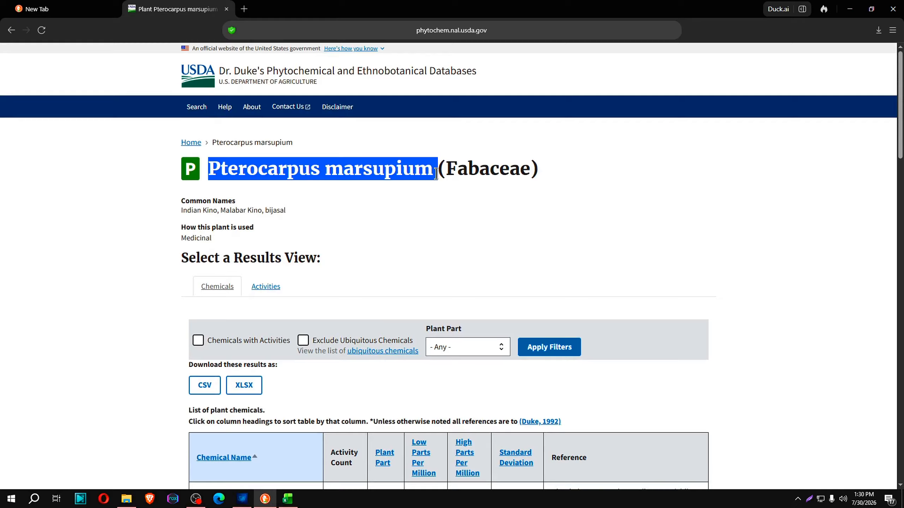
click(127, 499)
double_click(340, 149)
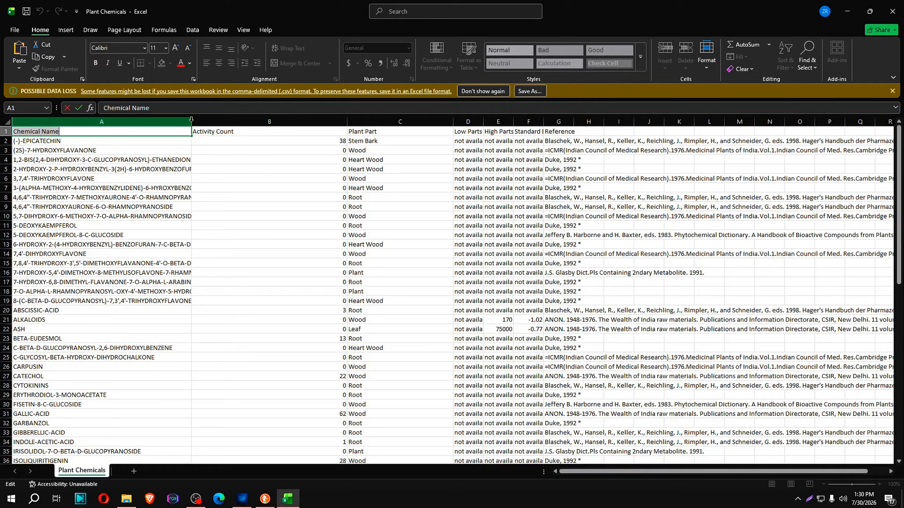
click(52, 187)
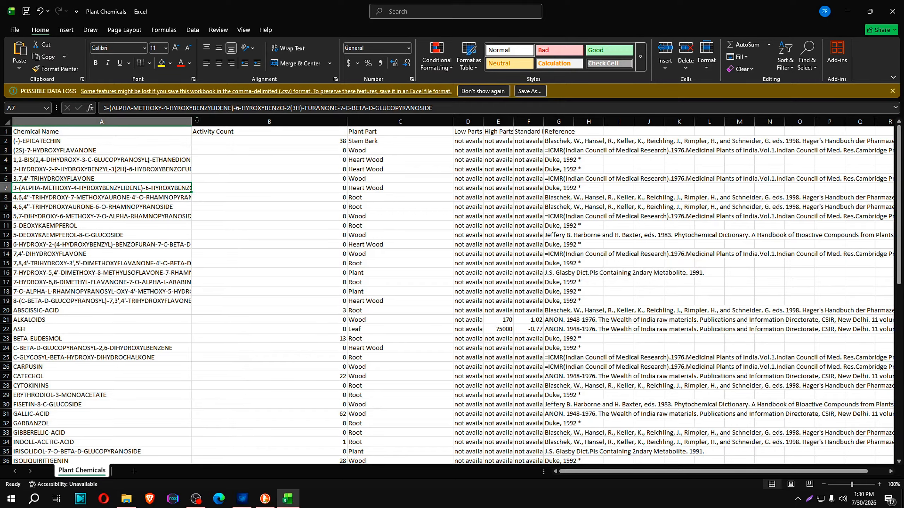
Examine the Chemical Name column of the Plant Chemicals sheet from its header down to the last compound
scroll(158, 224, down, 17)
scroll(159, 224, up, 17)
scroll(137, 281, down, 20)
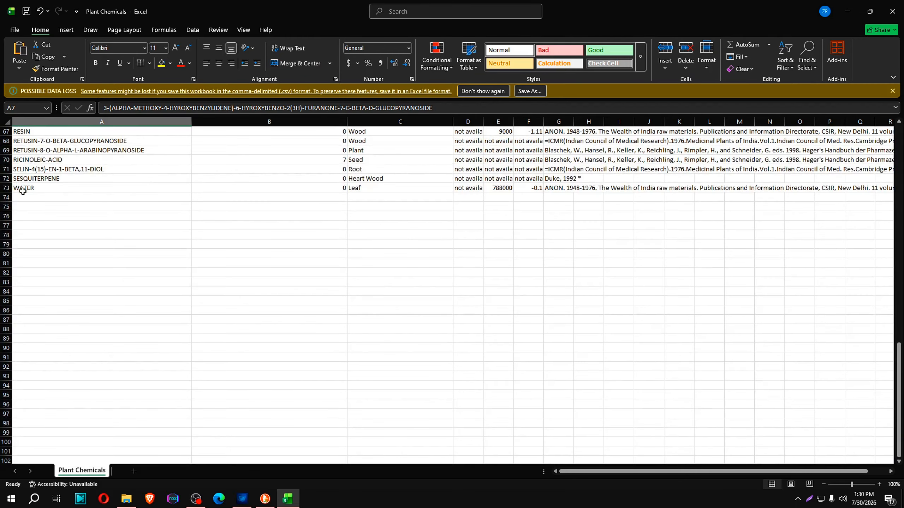
scroll(98, 222, up, 20)
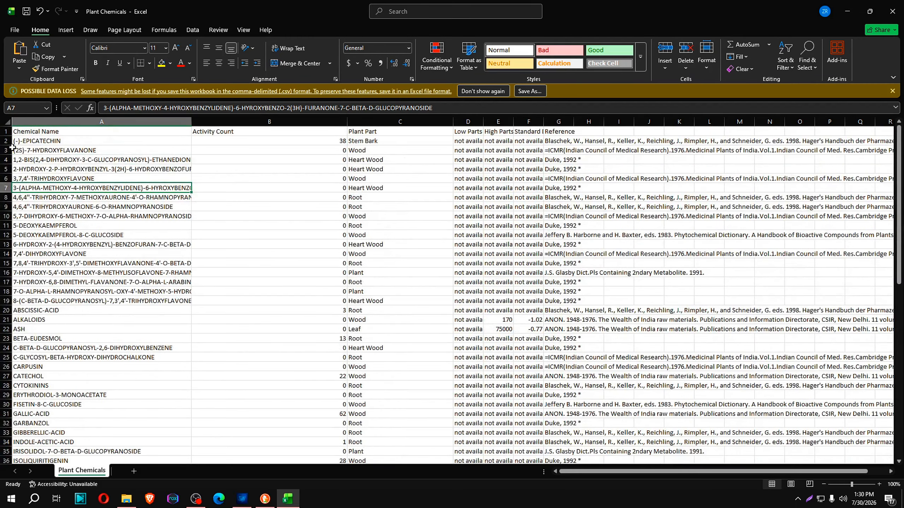
click(17, 132)
scroll(19, 137, down, 4)
scroll(26, 147, up, 4)
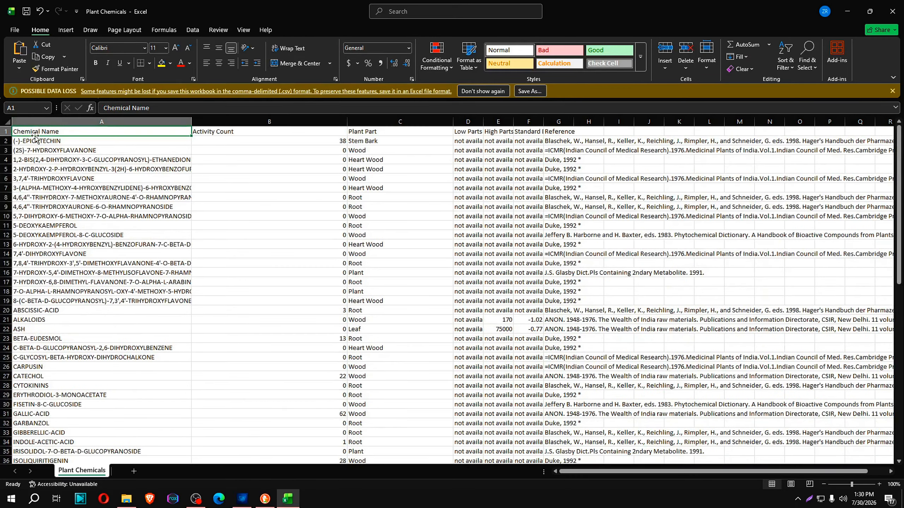
scroll(35, 137, down, 16)
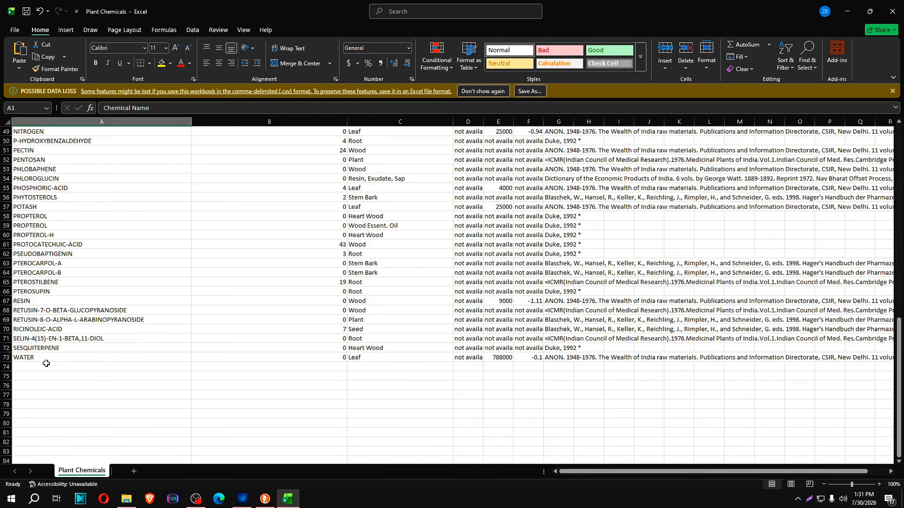
click(44, 359)
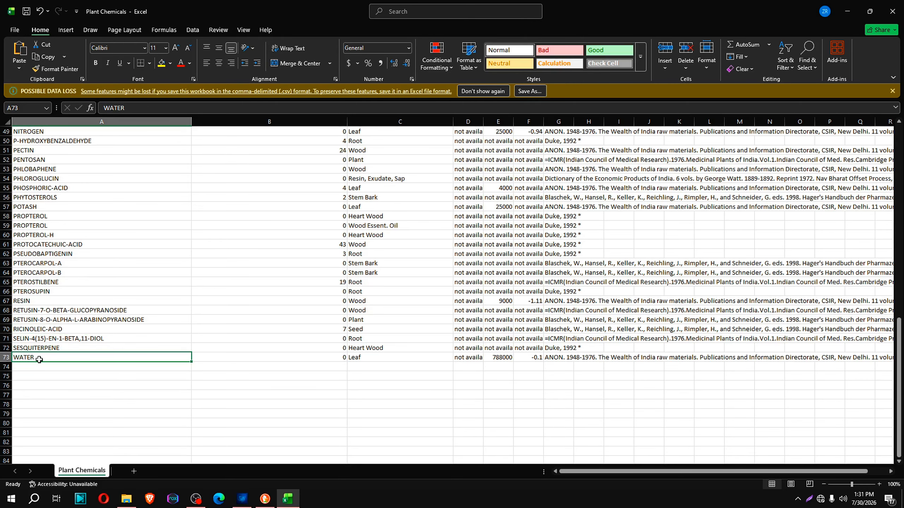
Check the ALKALOIDS and ASH entries in the Chemical Name column of the Plant Chemicals sheet
scroll(53, 283, up, 16)
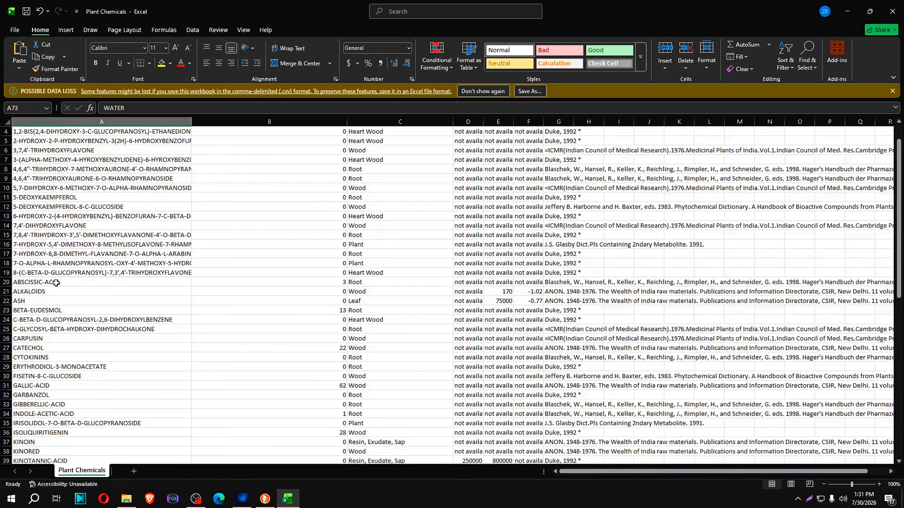
click(33, 321)
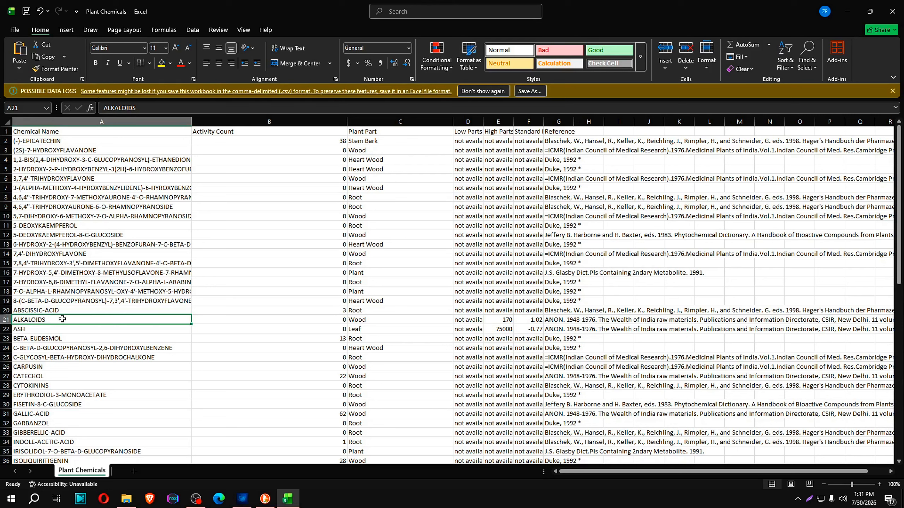
click(36, 330)
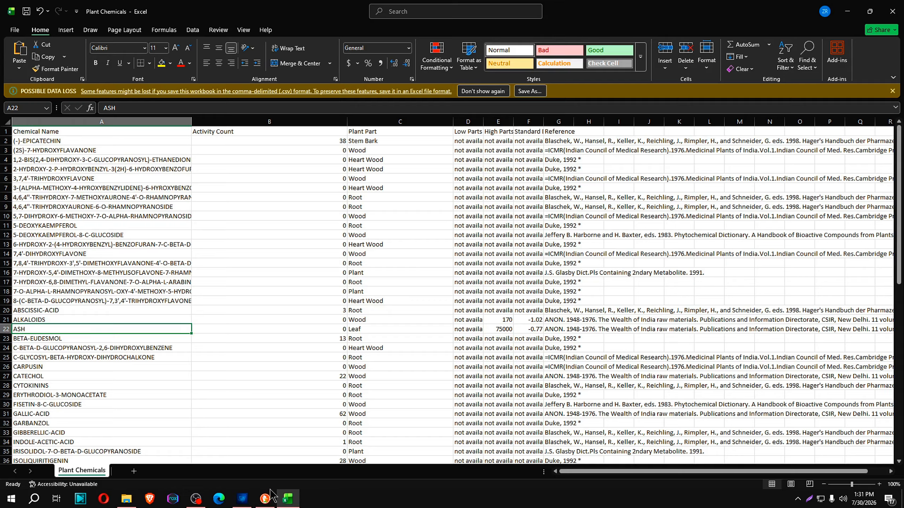
Switch to DrugForge, open the Compound Filter module, and highlight its Name column label
click(242, 499)
click(59, 113)
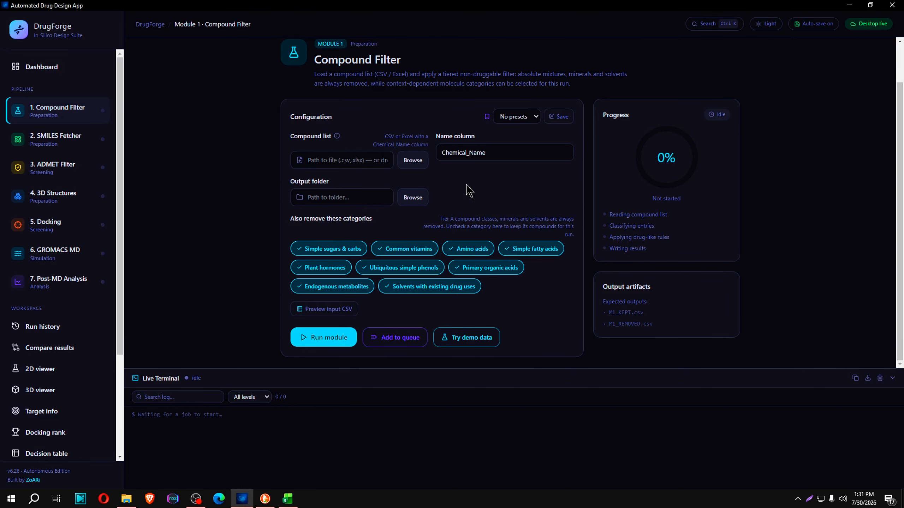
drag(480, 140, 438, 142)
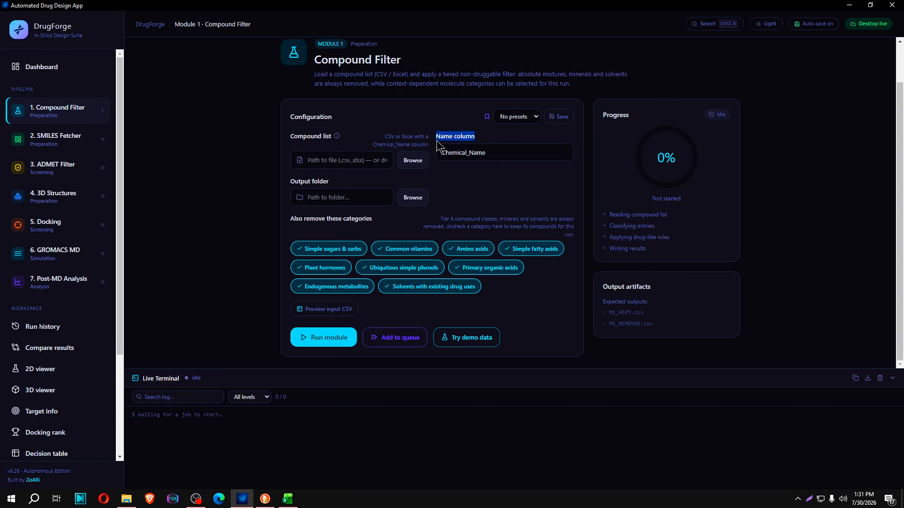
Copy the Chemical Name header from the Plant Chemicals sheet in Excel and set DrugForge's Name column to it
click(267, 499)
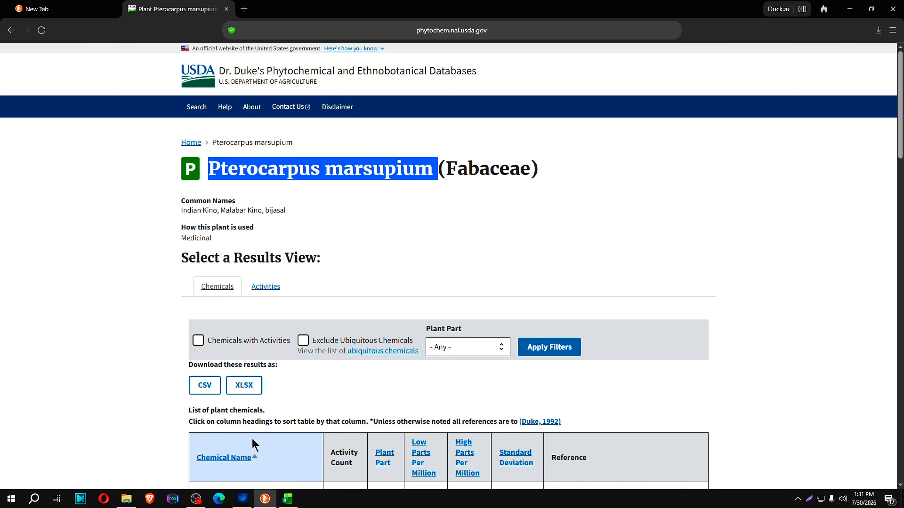
click(287, 499)
double_click(96, 131)
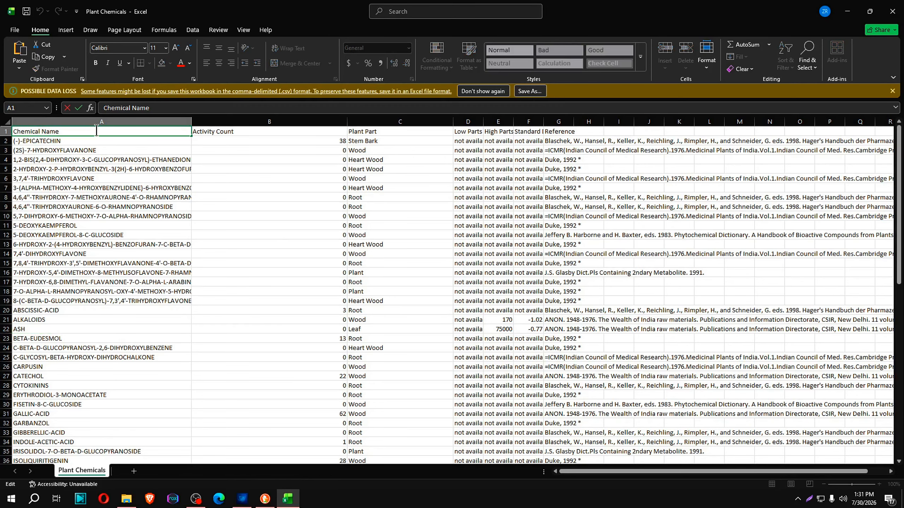
key(ctrl+a)
key(ctrl+c)
click(58, 135)
click(242, 498)
drag(506, 160, 245, 144)
key(ctrl+v)
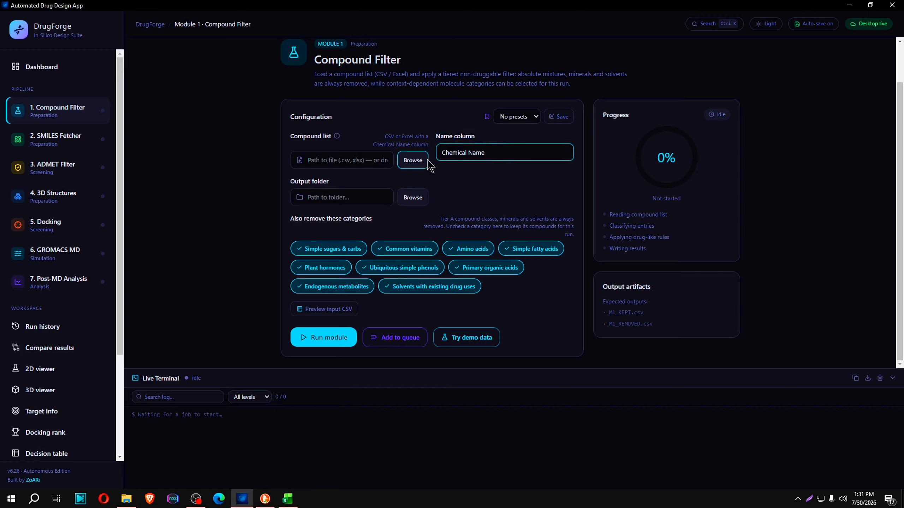
Load the Plant Chemicals file from New folder (3) under Downloads as the compound list
click(413, 160)
scroll(42, 137, down, 2)
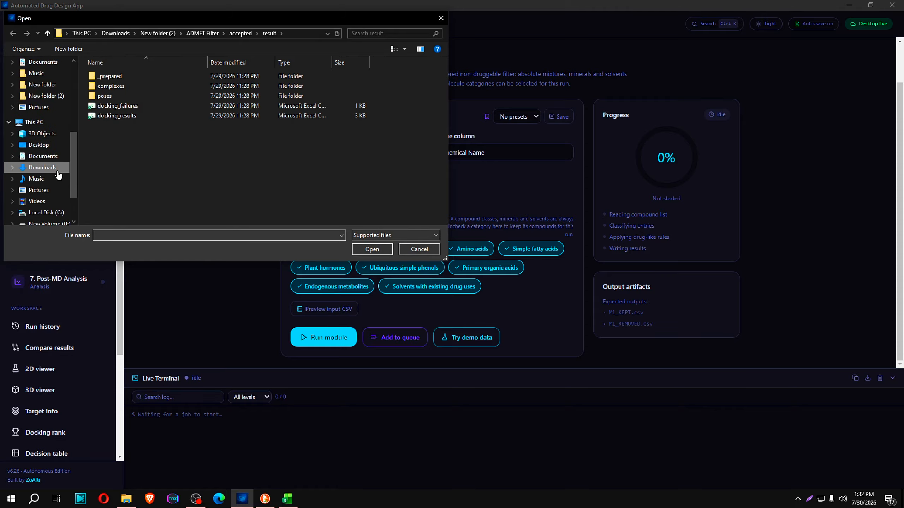
click(42, 167)
double_click(114, 102)
click(115, 91)
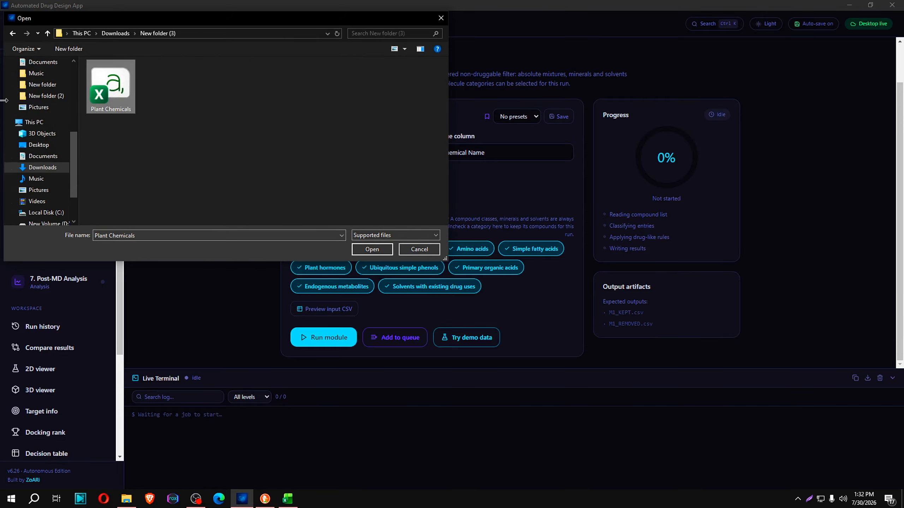
click(372, 249)
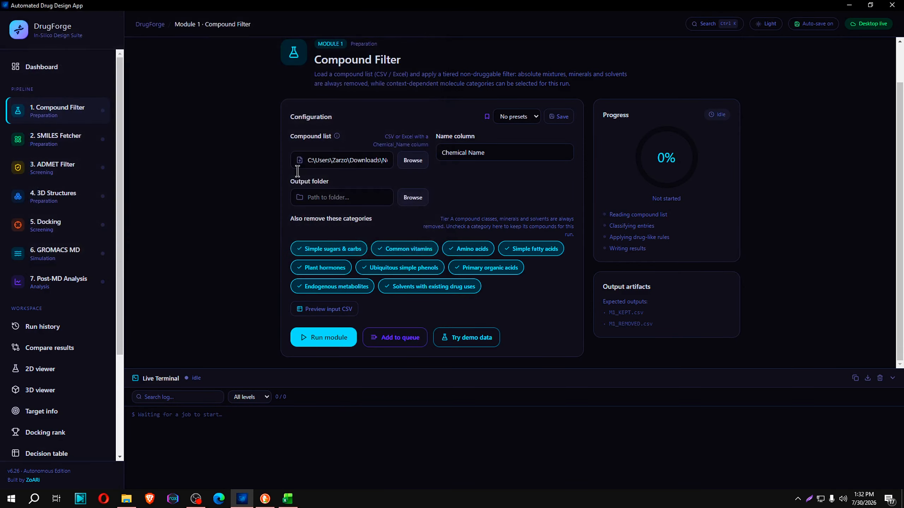
Create a folder named filter inside New folder (3) and choose it as the output folder
click(421, 203)
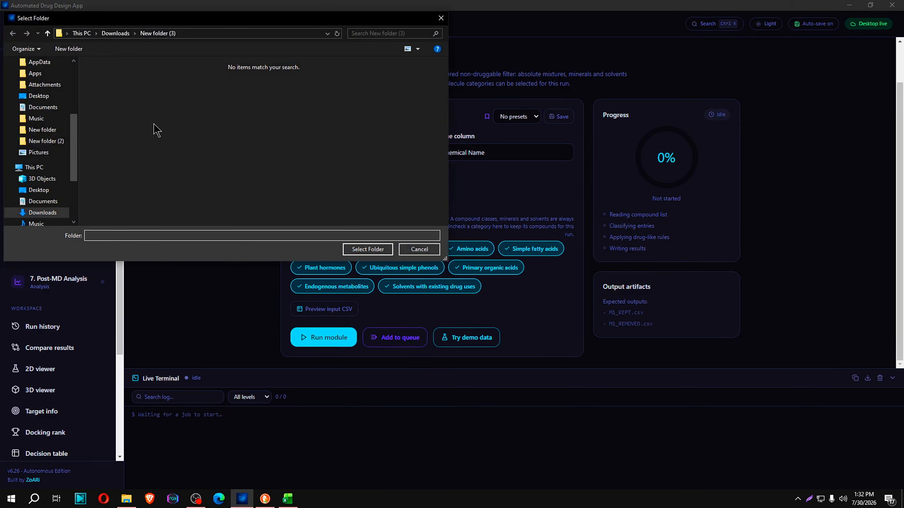
right_click(154, 124)
mouse_move(186, 245)
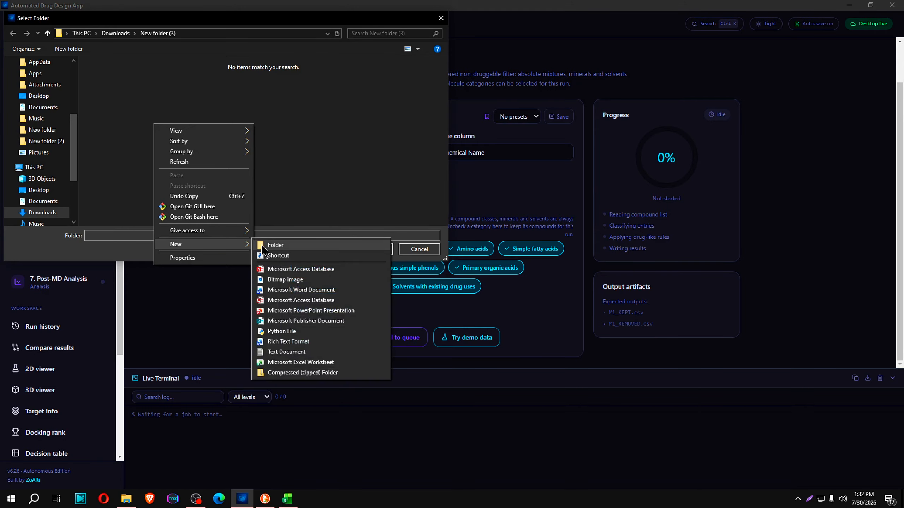
click(263, 244)
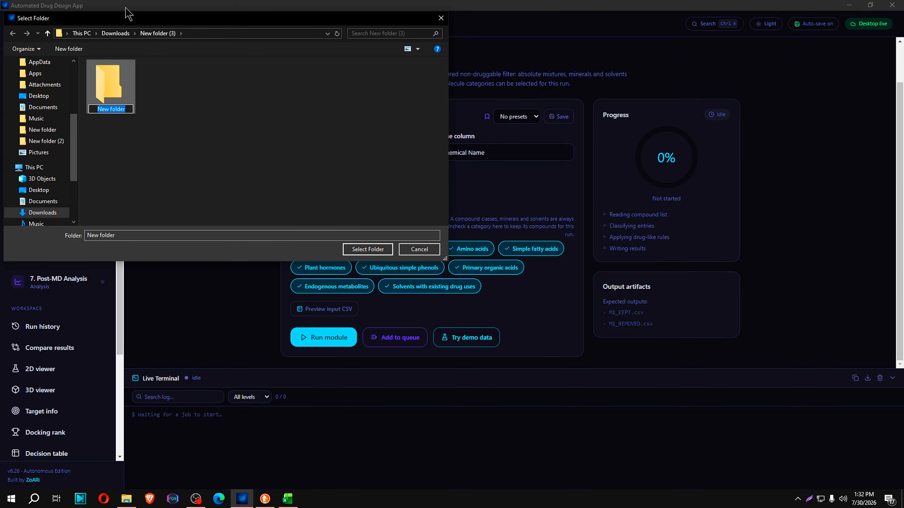
text(filter)
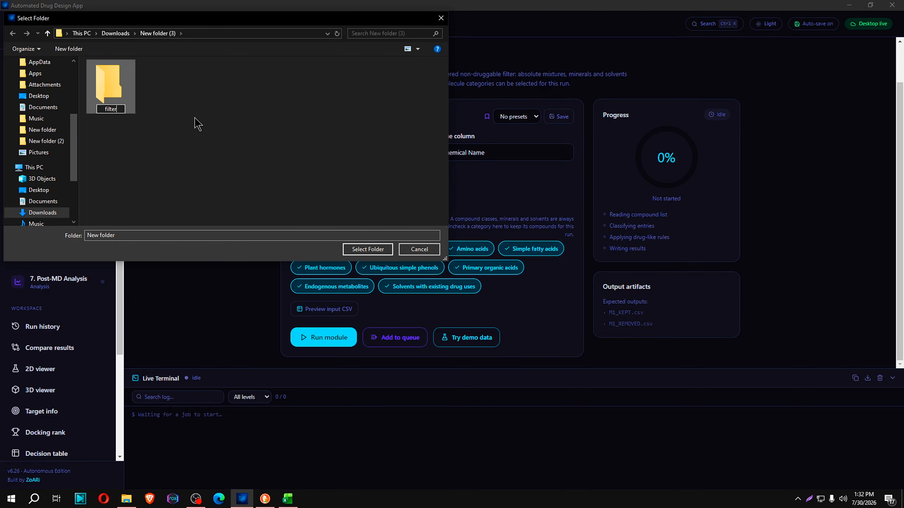
key(Return)
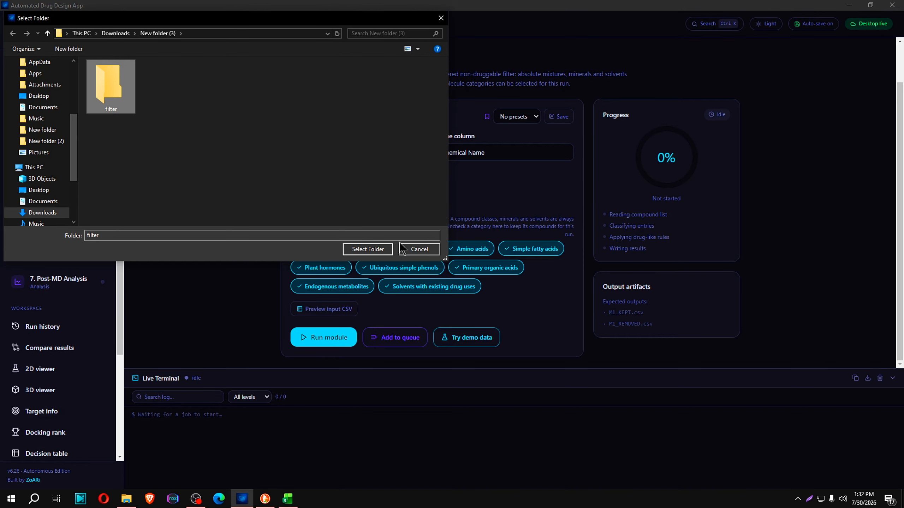
click(367, 249)
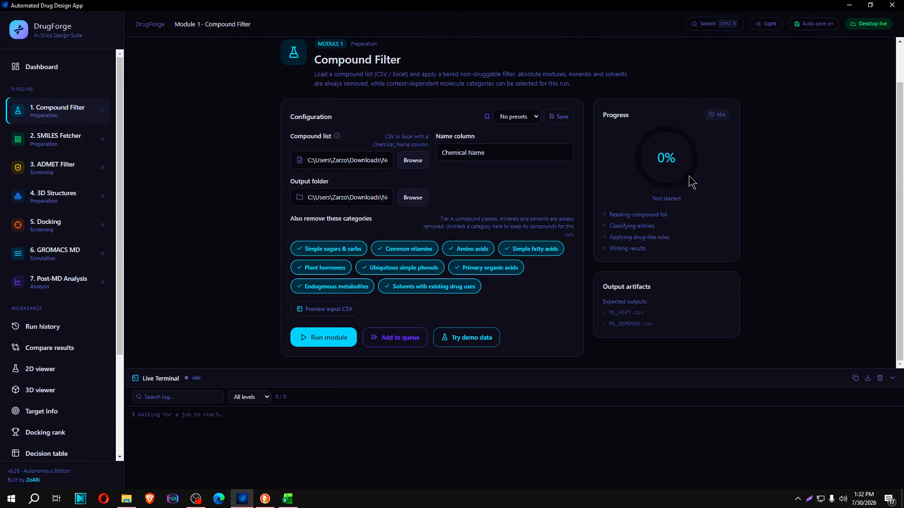
Preview the input CSV and run the Compound Filter module with all removal categories enabled
click(324, 308)
scroll(498, 296, down, 5)
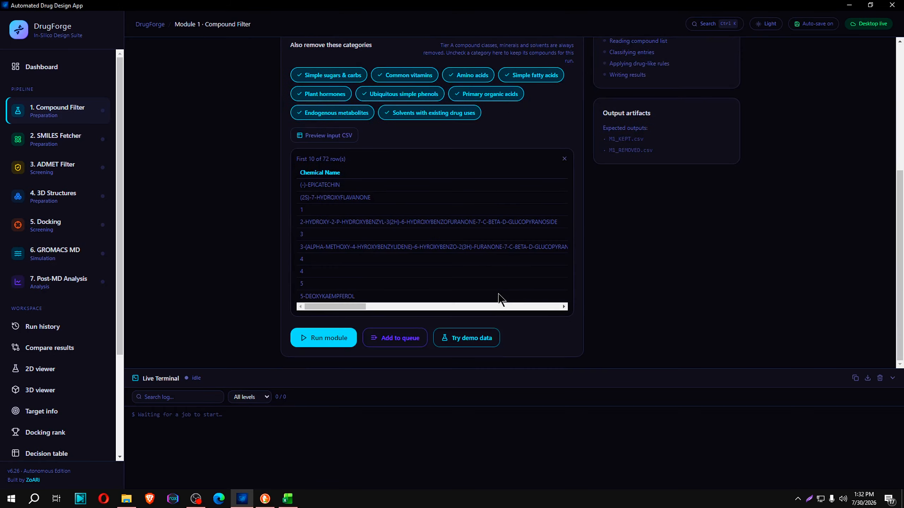
scroll(498, 306, up, 5)
scroll(434, 228, down, 5)
scroll(364, 249, up, 4)
scroll(351, 339, down, 4)
click(322, 343)
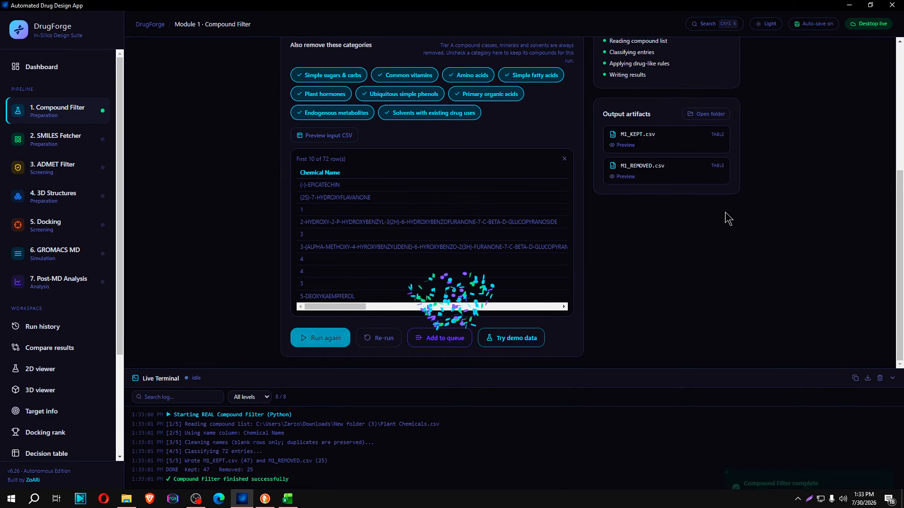
Review the extra removal categories in the Compound Filter configuration, including endogenous metabolites and solvents with existing drug uses
click(126, 499)
key(alt+Tab)
scroll(579, 317, up, 4)
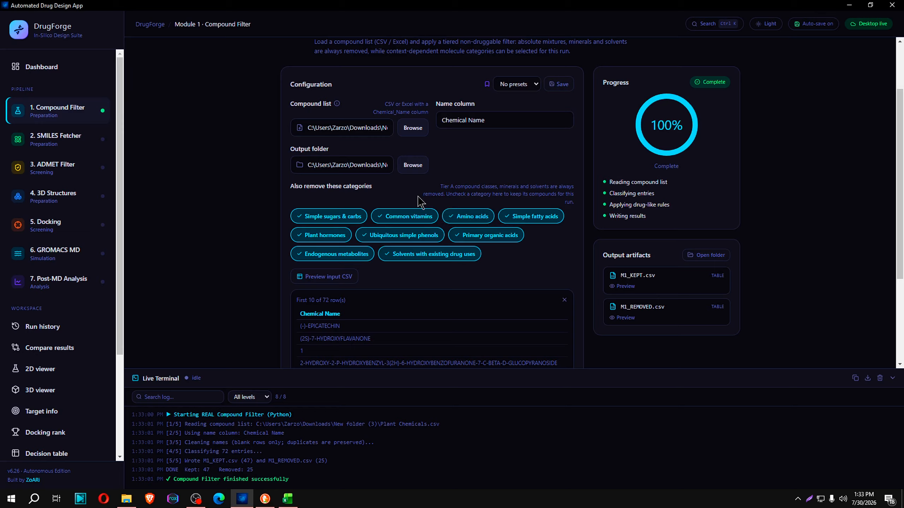
click(429, 260)
click(364, 259)
click(344, 259)
click(385, 252)
scroll(425, 287, down, 4)
Open the filter output folder in File Explorer, and close the Plant Chemicals workbook in Excel without saving
click(127, 498)
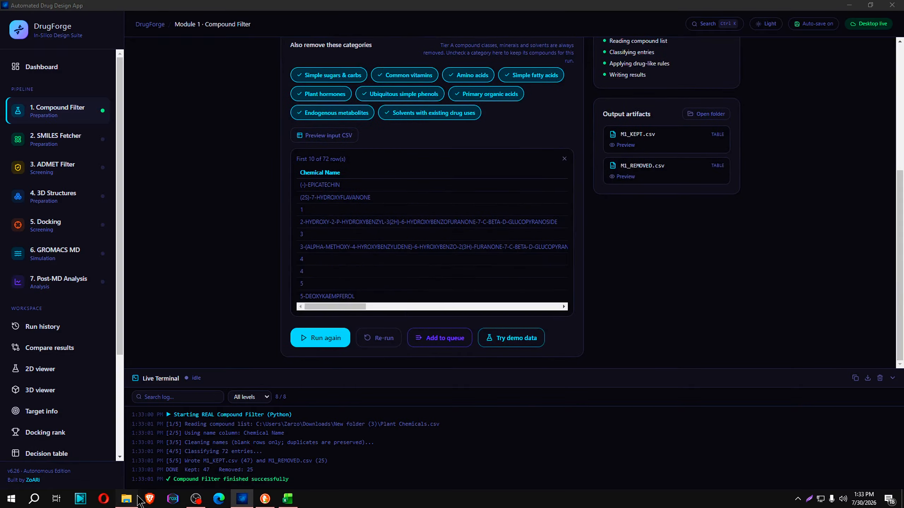
double_click(343, 156)
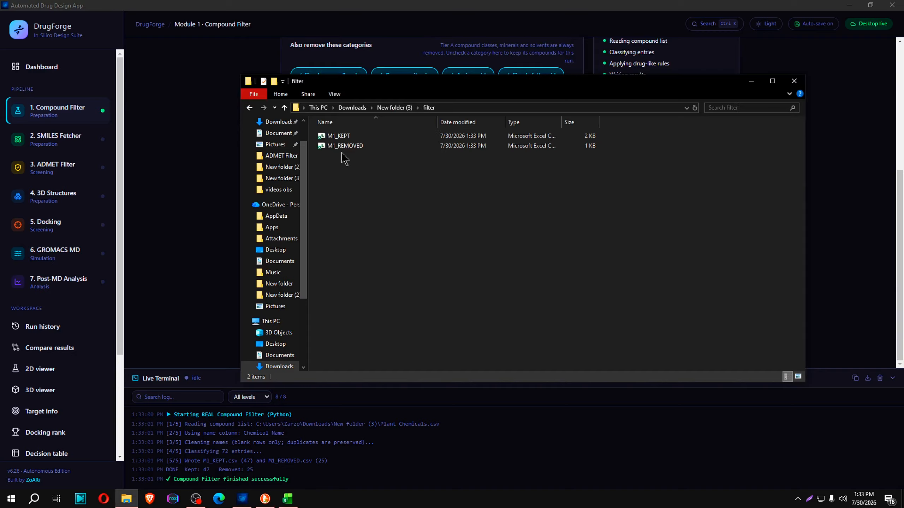
double_click(341, 137)
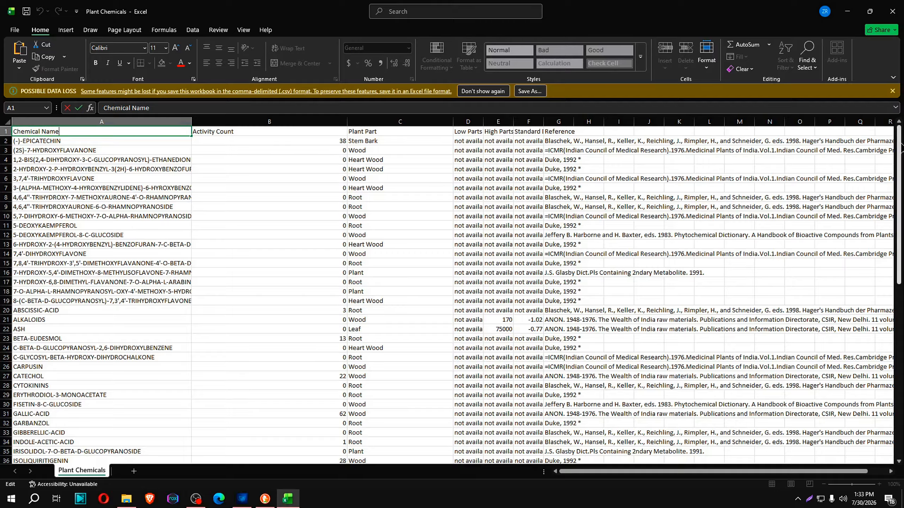
drag(900, 145, 900, 367)
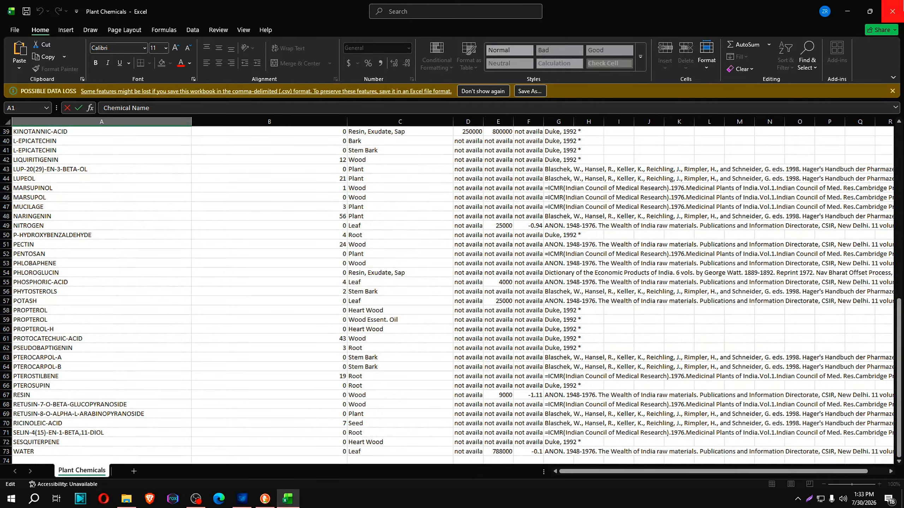
click(892, 11)
click(490, 320)
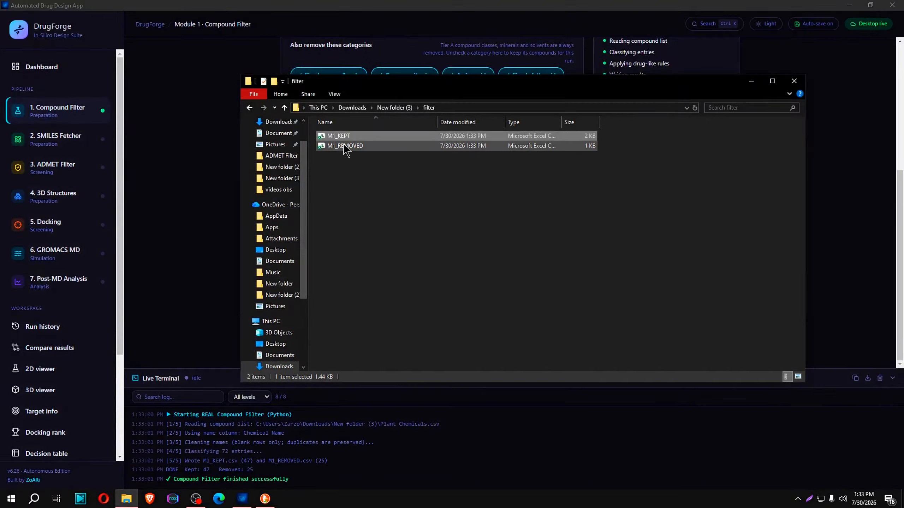
Examine the compounds in M1_KEPT down to the last row, widening the Chemical_Name column, and close the file without saving
double_click(342, 136)
scroll(121, 269, down, 5)
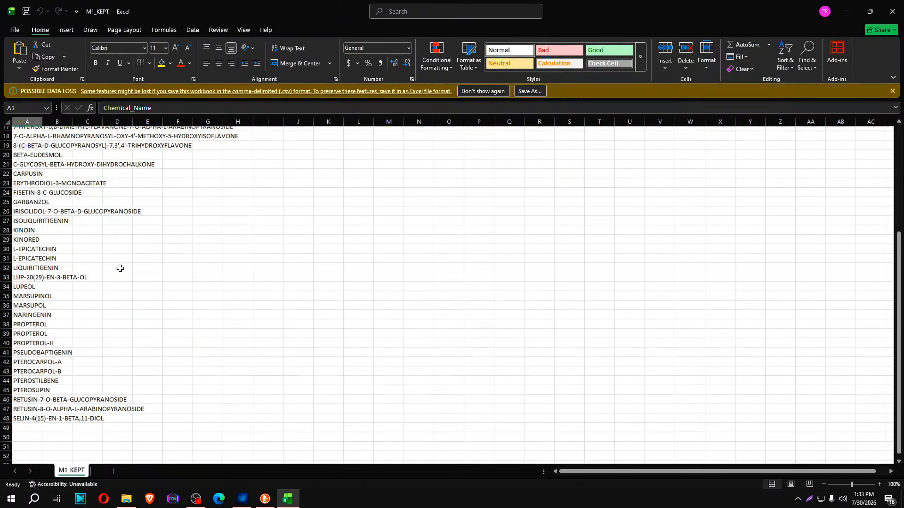
scroll(120, 269, down, 5)
scroll(59, 301, up, 2)
scroll(59, 302, down, 2)
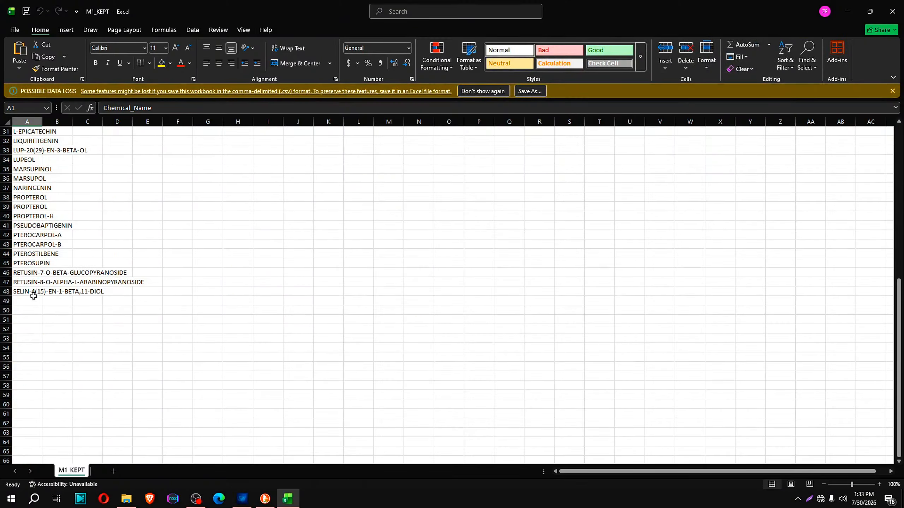
scroll(171, 296, up, 10)
scroll(135, 278, down, 11)
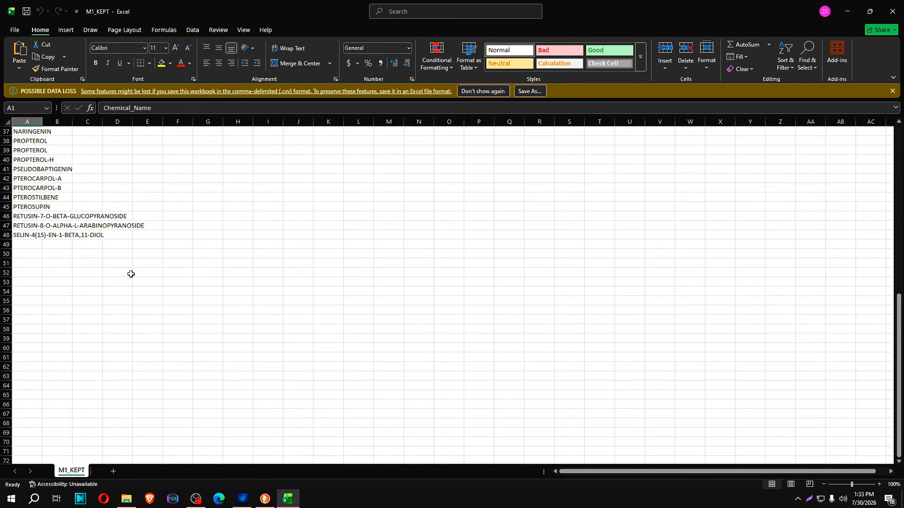
scroll(118, 250, up, 5)
drag(43, 122, 228, 122)
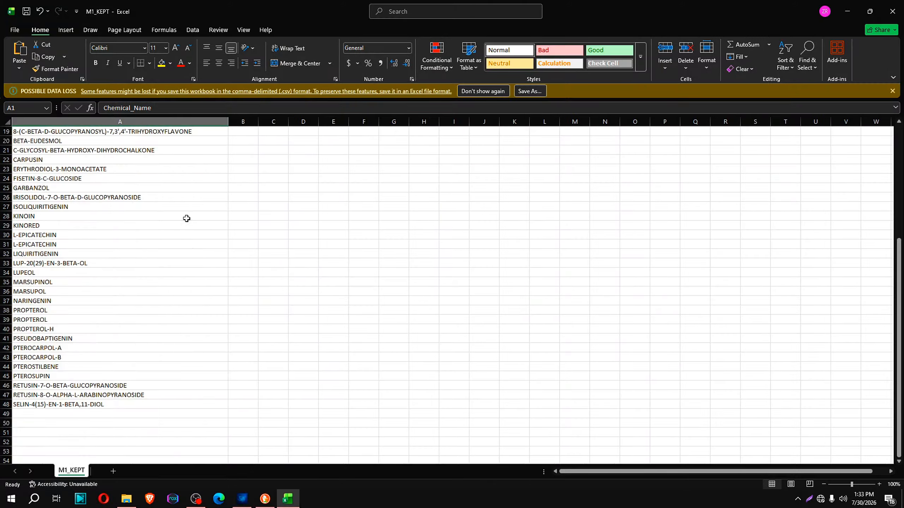
scroll(141, 262, down, 1)
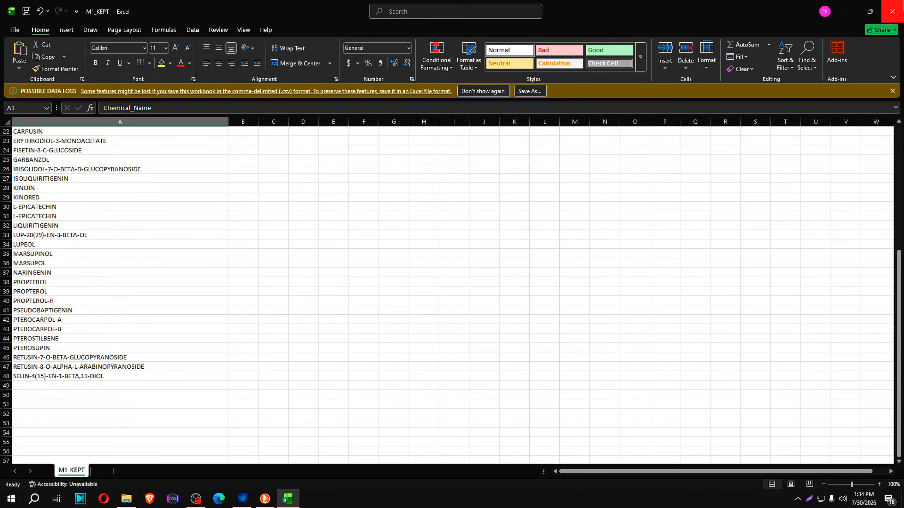
click(893, 11)
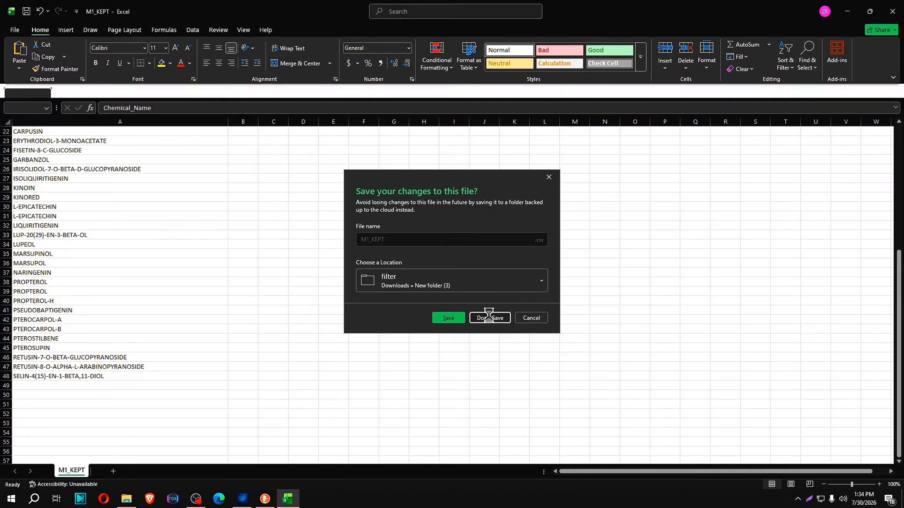
click(490, 318)
Open M1_REMOVED, widen the Chemical_Name and Reason columns, and check the removal reasons for ALKALOIDS and ASH
double_click(349, 149)
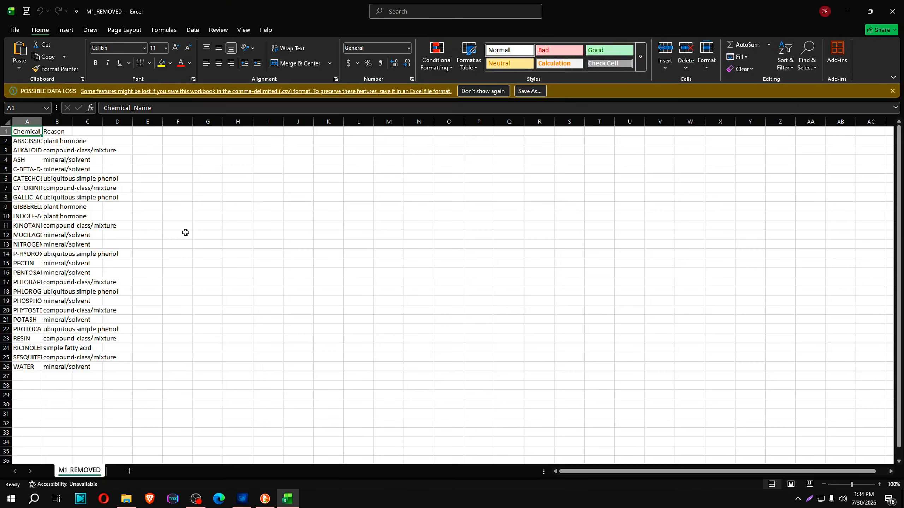
drag(42, 121, 421, 122)
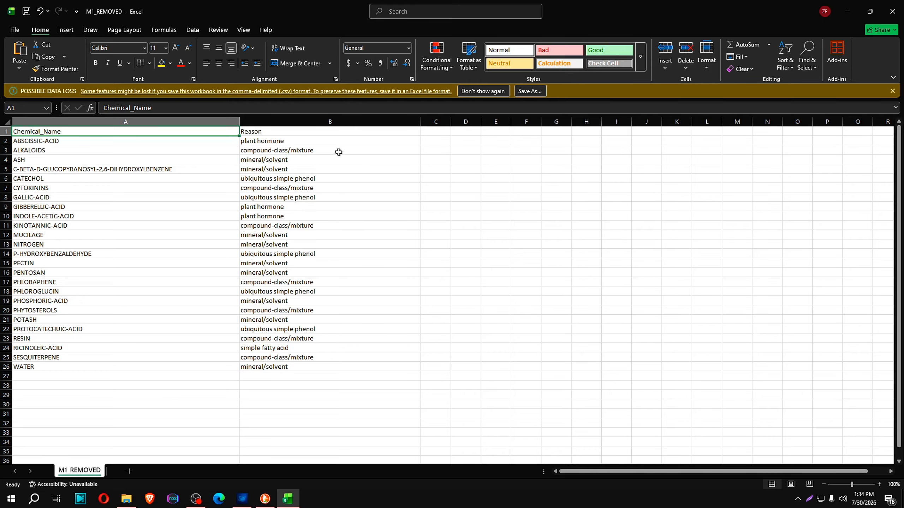
click(187, 152)
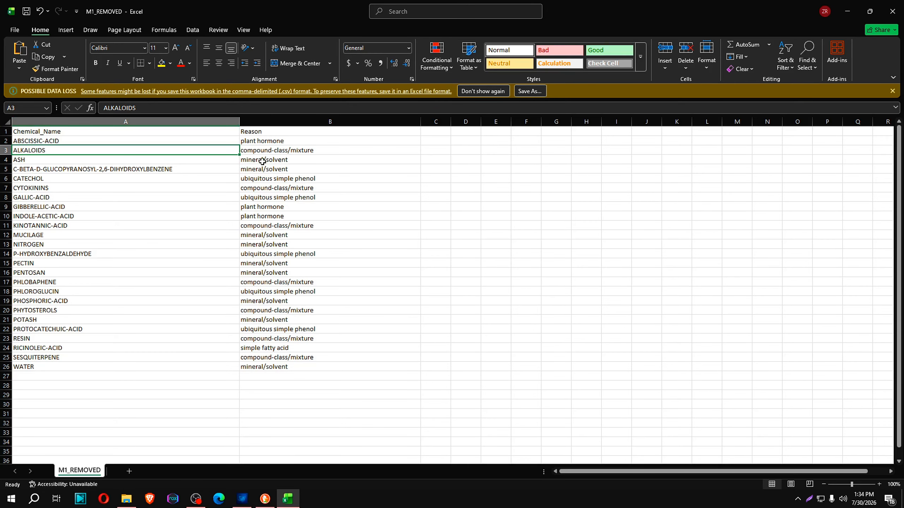
click(35, 157)
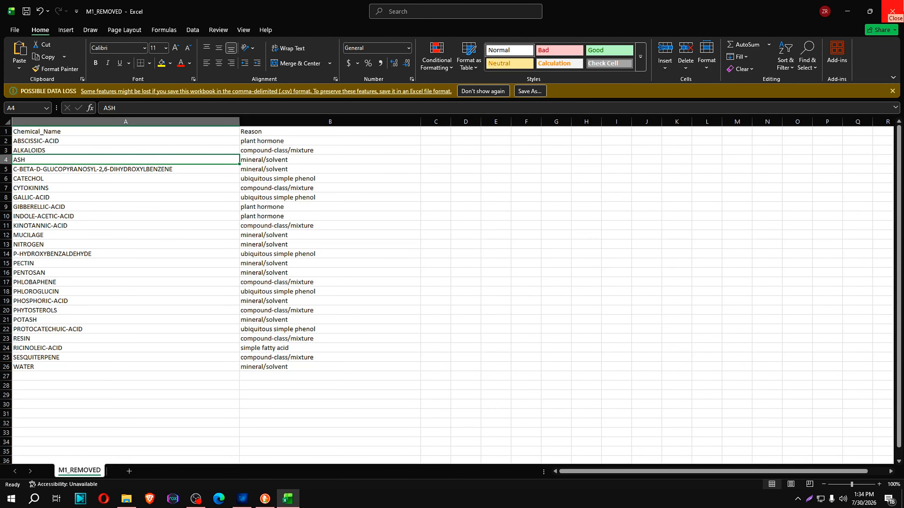
Close the M1_REMOVED file and open the SMILES Fetcher module in DrugForge
click(892, 11)
click(411, 231)
click(180, 199)
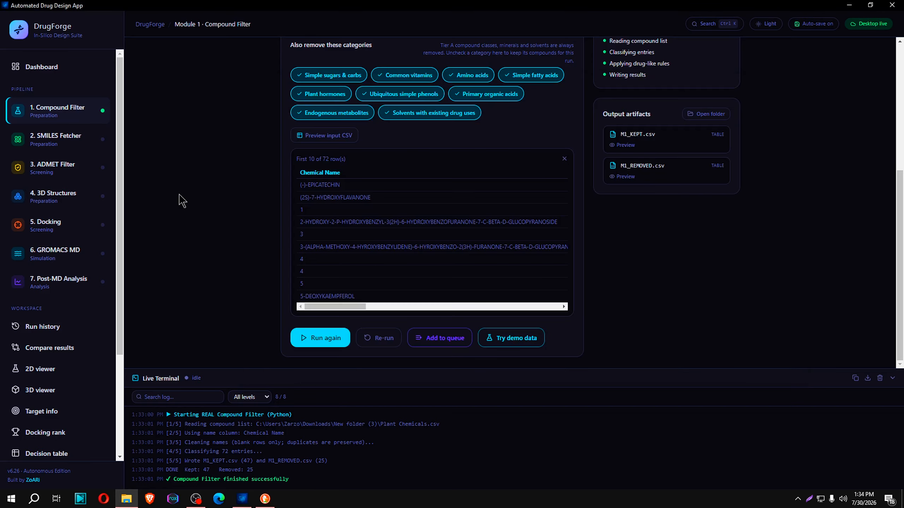
click(78, 147)
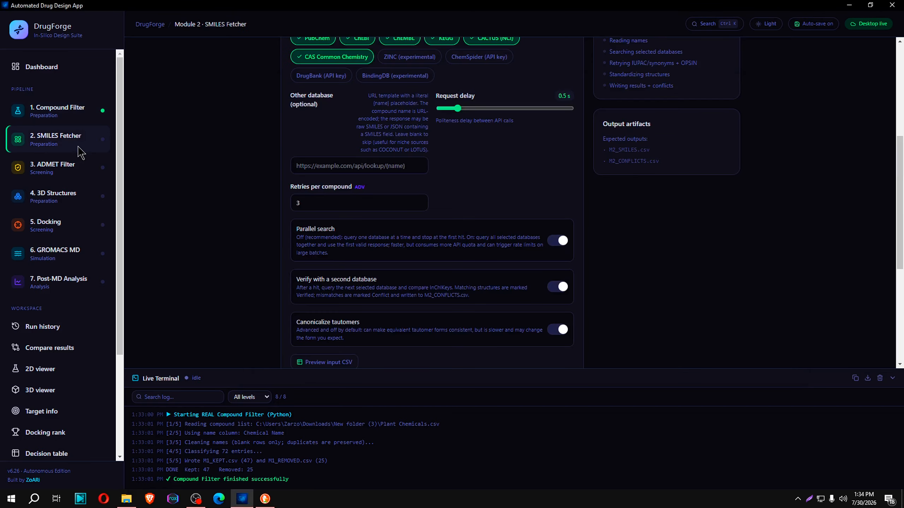
Open M1_KEPT from the filter folder, widen the Chemical_Name column, and look through the kept compounds down to the last row
click(127, 499)
double_click(356, 136)
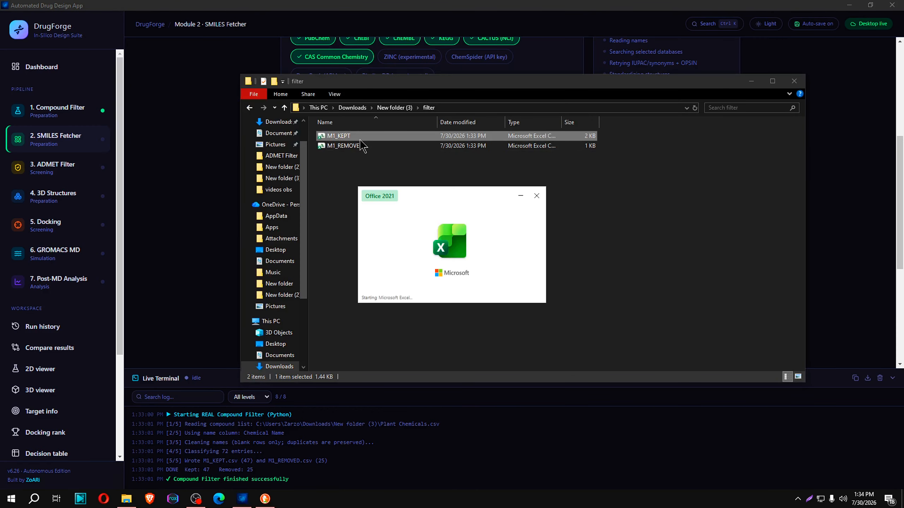
drag(44, 125, 313, 124)
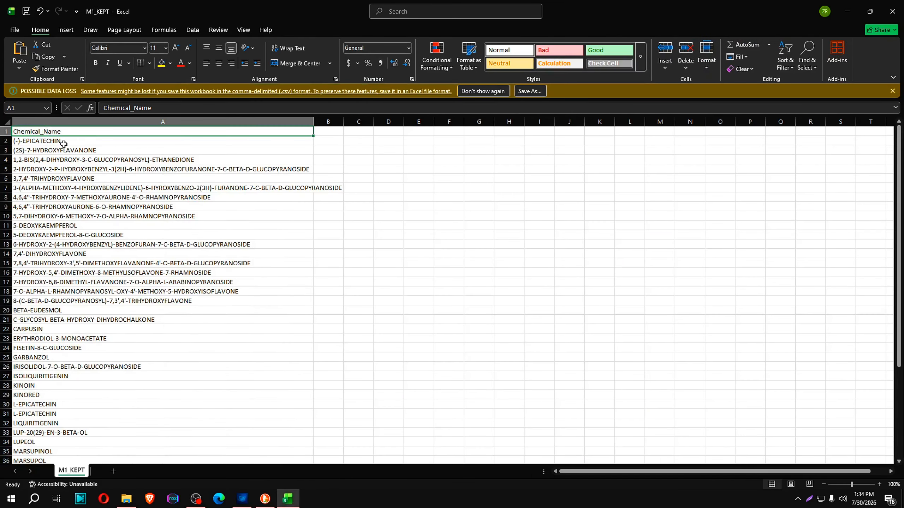
key(ctrl+Down)
scroll(119, 261, up, 6)
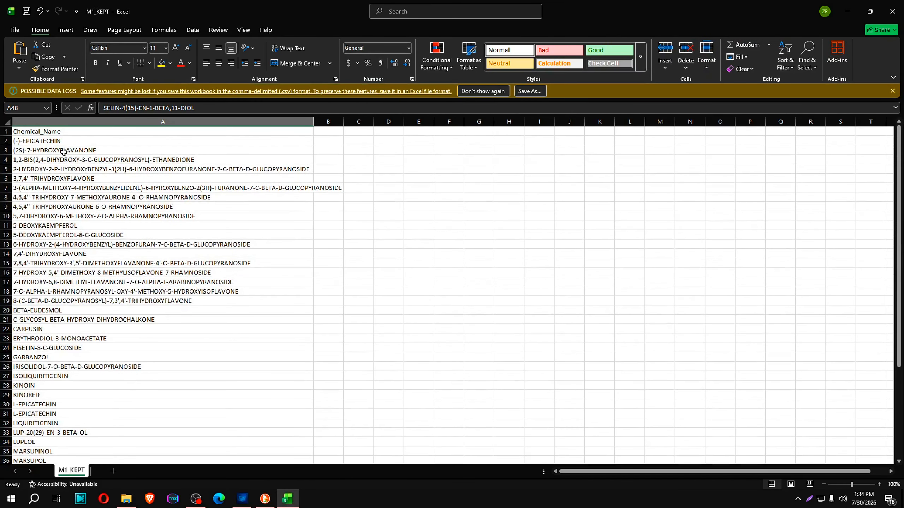
scroll(63, 151, down, 10)
scroll(108, 271, up, 10)
Copy the compound name (-)-EPICATECHIN from cell A2 and search the web for it in the DuckDuckGo browser
double_click(49, 141)
double_click(50, 141)
key(ctrl+c)
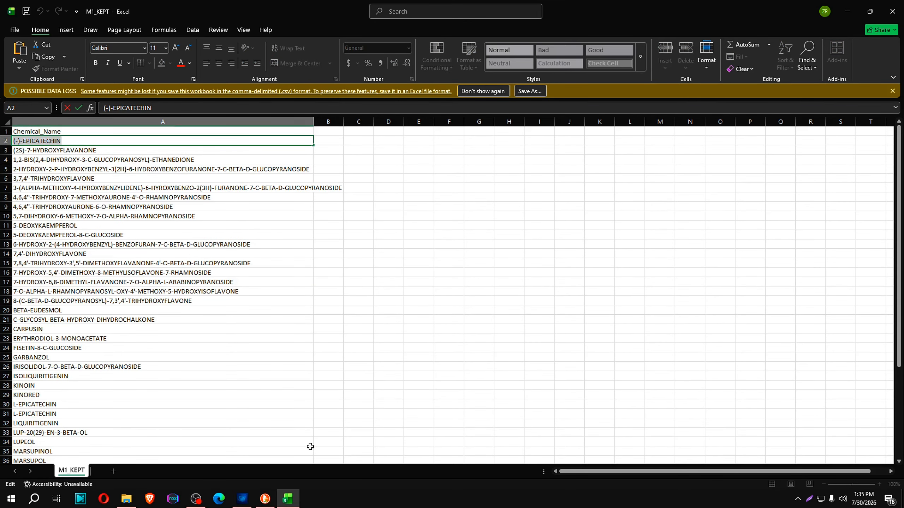
click(265, 498)
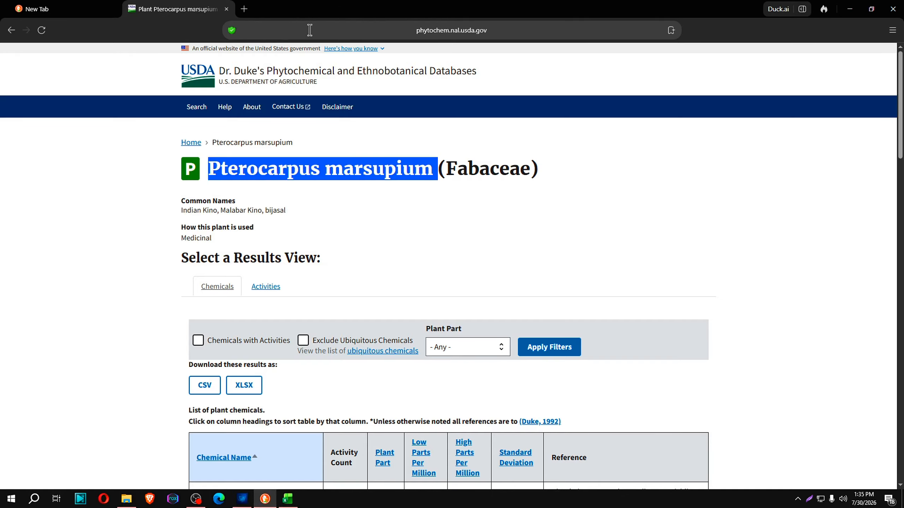
click(402, 38)
key(ctrl+v)
key(Return)
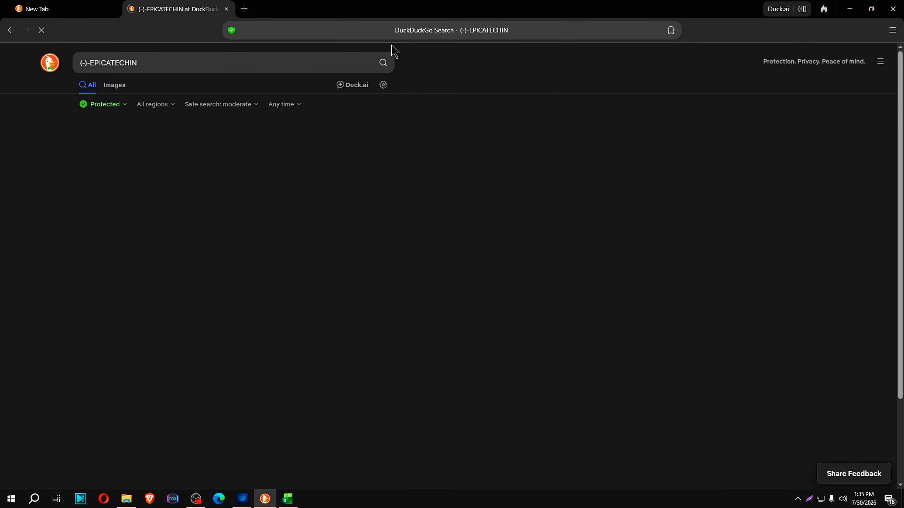
Search the web for pubchem and open the PubChem site
click(175, 57)
key(ctrl+c)
text(pubche)
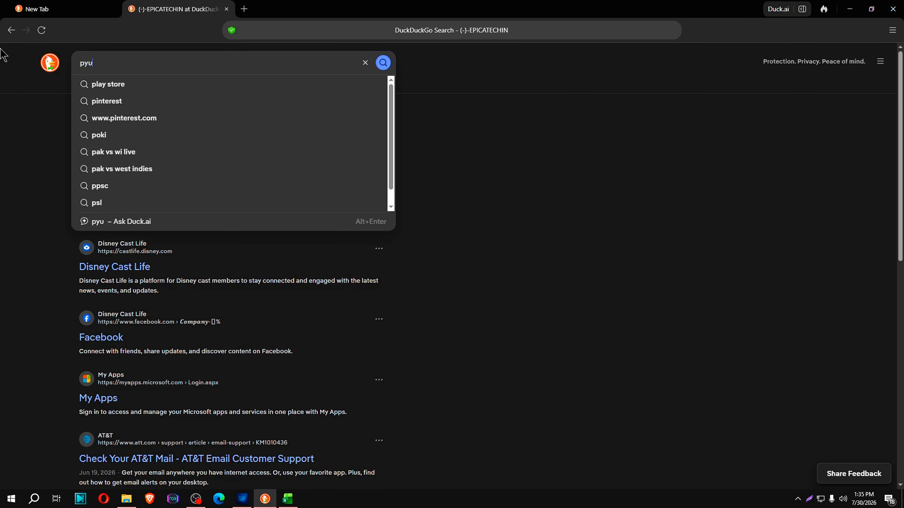
text(m)
key(Return)
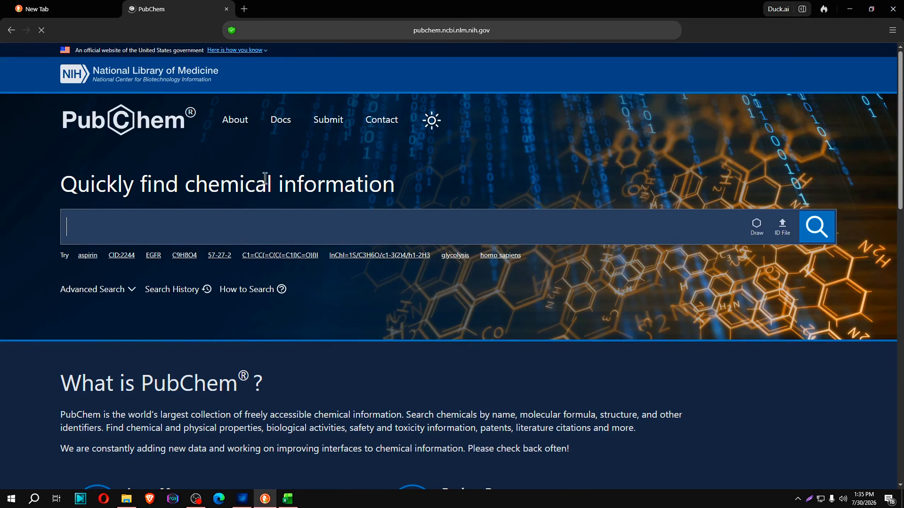
Search PubChem for (-)-EPICATECHIN and open the best-matching compound record
click(223, 233)
key(ctrl+v)
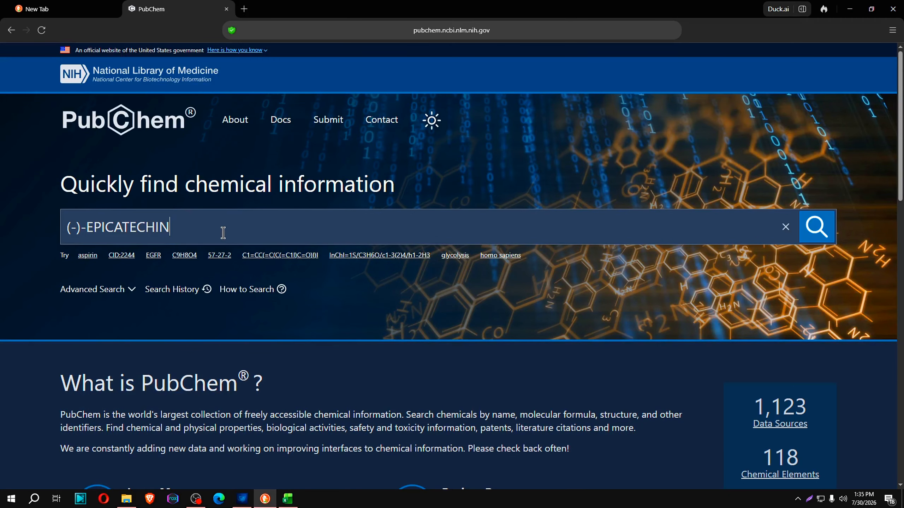
key(Return)
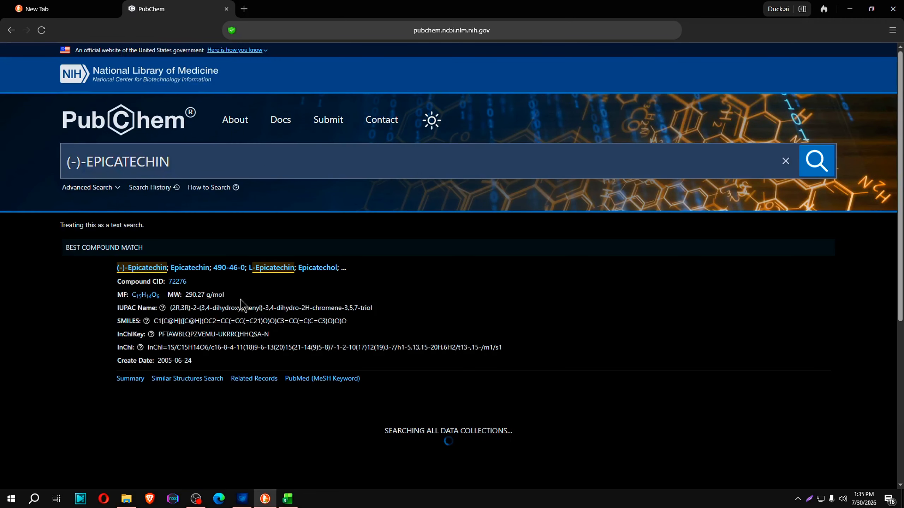
click(164, 272)
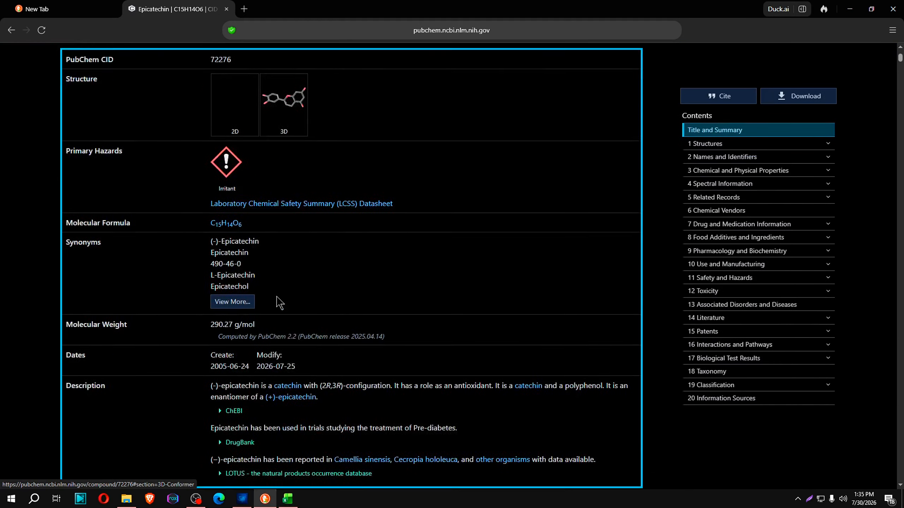
Copy epicatechin's SMILES string from the Computed Descriptors in PubChem into cell B2 of M1_KEPT in Excel
scroll(295, 271, down, 15)
scroll(292, 324, down, 7)
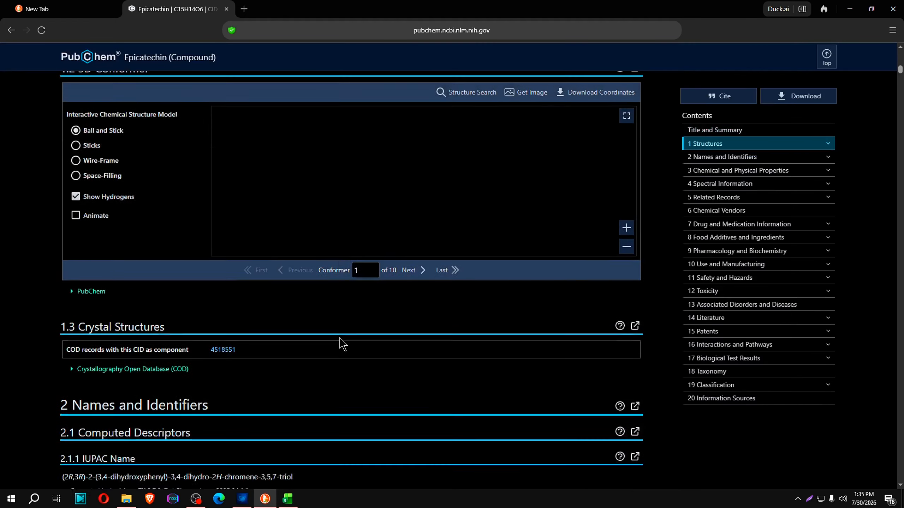
scroll(151, 375, down, 5)
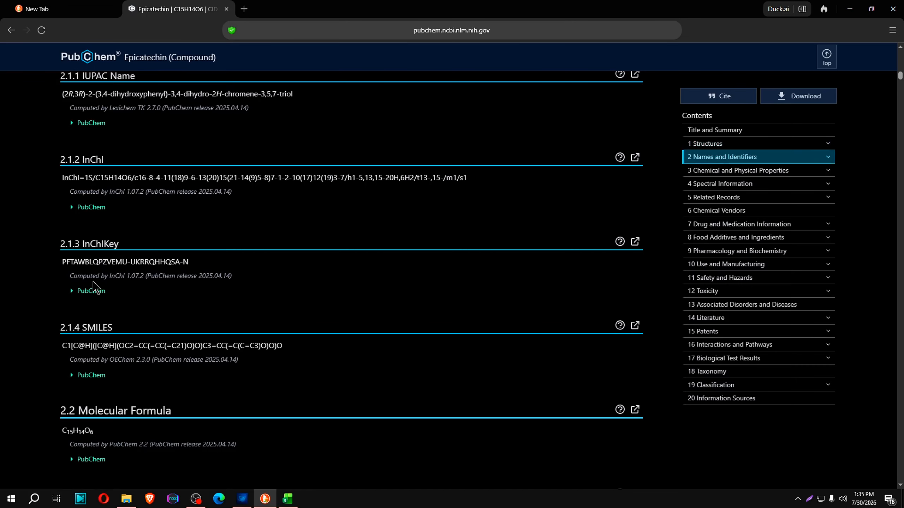
drag(58, 347, 406, 354)
key(ctrl+c)
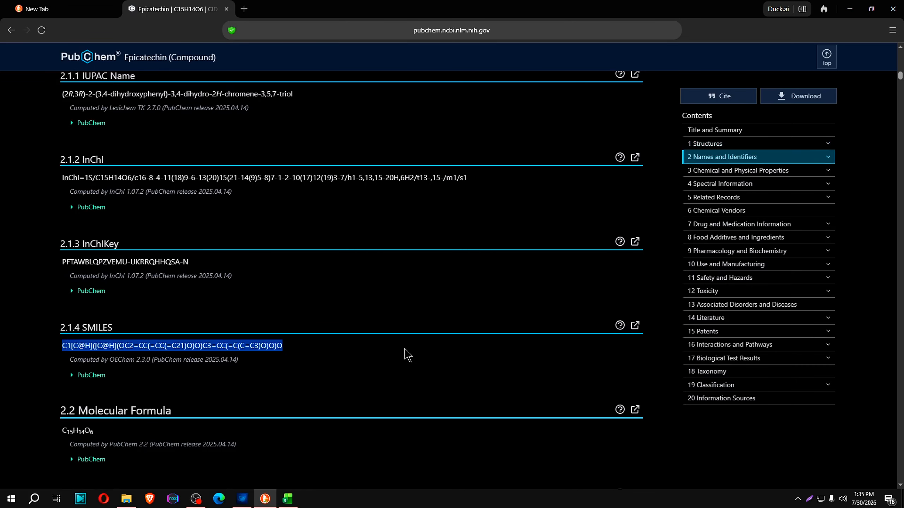
click(288, 498)
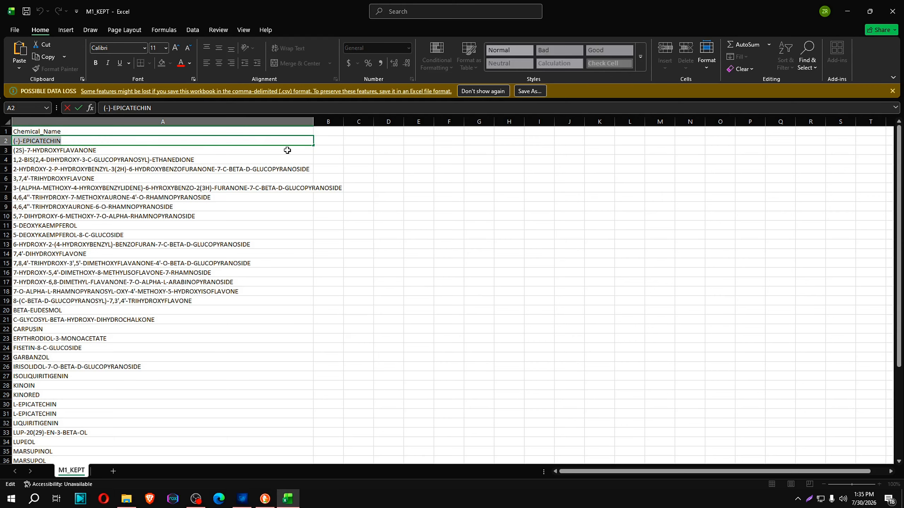
click(323, 142)
key(ctrl+v)
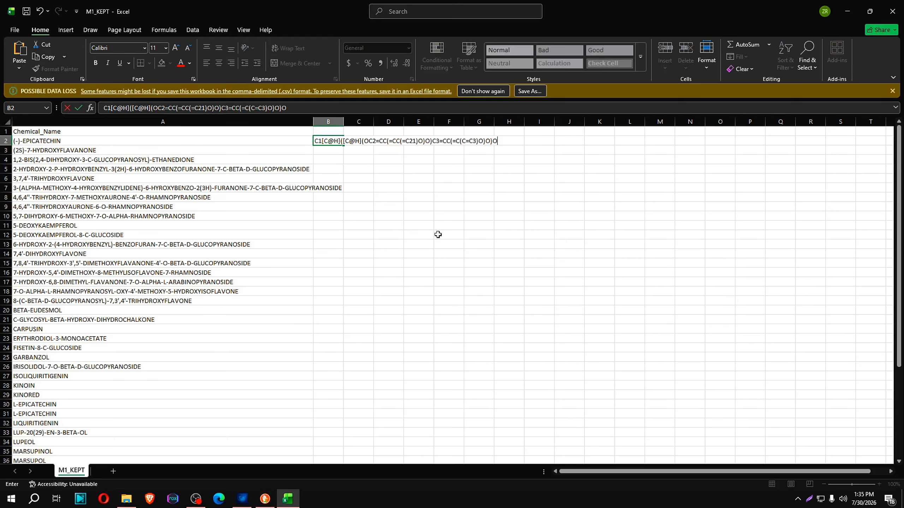
Look over the remaining compounds, discard the SMILES entry in cell B2, and close M1_KEPT without saving
scroll(192, 208, down, 10)
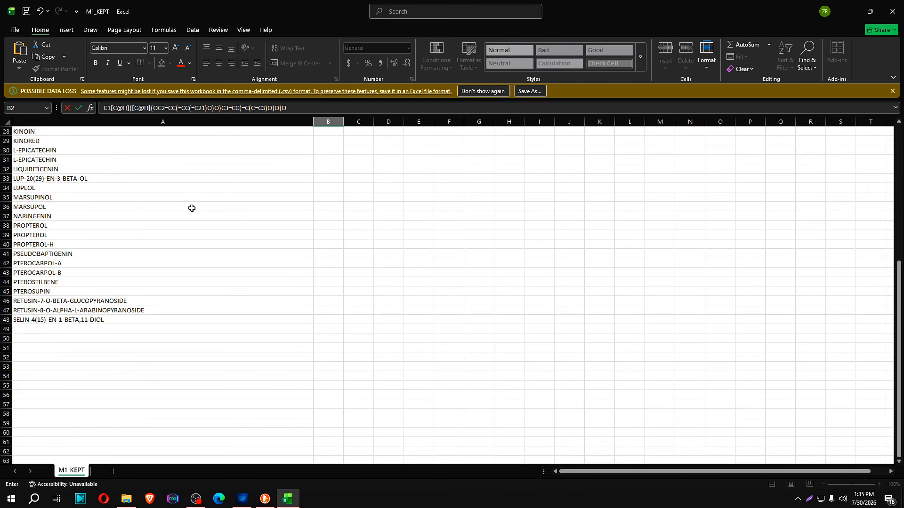
scroll(467, 239, up, 10)
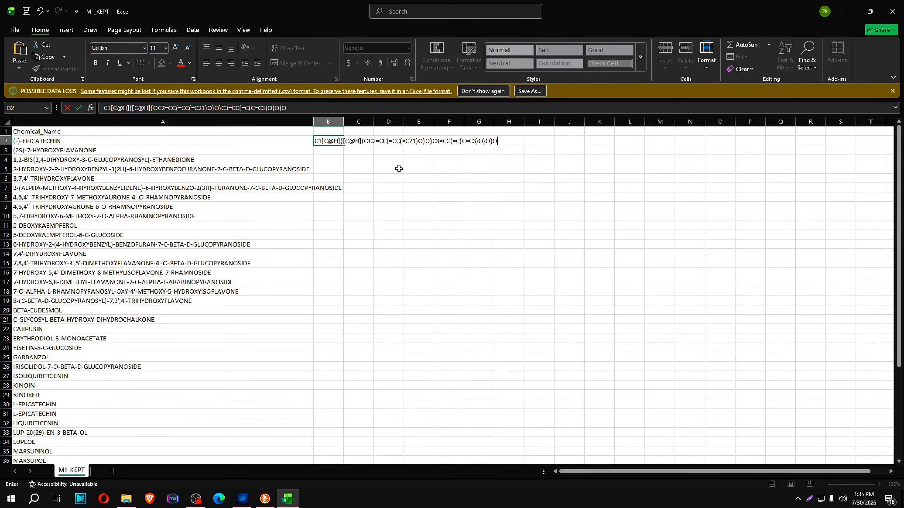
triple_click(335, 143)
key(Escape)
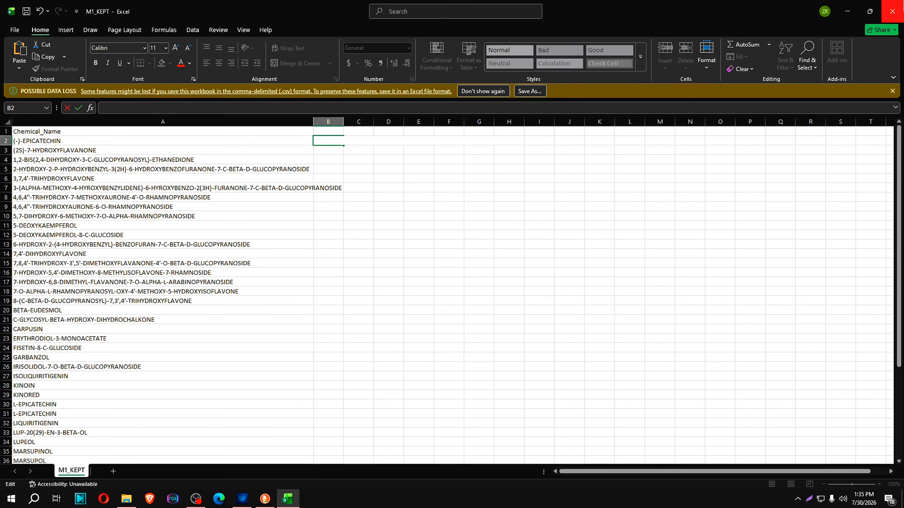
click(892, 11)
click(489, 321)
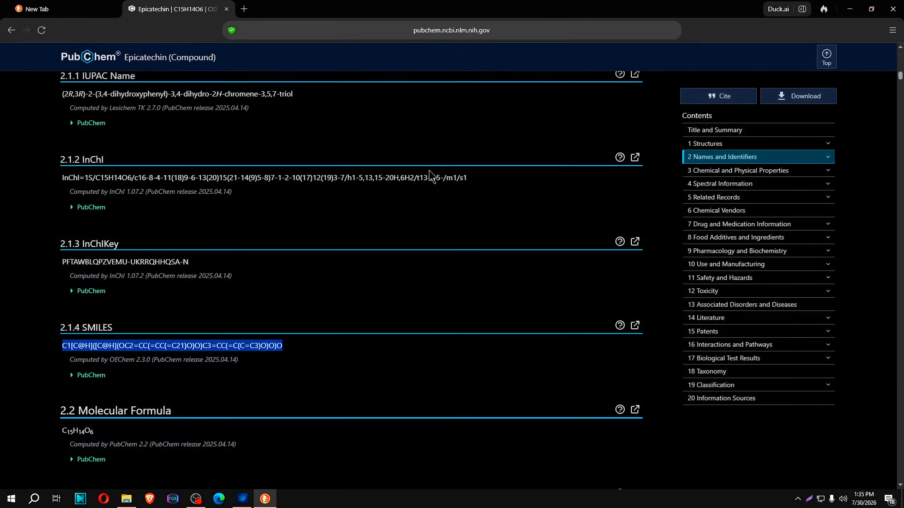
Switch to DrugForge's SMILES Fetcher and load M1_KEPT from the filter folder as the compound file
click(245, 495)
click(109, 134)
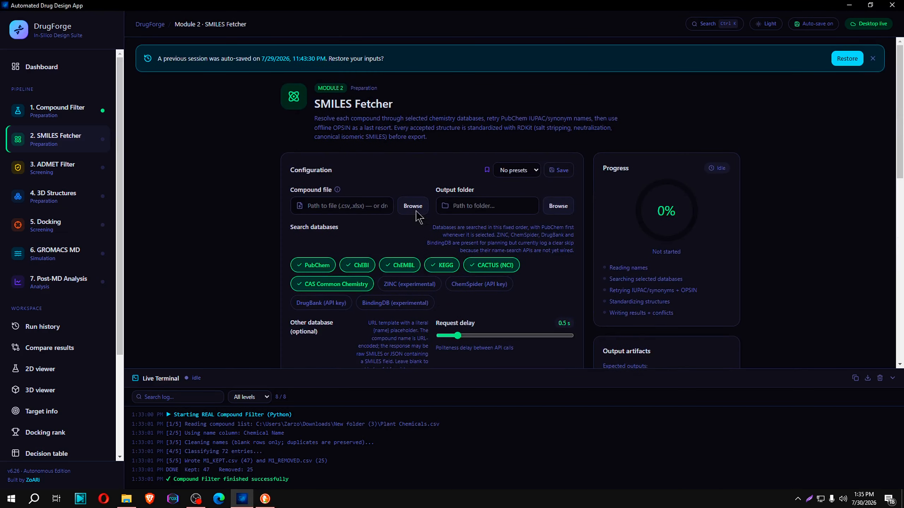
click(414, 205)
click(97, 78)
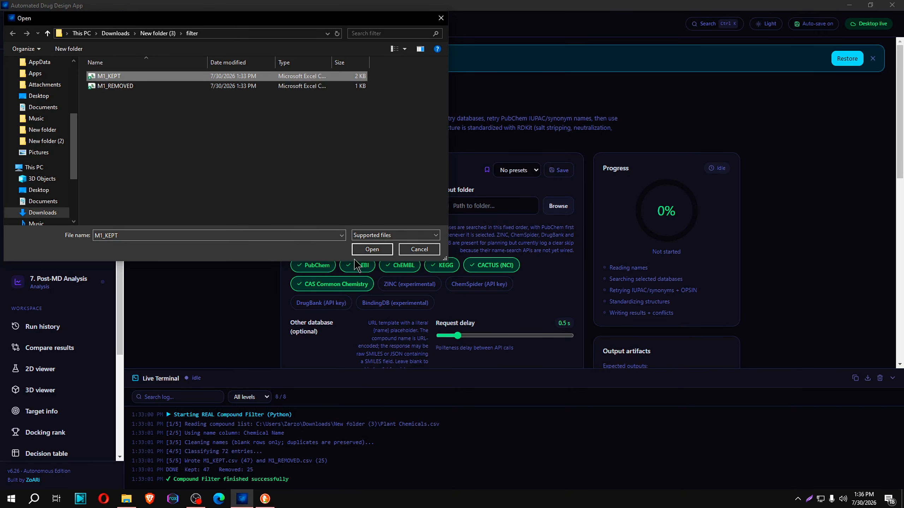
click(367, 249)
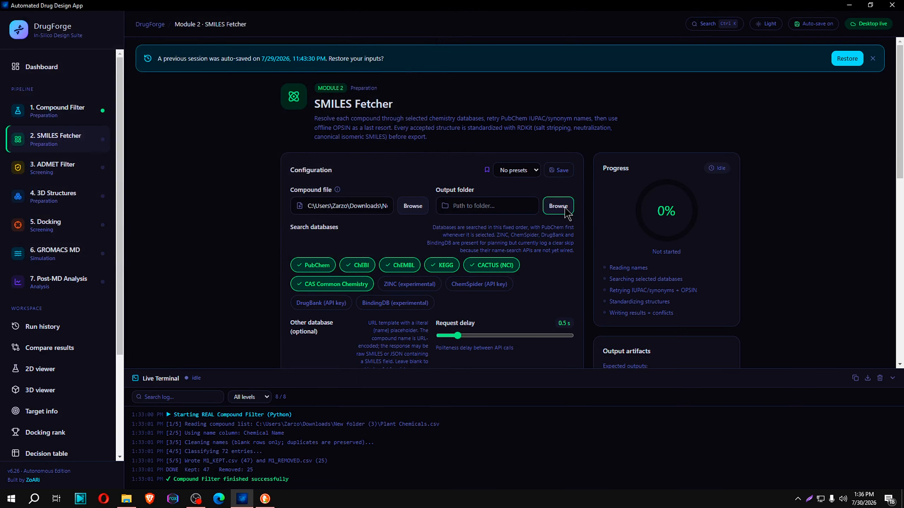
Create a folder named smiles inside the filter folder and set it as the SMILES Fetcher's output folder
click(566, 212)
right_click(194, 122)
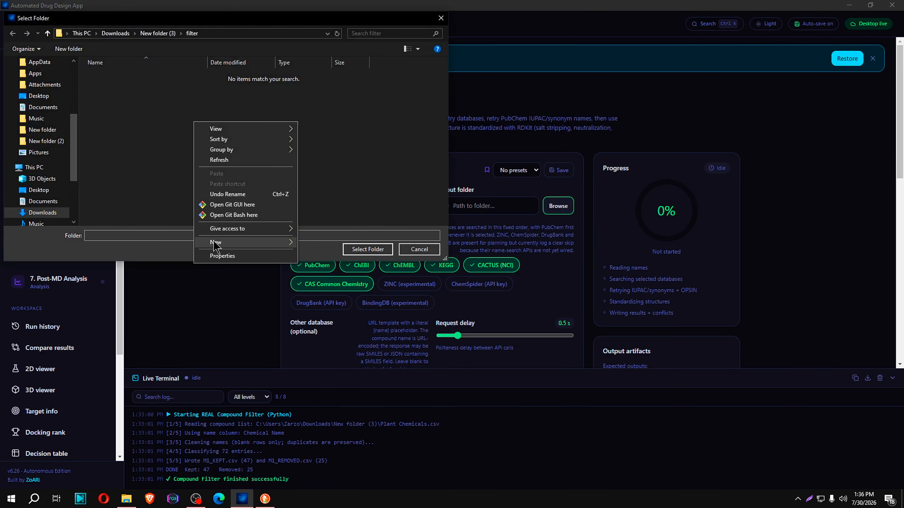
mouse_move(214, 243)
click(320, 243)
text(smiles)
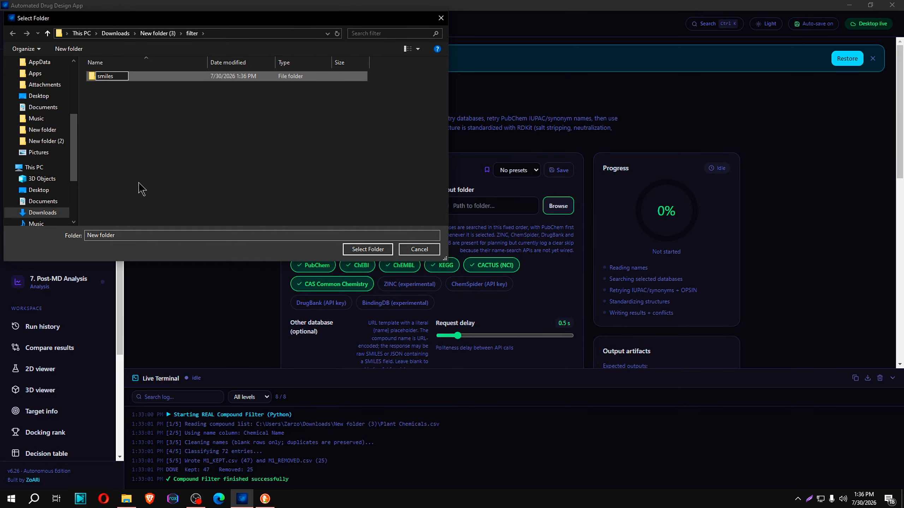
click(141, 188)
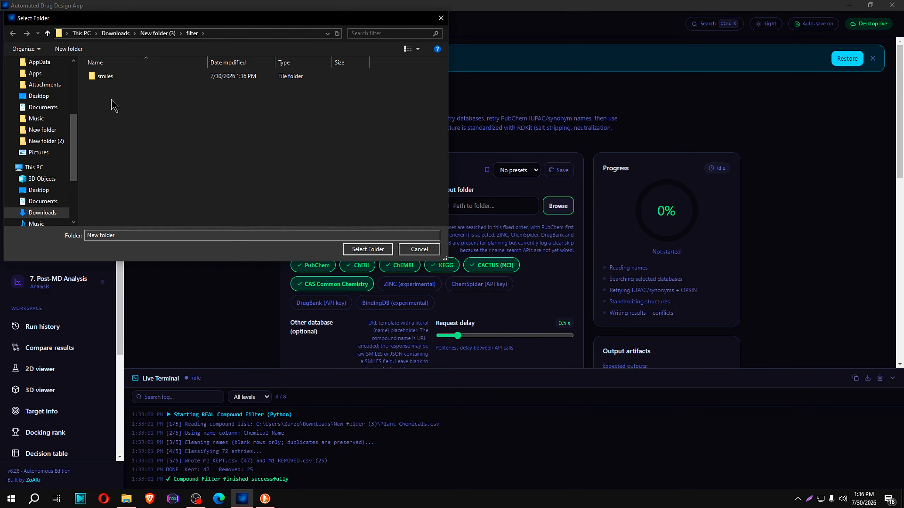
click(108, 77)
click(356, 249)
Try adding the ZINC (experimental) and ChemSpider (API key) search databases, and deselect both again
scroll(484, 196, down, 5)
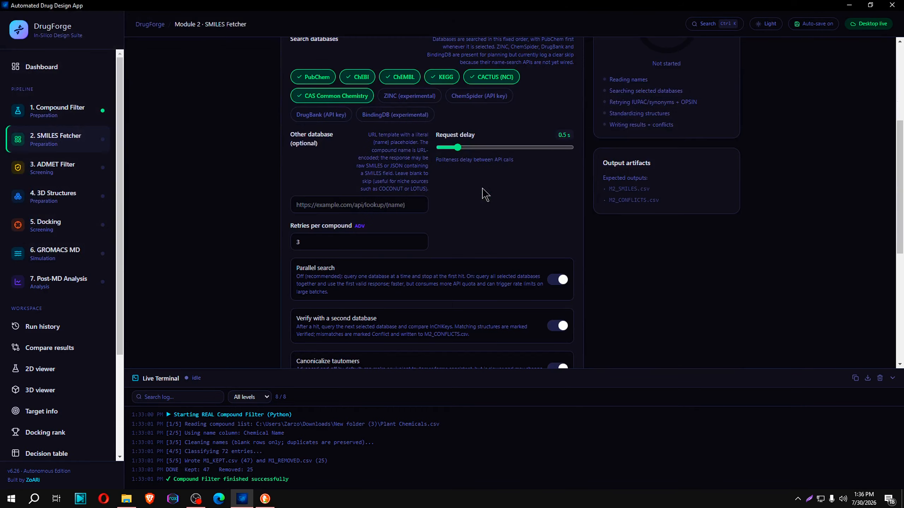
scroll(280, 199, up, 3)
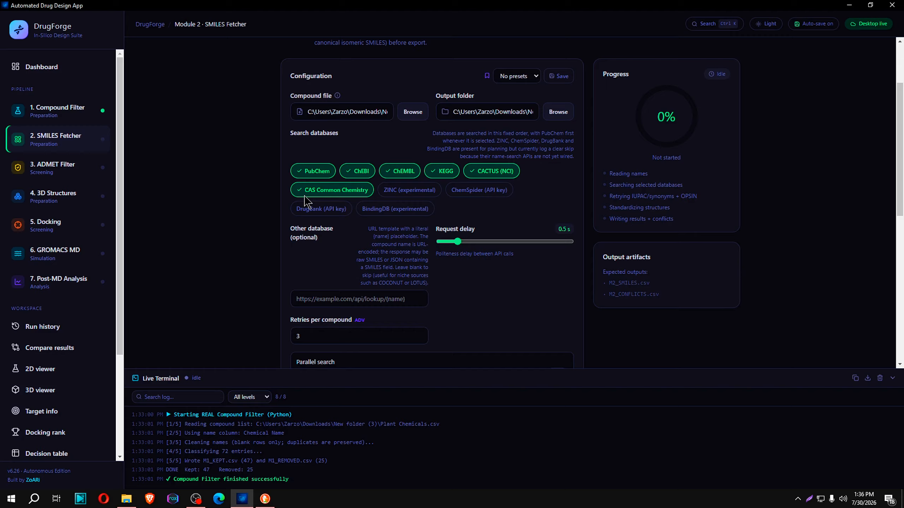
click(404, 193)
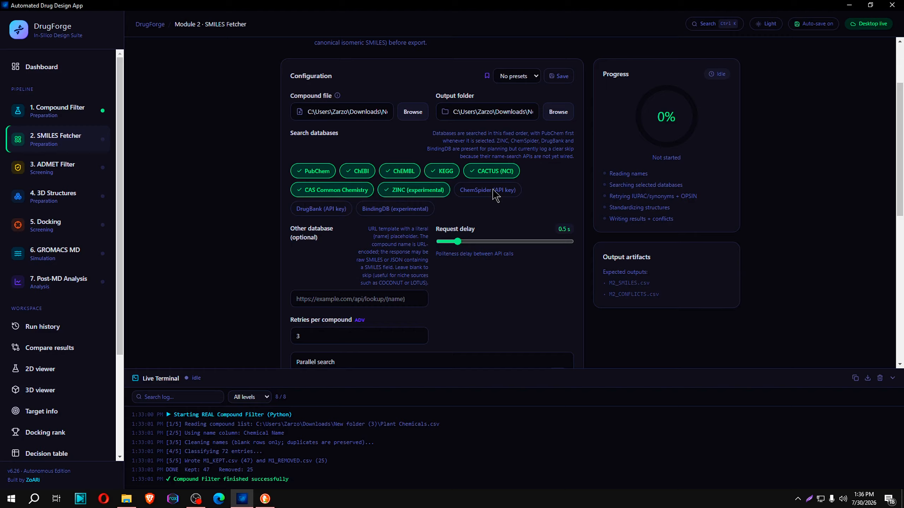
click(493, 191)
click(443, 191)
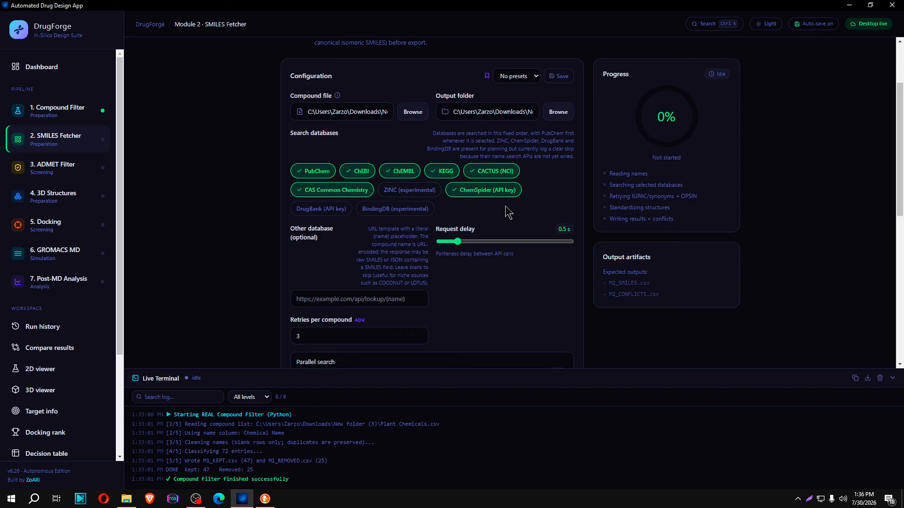
click(498, 190)
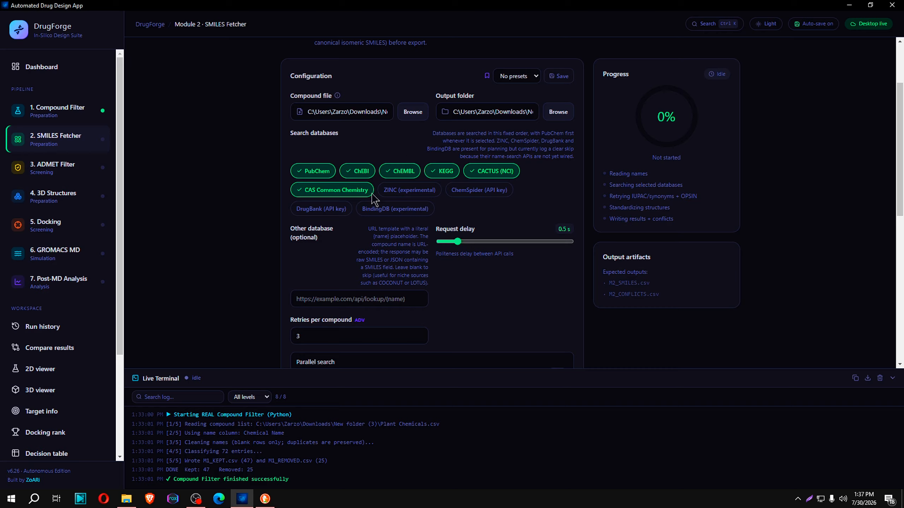
Review the SMILES Fetcher's retries, parallel search, second-database verification and tautomer canonicalization options
scroll(518, 208, down, 8)
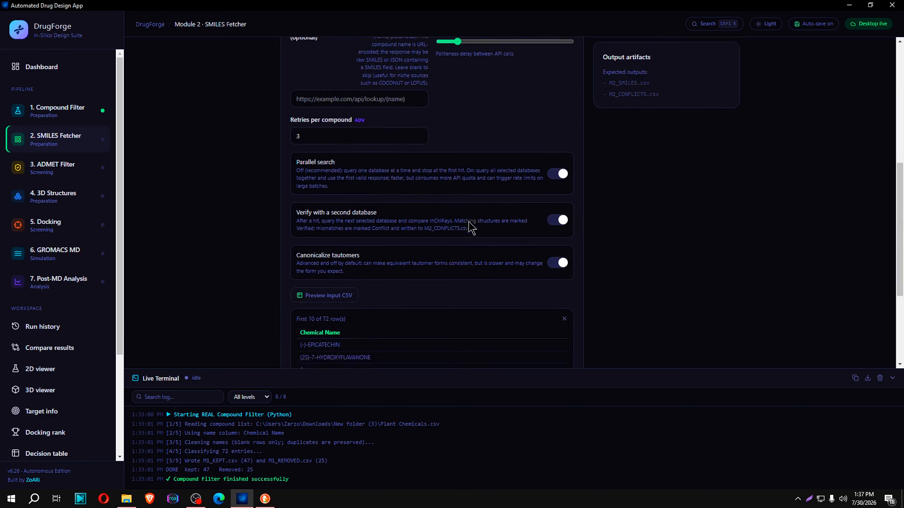
scroll(398, 249, up, 3)
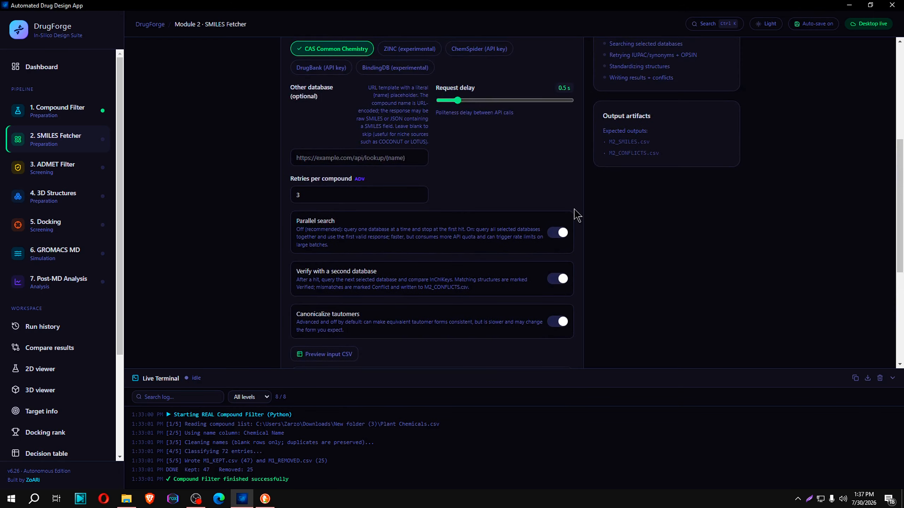
Try switching on verification with a second database, switch it off again, and review the selected search databases
click(557, 279)
click(557, 279)
scroll(539, 280, up, 1)
scroll(539, 280, up, 5)
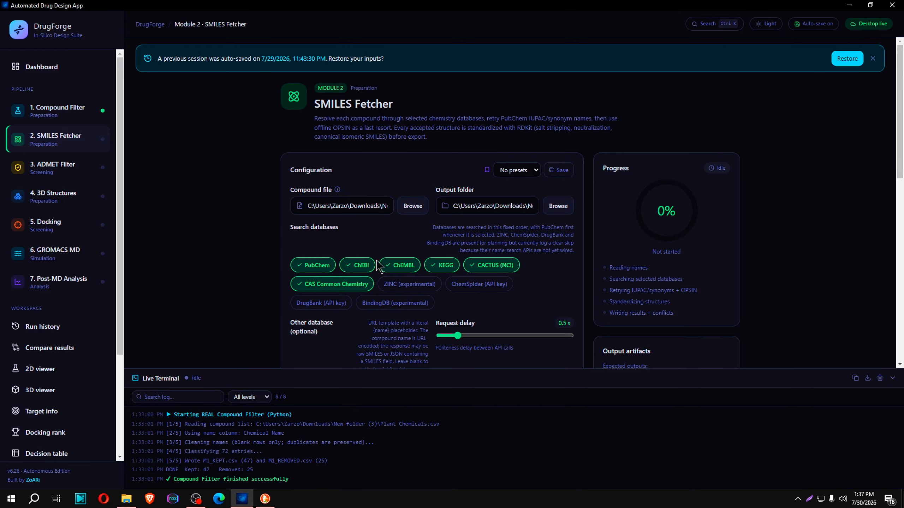
scroll(568, 280, down, 6)
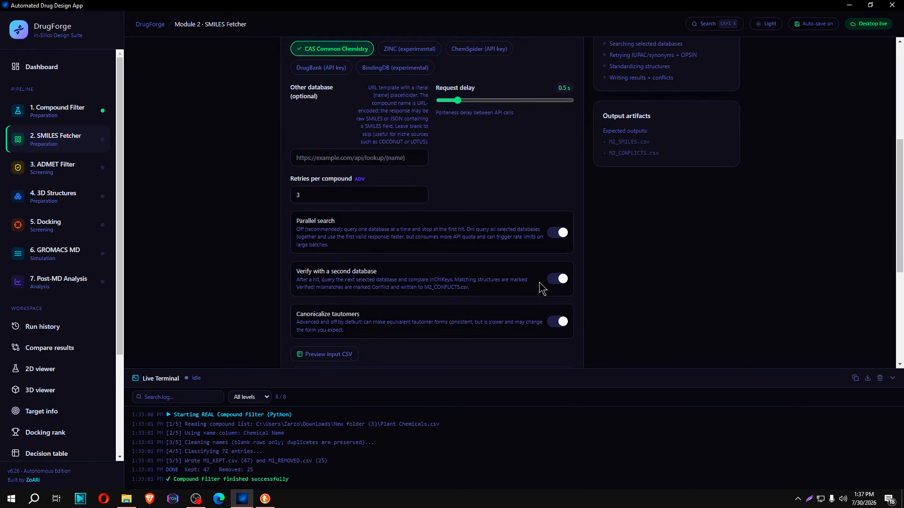
scroll(680, 285, up, 6)
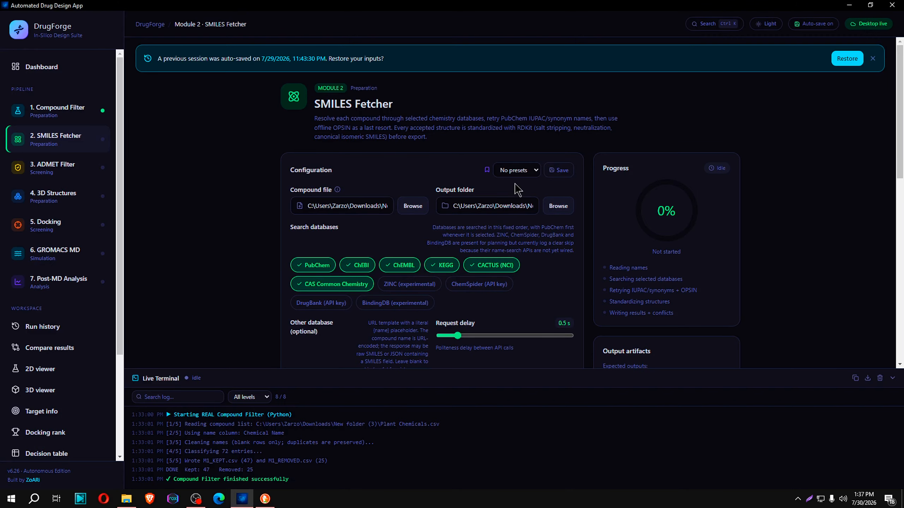
Preview the input CSV of the M1_KEPT compound file and examine its chemical names
scroll(520, 280, down, 5)
scroll(460, 289, down, 5)
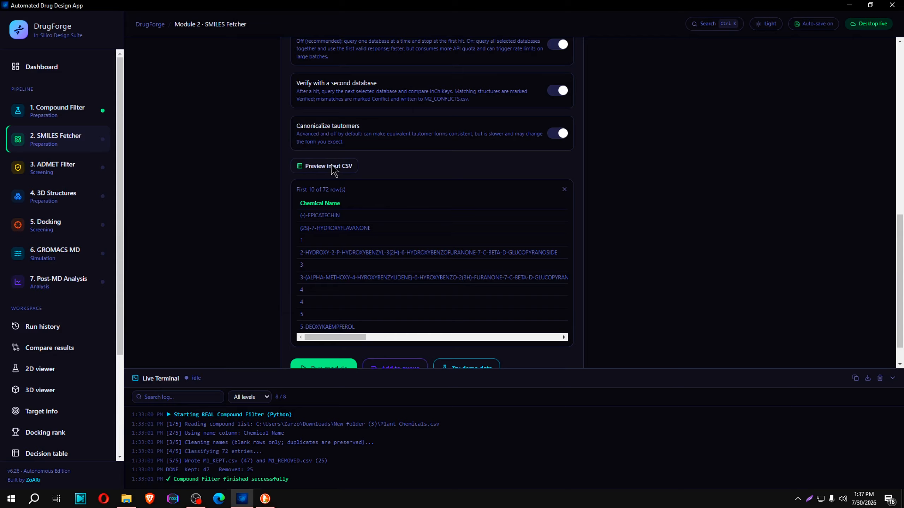
scroll(356, 249, down, 1)
scroll(458, 198, up, 5)
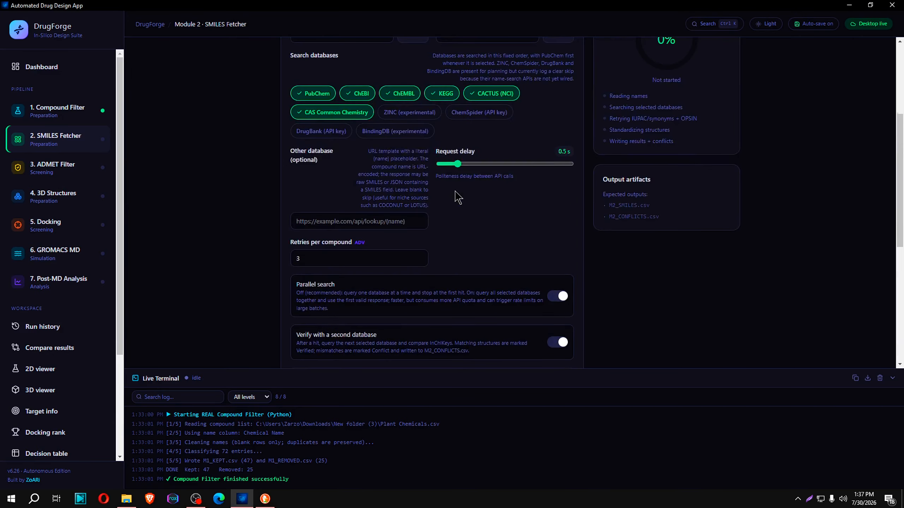
scroll(458, 198, up, 3)
scroll(450, 228, down, 8)
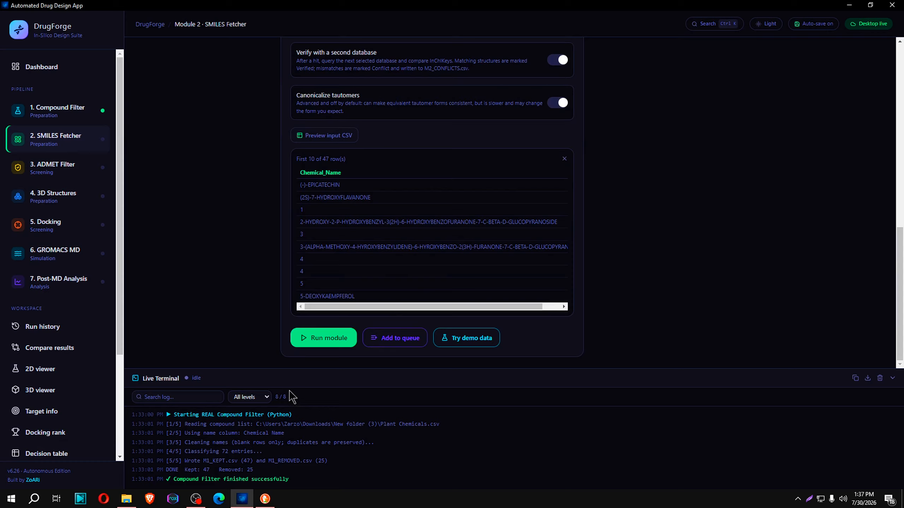
Recheck the request delay, retries and verification options, and run the SMILES Fetcher on the M1_KEPT compounds
scroll(425, 231, up, 8)
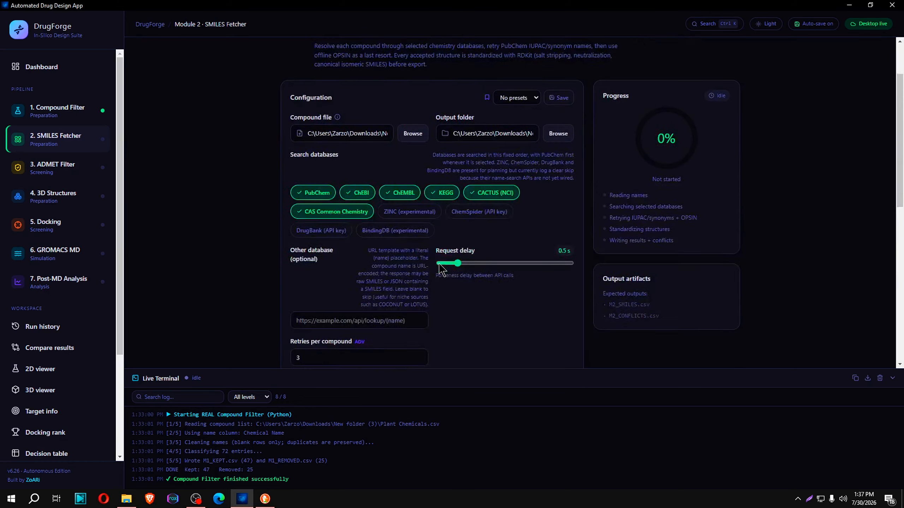
scroll(441, 269, down, 8)
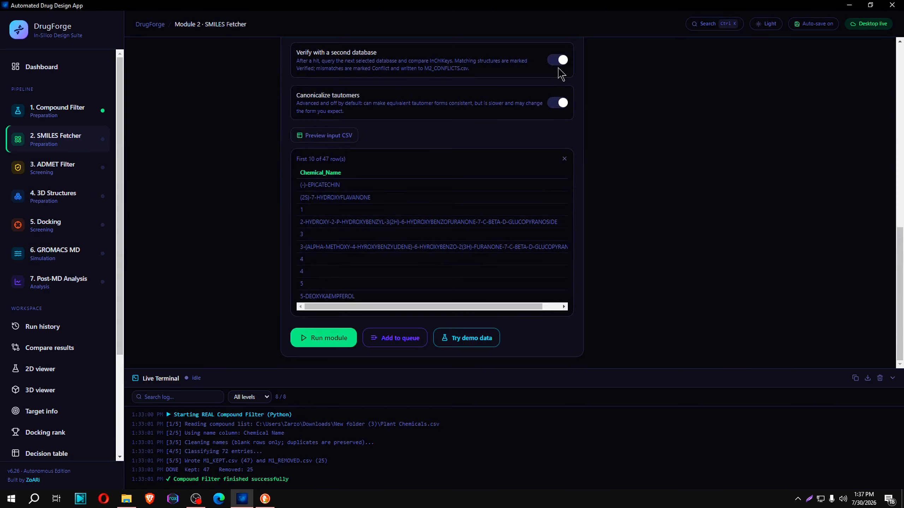
scroll(499, 234, up, 5)
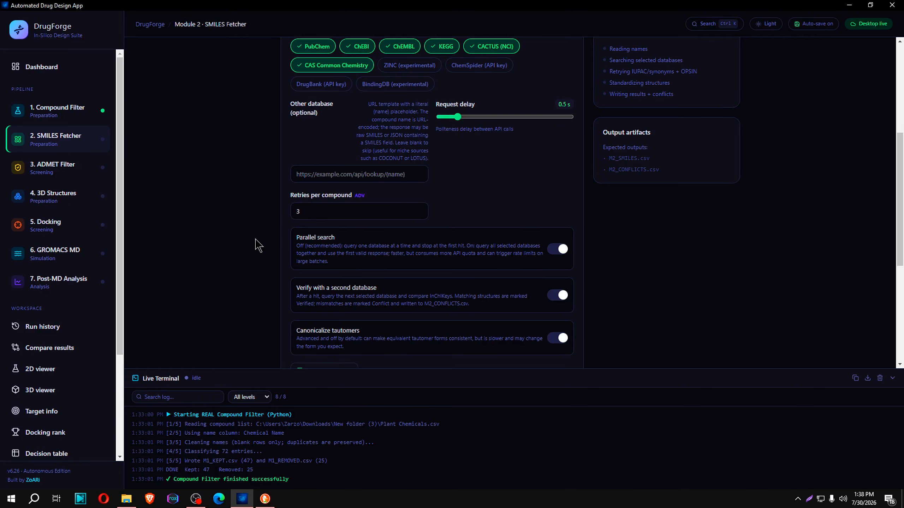
click(320, 210)
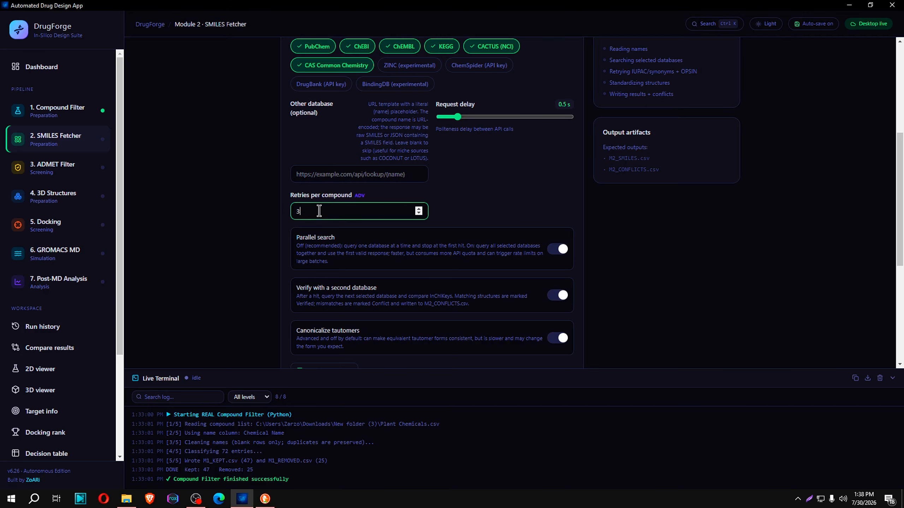
click(182, 254)
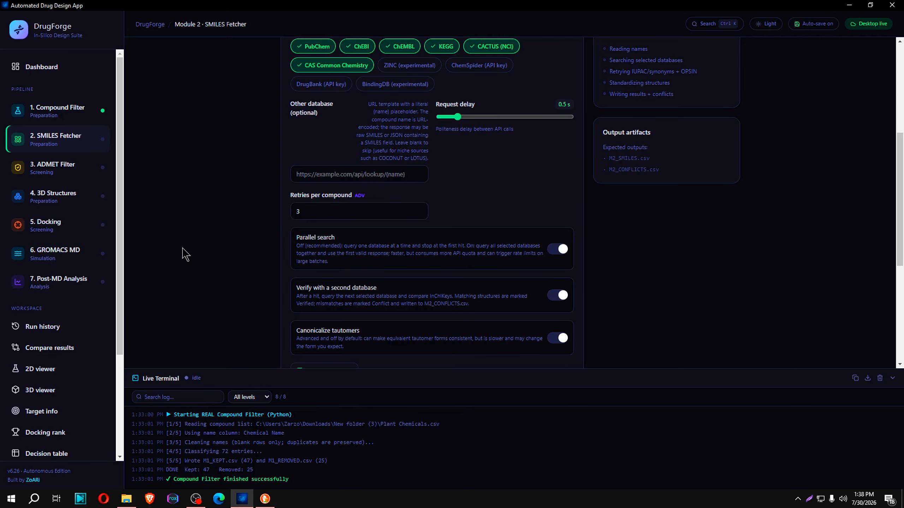
scroll(190, 249, down, 5)
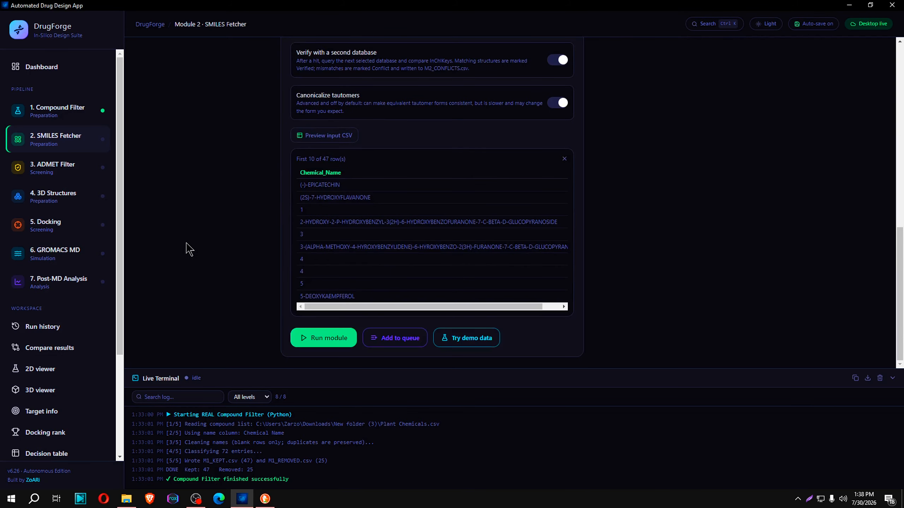
click(323, 341)
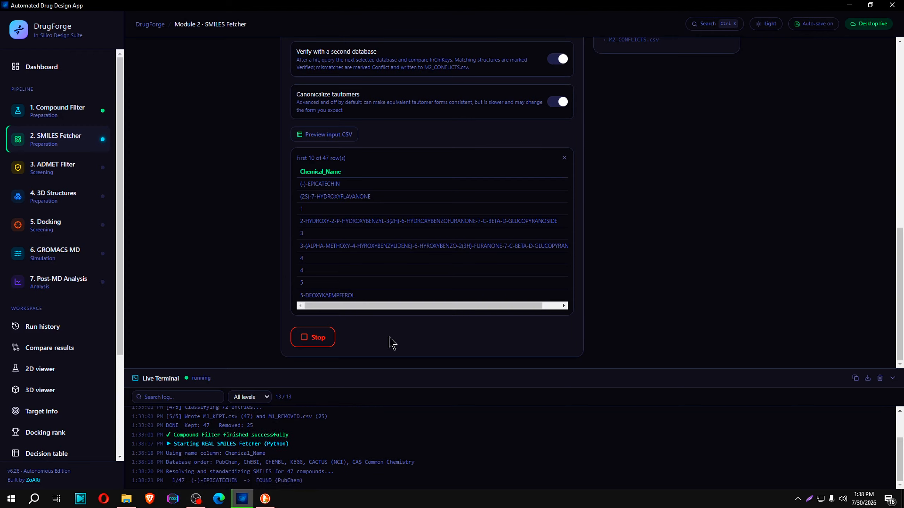
Examine the (-)-EPICATECHIN entry in the live terminal log and copy the compound name (2S)-7-HYDROXYFLAVANONE
drag(189, 482, 203, 475)
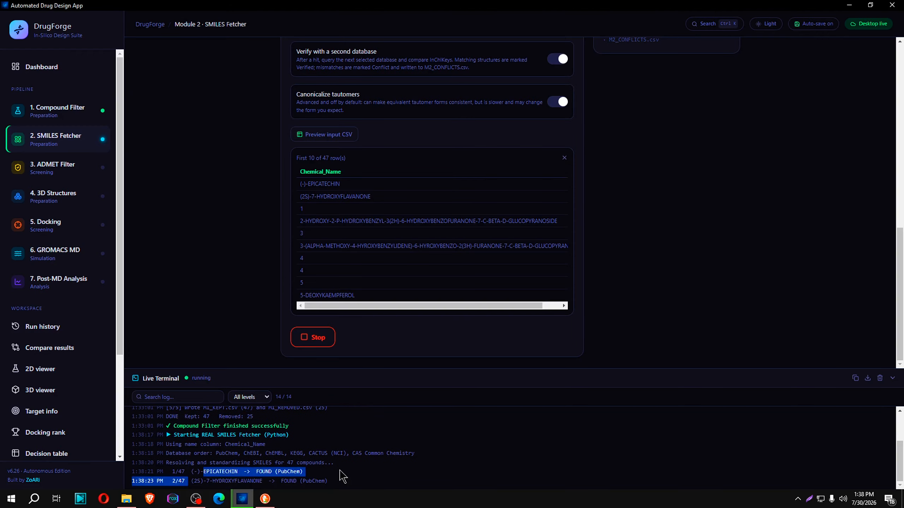
click(252, 476)
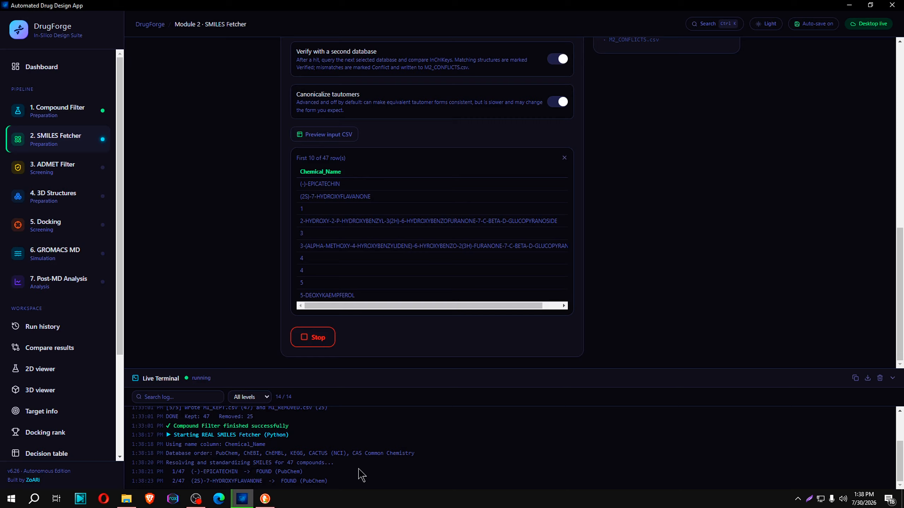
drag(194, 481, 250, 482)
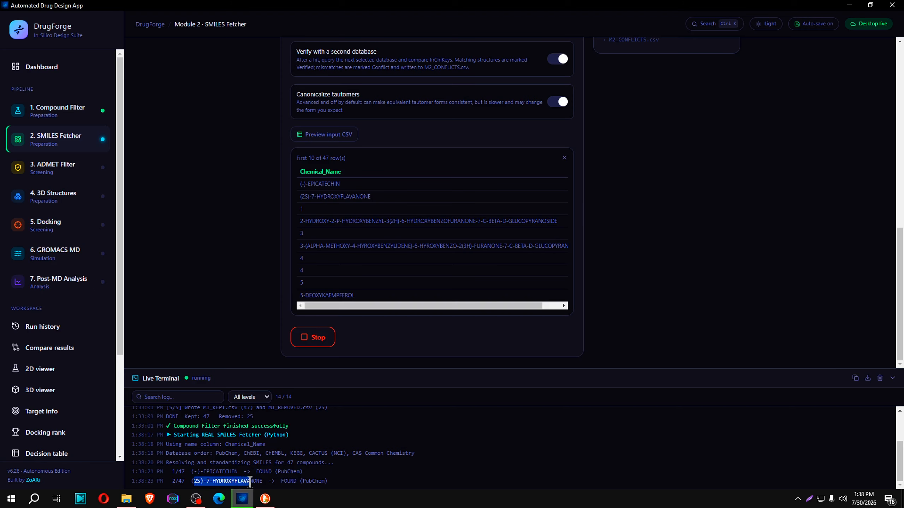
drag(190, 487, 262, 481)
key(ctrl+c)
Switch to the PubChem page in the browser and search for (2S)-7-HYDROXYFLAVANONE from the home page
click(265, 498)
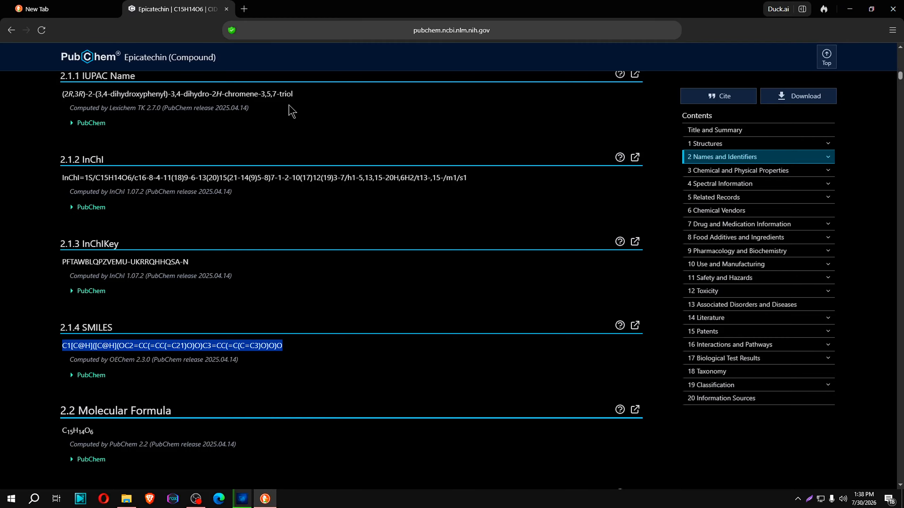
scroll(368, 246, up, 15)
scroll(367, 245, up, 8)
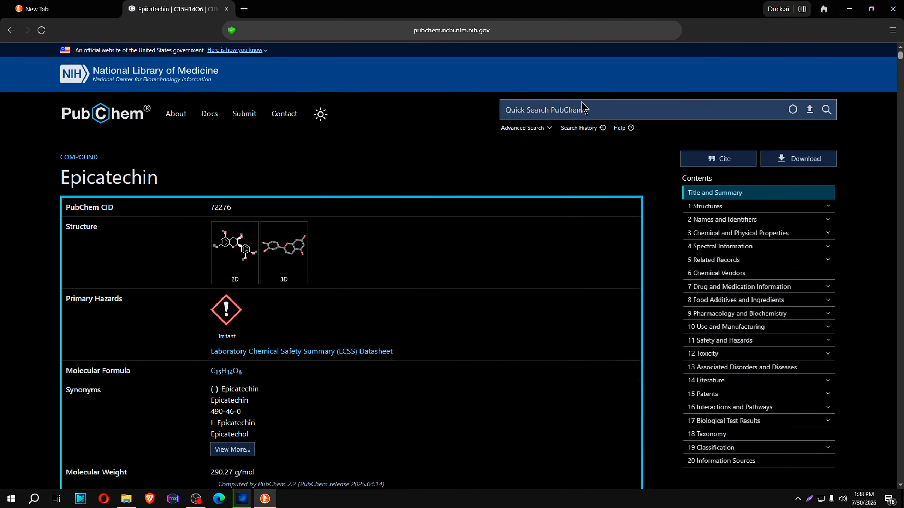
click(98, 107)
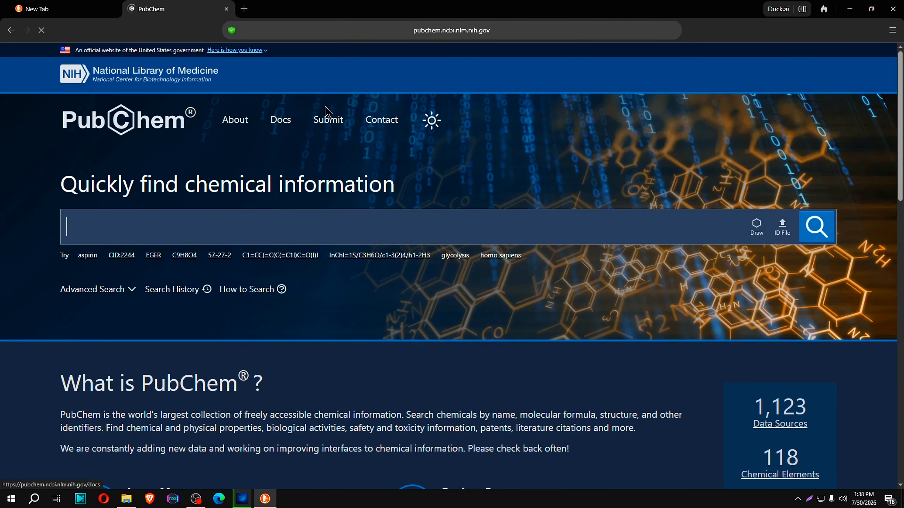
click(266, 212)
key(ctrl+v)
key(Return)
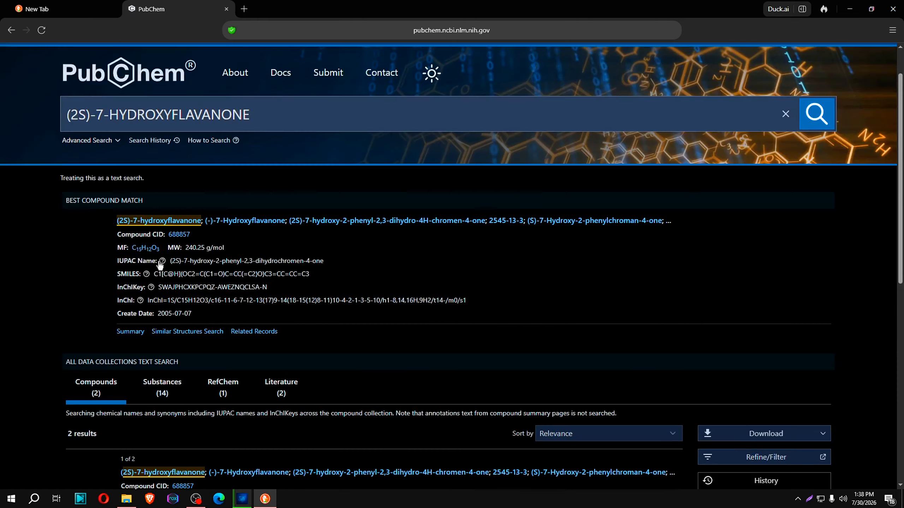
Open the best-match compound record for (2S)-7-hydroxyflavanone and highlight its SMILES string under Names and Identifiers
click(257, 221)
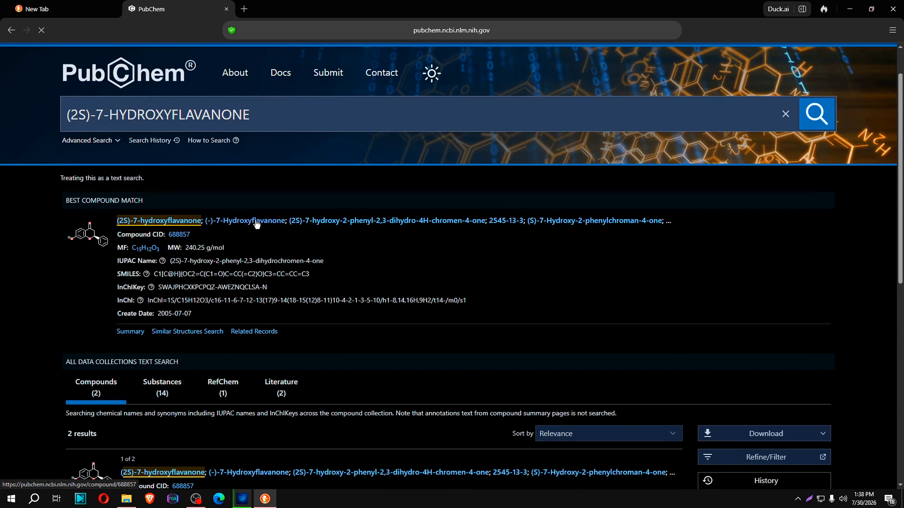
scroll(124, 273, down, 15)
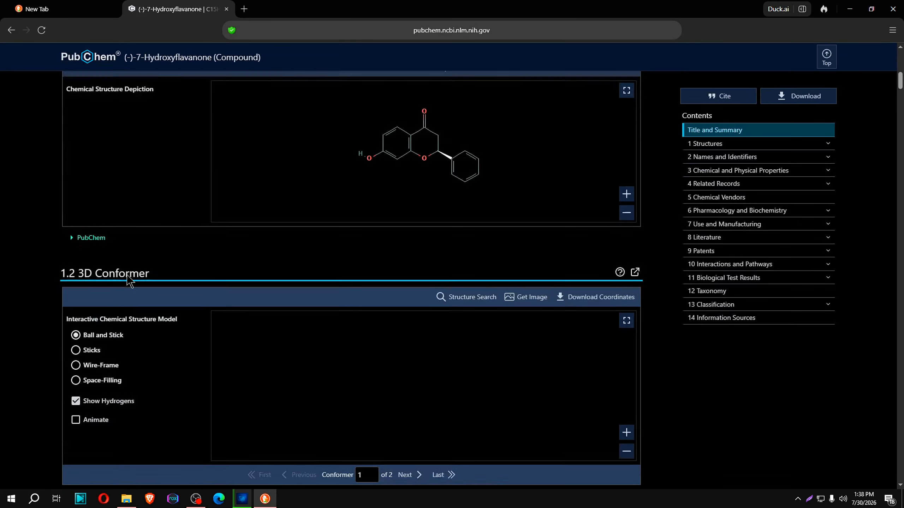
scroll(126, 274, down, 15)
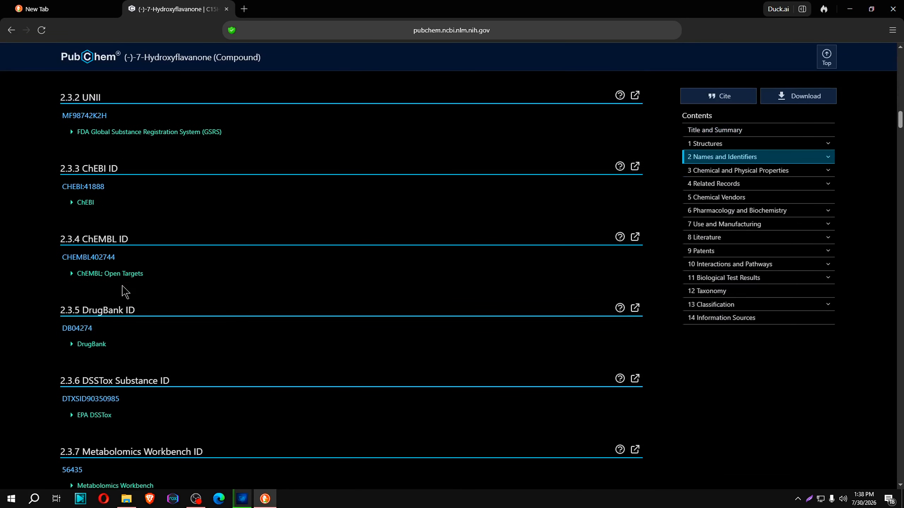
scroll(122, 289, up, 15)
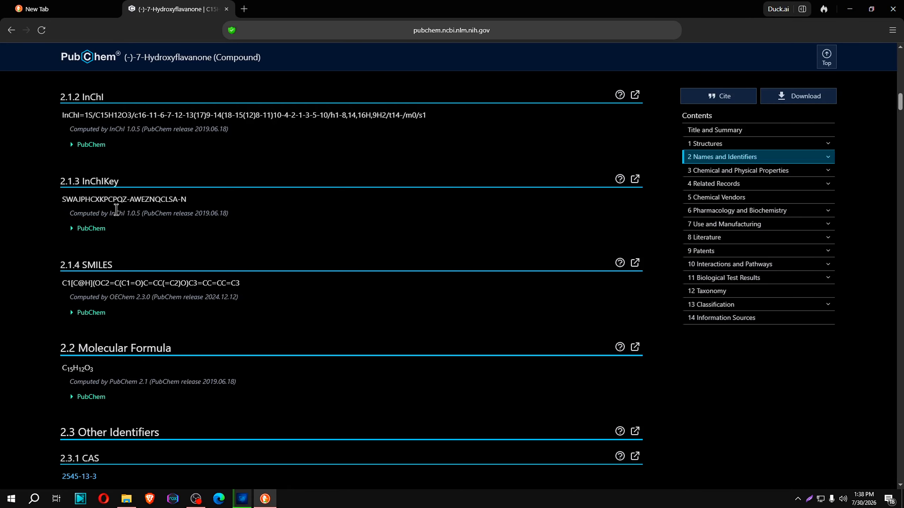
scroll(117, 210, up, 1)
drag(41, 338, 242, 340)
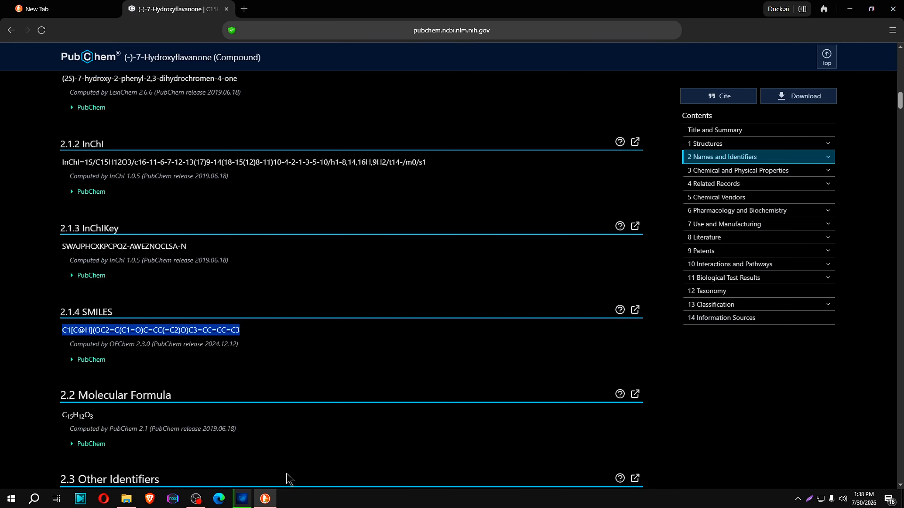
Copy 1,2-BIS(2,4-DIHYDROXY-3-C-GLUCOPYRANOSYL from DrugForge's terminal log and search PubChem for it
click(242, 499)
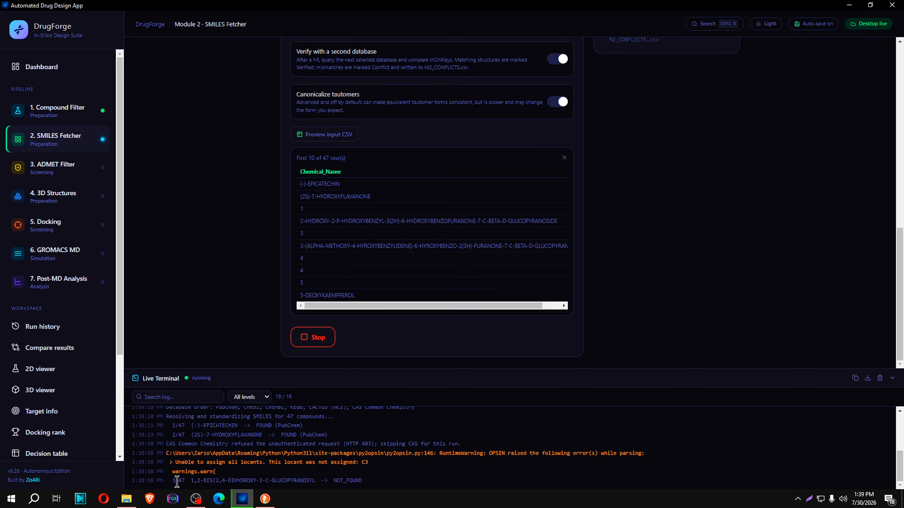
drag(185, 480, 320, 481)
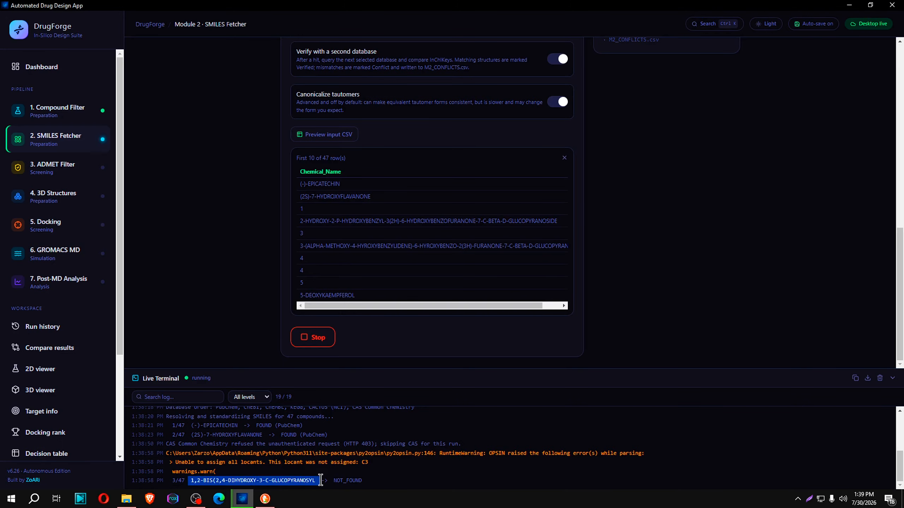
click(265, 498)
click(72, 58)
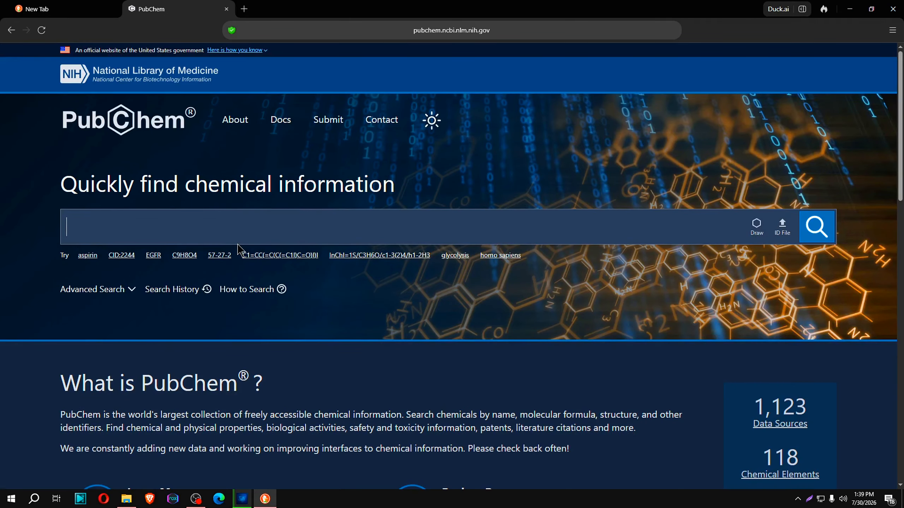
text(1,2-BIS(2,4-DIHYDROXY-3-C-GLUCOPYRANOSYL)
click(818, 235)
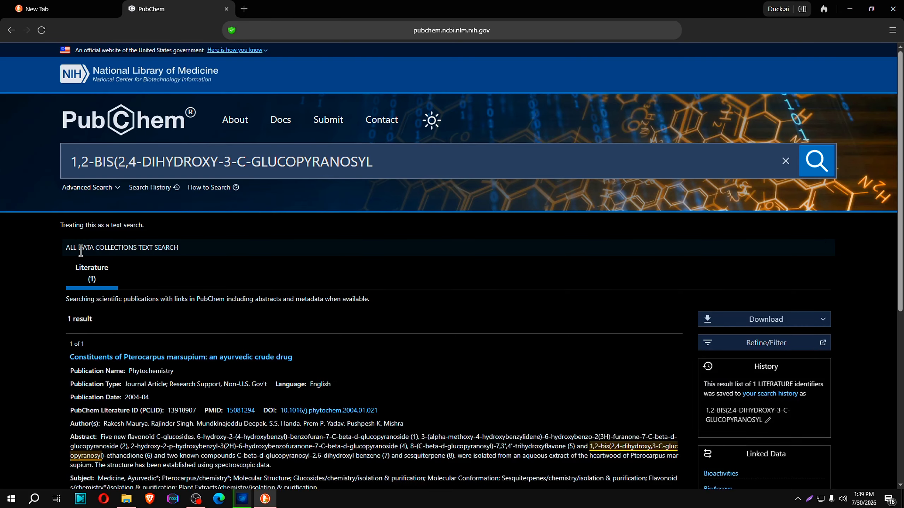
Examine the PubChem search results for the compound, including the literature entry's abstract and linked data
scroll(81, 251, down, 5)
scroll(81, 251, up, 5)
scroll(228, 297, down, 6)
scroll(141, 261, up, 2)
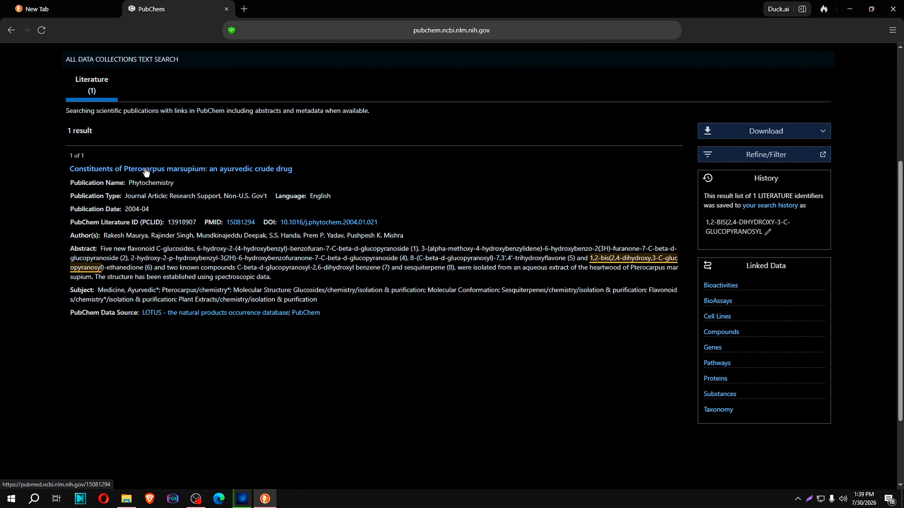
scroll(242, 250, up, 5)
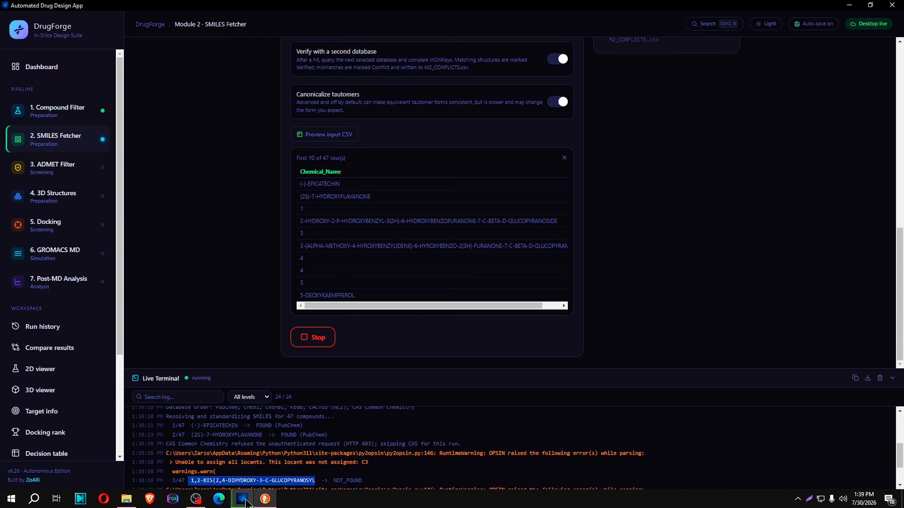
Switch back to DrugForge and examine the terminal log entries for compounds 3/47, 4/47 and 5/47
click(242, 499)
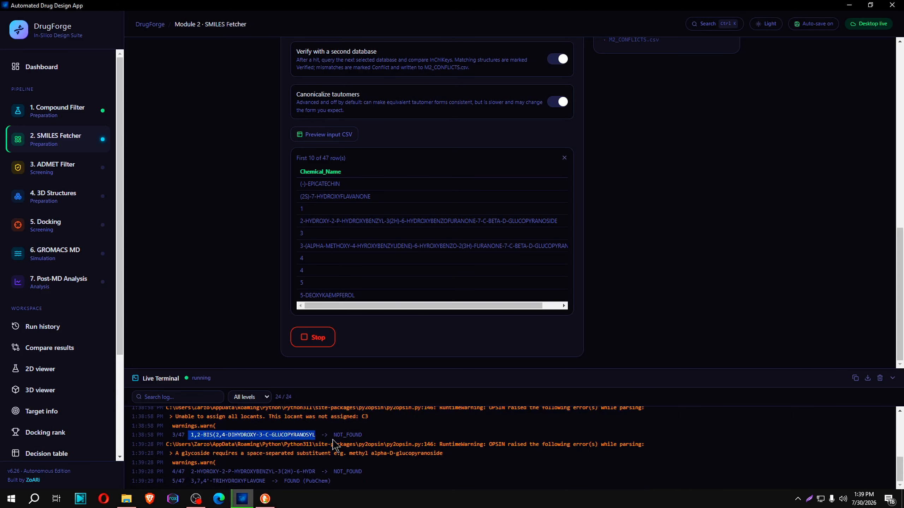
click(426, 435)
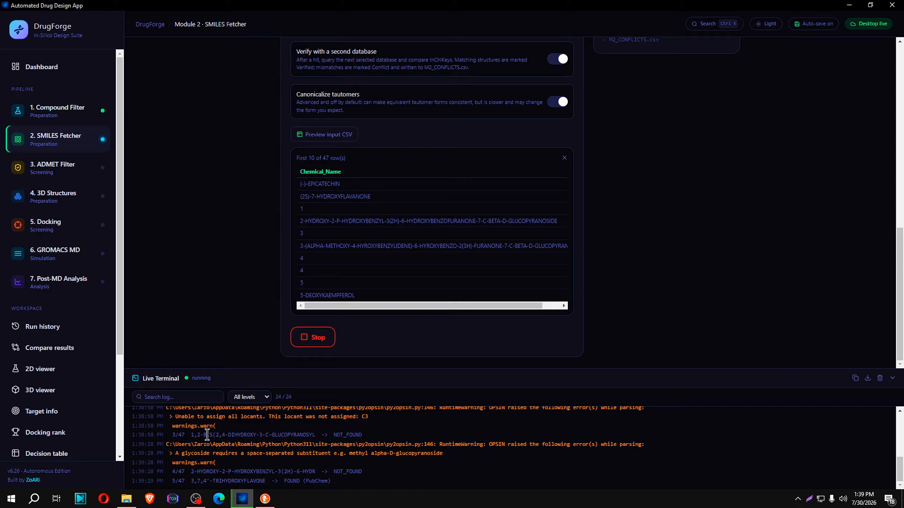
drag(190, 435, 314, 435)
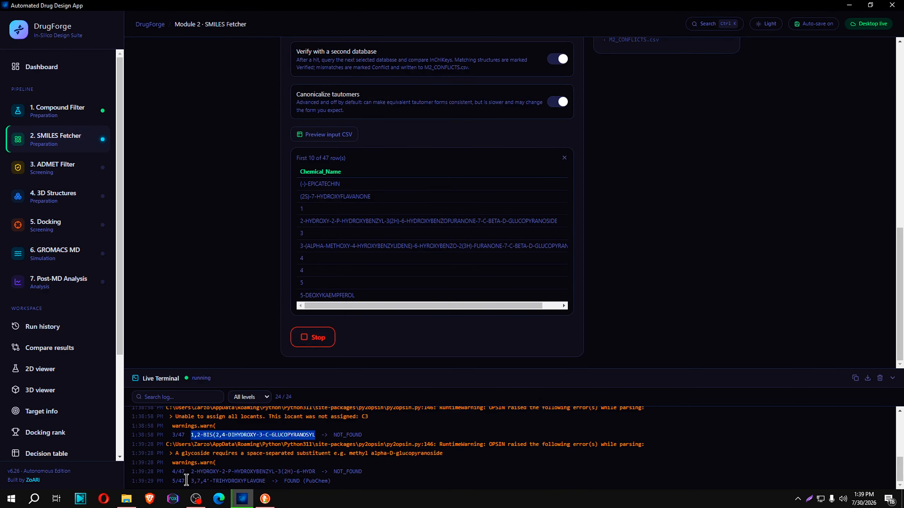
drag(186, 480, 269, 481)
drag(330, 481, 275, 477)
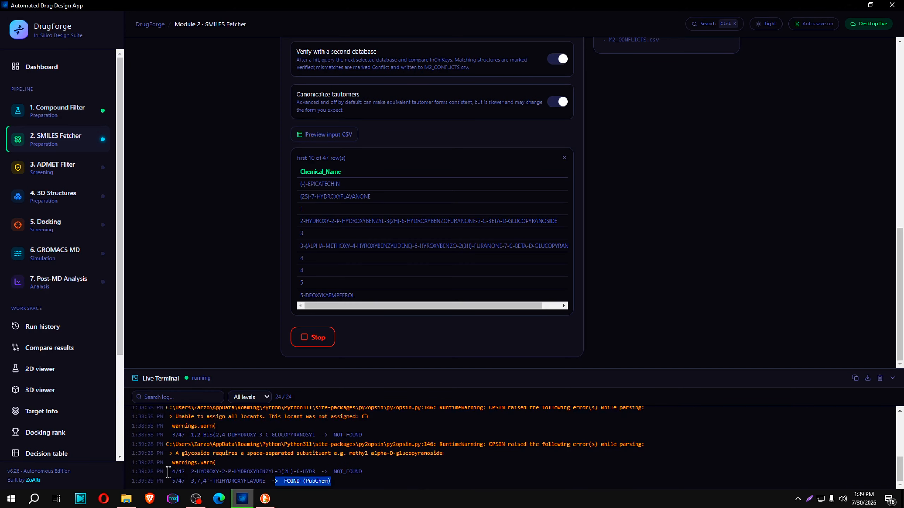
drag(168, 472, 360, 474)
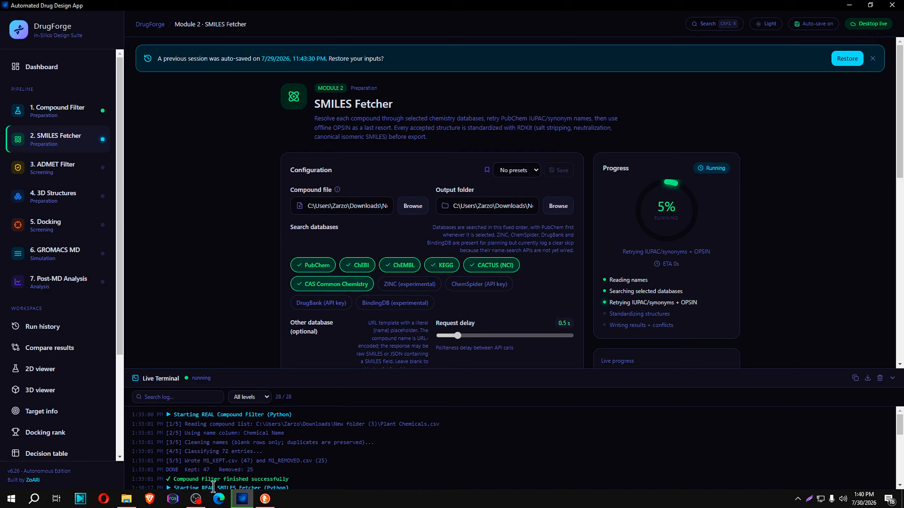
Select the compound name 2-HYDROXY-2-P-HYDROXYBENZYL-3(2H)-6-HYDR in the terminal log's 4/47 entry
scroll(250, 449, down, 5)
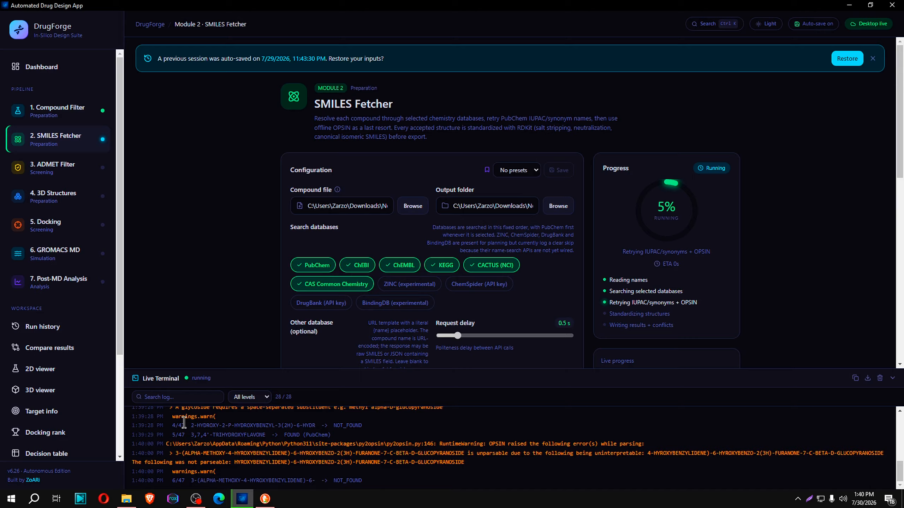
drag(189, 425, 375, 431)
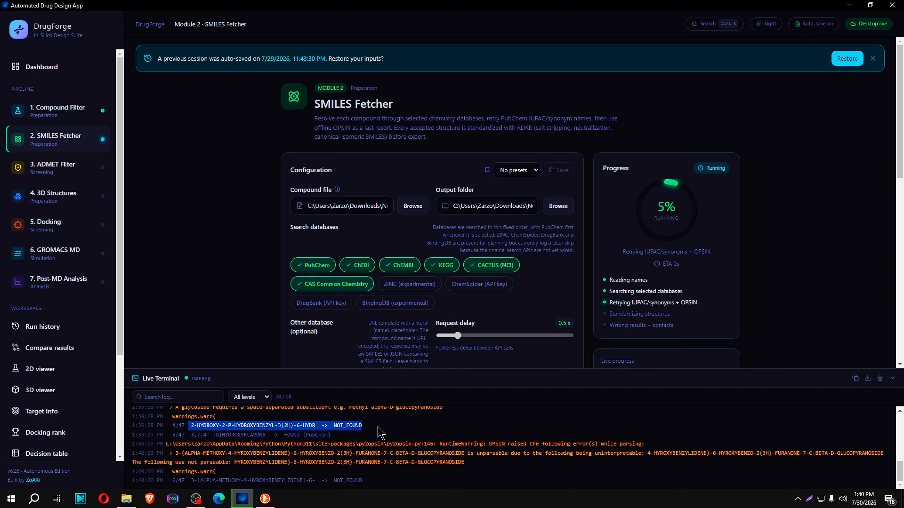
click(239, 437)
drag(190, 426, 317, 427)
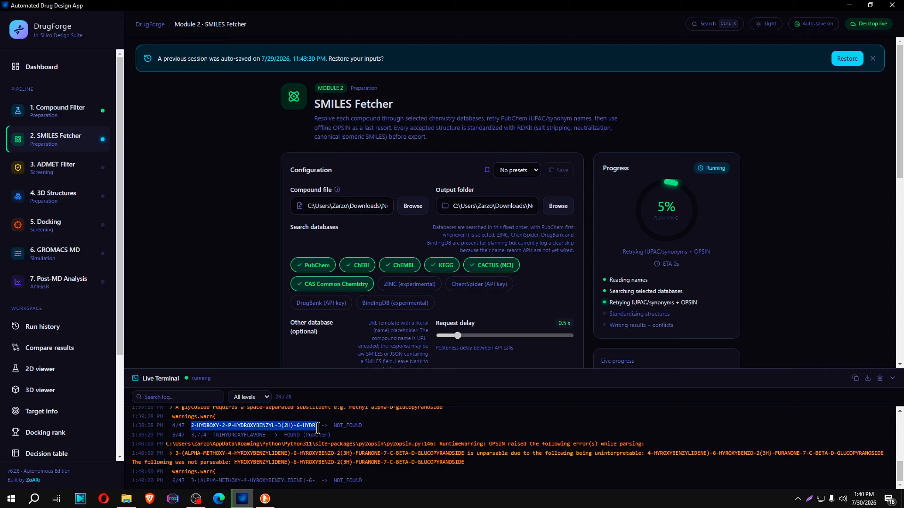
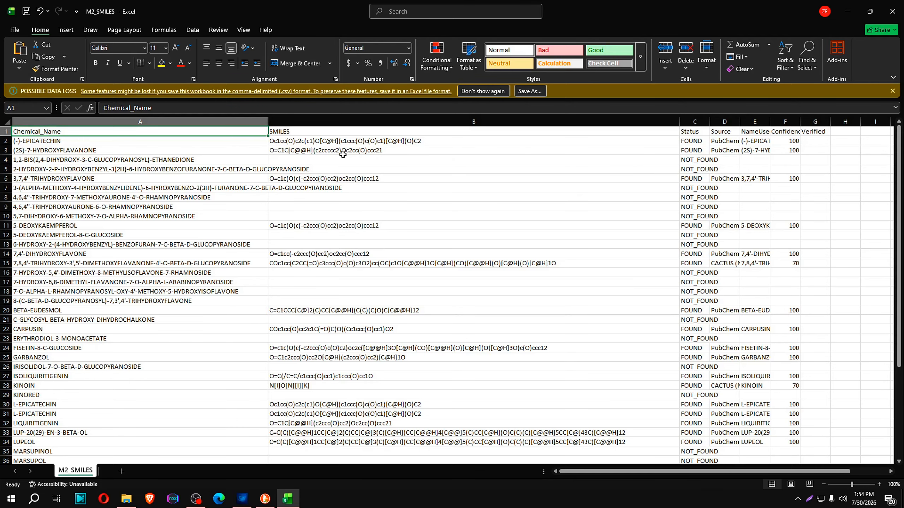
Examine the M2_SMILES results with the Confidence column widened, checking row 15's confidence, chemical name and SMILES cells
click(342, 159)
click(300, 200)
click(299, 215)
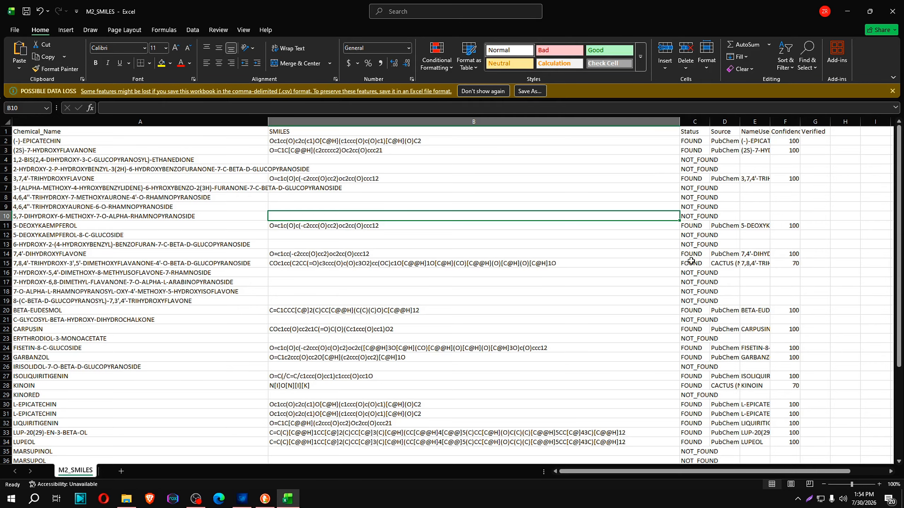
drag(801, 122, 893, 122)
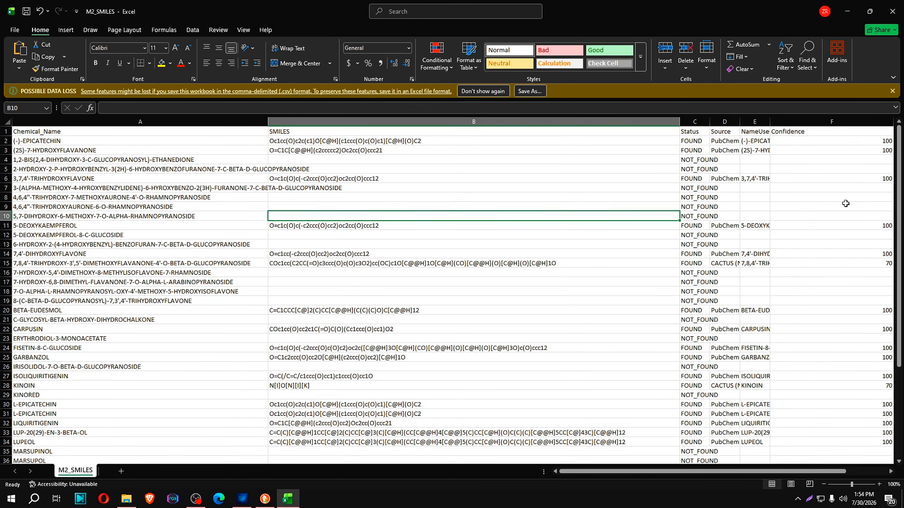
click(886, 265)
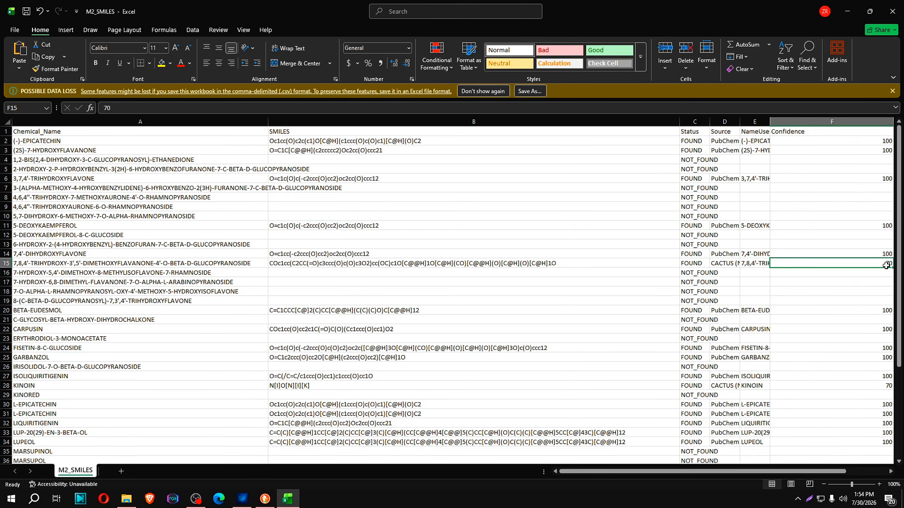
click(91, 266)
click(299, 265)
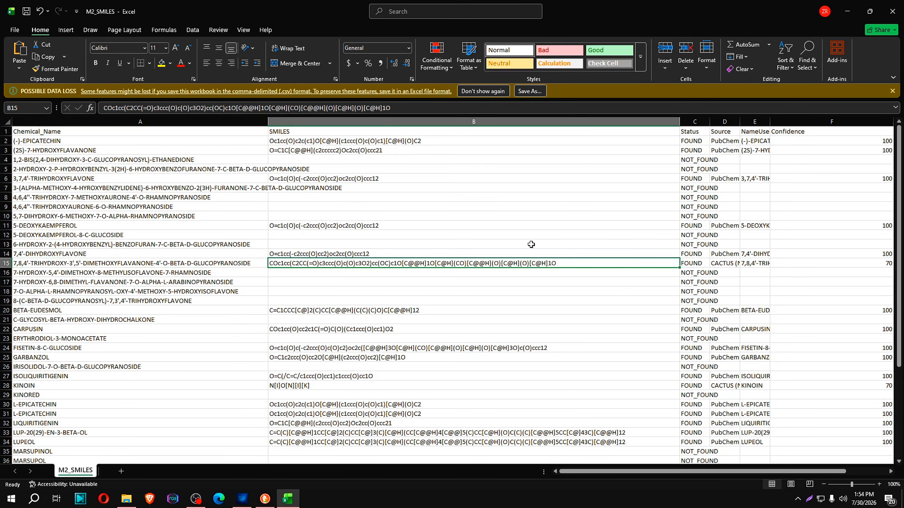
scroll(797, 232, down, 10)
scroll(822, 292, up, 10)
Switch to DrugForge and toggle the SMILES Fetcher's "Verify with a second database" option on and back off
click(242, 499)
scroll(490, 319, down, 10)
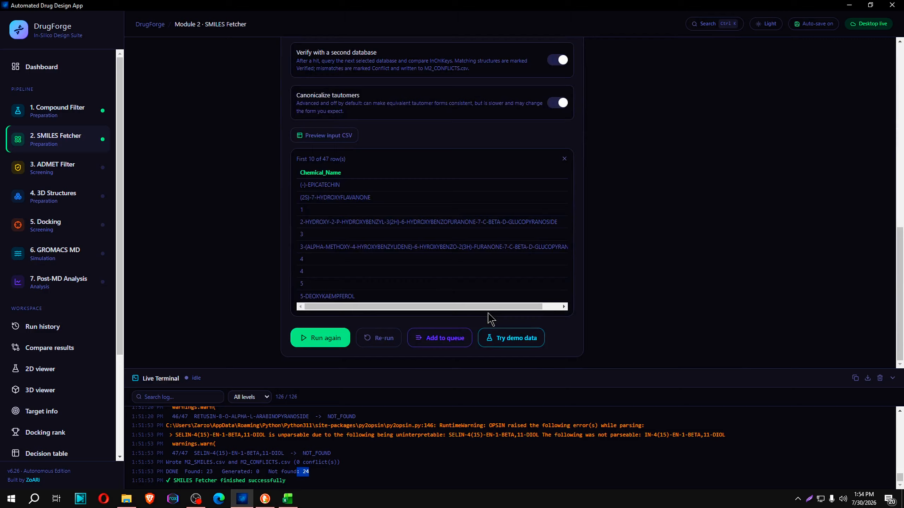
scroll(490, 296, up, 5)
click(557, 297)
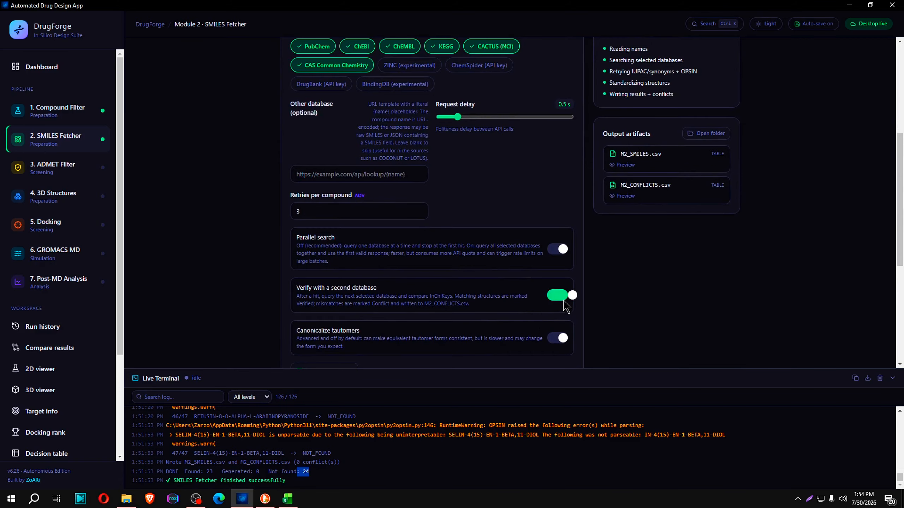
click(571, 299)
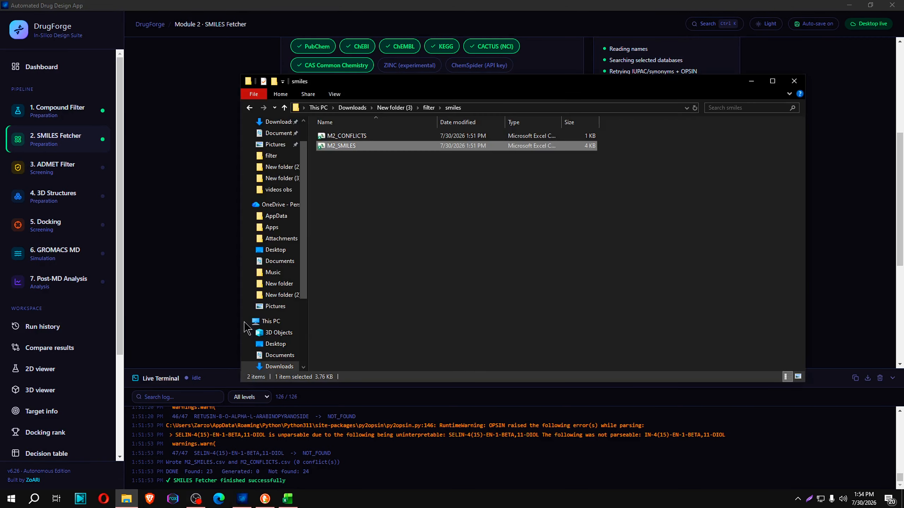
Open M2_CONFLICTS from the smiles folder and widen its first four columns to show the full headers
click(127, 498)
click(340, 138)
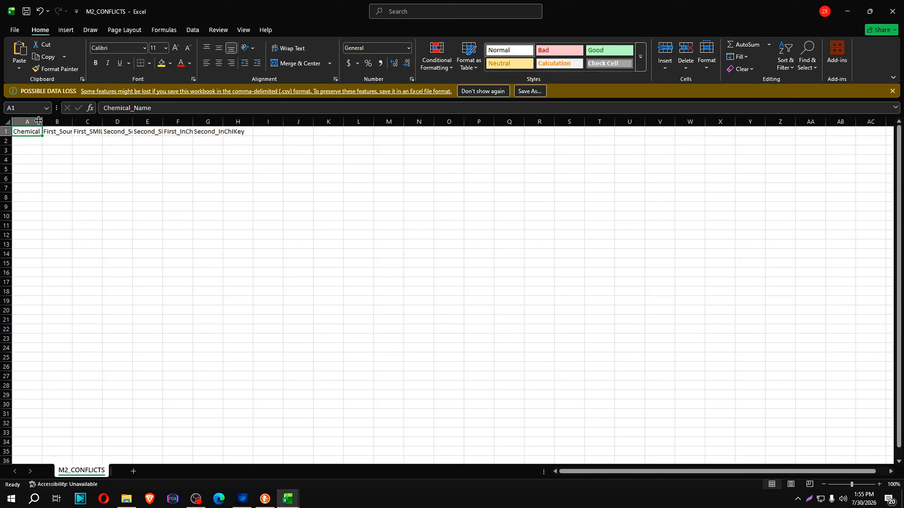
drag(42, 121, 569, 124)
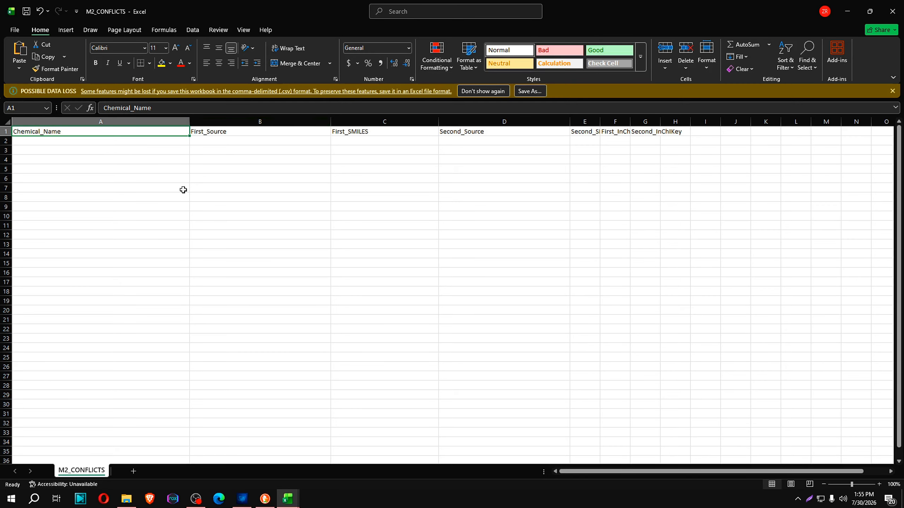
Examine the M2_CONFLICTS columns for the first and second source and their SMILES
click(223, 140)
click(355, 142)
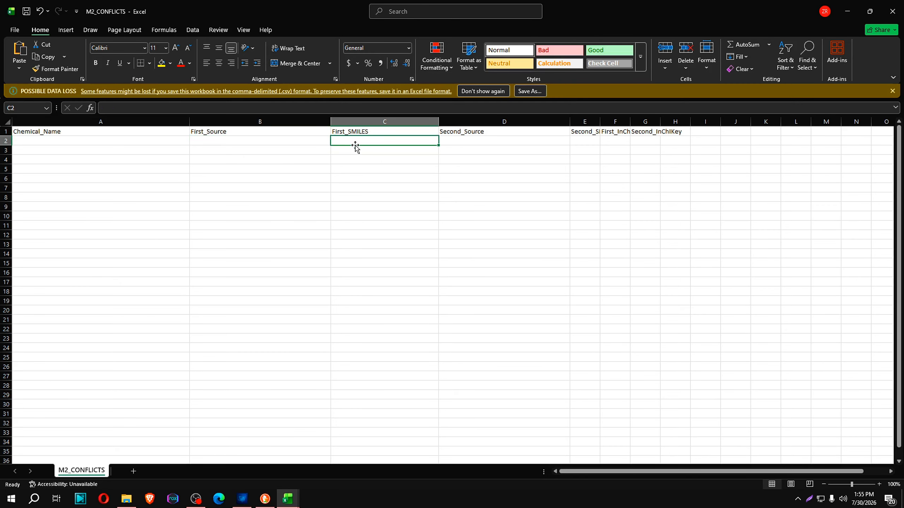
click(473, 142)
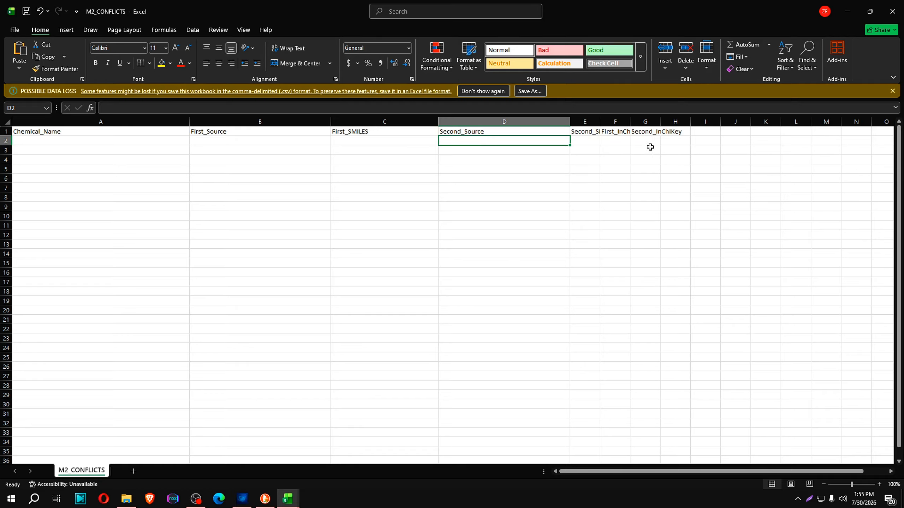
double_click(594, 141)
click(472, 133)
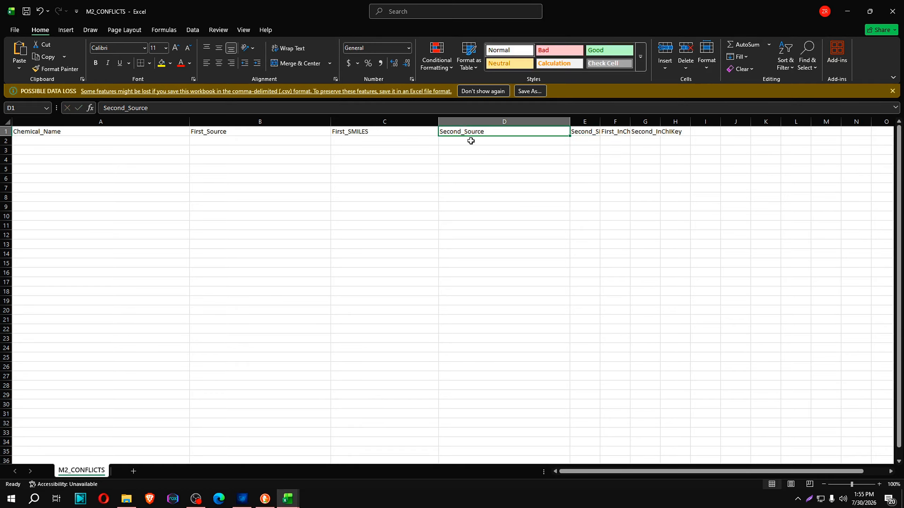
click(235, 139)
click(470, 143)
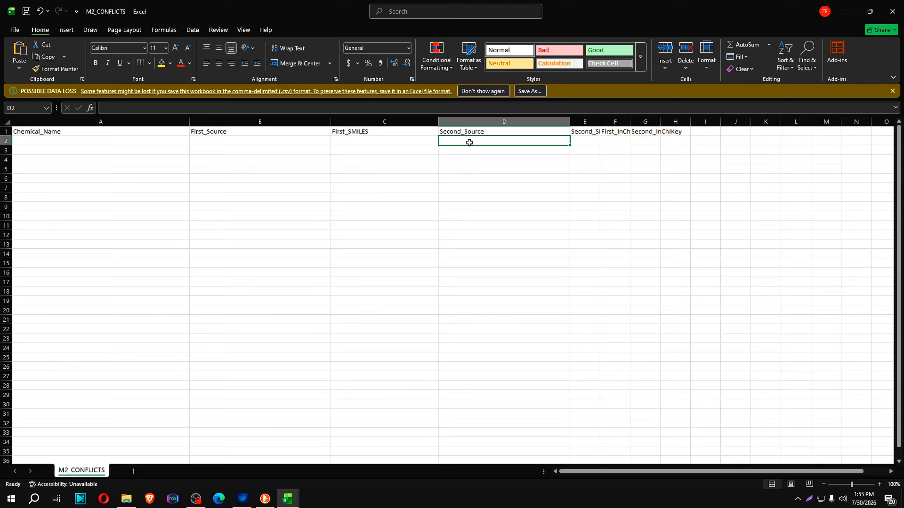
click(374, 139)
click(593, 143)
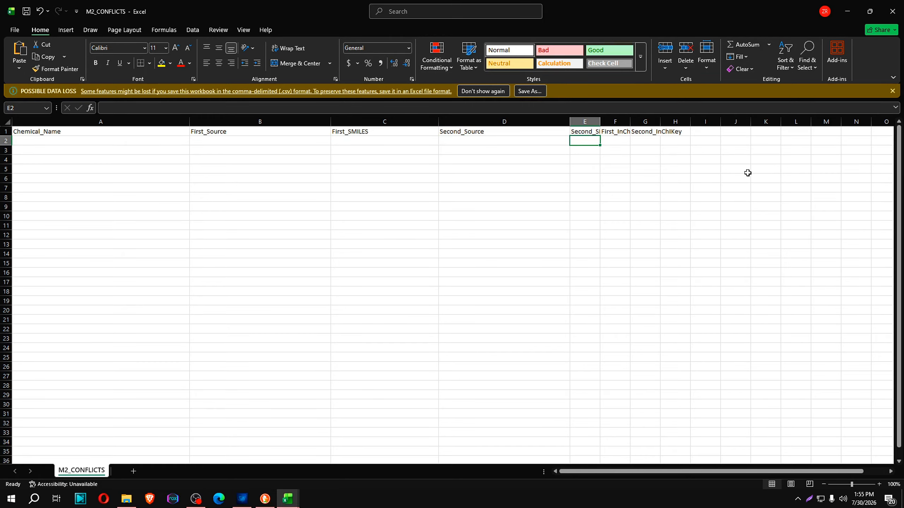
Close the M2_CONFLICTS and M2_SMILES workbooks without saving the changes
click(893, 11)
click(487, 315)
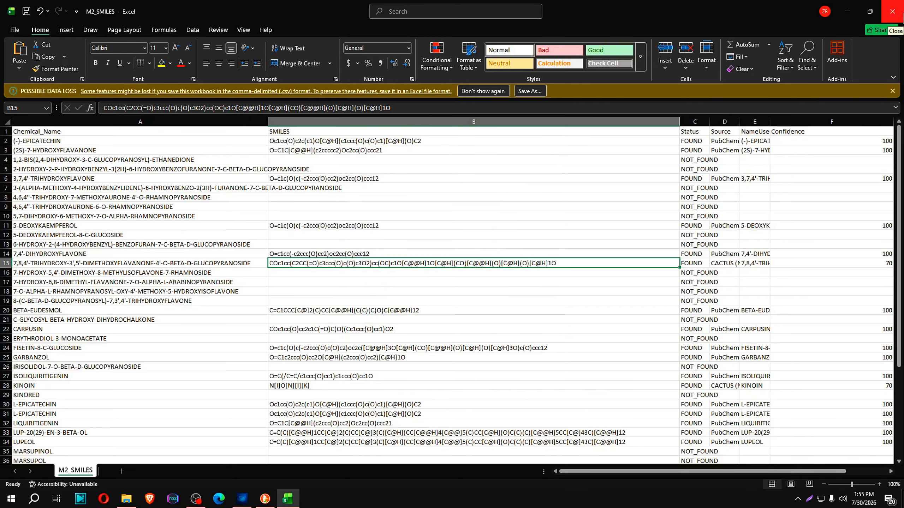
click(892, 11)
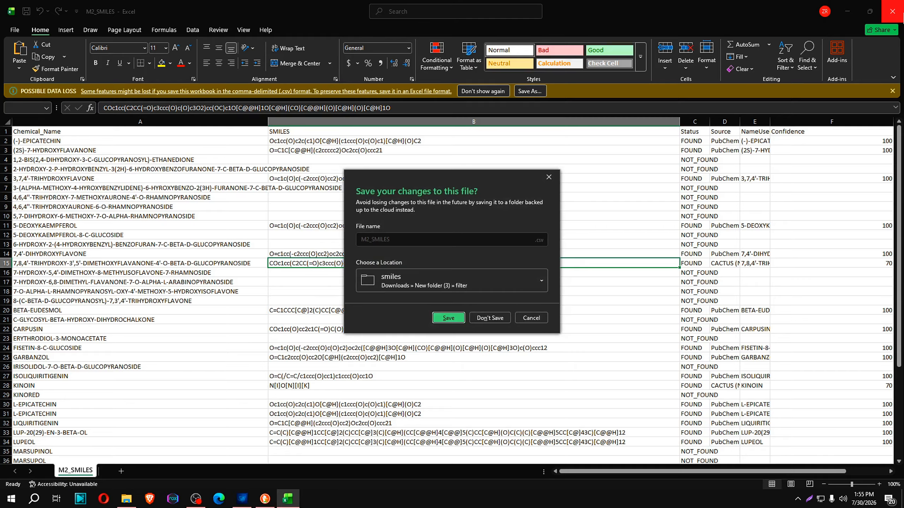
click(488, 315)
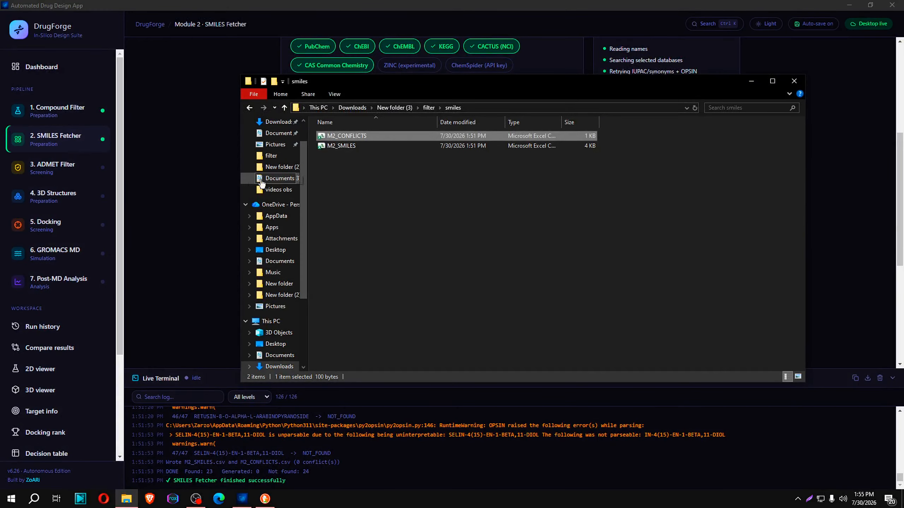
double_click(344, 139)
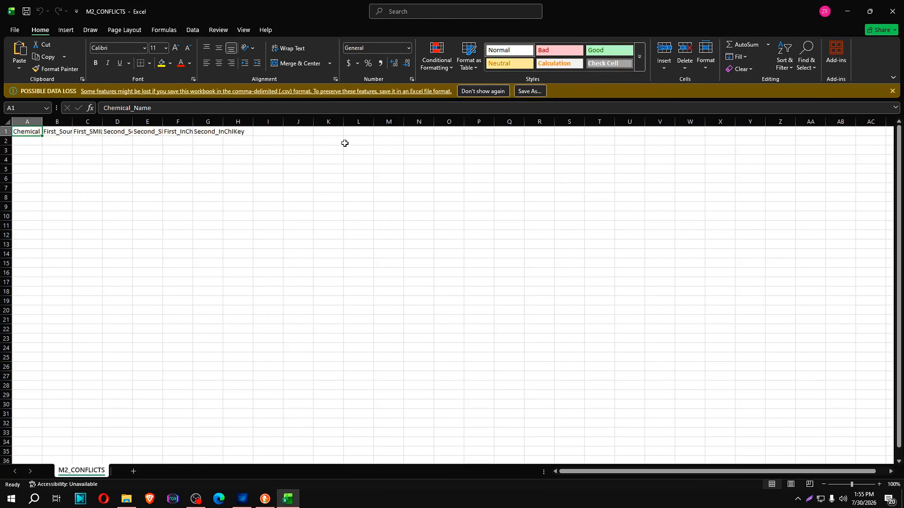
key(alt+F4)
double_click(341, 139)
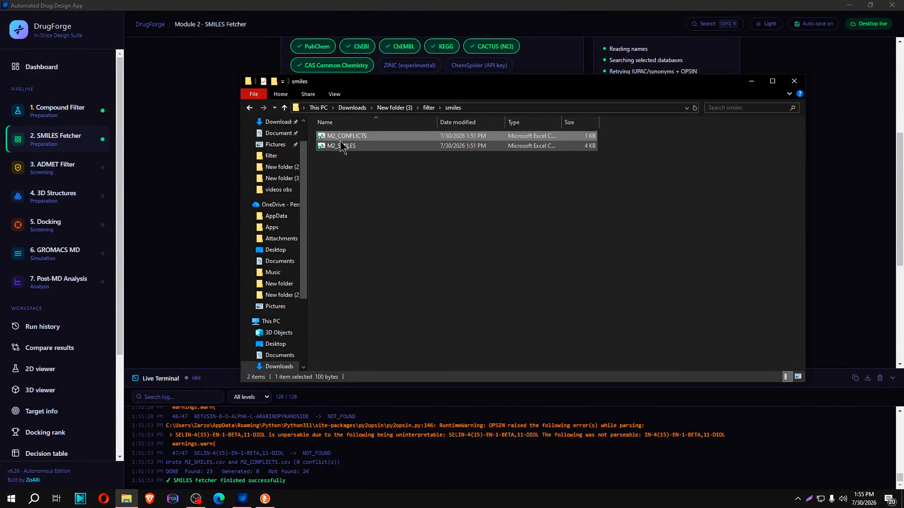
key(alt+F4)
Open M2_SMILES from the smiles folder and auto-fit the SMILES and Chemical_Name columns
double_click(341, 146)
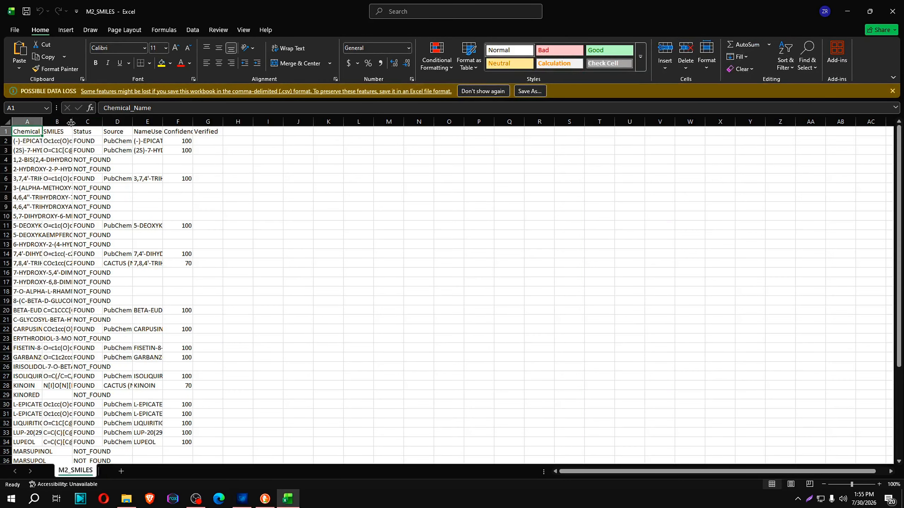
double_click(72, 121)
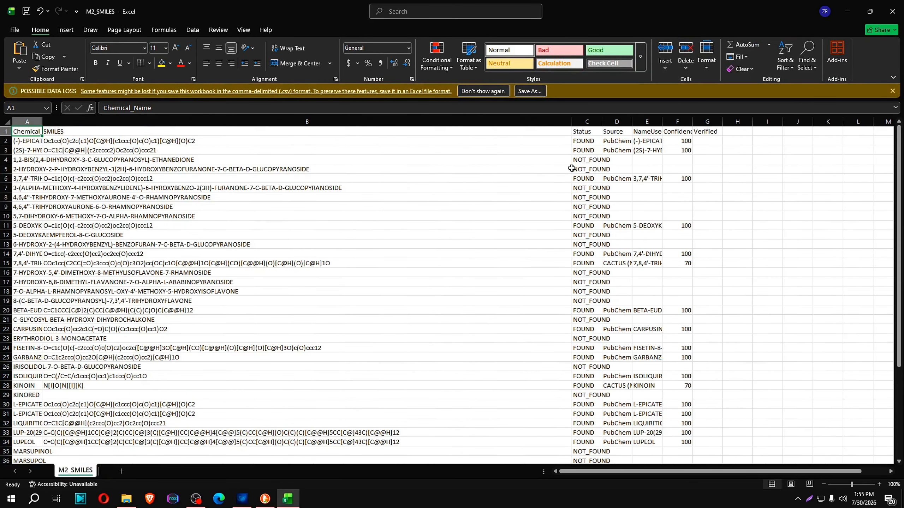
double_click(41, 123)
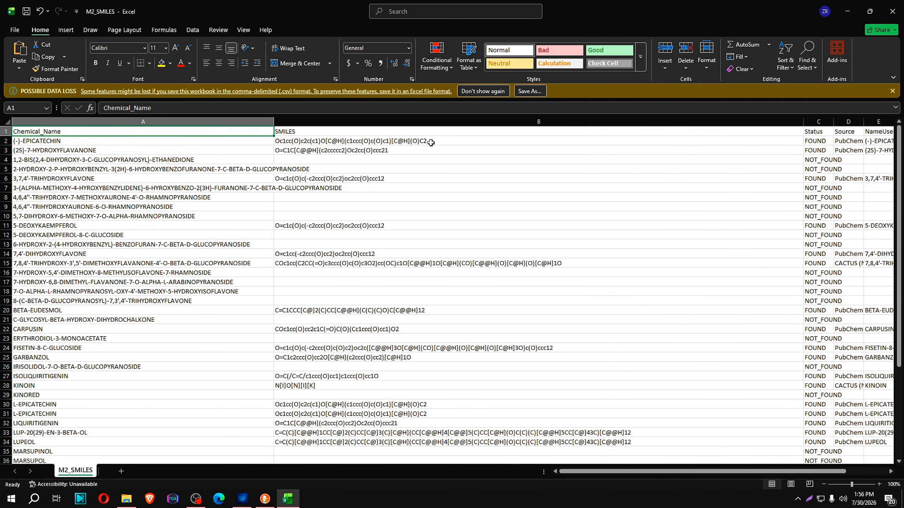
Copy the entire SMILES column of M2_SMILES
click(411, 121)
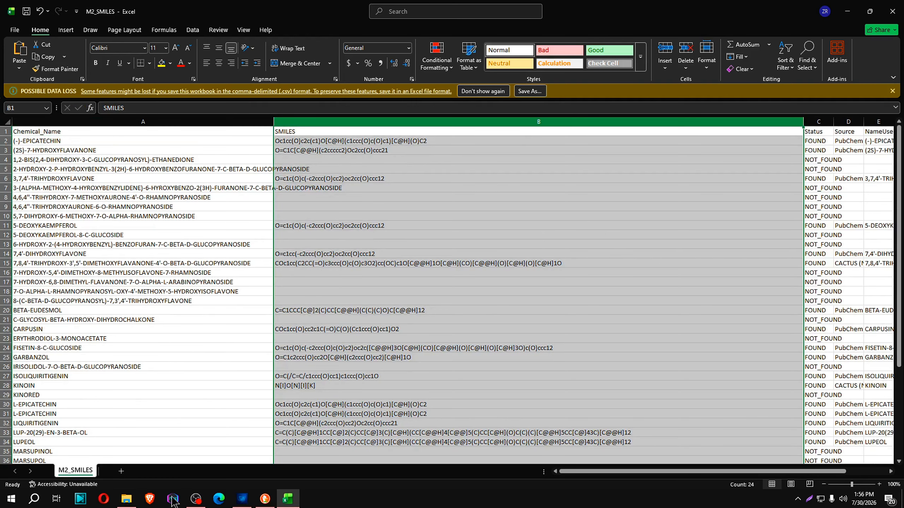
right_click(374, 161)
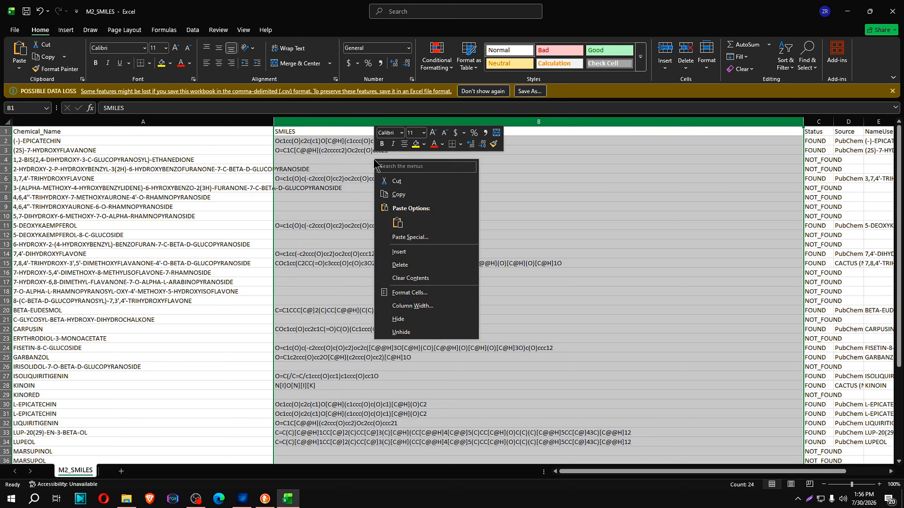
click(398, 195)
Switch to the DuckDuckGo browser and open the SwissADME site, swissadme.ch, in the empty New Tab
click(265, 499)
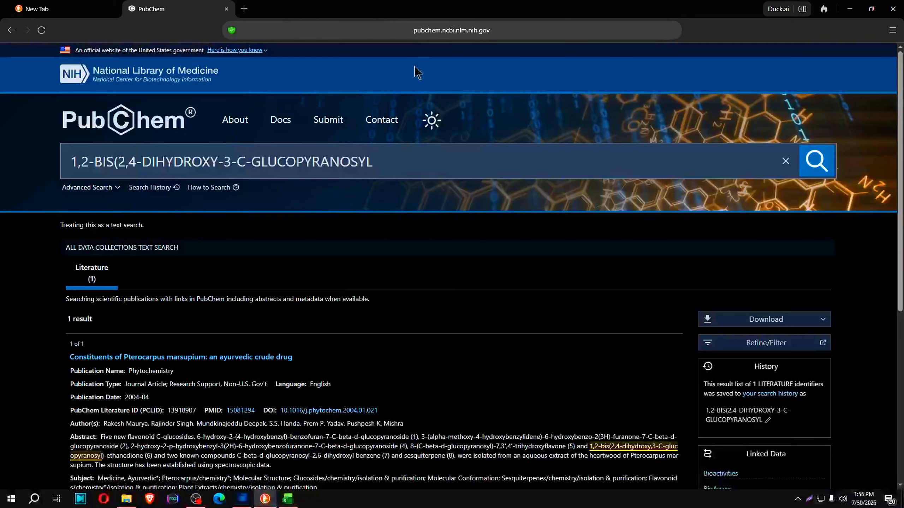
click(95, 7)
text(sw)
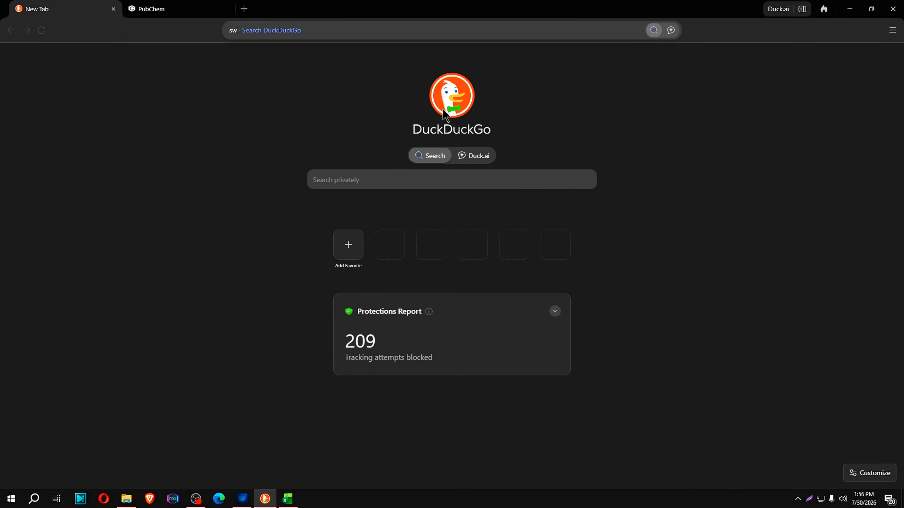
text(issad)
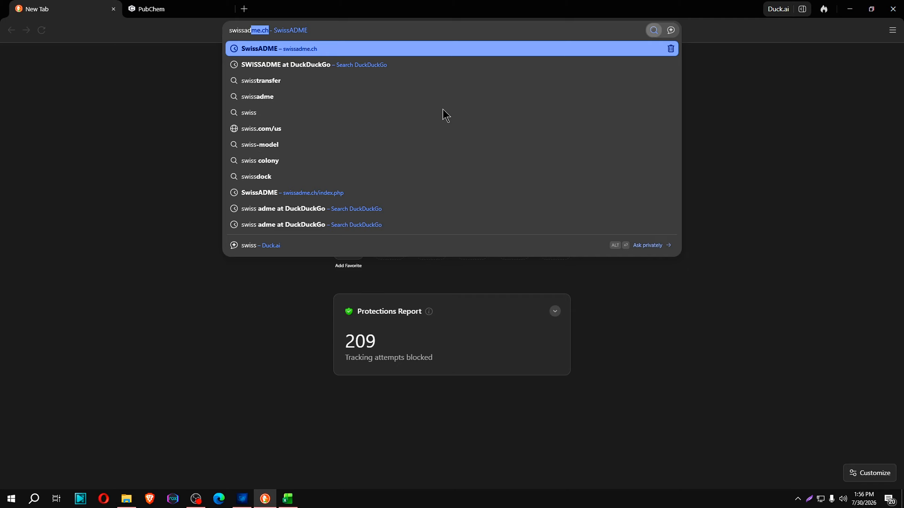
text(me)
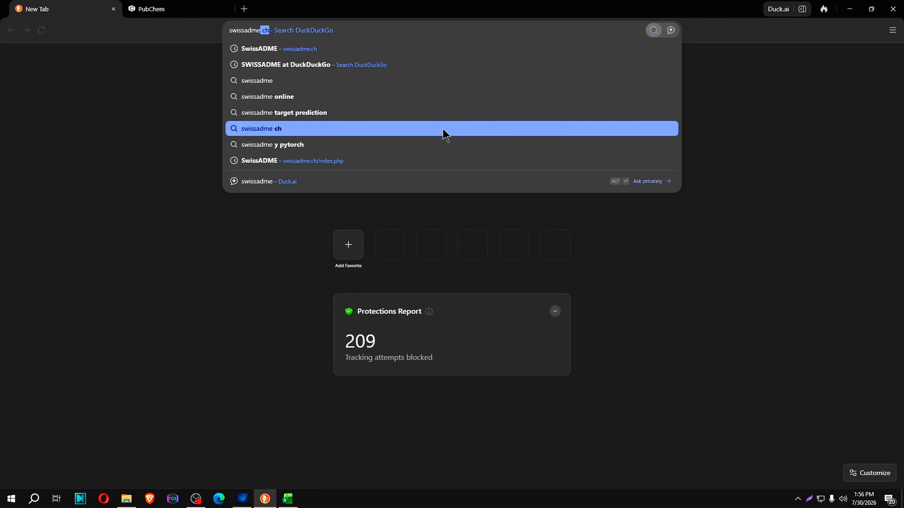
click(319, 48)
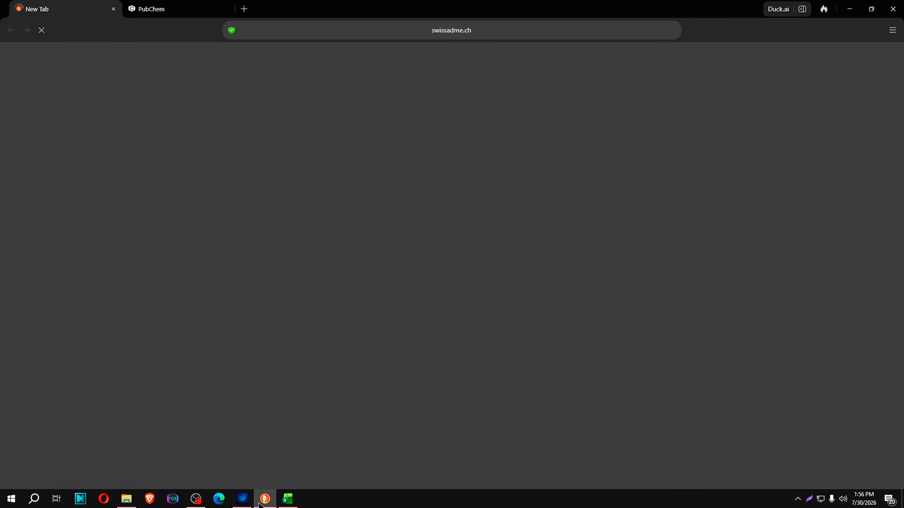
Switch back to DrugForge, open the ADMET Filter module and review the ADMET source options, keeping Offline (RDKit)
click(242, 499)
scroll(430, 276, down, 3)
scroll(421, 282, up, 4)
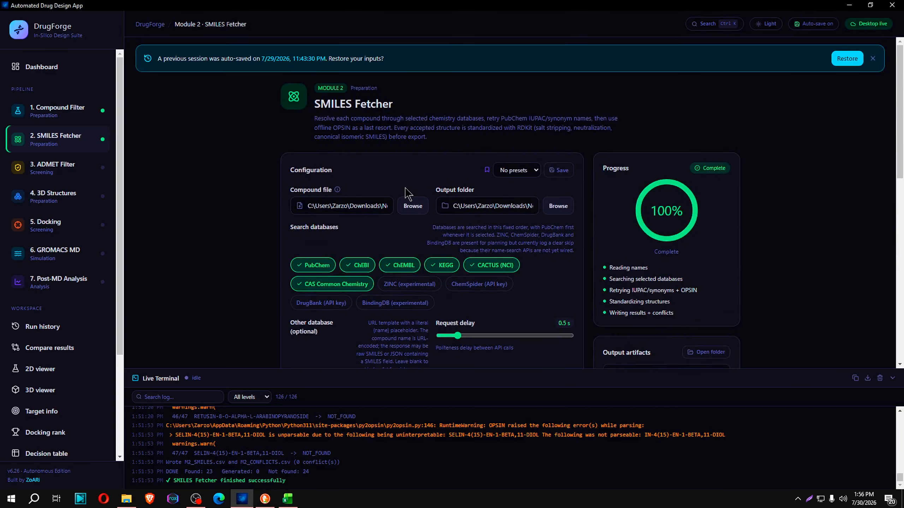
click(48, 168)
click(363, 265)
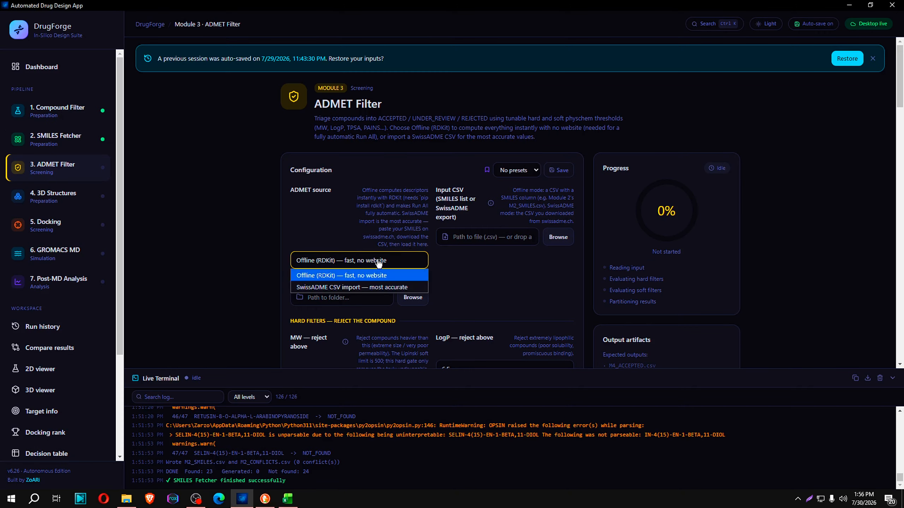
click(526, 279)
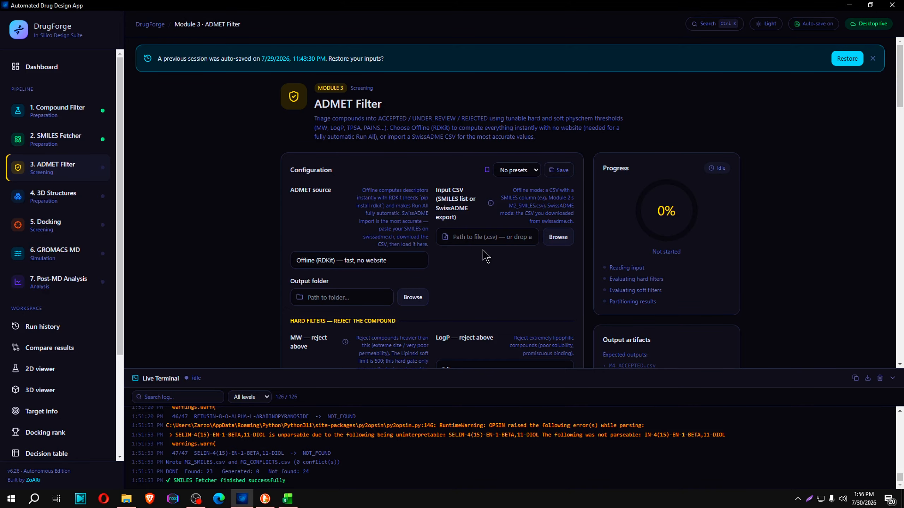
click(566, 237)
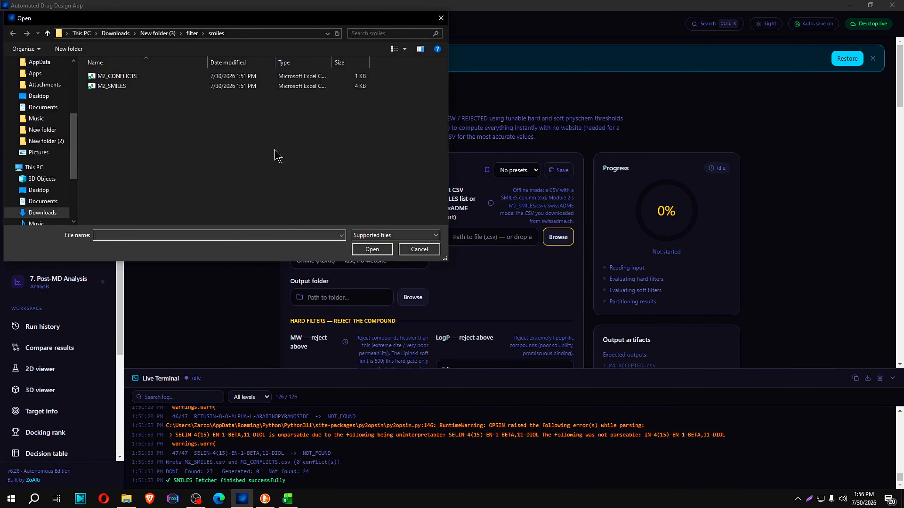
click(110, 86)
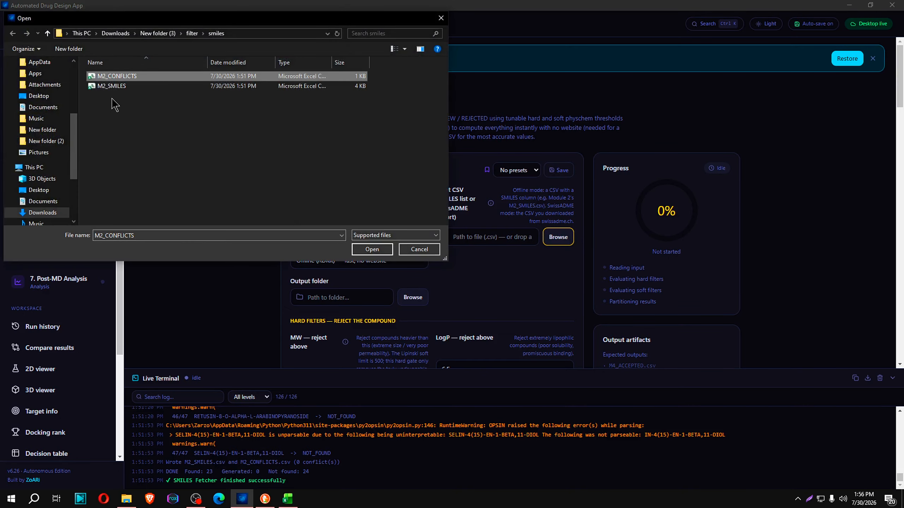
click(441, 18)
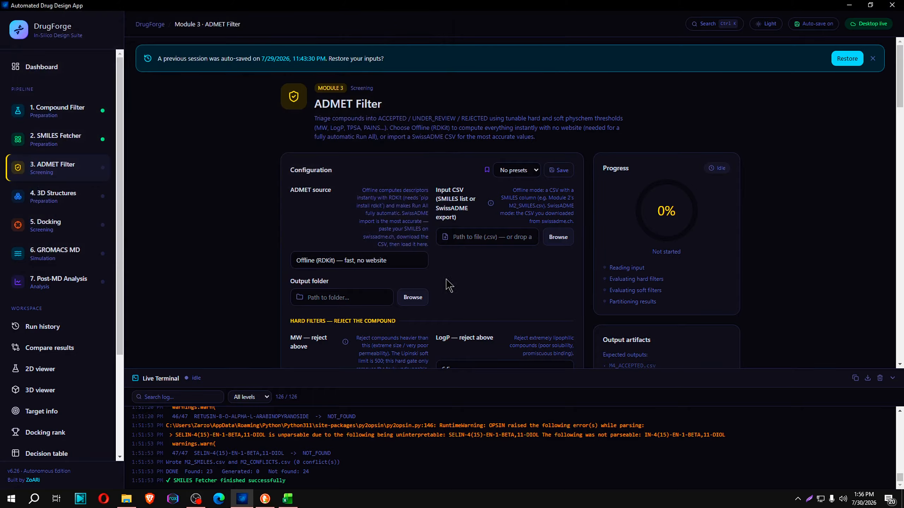
Set the ADMET source to SwissADME CSV import — most accurate
click(372, 263)
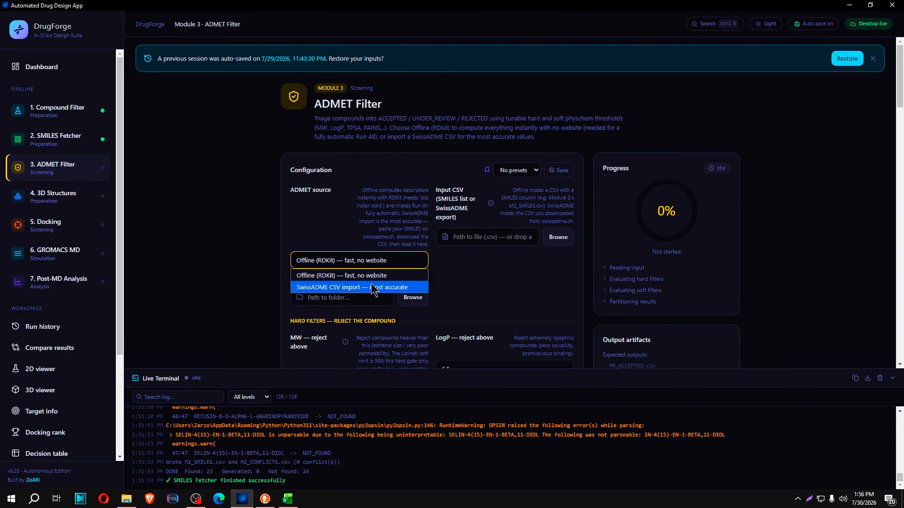
click(326, 288)
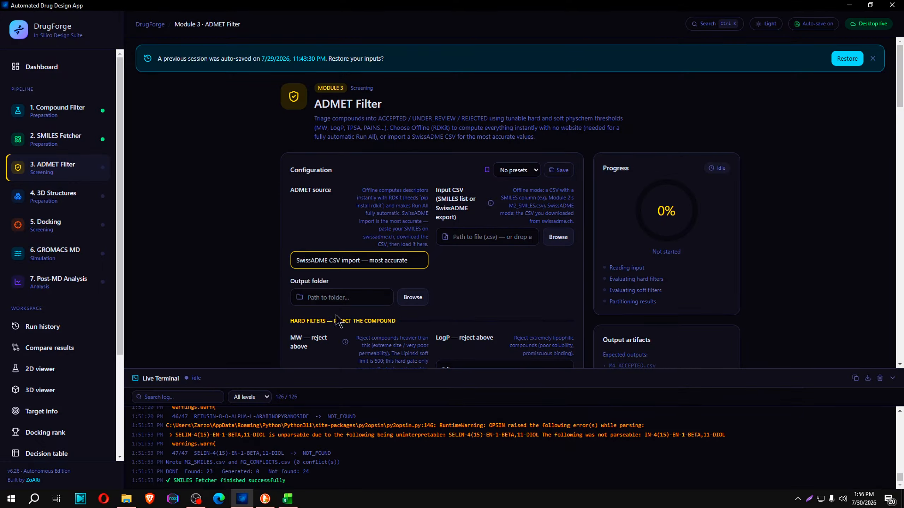
Copy the SMILES column of M2_SMILES in Excel again and paste it into SwissADME's list of SMILES in the browser
click(265, 498)
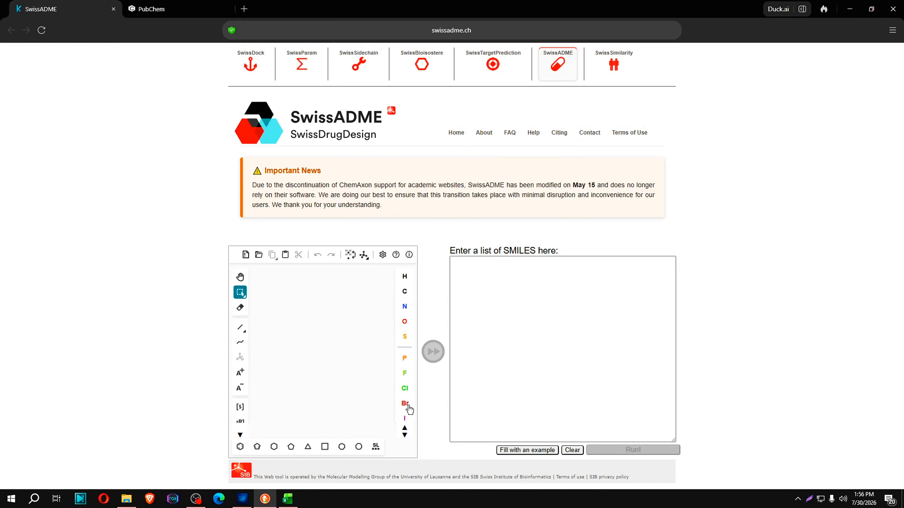
click(287, 499)
right_click(348, 124)
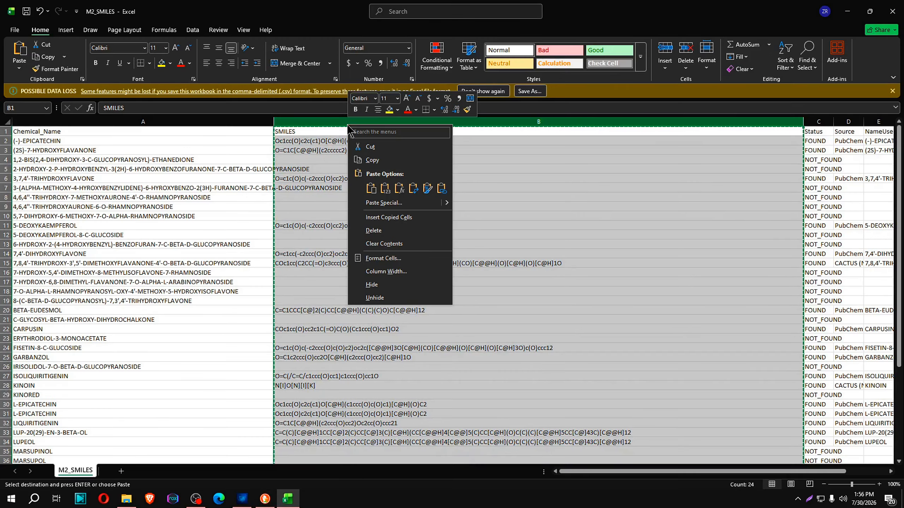
click(372, 159)
click(265, 498)
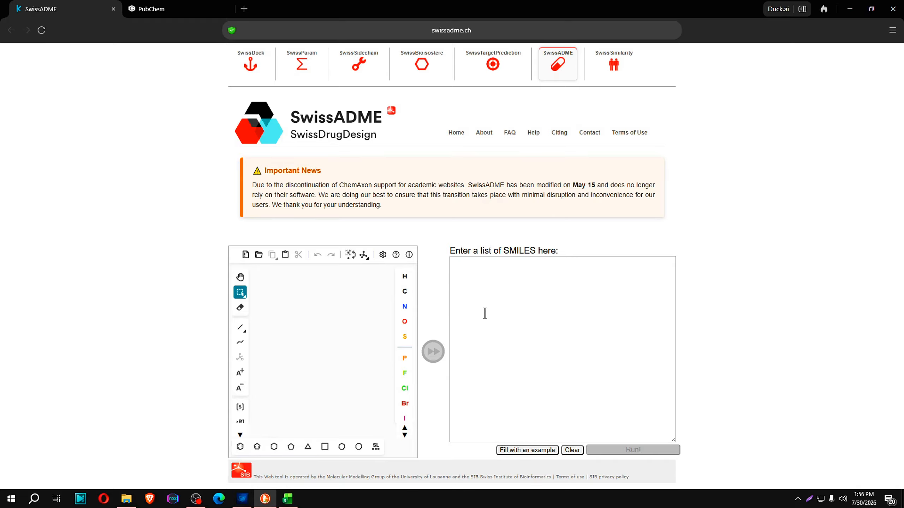
click(484, 313)
key(ctrl+v)
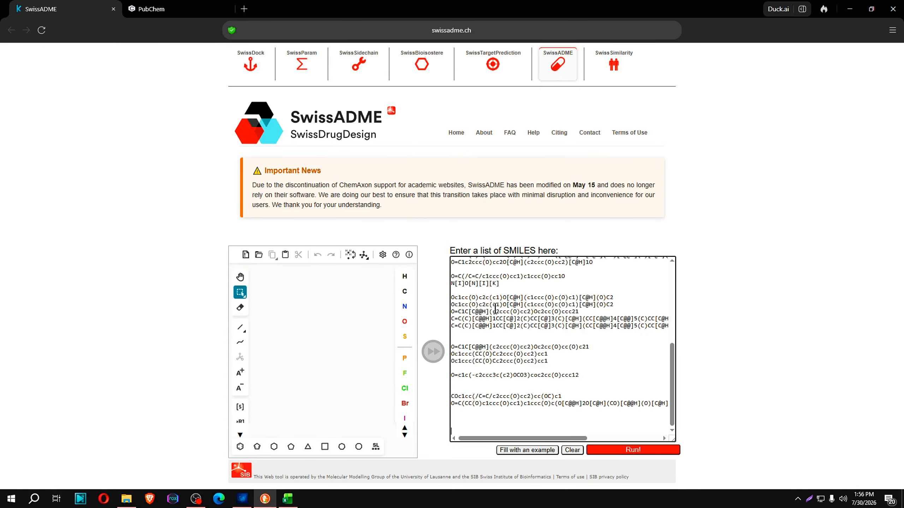
Delete the SMILES header line from the pasted list and run the SwissADME calculation
drag(450, 269, 449, 252)
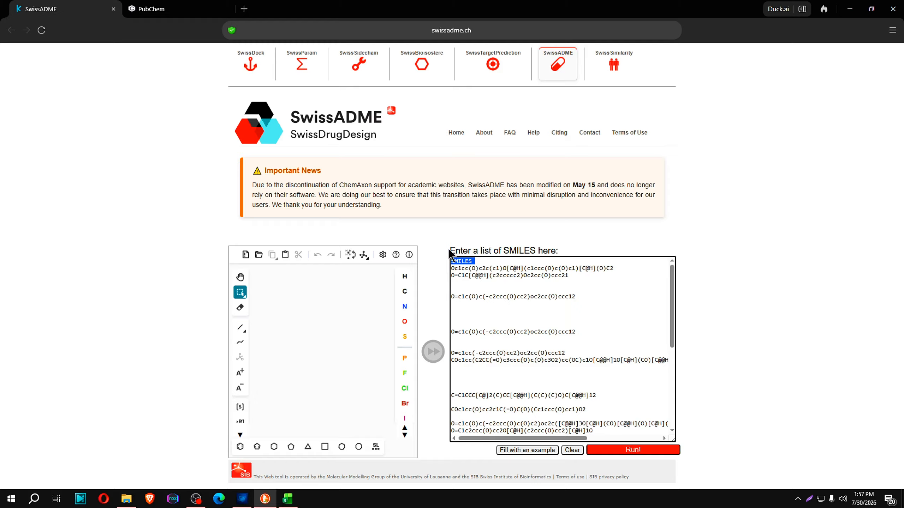
key(BackSpace)
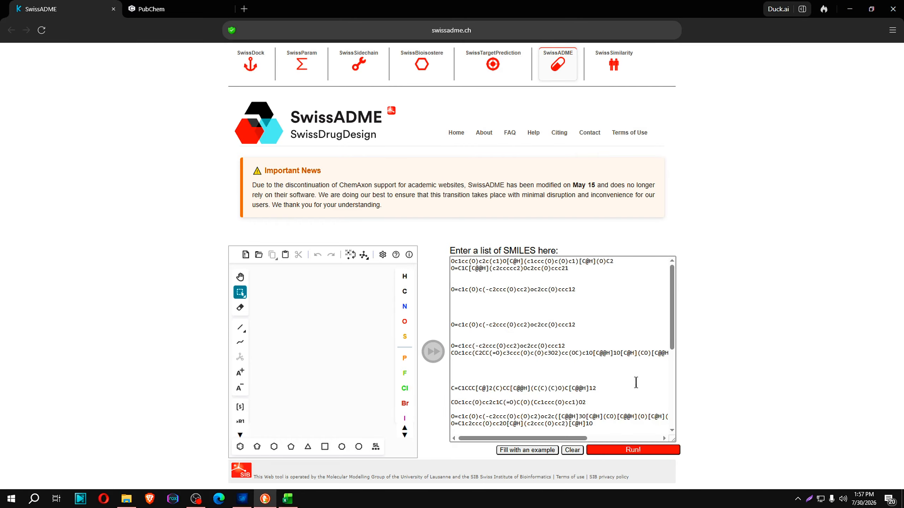
scroll(636, 382, down, 5)
click(633, 449)
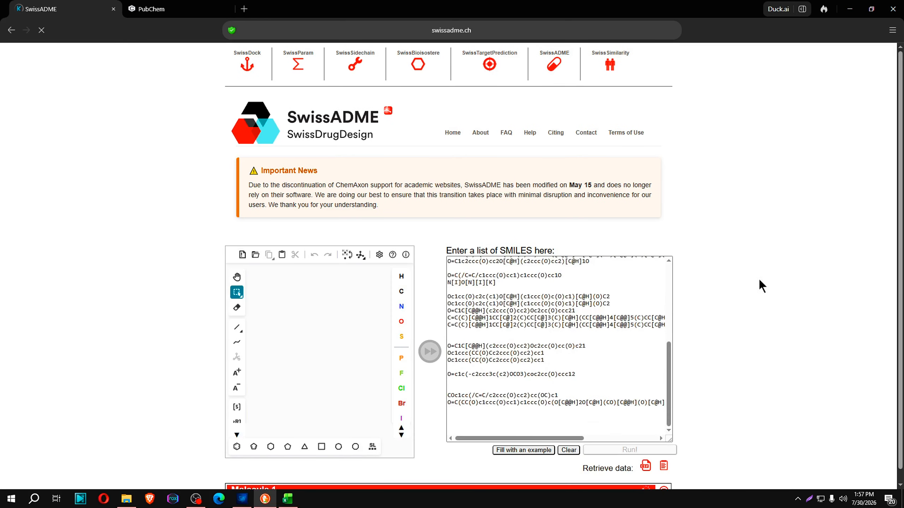
Examine the SwissADME results molecule by molecule, from Molecule 1 through the last entries, while the calculation proceeds
scroll(783, 289, down, 10)
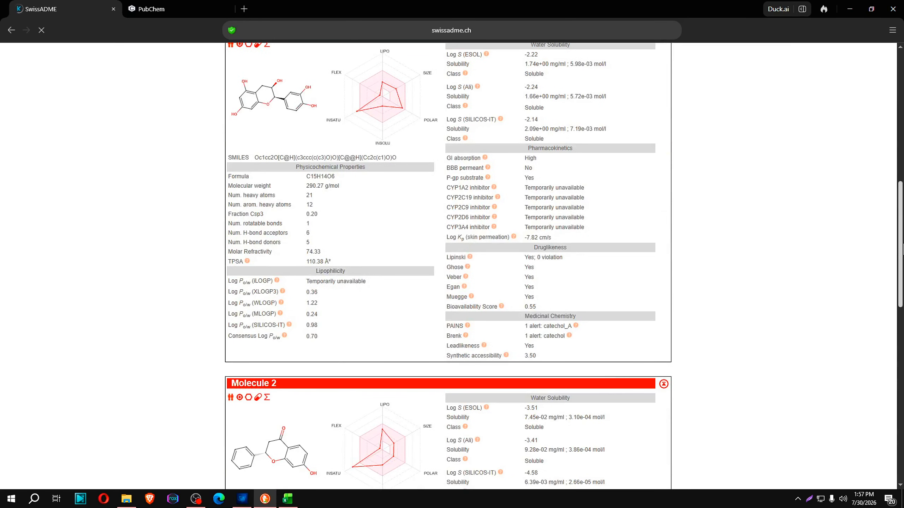
drag(903, 246, 900, 57)
scroll(622, 317, down, 5)
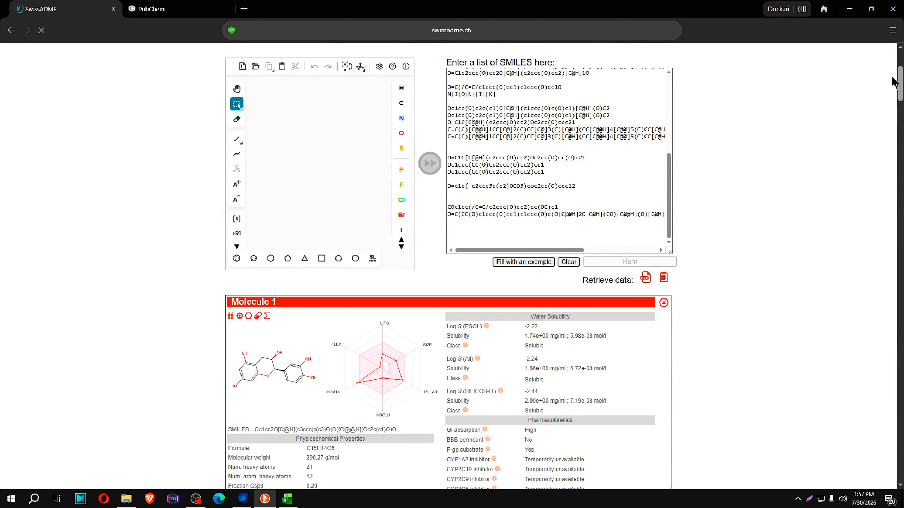
drag(900, 92, 902, 489)
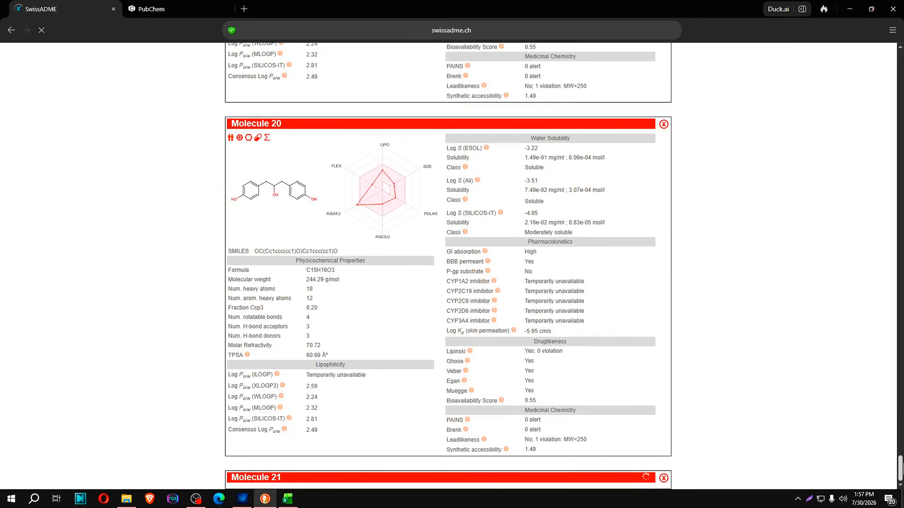
scroll(568, 233, down, 7)
scroll(573, 228, down, 10)
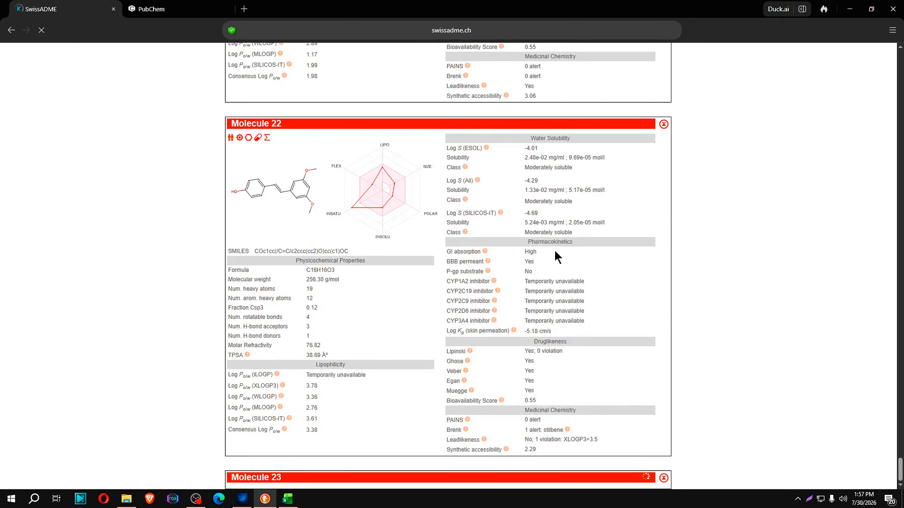
scroll(550, 270, down, 5)
scroll(604, 338, down, 4)
Download the SwissADME results as swissadme.csv, move the file from Downloads into New folder (3) and open that folder
key(Home)
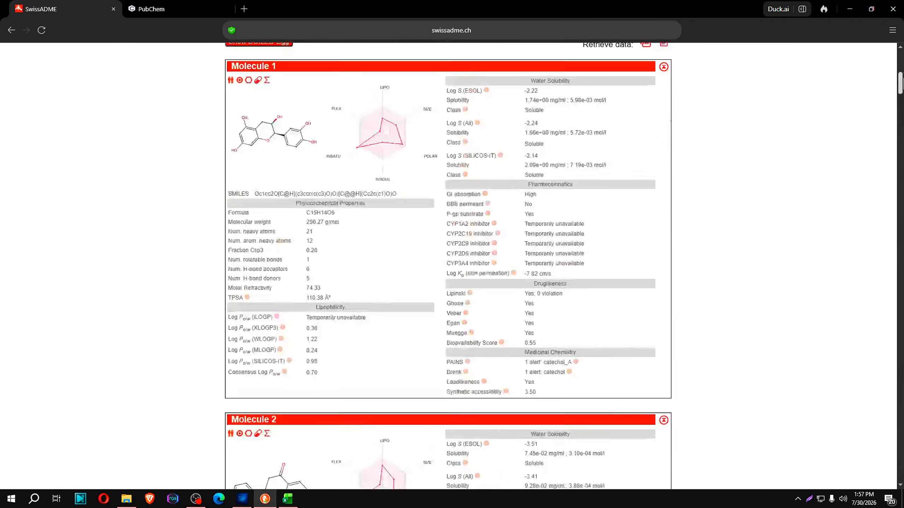
click(646, 466)
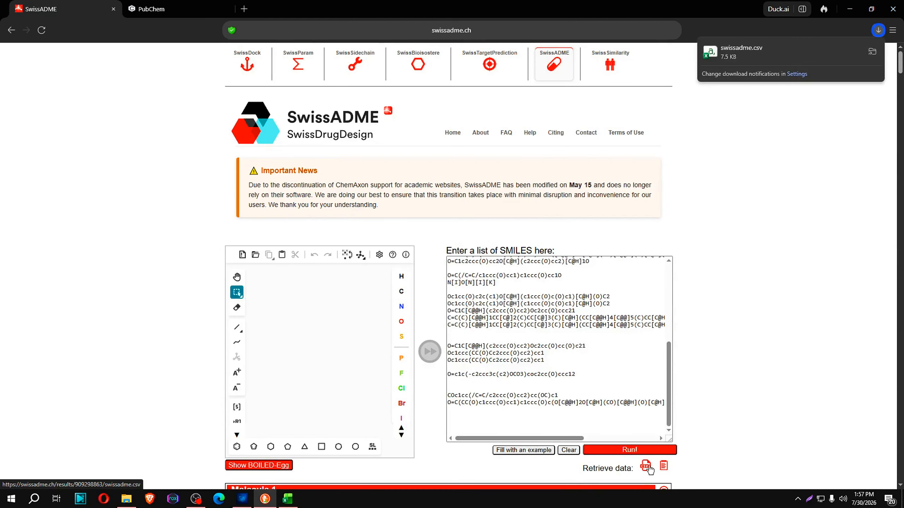
click(872, 53)
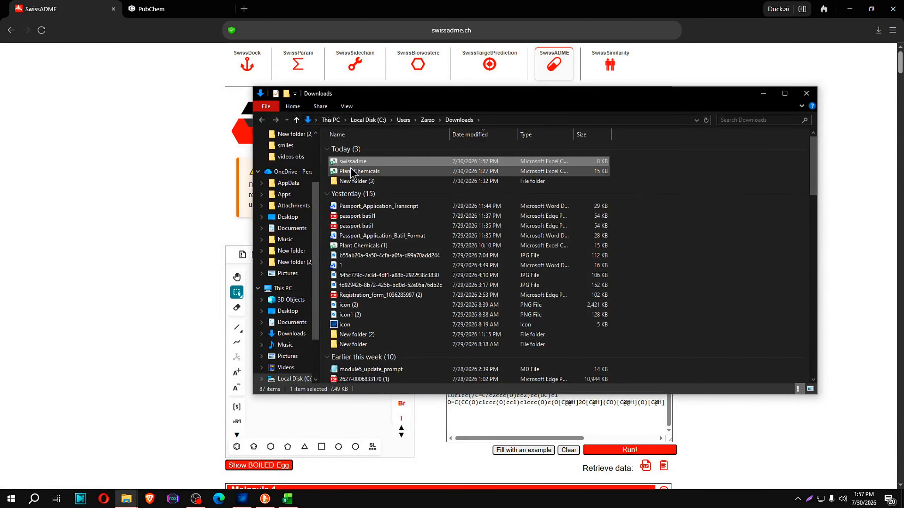
drag(350, 162, 367, 181)
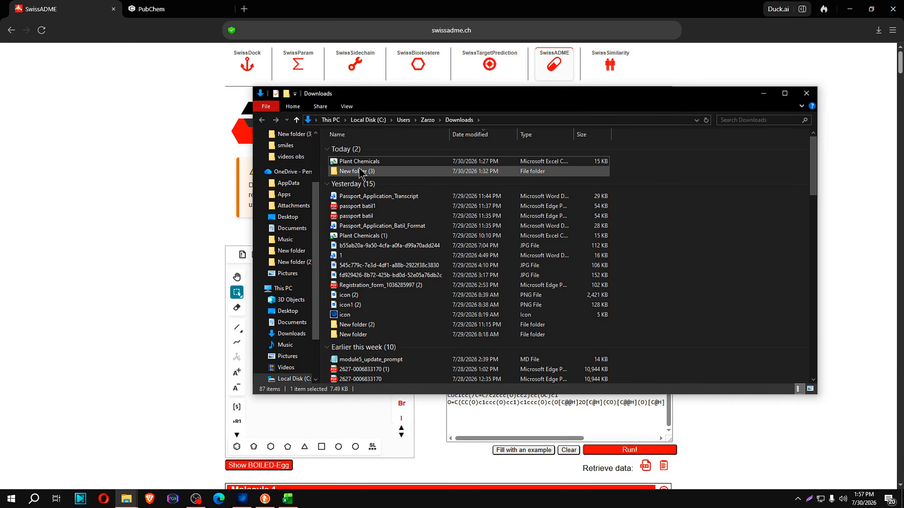
double_click(357, 171)
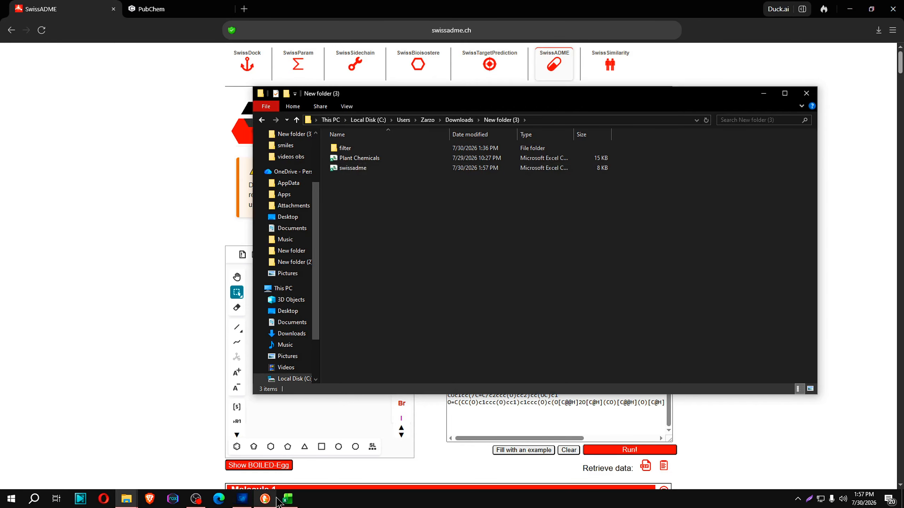
Switch back to DrugForge, keep SwissADME CSV import as the ADMET source and load swissadme from New folder (3) as the input CSV
click(242, 499)
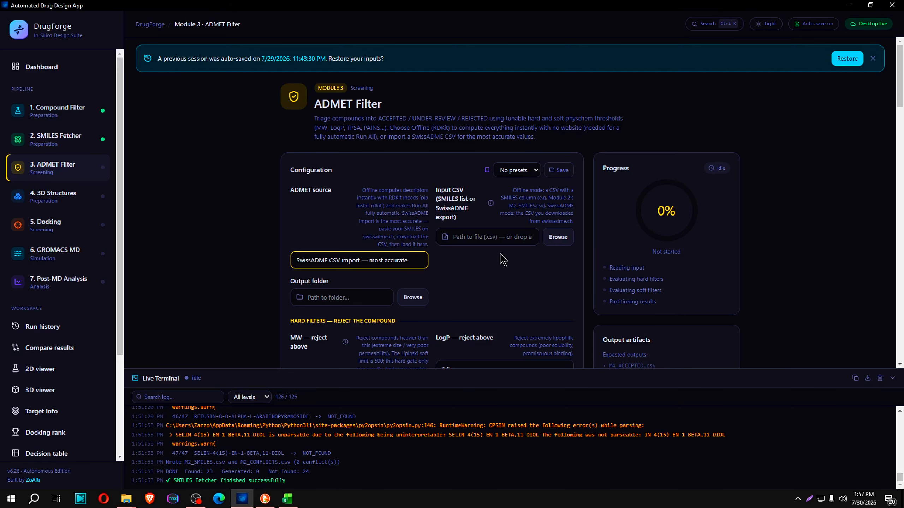
click(394, 262)
click(341, 288)
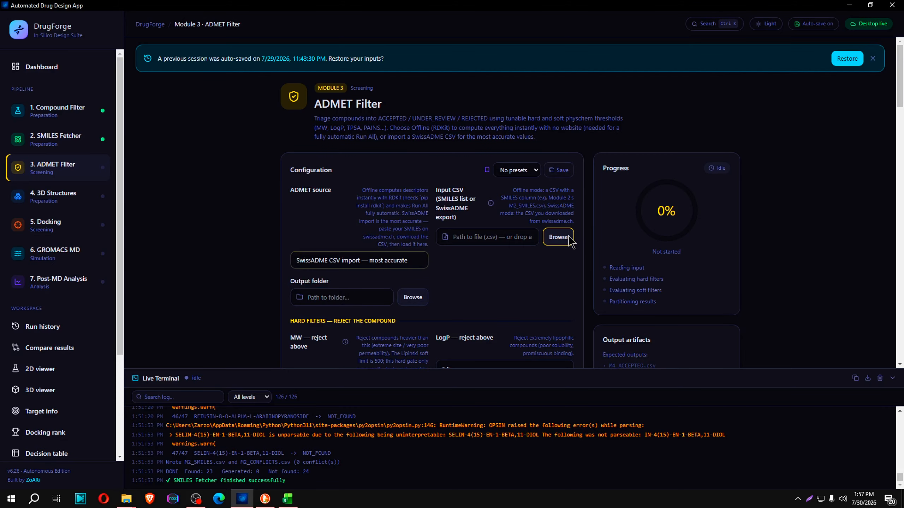
click(569, 238)
click(157, 33)
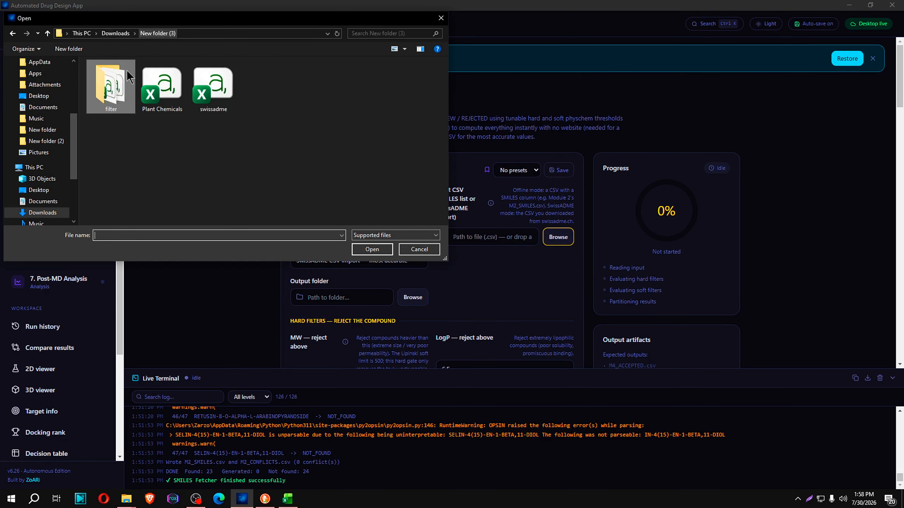
click(213, 87)
click(372, 250)
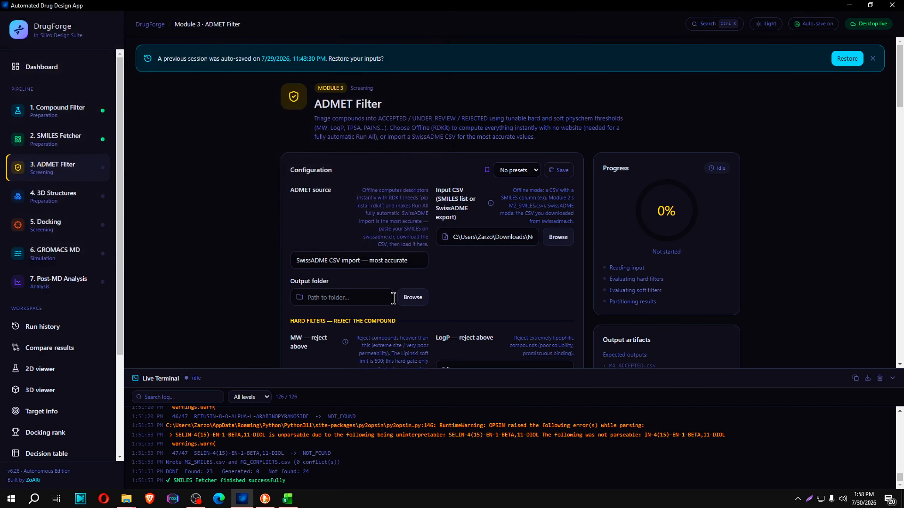
Create a folder named admet in New folder (3) and select it as the ADMET output folder
click(412, 297)
right_click(272, 151)
mouse_move(320, 270)
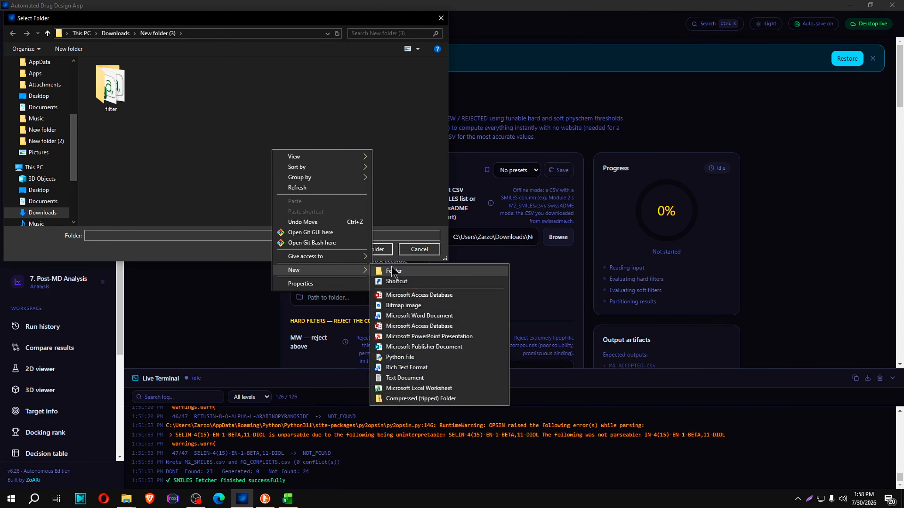
click(392, 273)
text(admet)
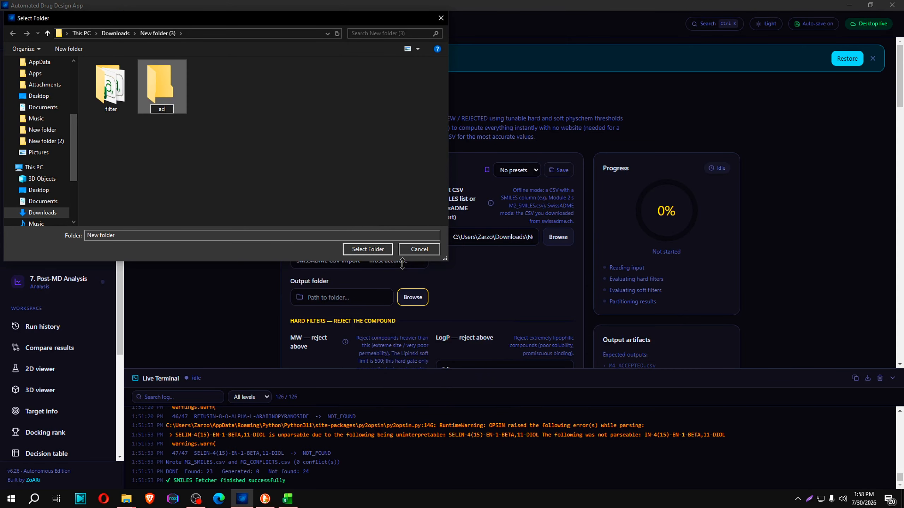
click(269, 152)
click(109, 85)
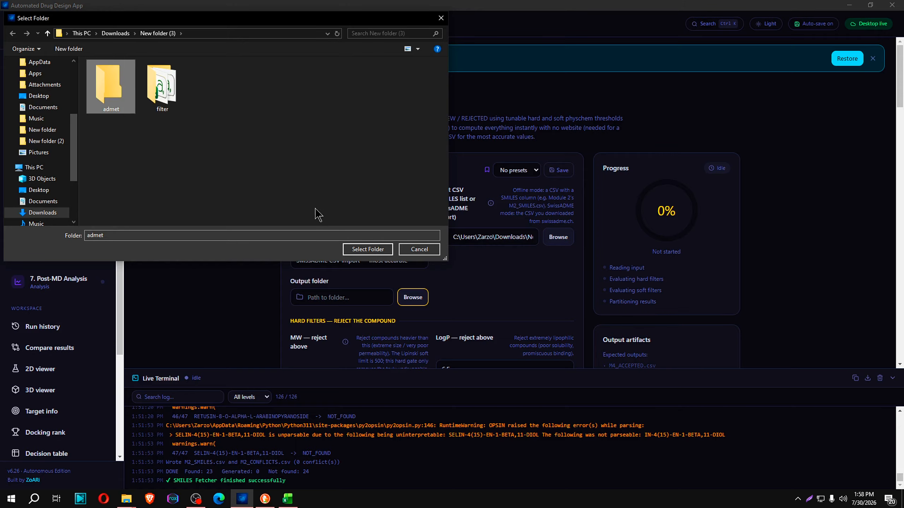
click(368, 249)
Set the hard filter LogP — reject below to 2
scroll(508, 156, down, 6)
scroll(484, 205, up, 3)
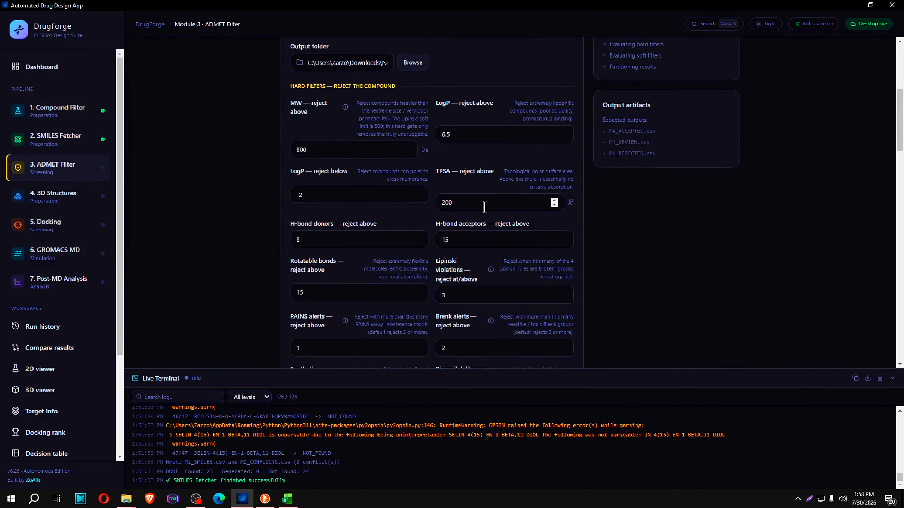
scroll(483, 262, down, 4)
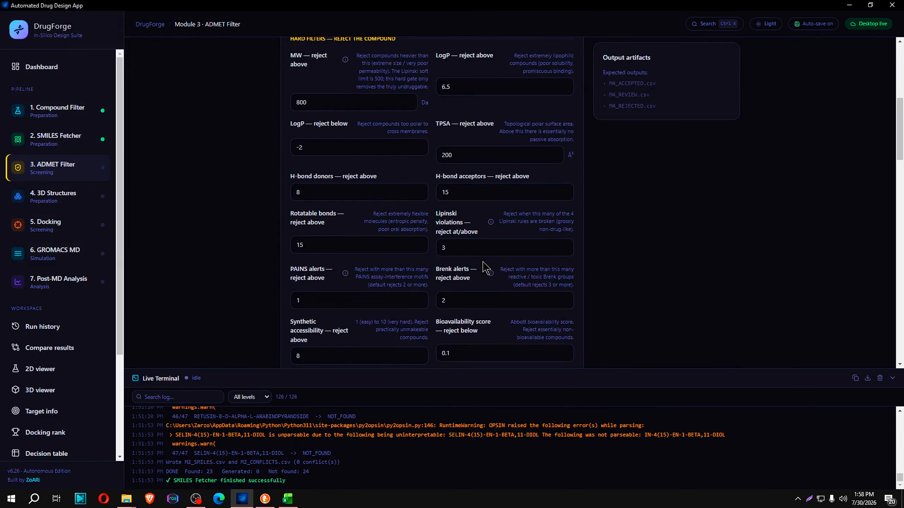
click(299, 147)
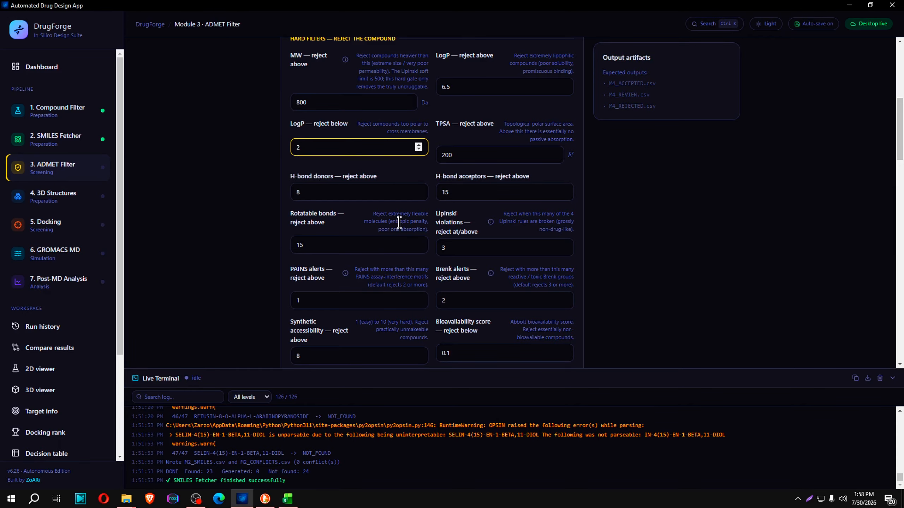
Review the hard-filter rejection thresholds and the soft-filter review limits and toggles of the ADMET Filter
scroll(399, 222, up, 3)
scroll(394, 221, down, 10)
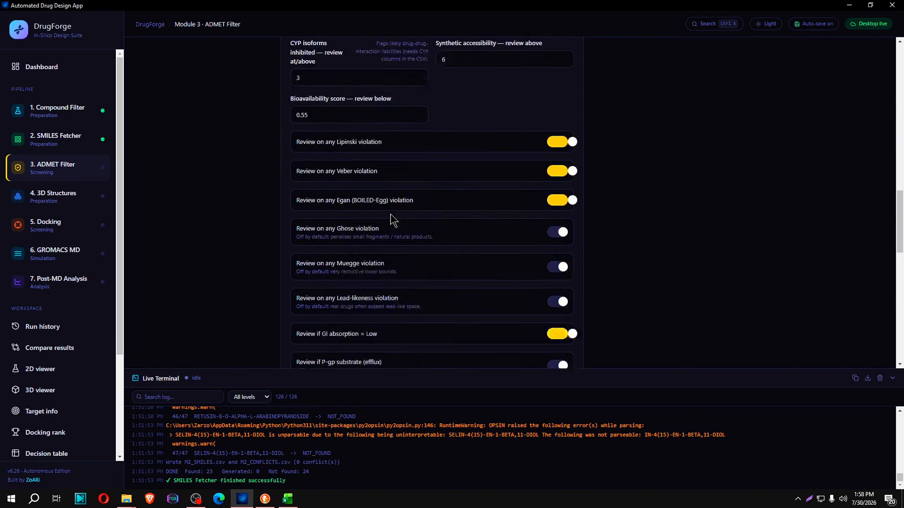
scroll(393, 221, up, 5)
scroll(393, 220, down, 8)
scroll(393, 219, up, 8)
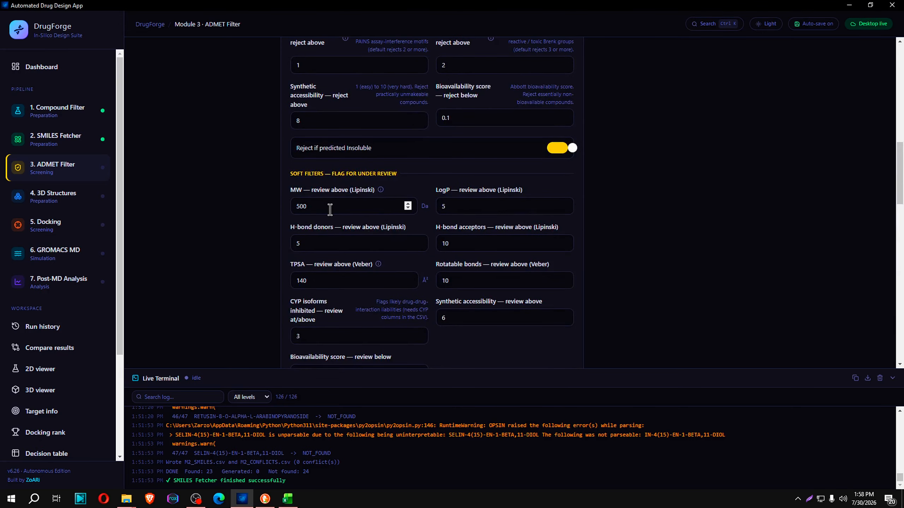
scroll(331, 214, up, 1)
scroll(332, 217, up, 6)
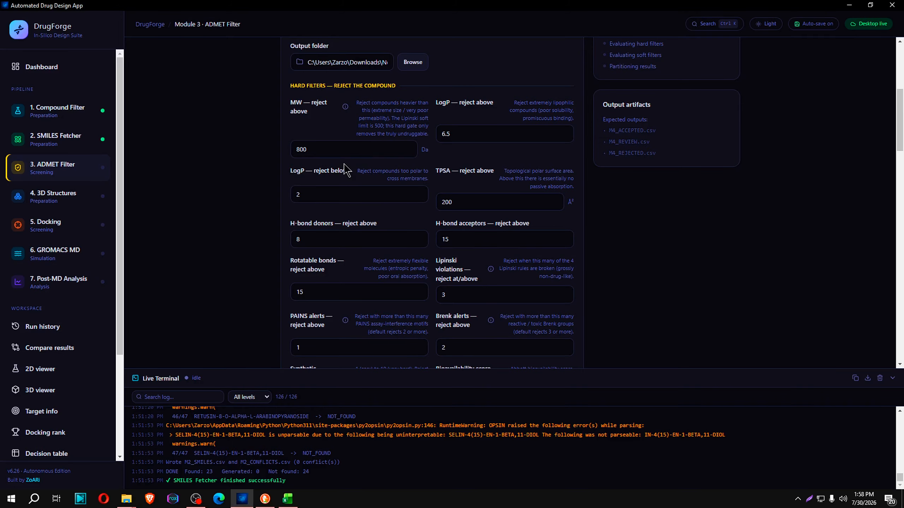
click(323, 147)
click(262, 198)
scroll(262, 198, down, 5)
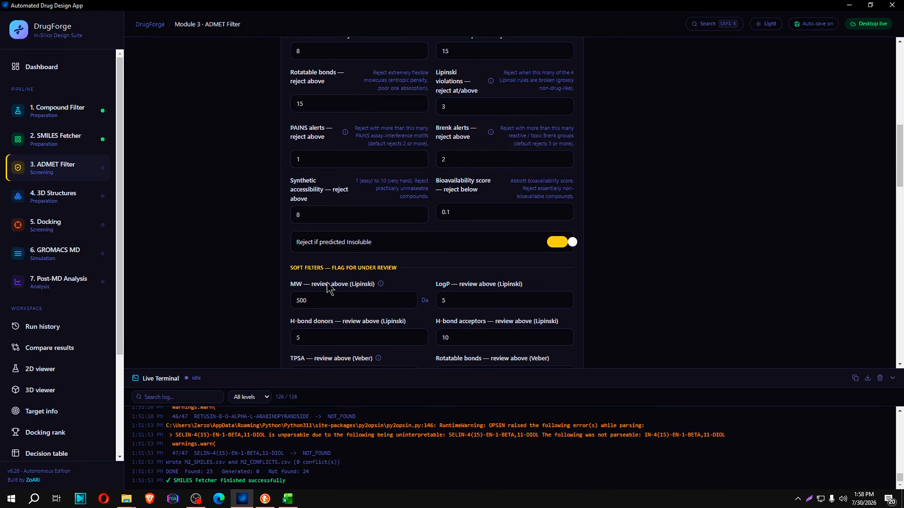
Compare the ADMET Filter's hard-filter rejection limits with its soft-filter review limits, from MW and LogP to bioavailability score
scroll(329, 287, down, 3)
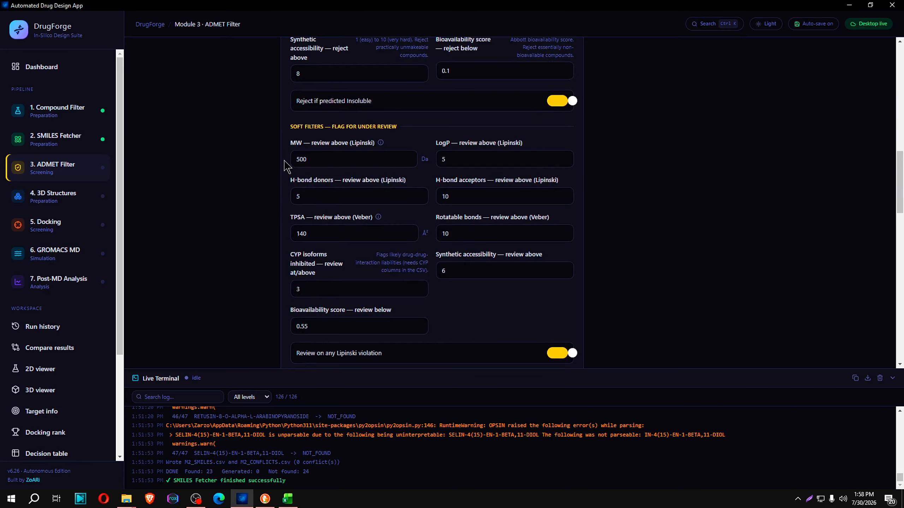
scroll(354, 197, up, 2)
scroll(288, 325, down, 5)
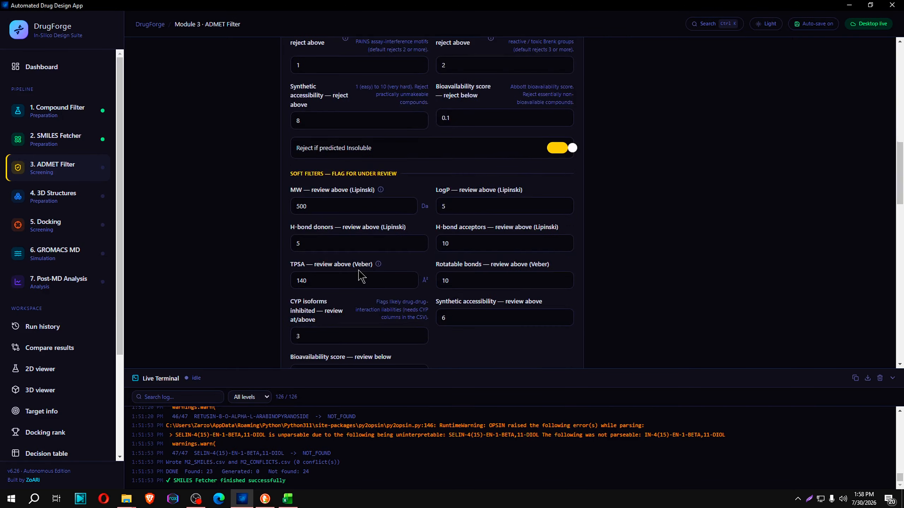
scroll(317, 207, up, 5)
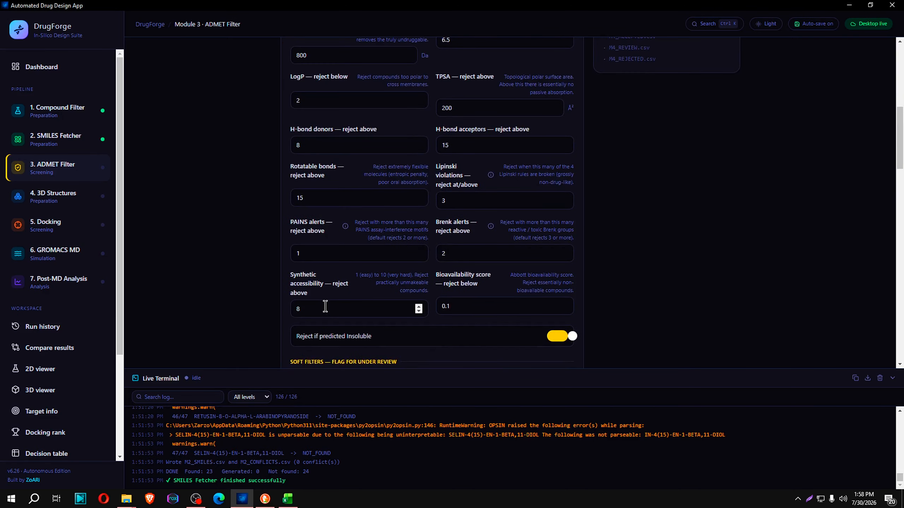
scroll(359, 281, up, 5)
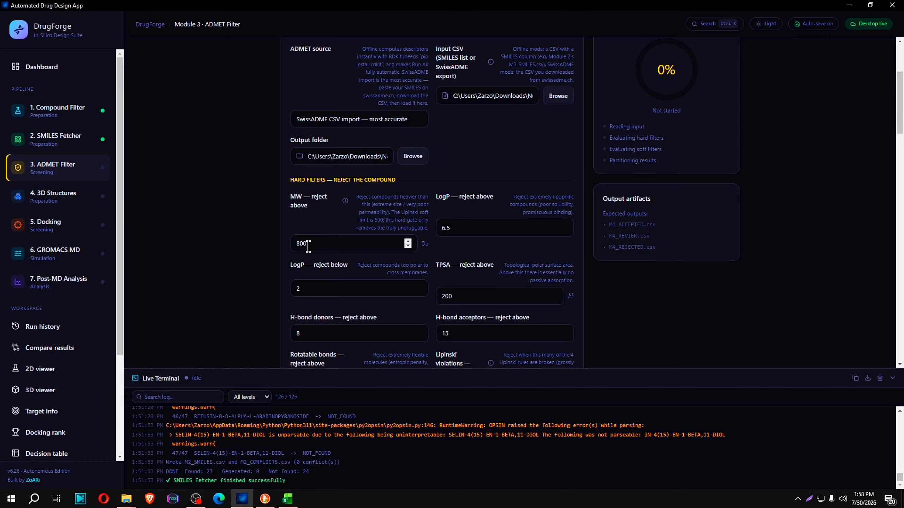
scroll(308, 246, down, 5)
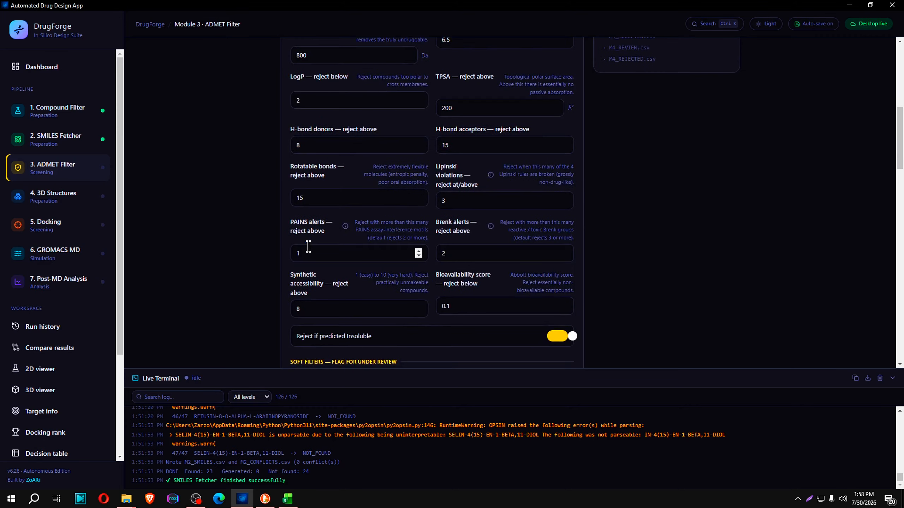
scroll(330, 203, up, 4)
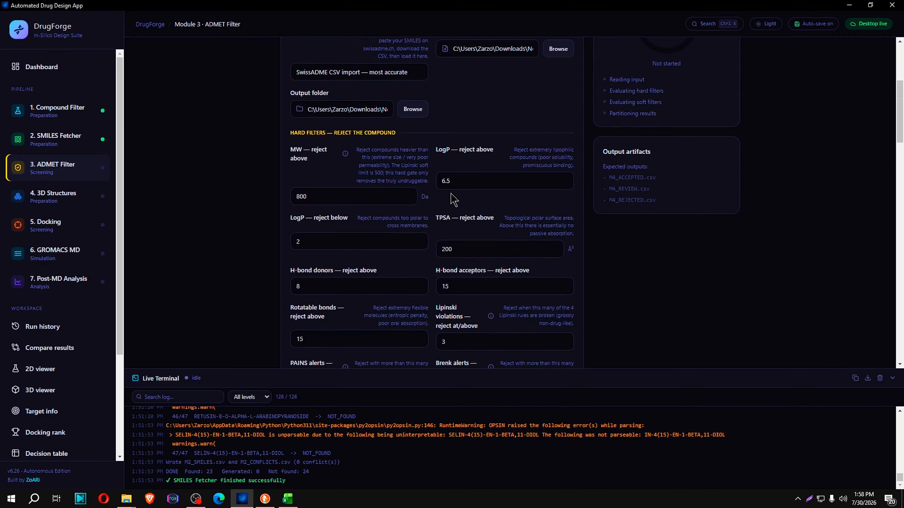
scroll(413, 197, up, 1)
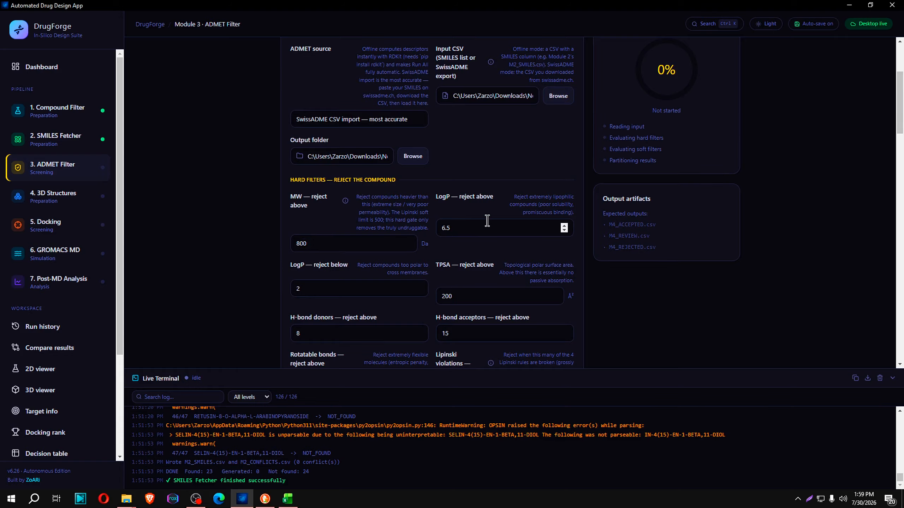
scroll(487, 220, down, 15)
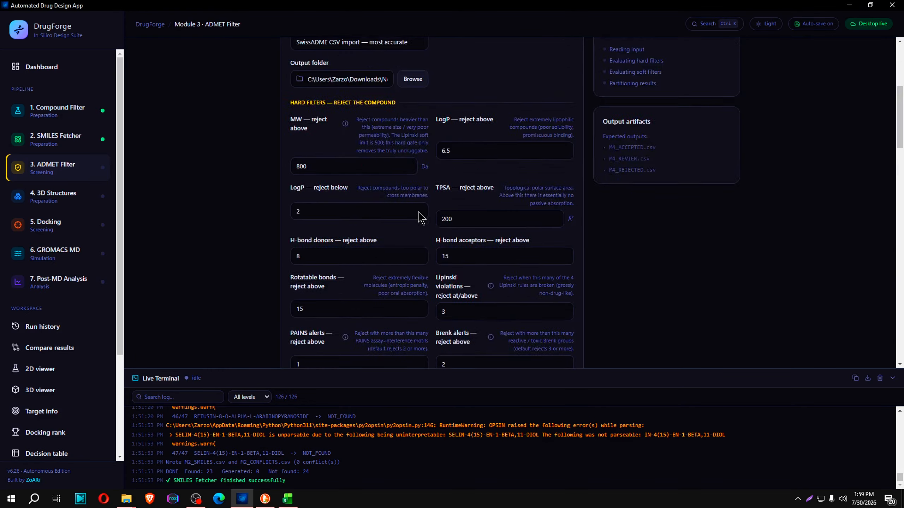
scroll(418, 212, up, 15)
Run the ADMET Filter module on the loaded SwissADME CSV with the configured thresholds
scroll(441, 162, down, 6)
scroll(441, 162, down, 10)
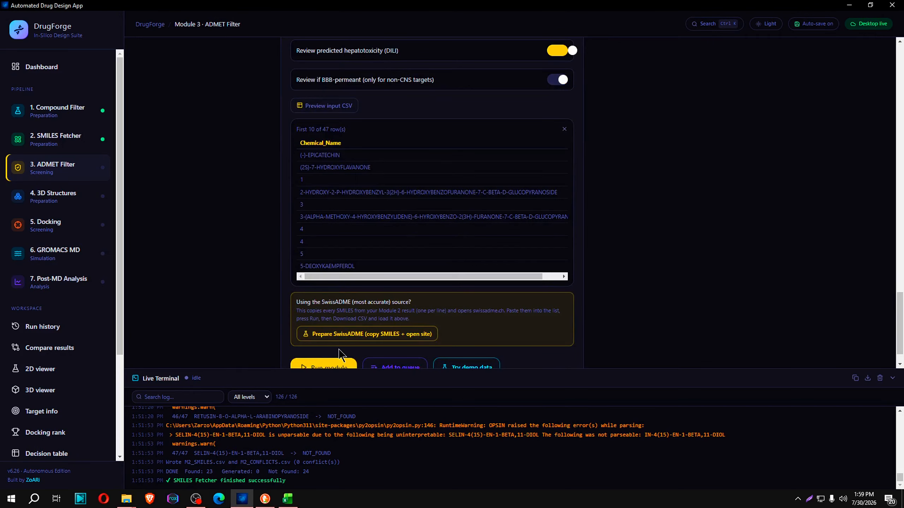
click(336, 367)
scroll(477, 301, down, 2)
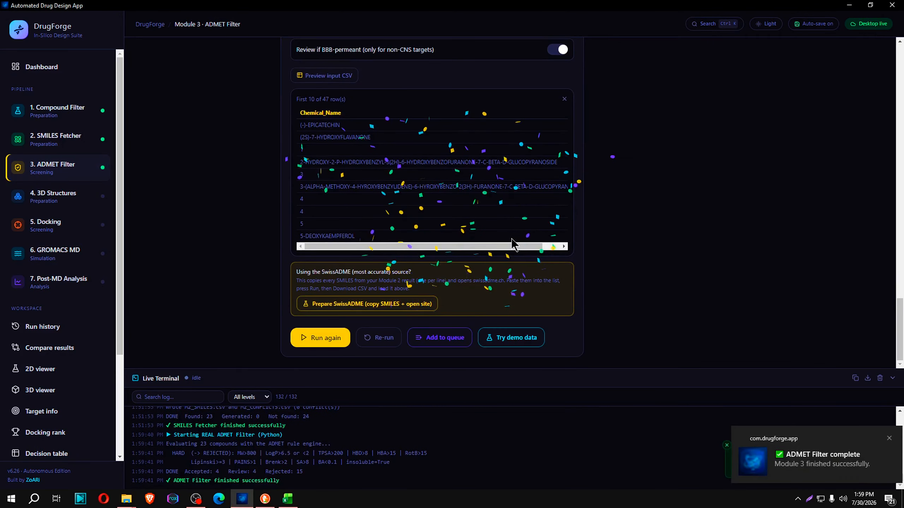
Switch to File Explorer and open the admet folder in New folder (3) to check the generated output files
mouse_move(127, 498)
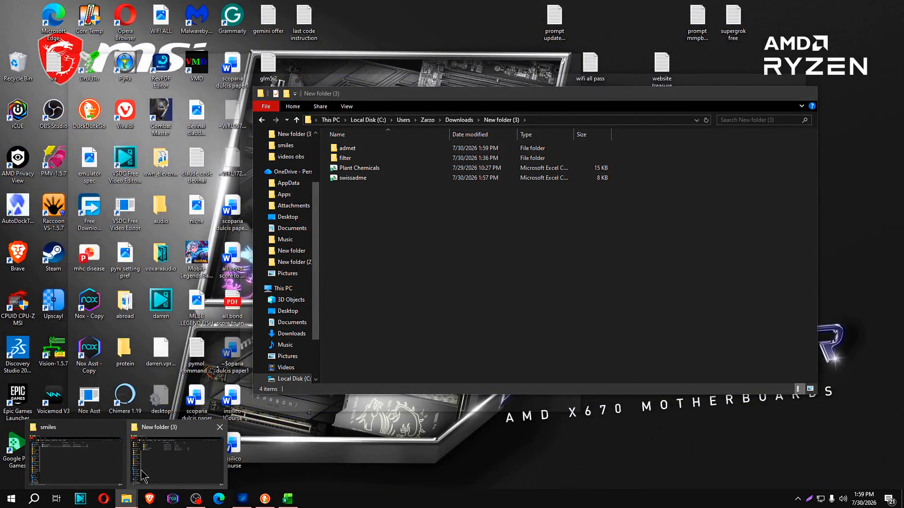
click(144, 475)
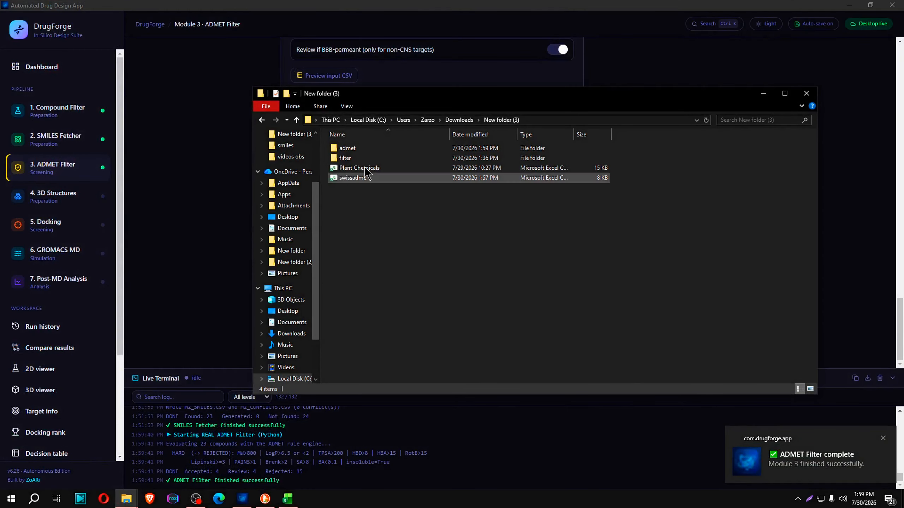
double_click(376, 150)
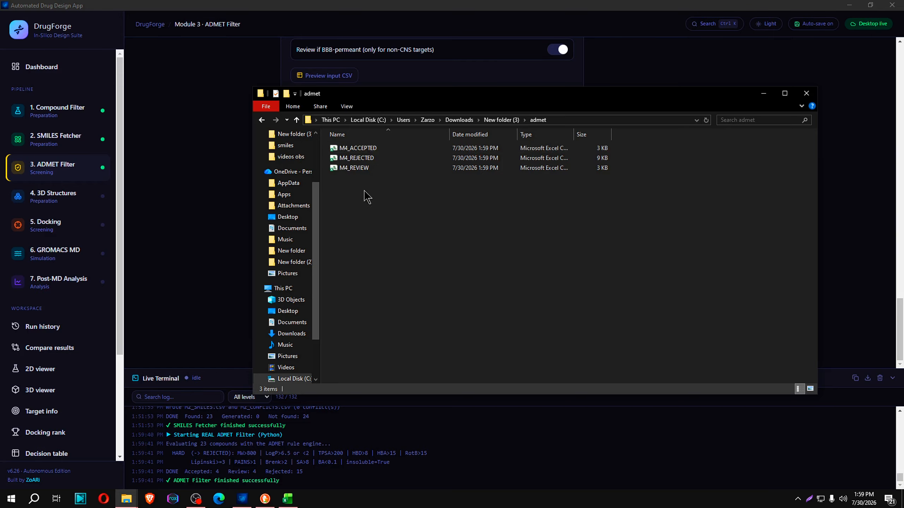
drag(366, 202, 352, 143)
click(393, 220)
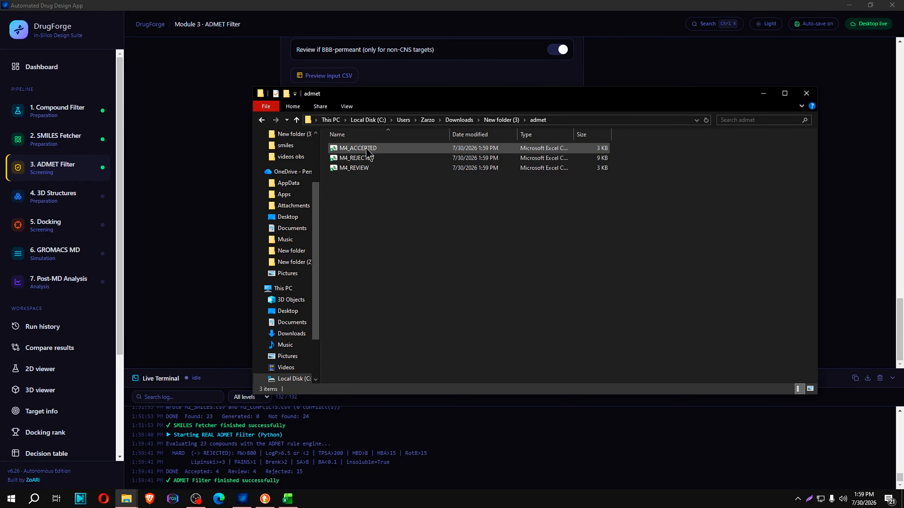
Return to DrugForge and recheck the hard and soft filter thresholds, progress and output artifacts of the completed ADMET run
click(211, 187)
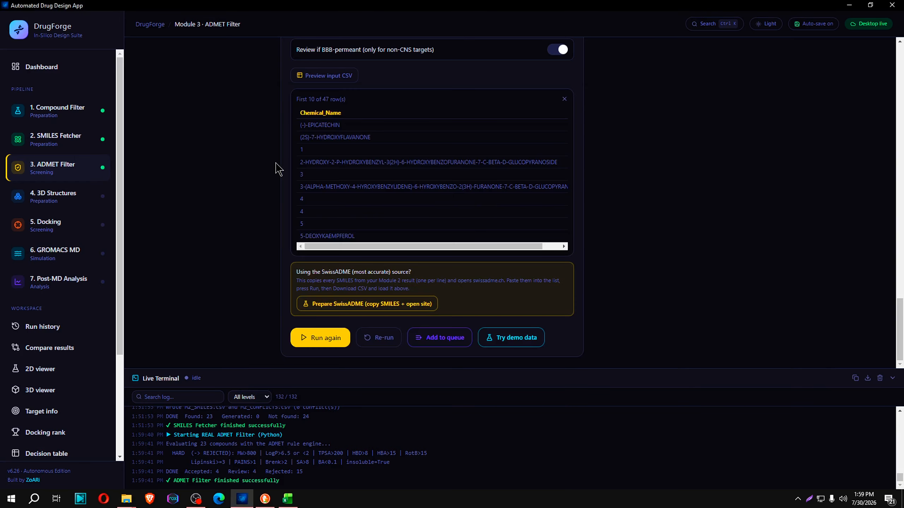
scroll(278, 169, up, 15)
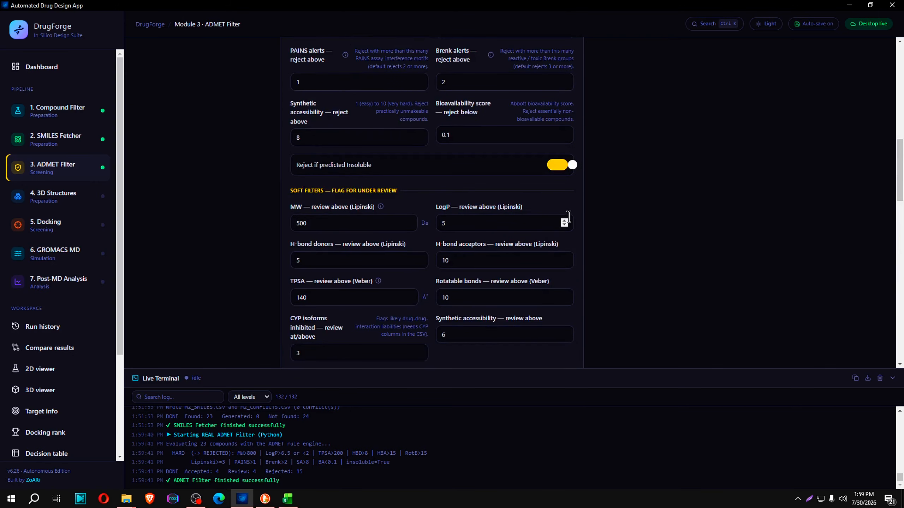
scroll(604, 305, down, 3)
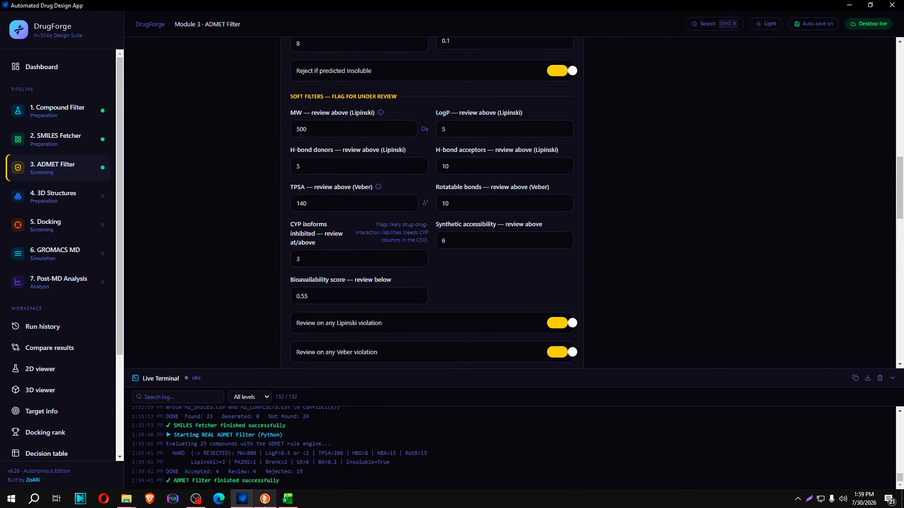
scroll(320, 146, up, 12)
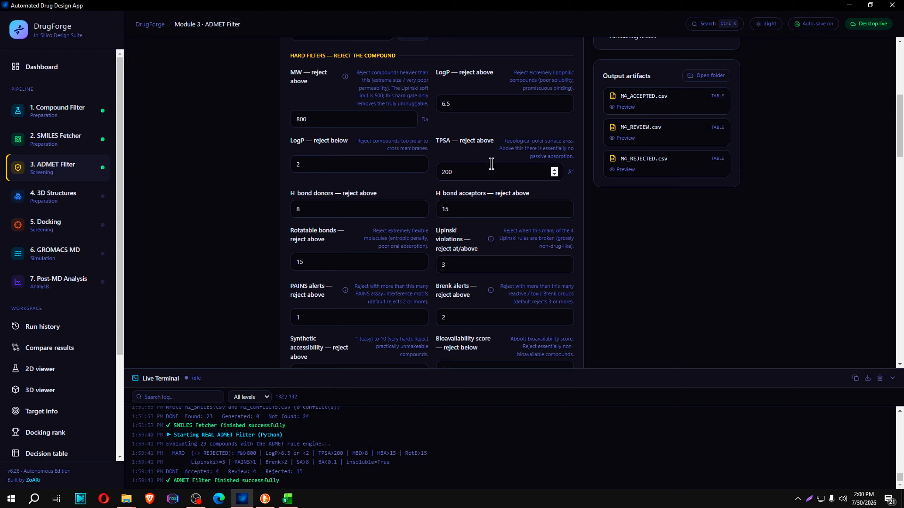
scroll(290, 131, up, 5)
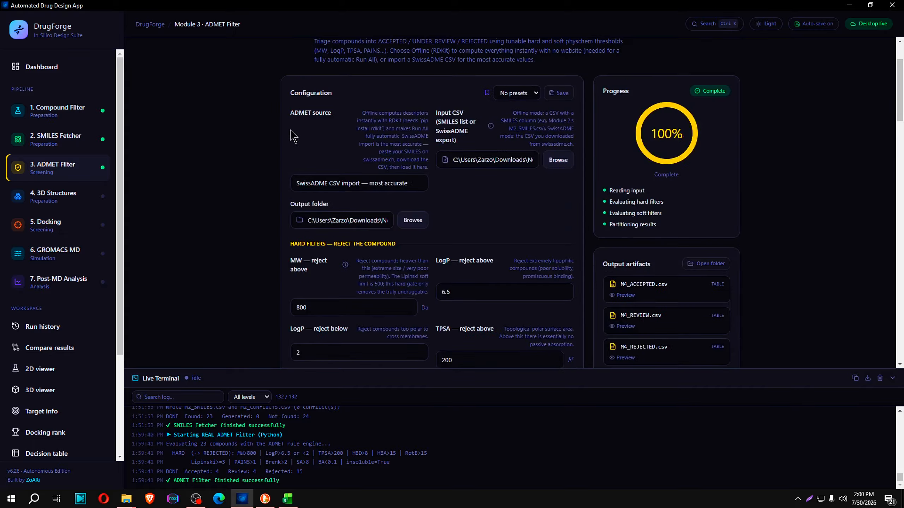
scroll(464, 263, down, 6)
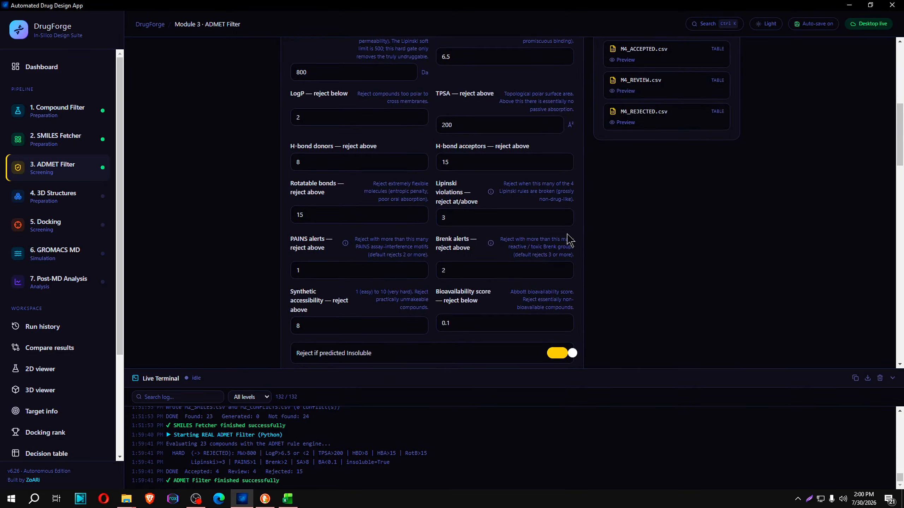
scroll(455, 200, up, 4)
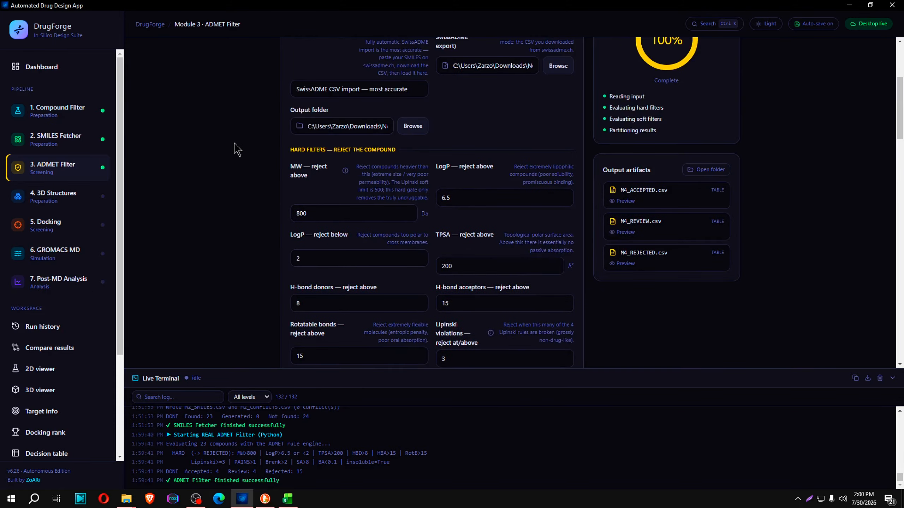
scroll(685, 360, down, 7)
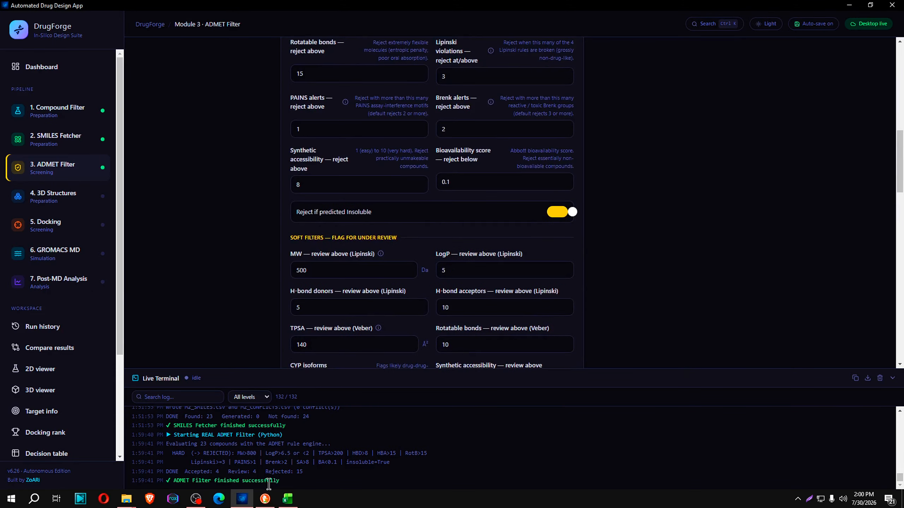
Open M4_ACCEPTED from the admet folder in Excel, inspect the accepted compounds' SMILES, and close it without saving
click(127, 498)
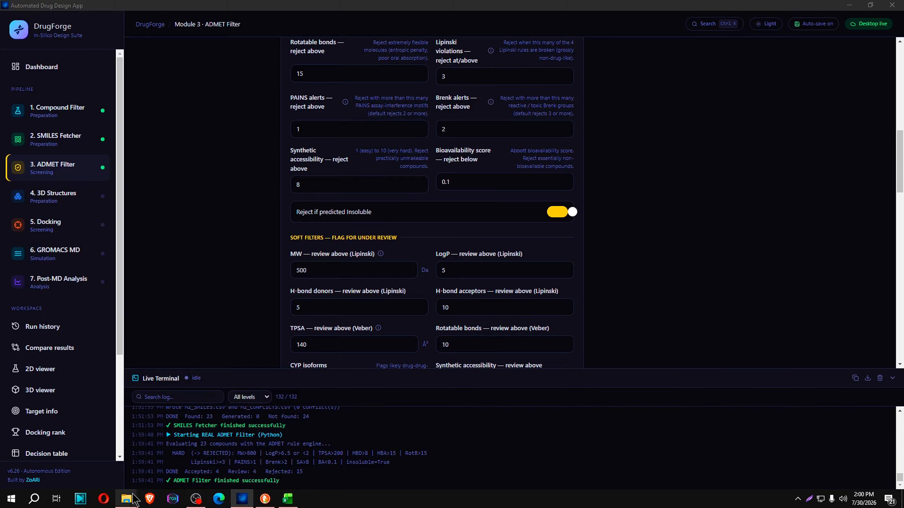
click(203, 441)
double_click(352, 149)
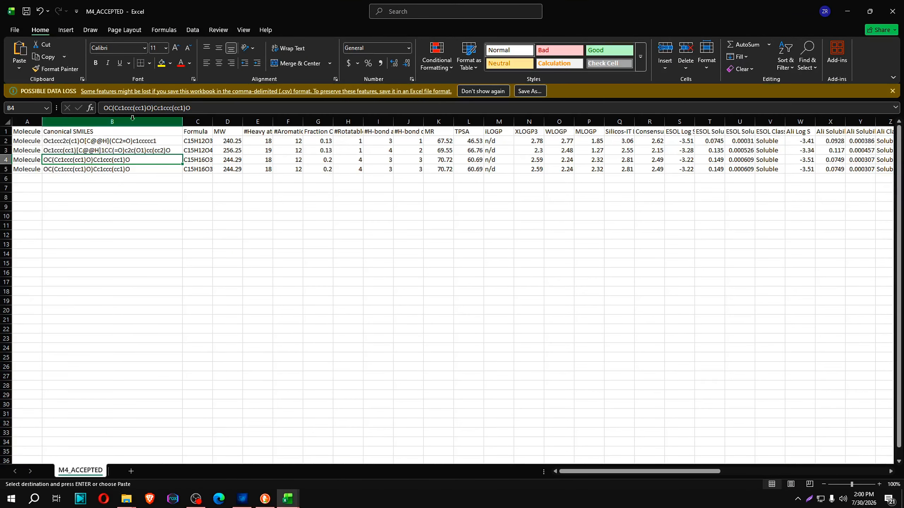
click(892, 11)
click(490, 318)
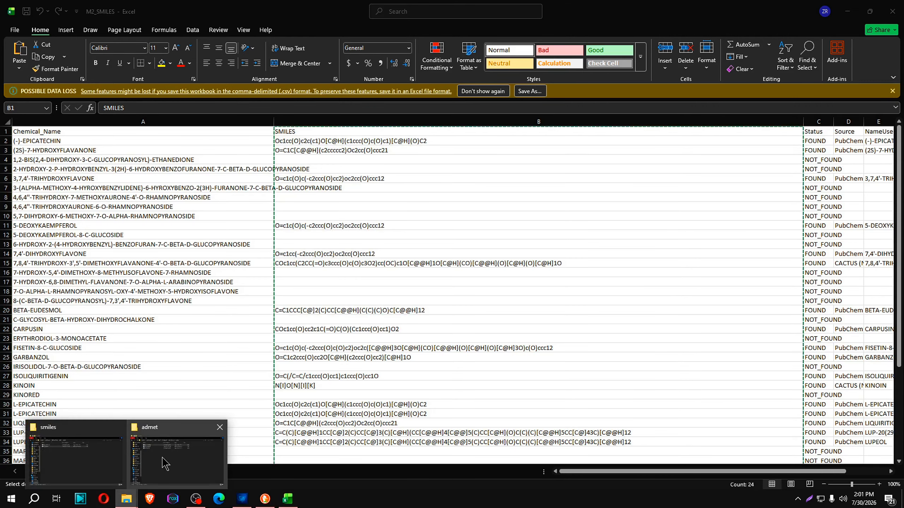
Open M4_REJECTED from the admet folder and resize the Decision_Why, Hard_Reasons and Soft_Reasons columns to read the rejection reasons
click(203, 442)
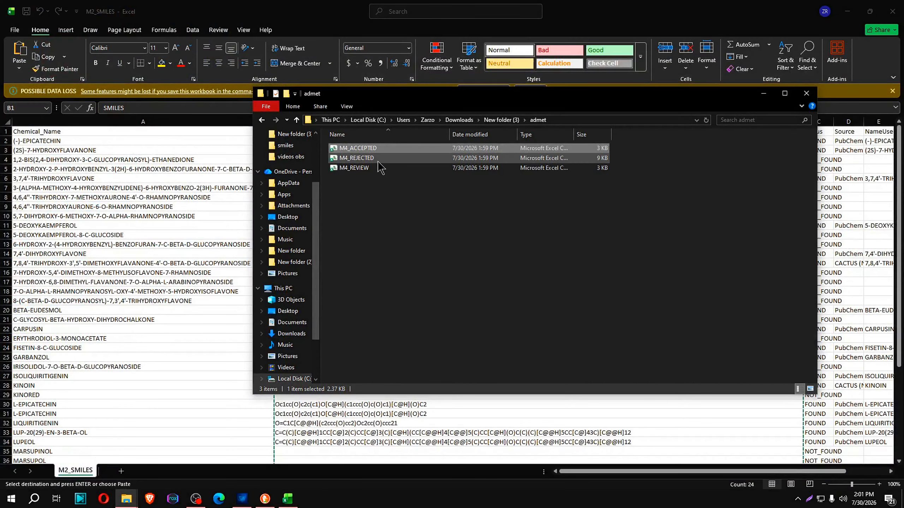
double_click(370, 158)
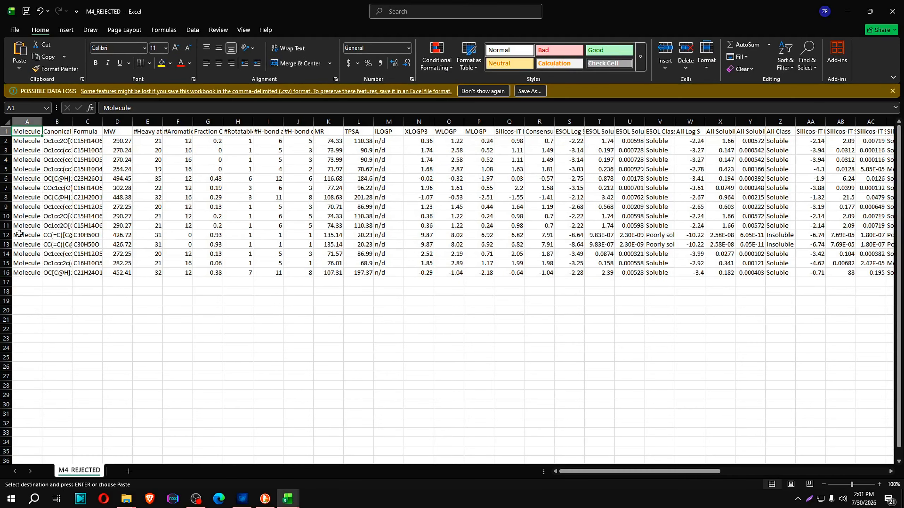
drag(616, 472, 815, 463)
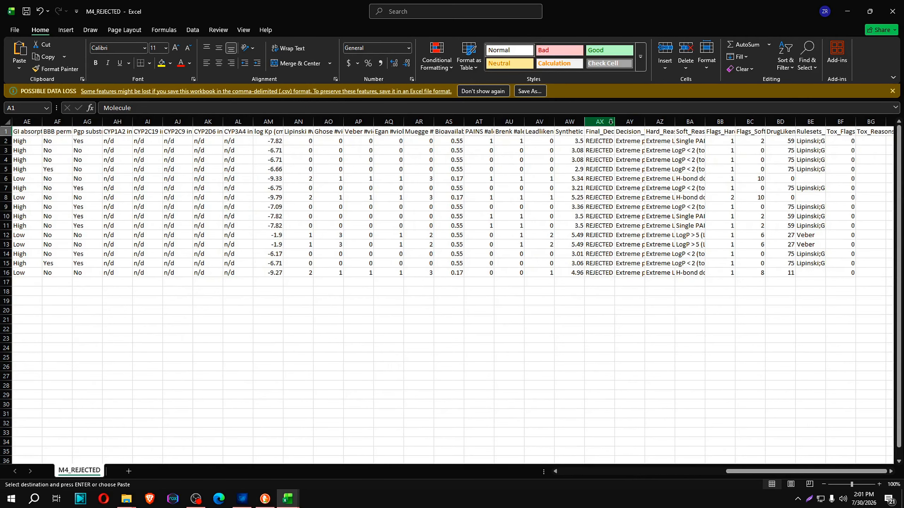
drag(614, 121, 587, 122)
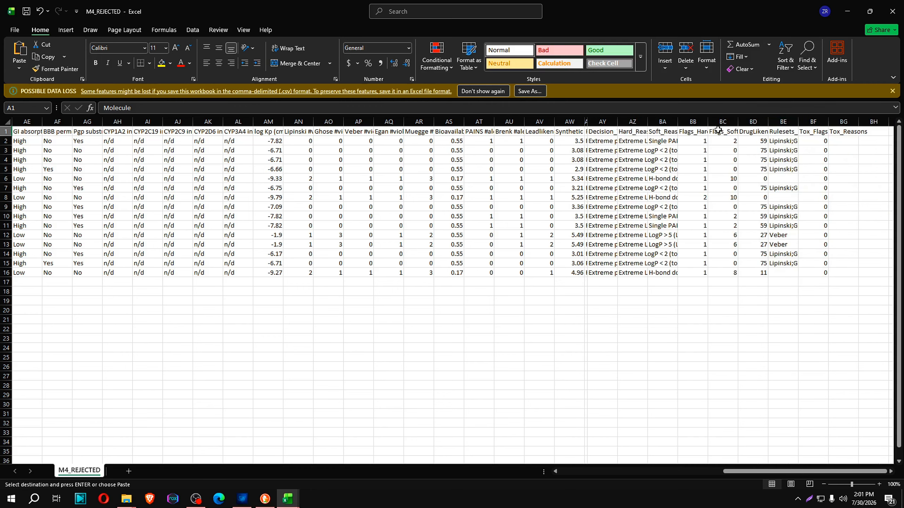
drag(648, 121, 805, 122)
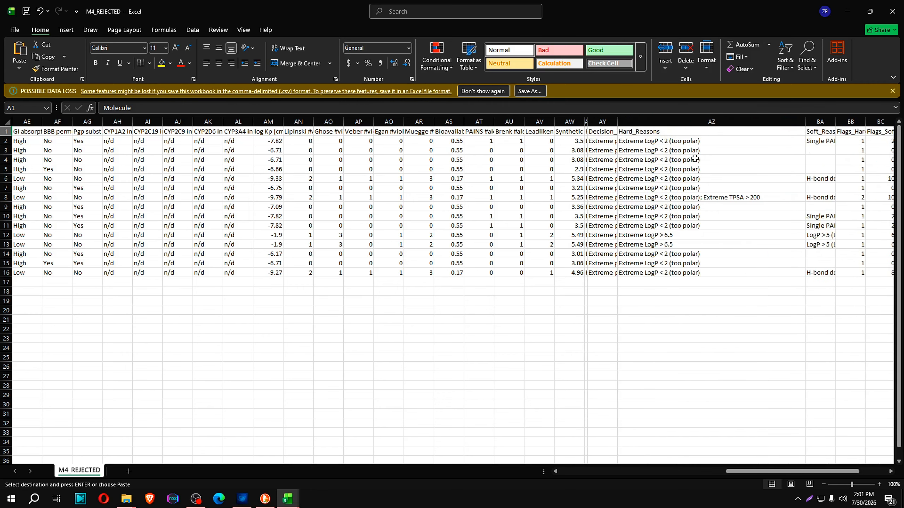
drag(617, 122, 691, 130)
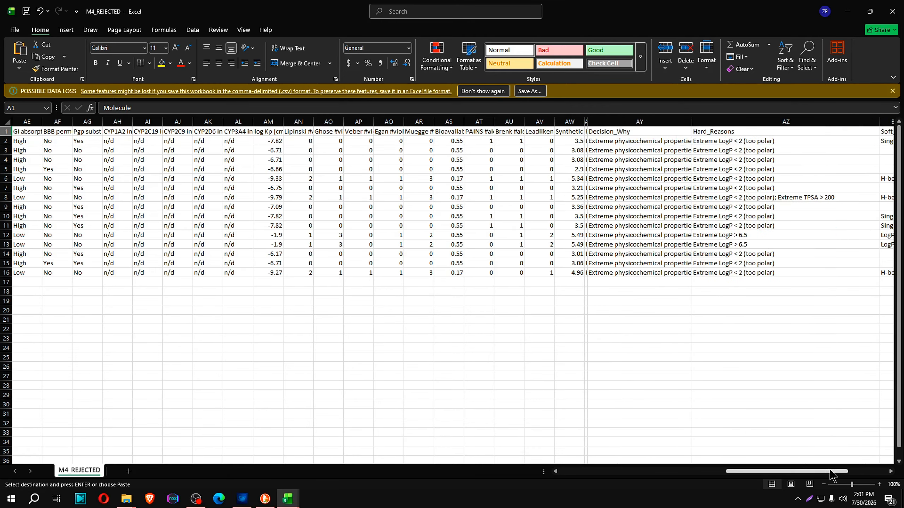
drag(813, 475, 852, 474)
drag(485, 123, 568, 125)
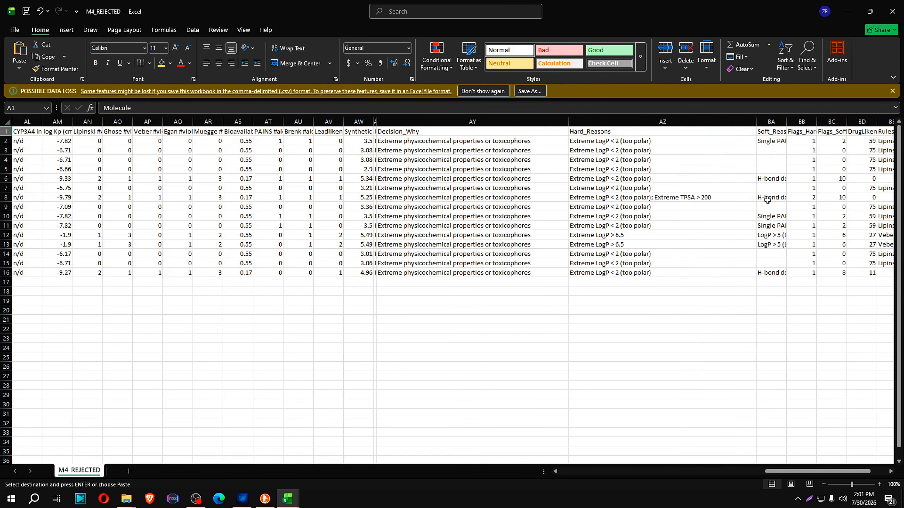
drag(756, 122, 669, 122)
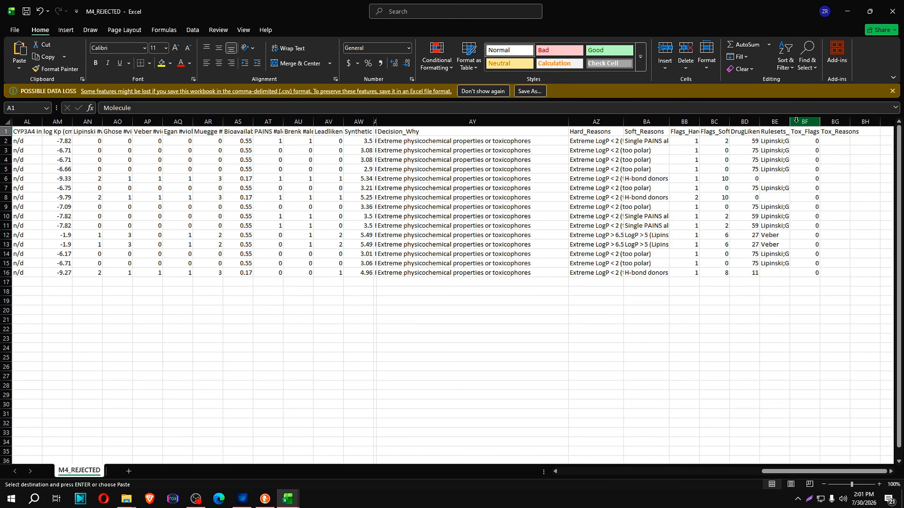
Close M4_REJECTED without saving the changes and return to the admet folder in File Explorer
click(892, 11)
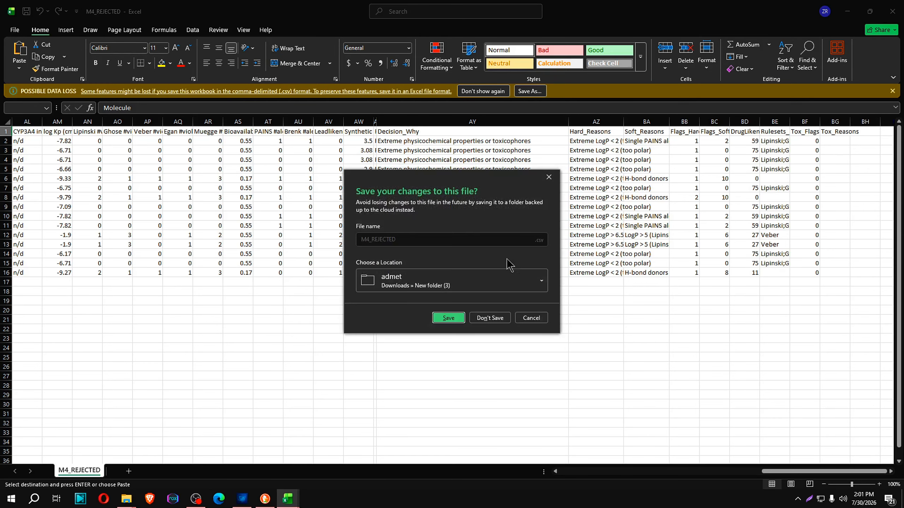
click(490, 317)
mouse_move(127, 498)
click(182, 474)
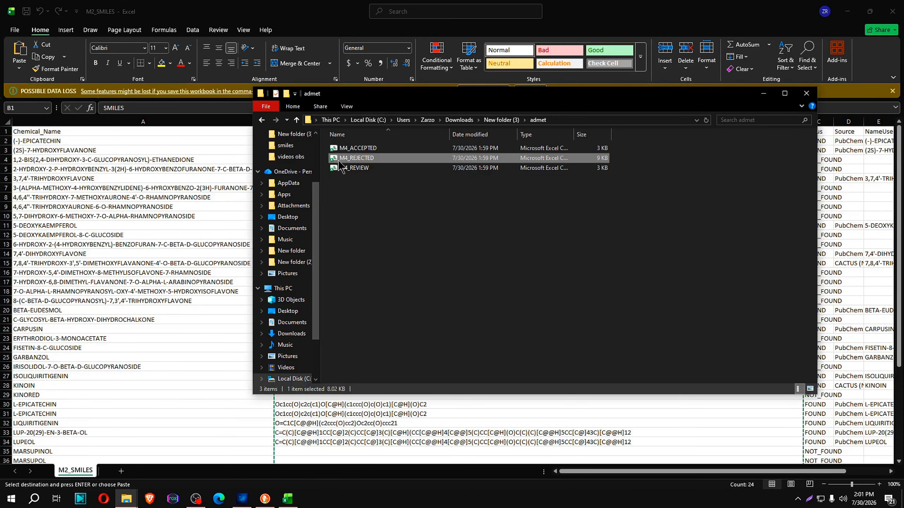
Open M4_REVIEW from the admet folder, go through its molecules, and widen the Decision_Why column to read the review reasons
double_click(364, 167)
click(29, 143)
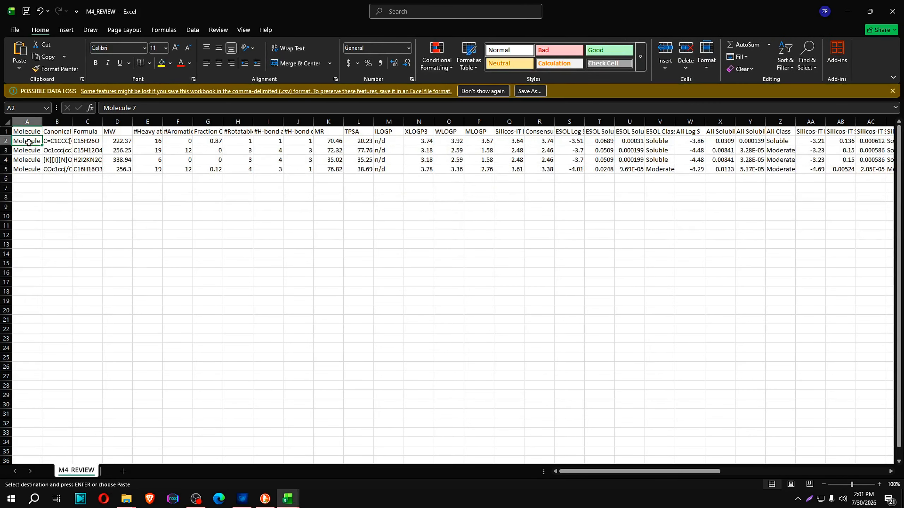
click(26, 152)
click(28, 160)
click(29, 169)
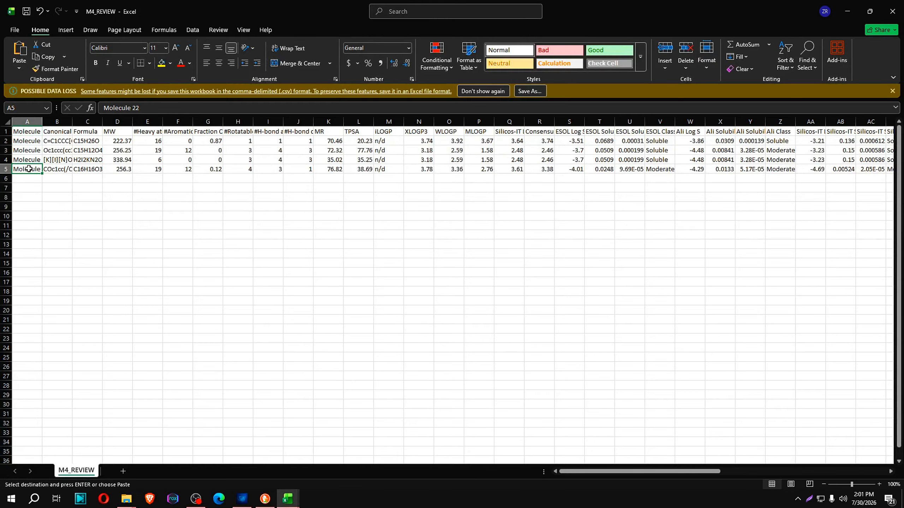
scroll(792, 409, right, 10)
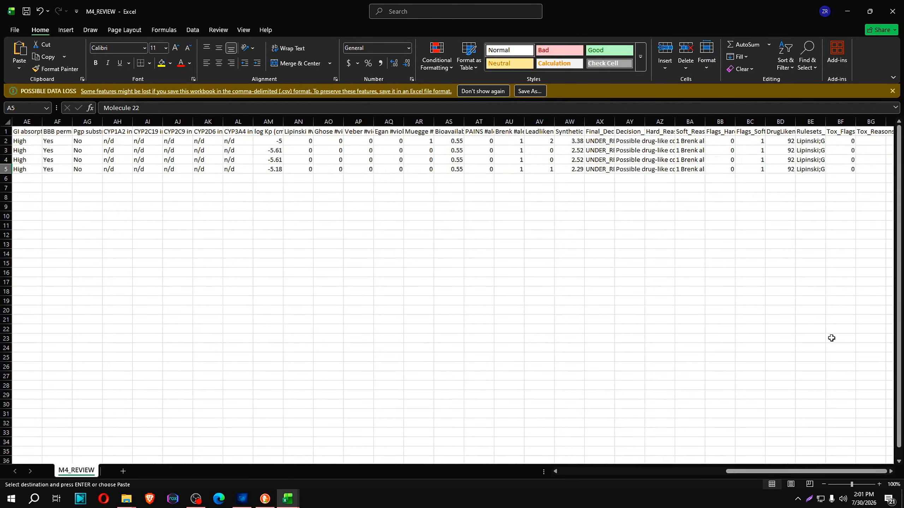
drag(612, 122, 835, 132)
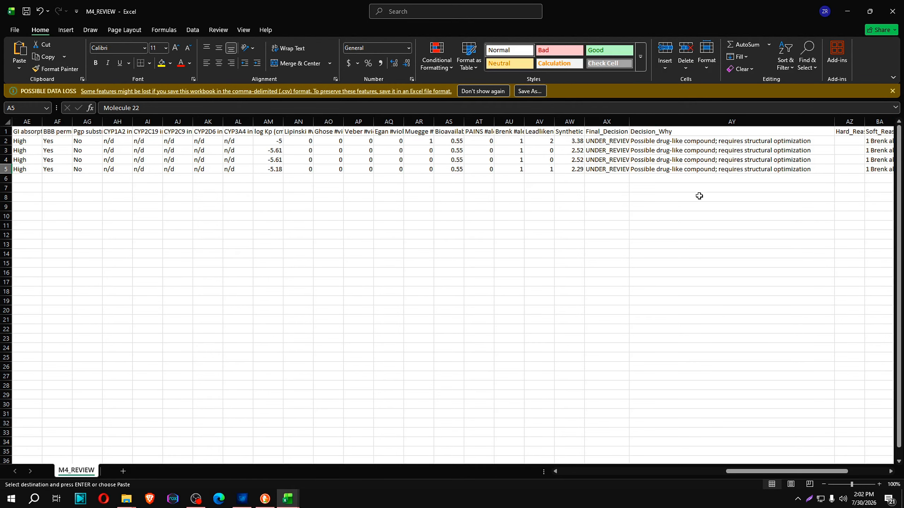
Close M4_REVIEW and M2_SMILES without saving and discard the copied clipboard data
click(892, 11)
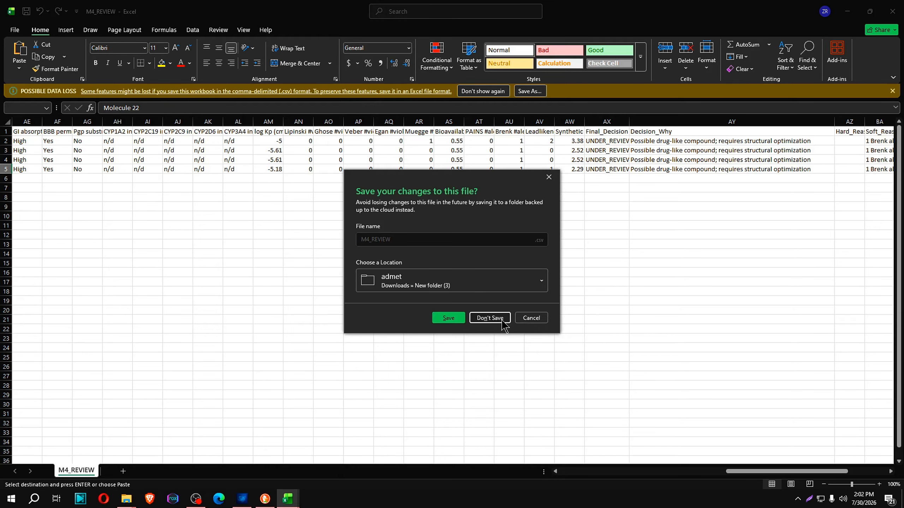
click(489, 317)
click(892, 10)
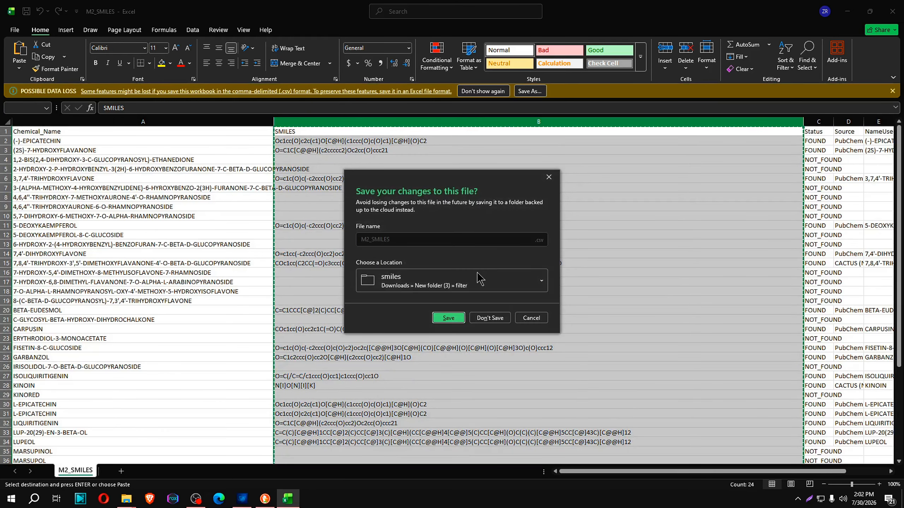
click(489, 316)
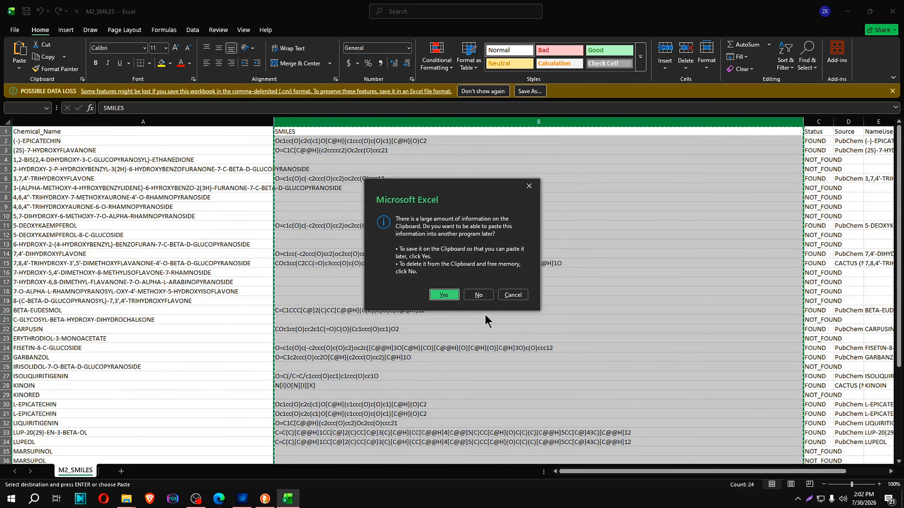
click(478, 295)
Open M4_ACCEPTED, copy the first compound's Canonical SMILES, and close the file without saving
double_click(357, 148)
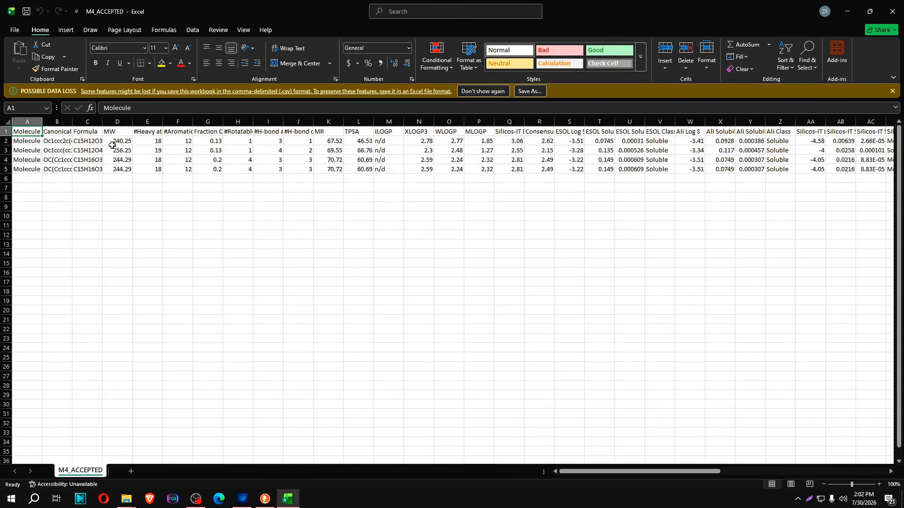
click(55, 144)
double_click(54, 141)
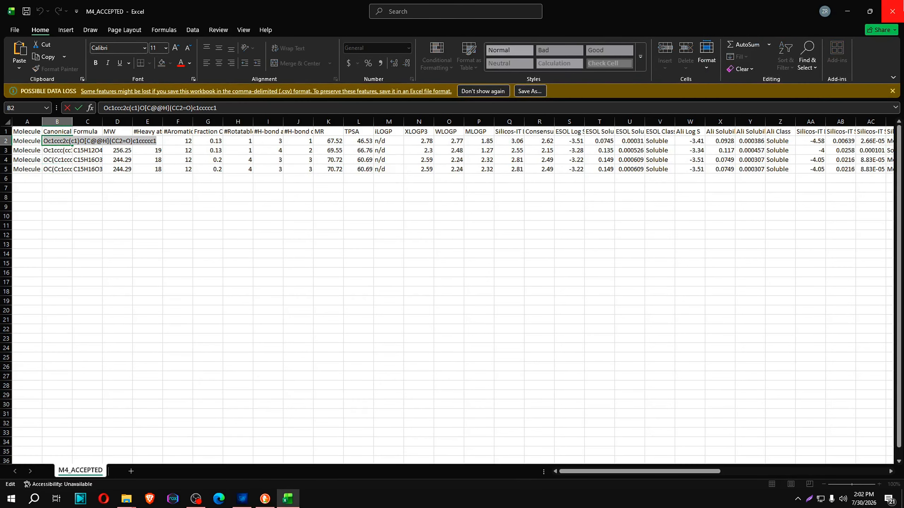
click(891, 12)
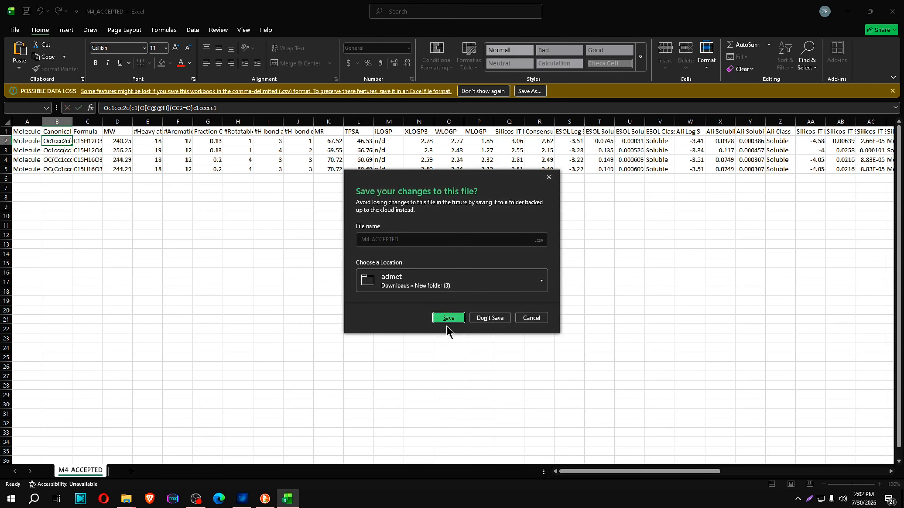
click(491, 316)
Switch to PubChem in the browser, search for the SMILES Oc1ccc2c(c1)O[C@@H](CC2=O)c1ccccc1, and open the matching compound record
click(271, 499)
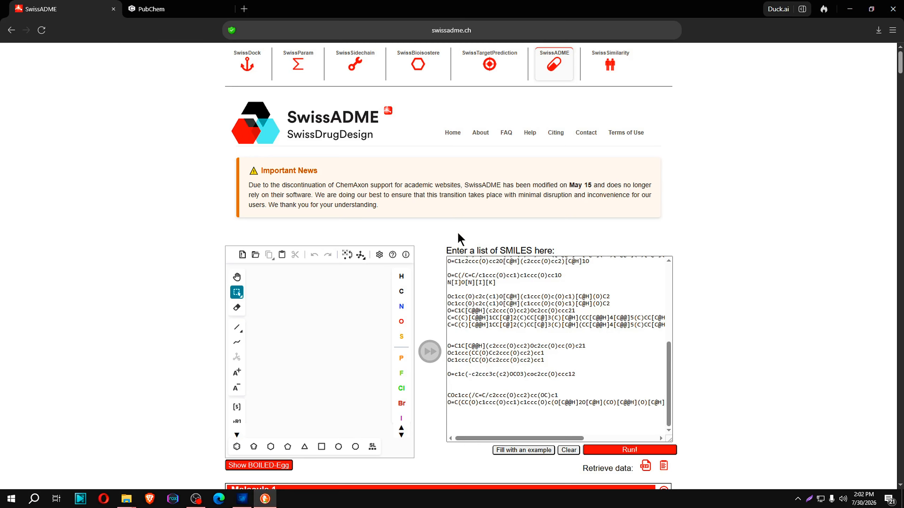
click(154, 6)
click(255, 158)
key(ctrl+a)
text(Oc1ccc2c(c1)O[C@@H](CC2=O)c1ccccc1)
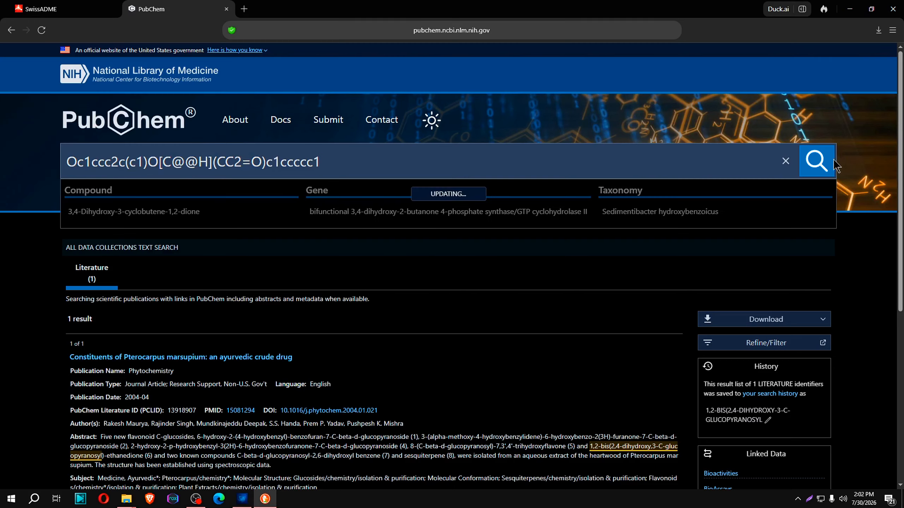
click(816, 161)
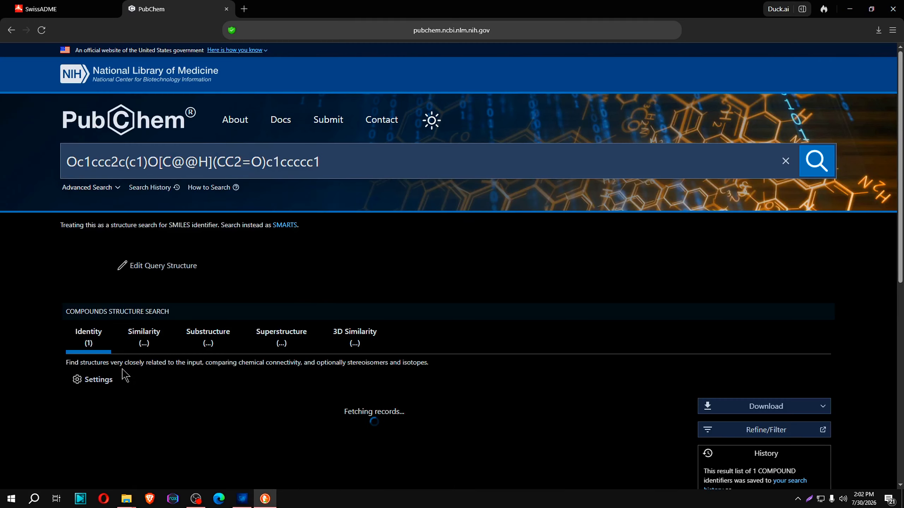
scroll(191, 358, down, 3)
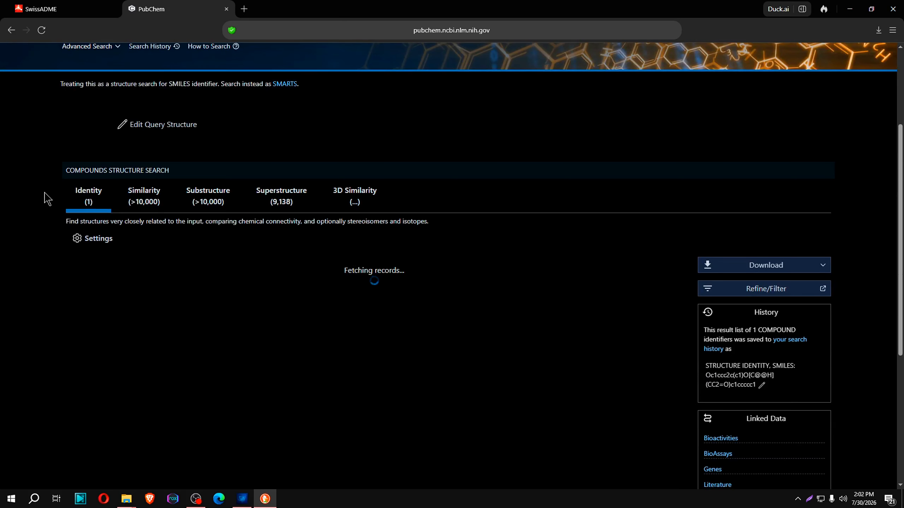
click(167, 306)
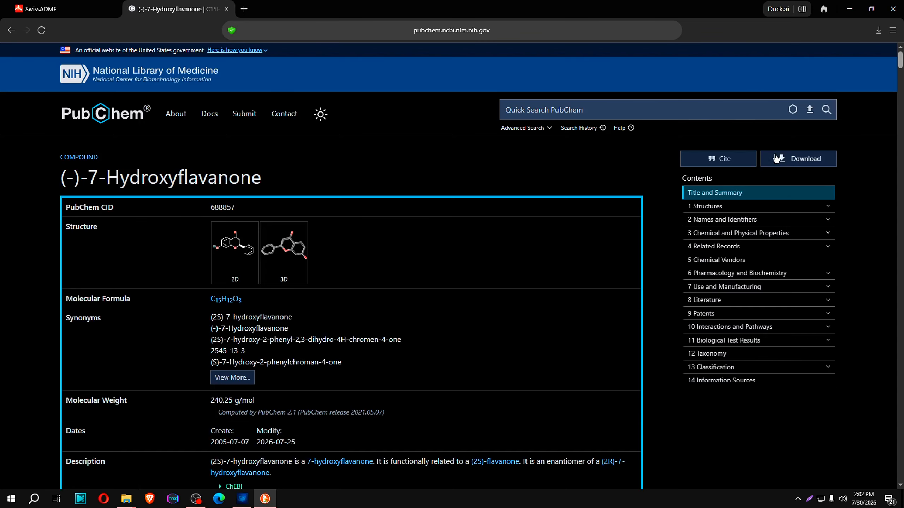
Check the 2D and 3D structure download options for (-)-7-Hydroxyflavanone, close them, and glance at the admet folder
click(794, 161)
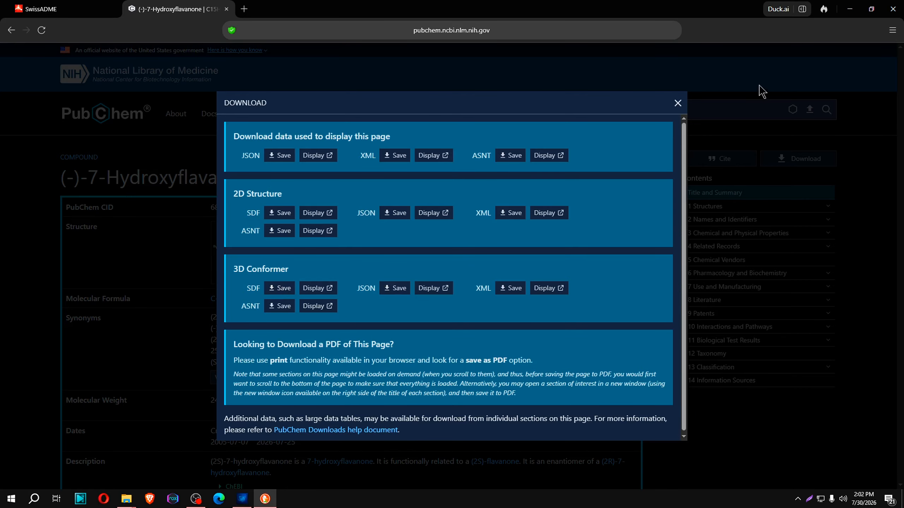
click(676, 104)
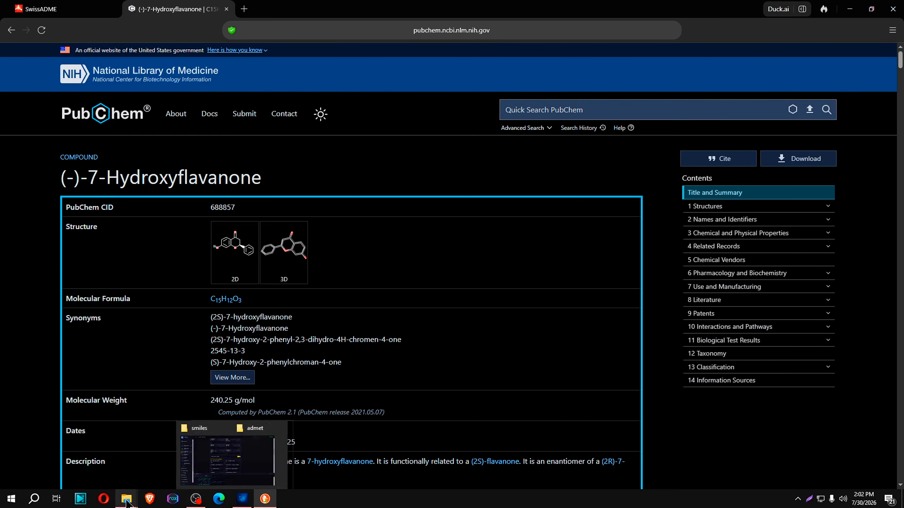
mouse_move(126, 499)
click(171, 459)
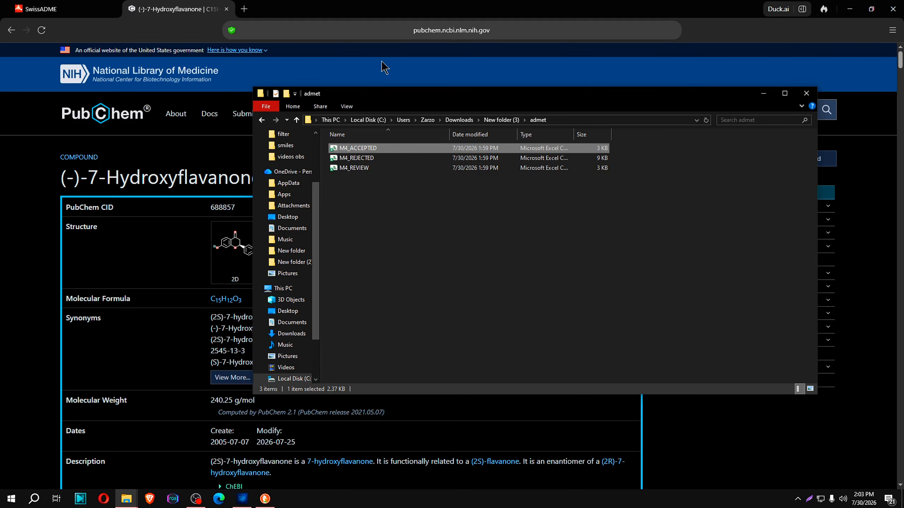
click(728, 437)
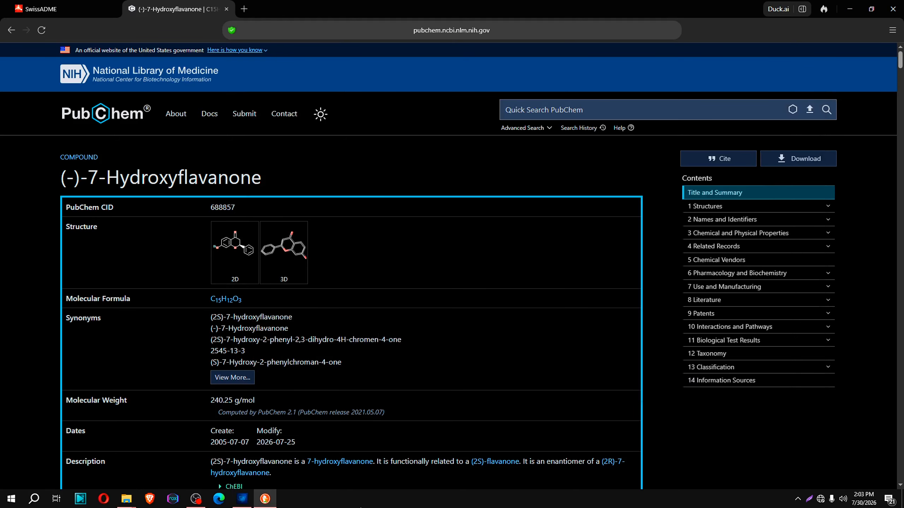
Switch to DrugForge and load M4_ACCEPTED from the admet folder as the 3D Structure Generator's Name + SMILES CSV
click(242, 498)
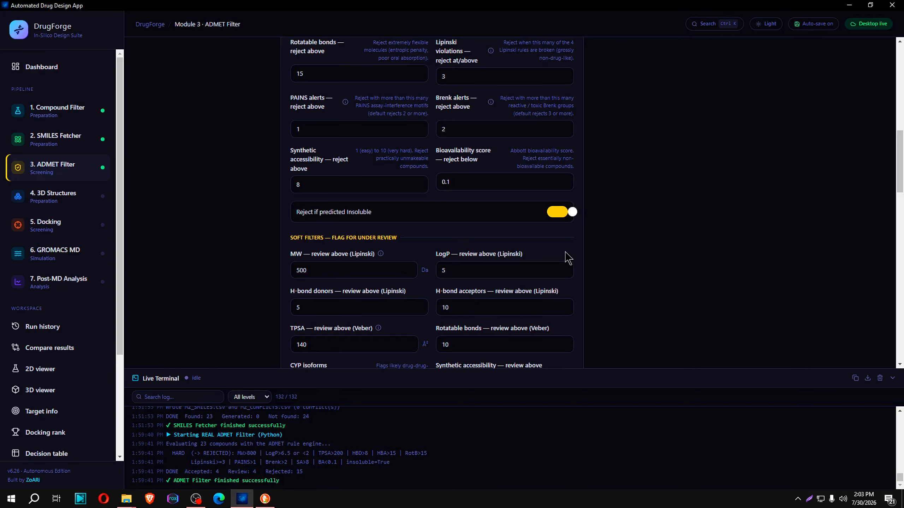
click(43, 202)
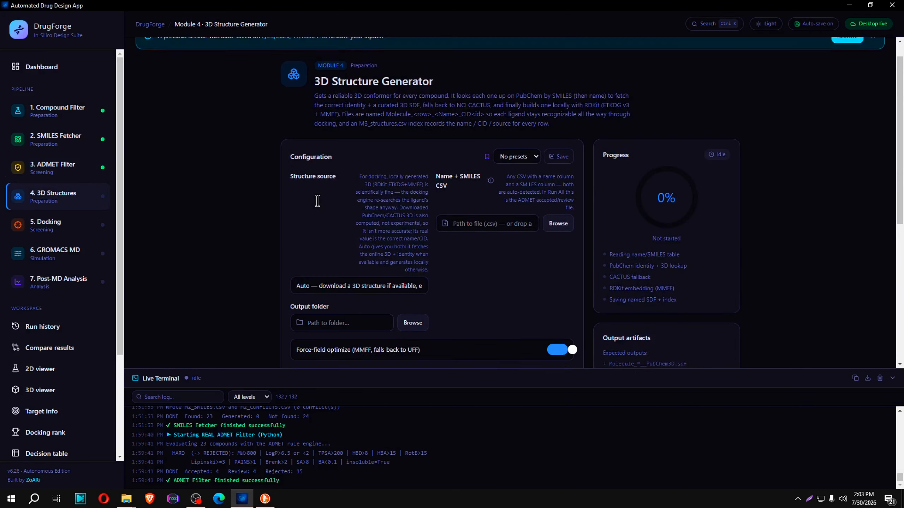
click(557, 246)
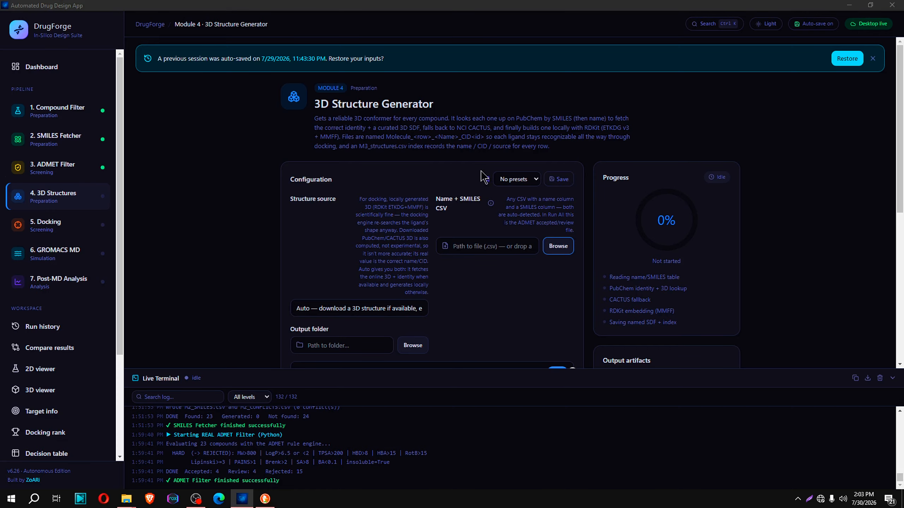
click(114, 76)
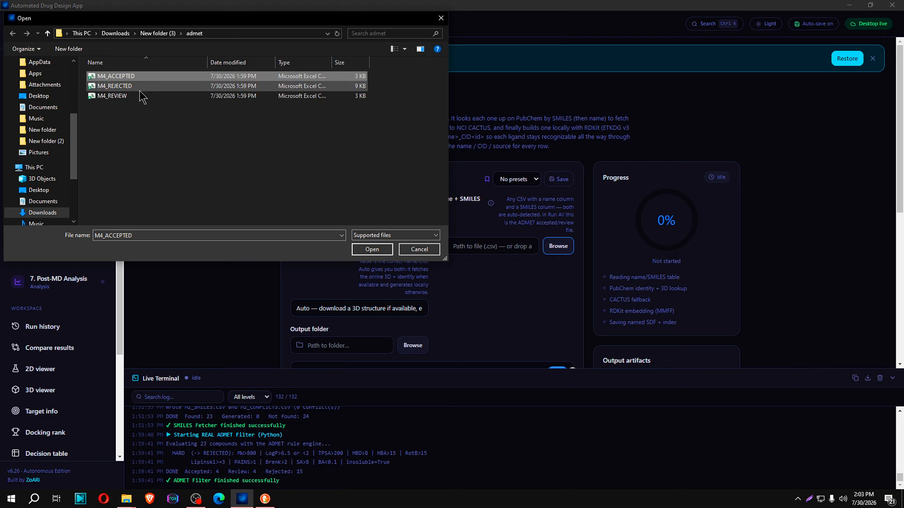
click(385, 250)
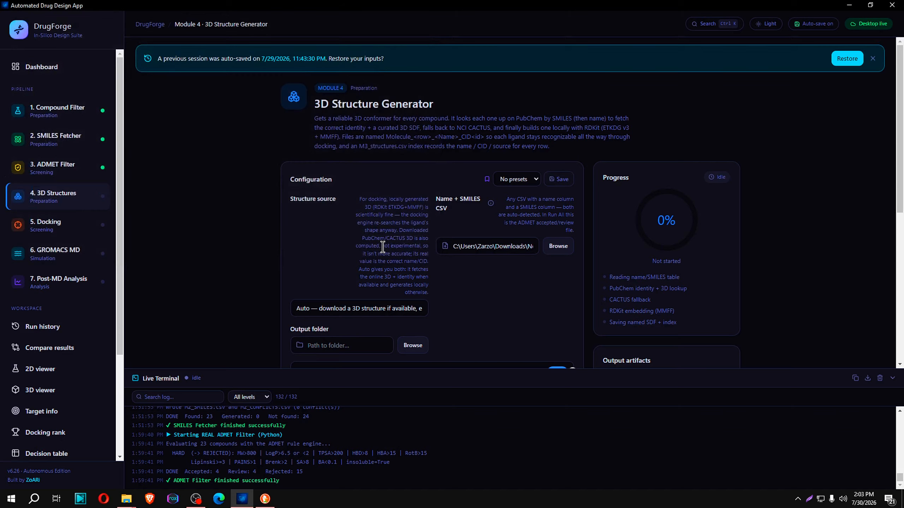
Create a folder named accepted inside the admet folder and set it as the 3D structure output folder
scroll(511, 262, down, 3)
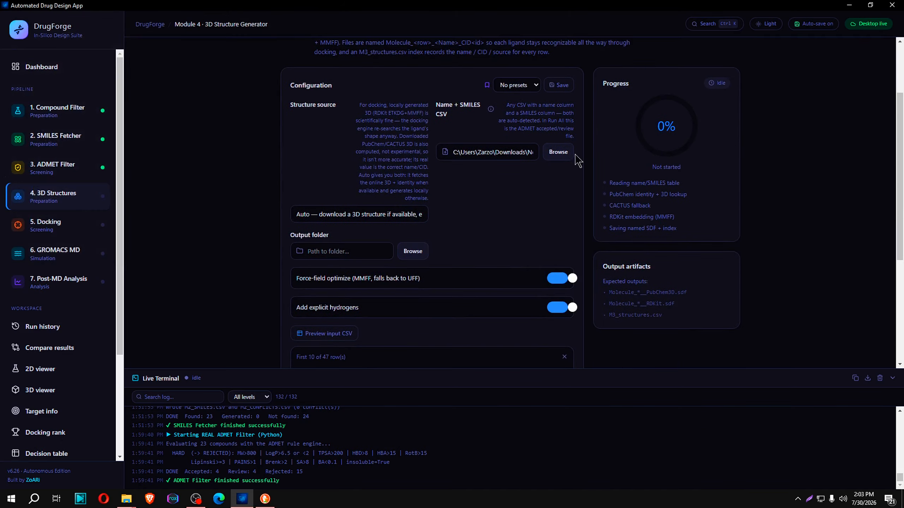
click(413, 251)
right_click(187, 114)
mouse_move(216, 232)
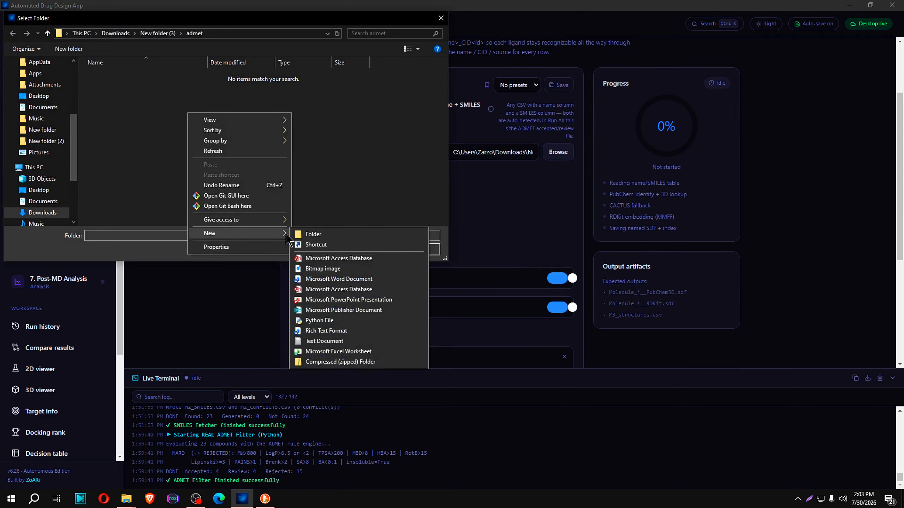
click(313, 233)
text(accep)
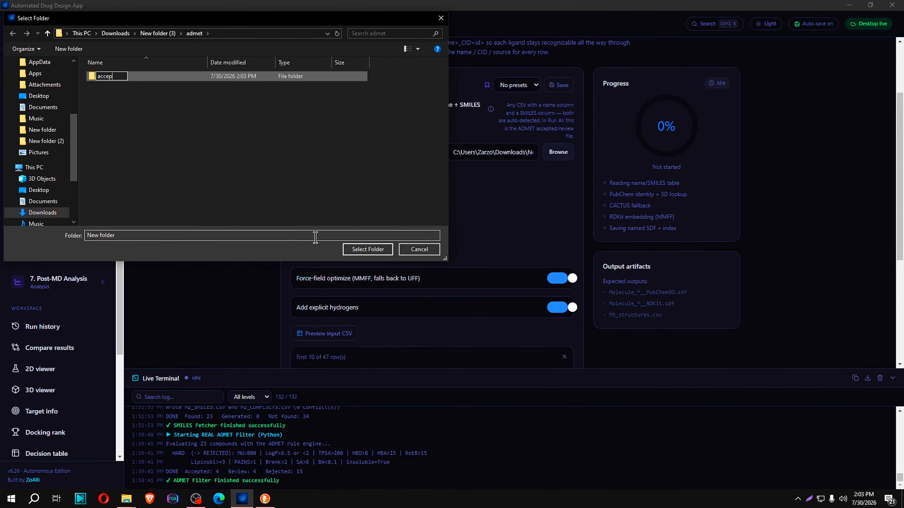
text(ted)
key(Return)
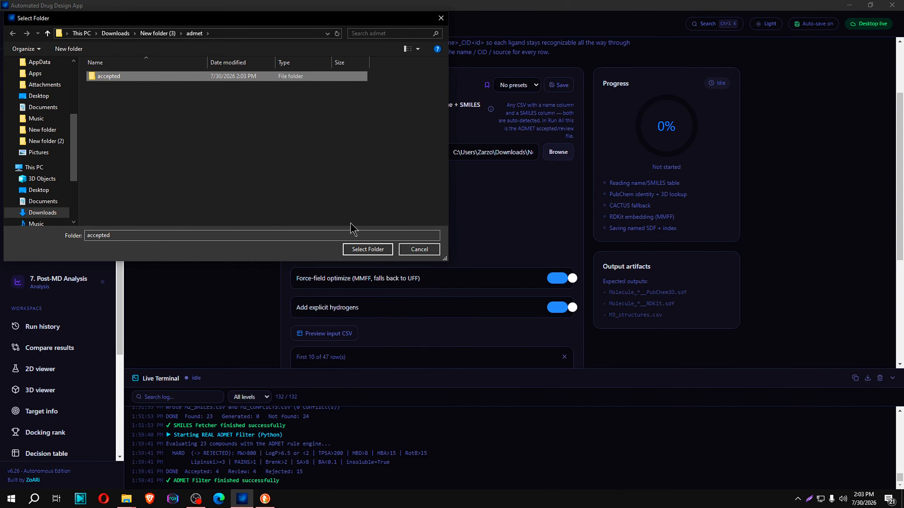
click(359, 249)
Preview the loaded input CSV to check the accepted compounds, and run the 3D Structure Generator module
scroll(427, 192, down, 4)
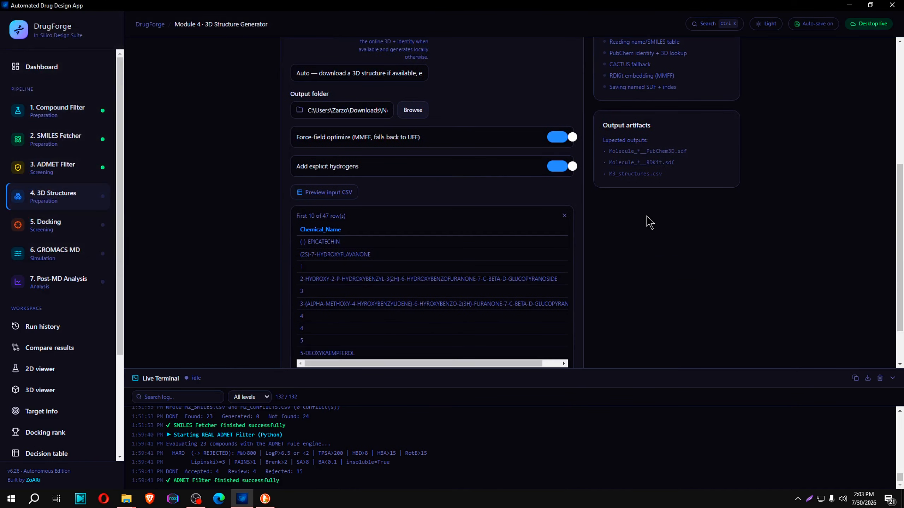
scroll(516, 190, down, 2)
scroll(381, 349, up, 6)
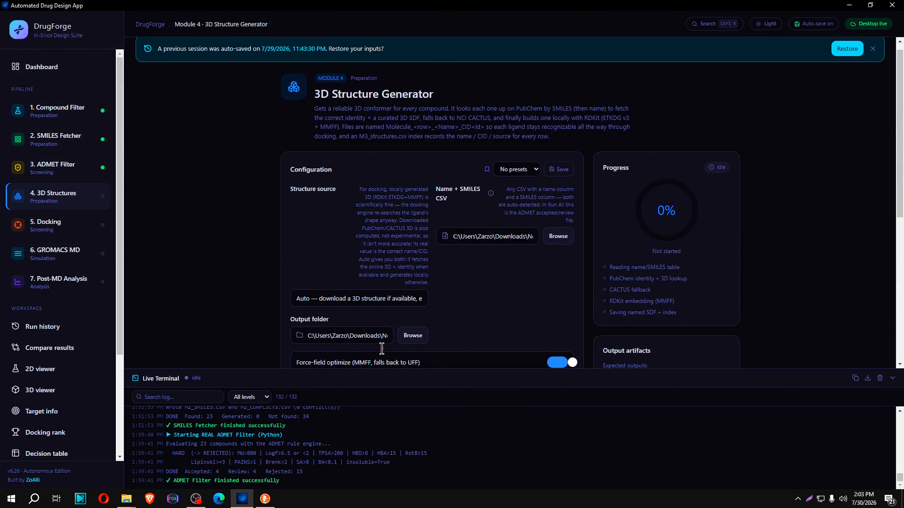
scroll(491, 313, down, 5)
scroll(393, 245, up, 6)
scroll(472, 232, down, 8)
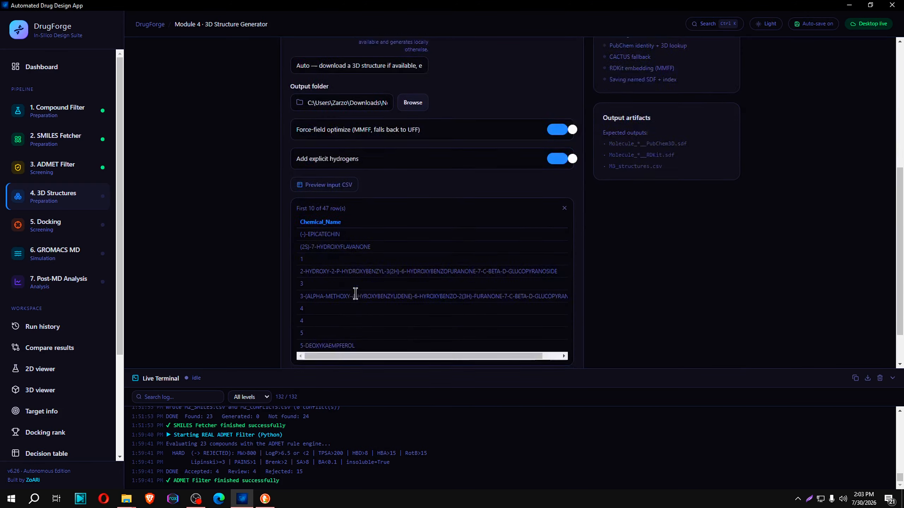
click(325, 136)
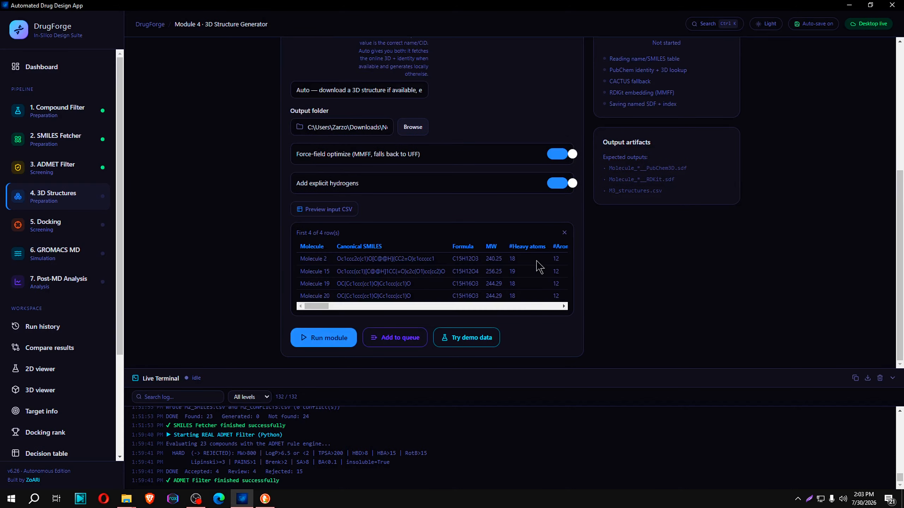
click(345, 342)
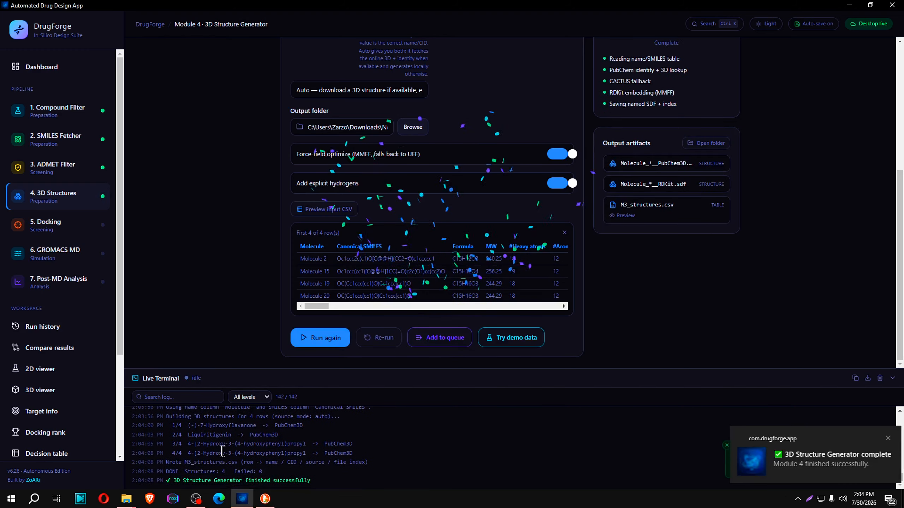
Review the 3D structure sources in the terminal log and switch back to the PubChem compound page
drag(354, 453, 300, 447)
click(352, 473)
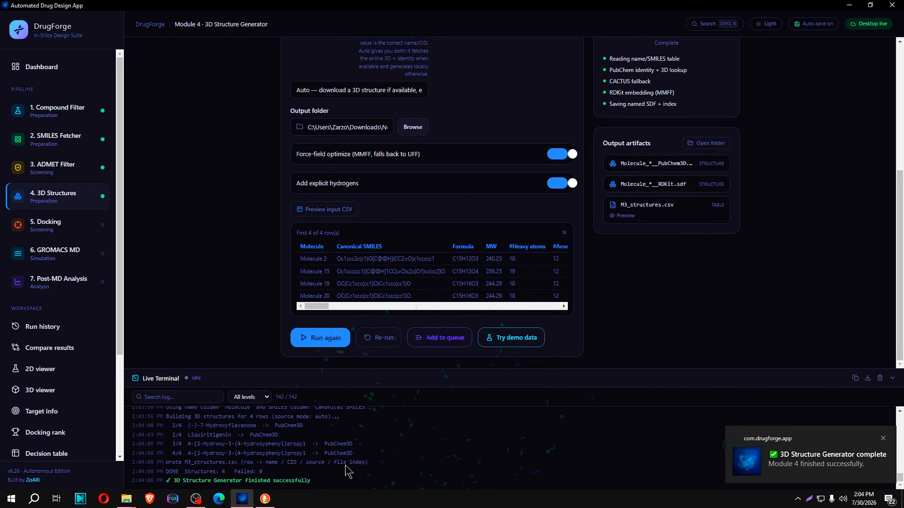
click(272, 495)
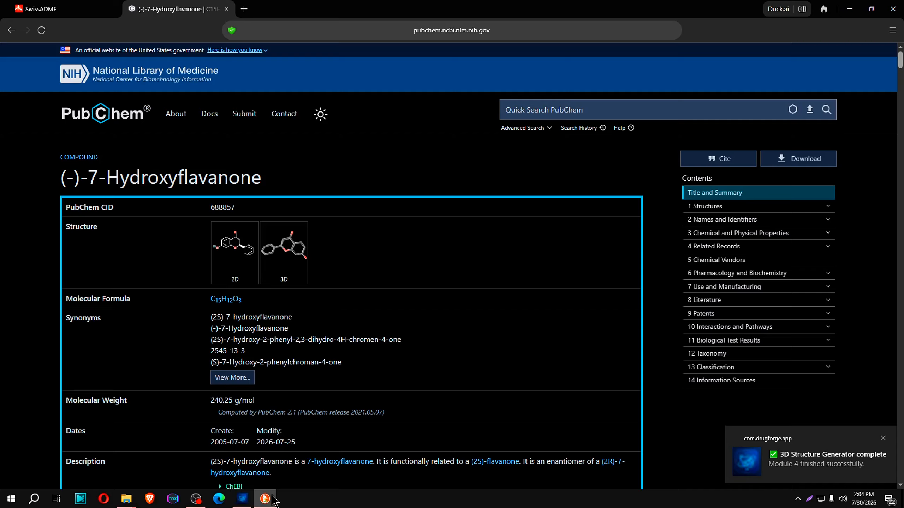
Open the accepted folder and inspect the Molecule_3 SDF structure in PyMOL, rotating the model before closing it
mouse_move(132, 495)
click(171, 458)
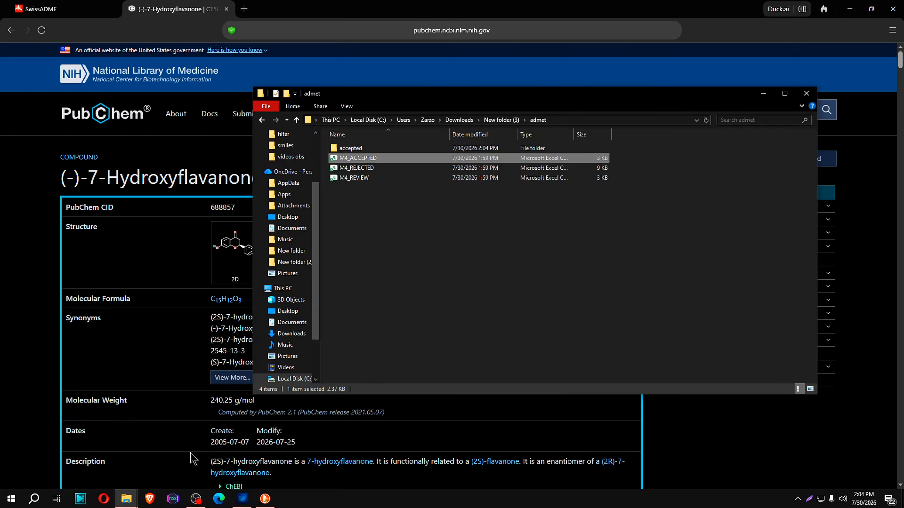
double_click(352, 149)
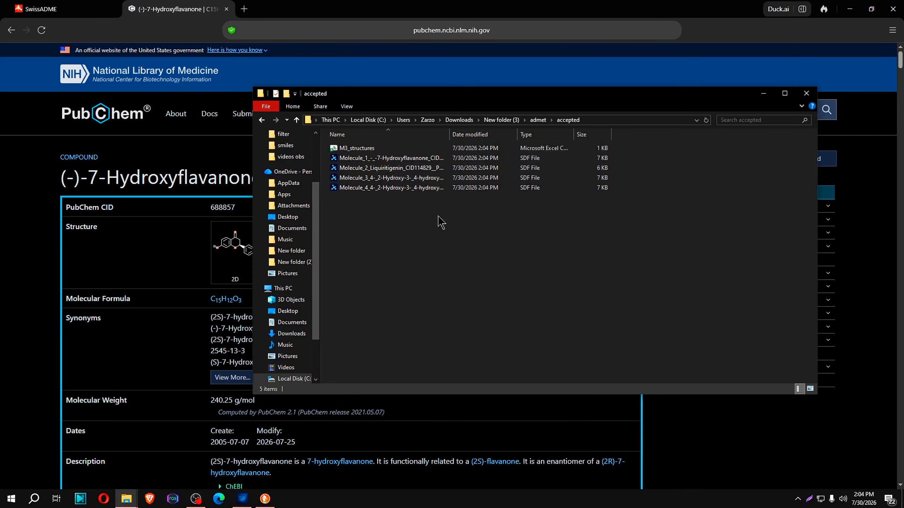
click(381, 159)
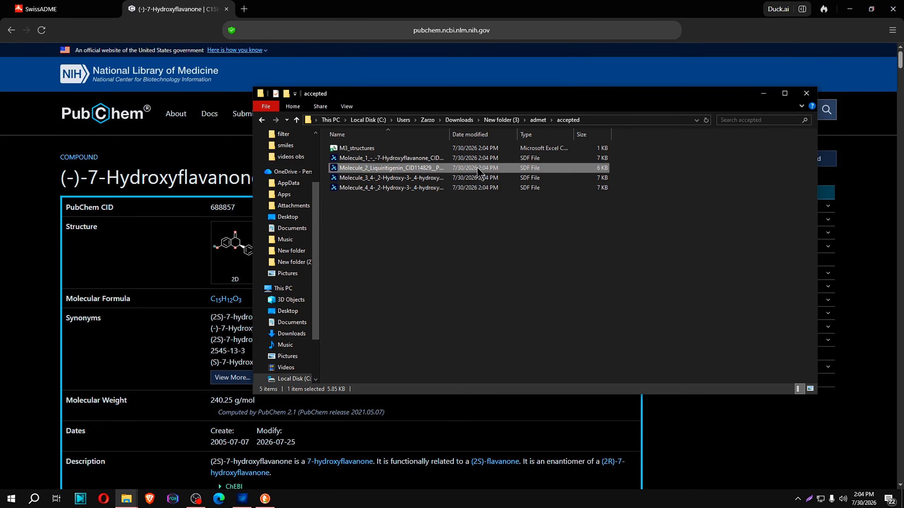
double_click(399, 179)
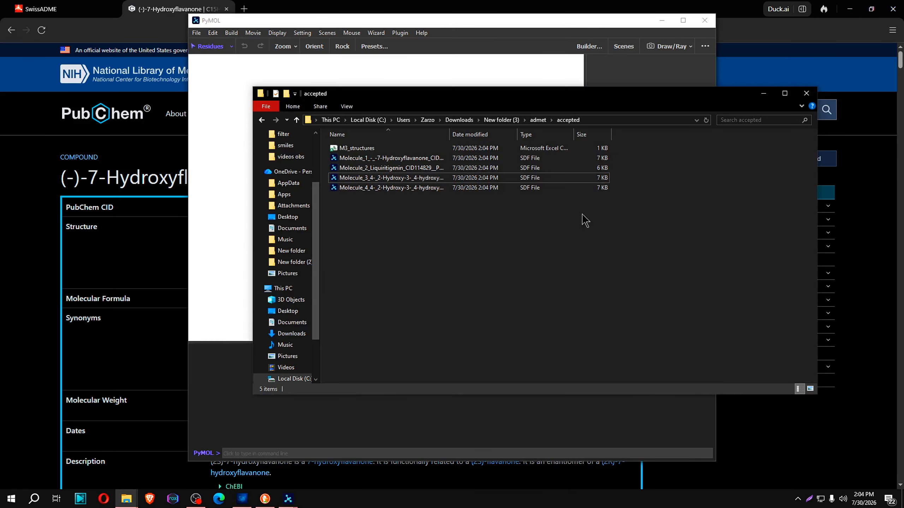
click(221, 145)
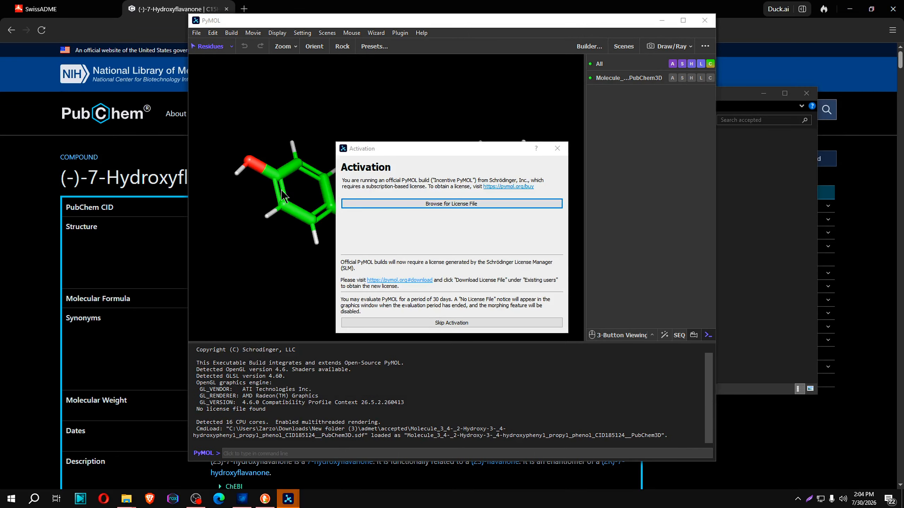
click(561, 146)
drag(491, 157, 409, 198)
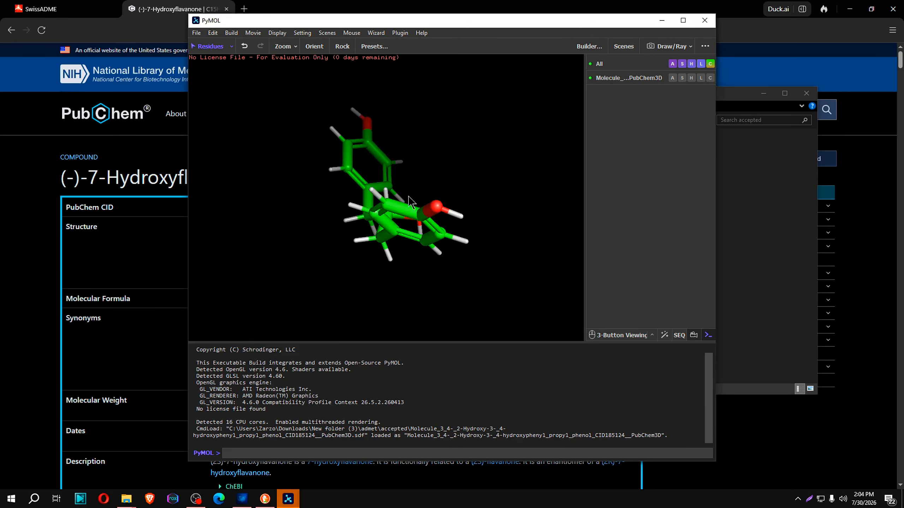
click(706, 22)
Inspect the Molecule_2 Liquiritigenin and Molecule_1 7-Hydroxyflavanone structures one after the other in PyMOL, closing each when finished
click(221, 245)
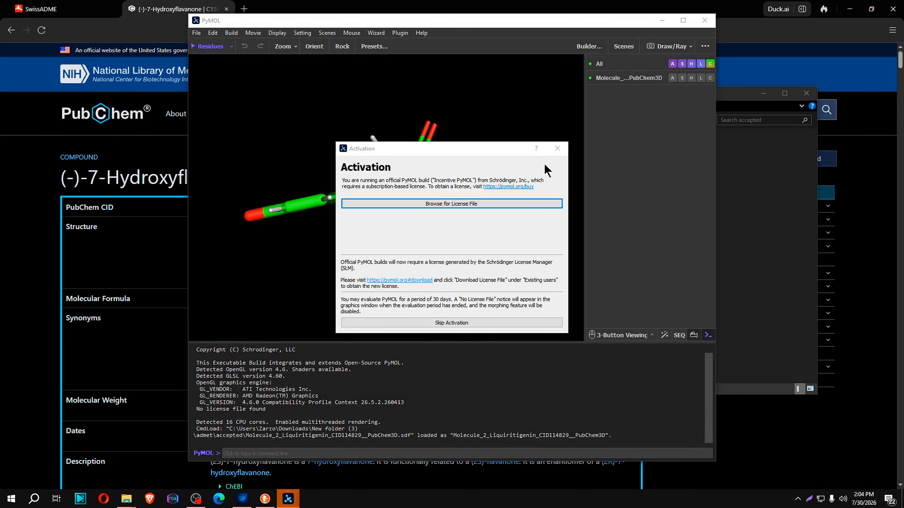
click(560, 147)
drag(355, 203, 515, 114)
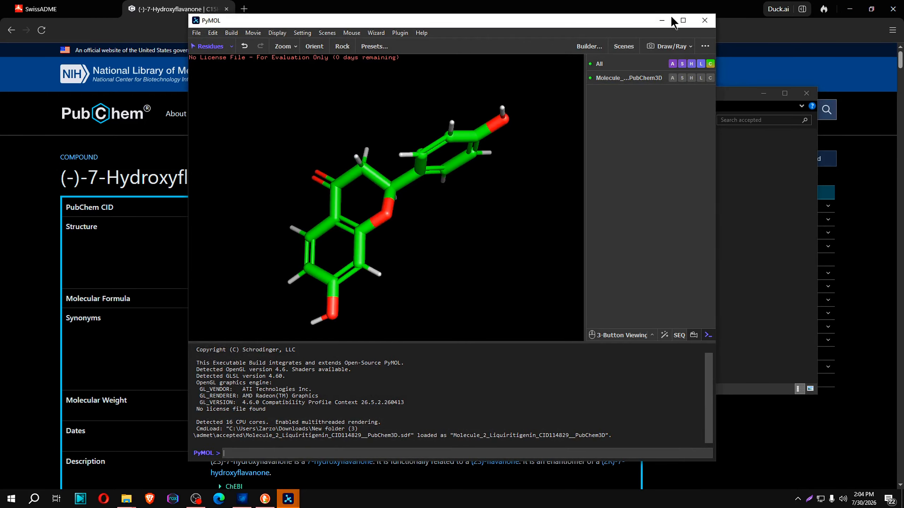
click(704, 20)
double_click(381, 208)
click(557, 148)
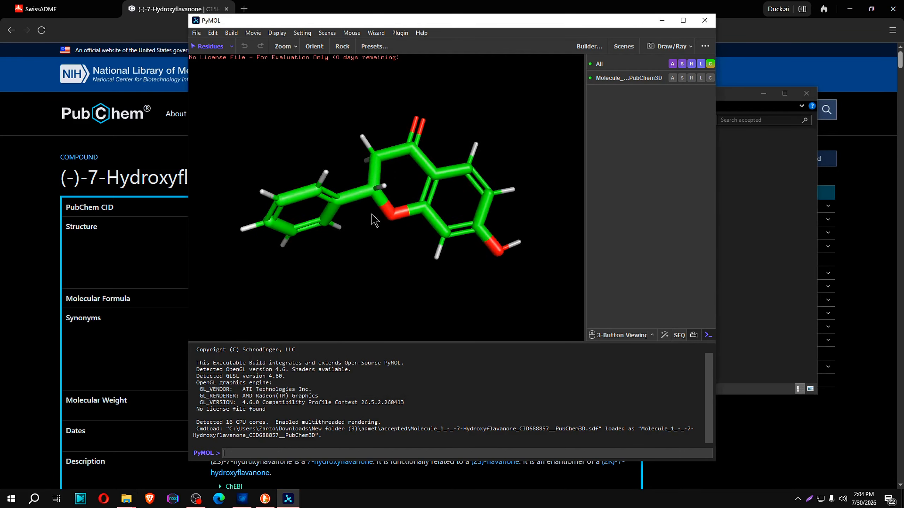
mouse_move(374, 217)
mouse_down()
mouse_move(441, 117)
mouse_move(487, 172)
mouse_move(512, 179)
mouse_move(541, 168)
mouse_up()
click(705, 20)
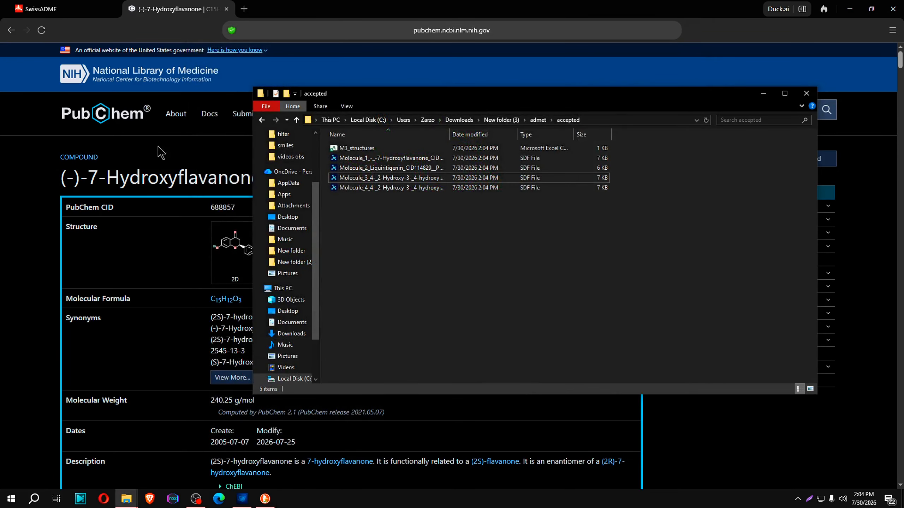
Switch to DrugForge's Docking module and load protein 1T49 from scopariadulcis > protein > cleaned > prepared protein on New Volume (E:)
click(250, 498)
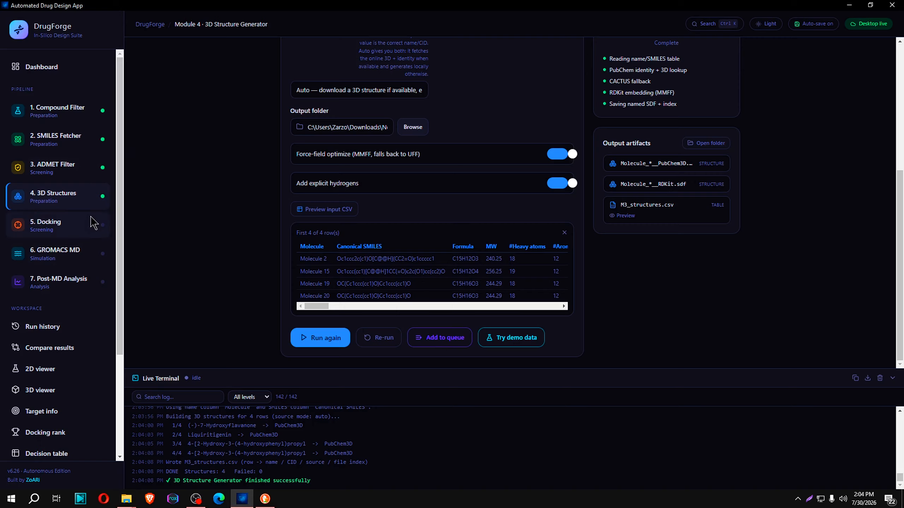
click(73, 228)
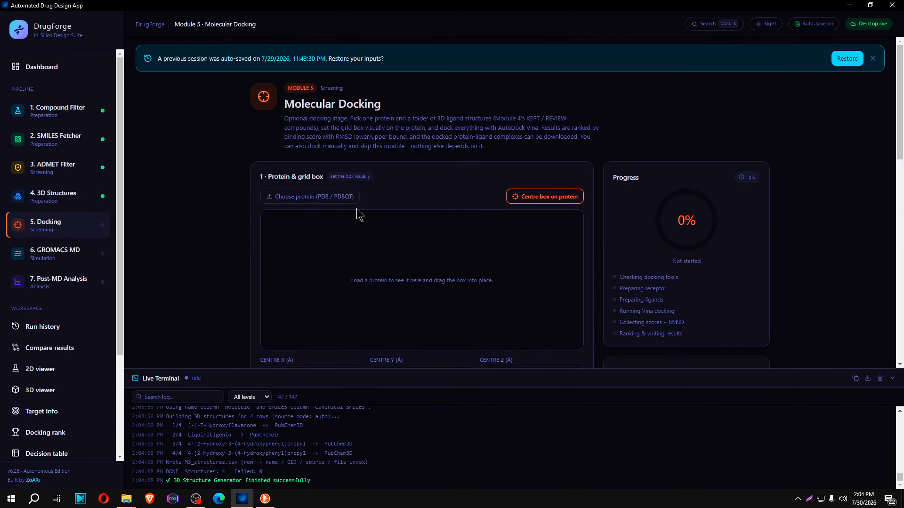
click(299, 196)
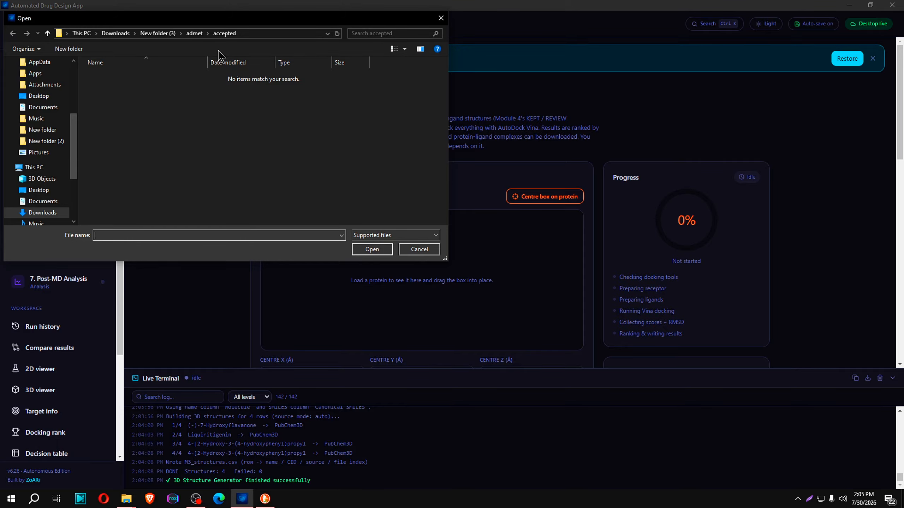
click(157, 33)
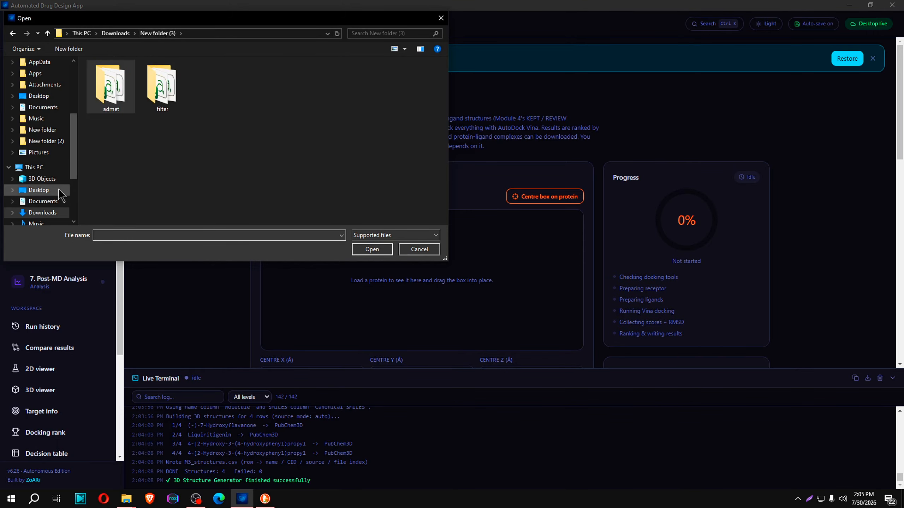
scroll(50, 189, down, 3)
click(39, 179)
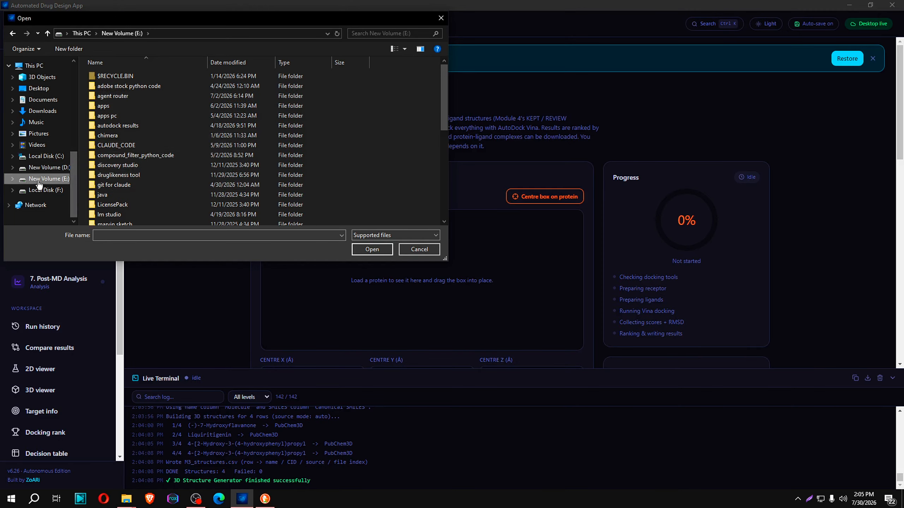
scroll(117, 188, down, 6)
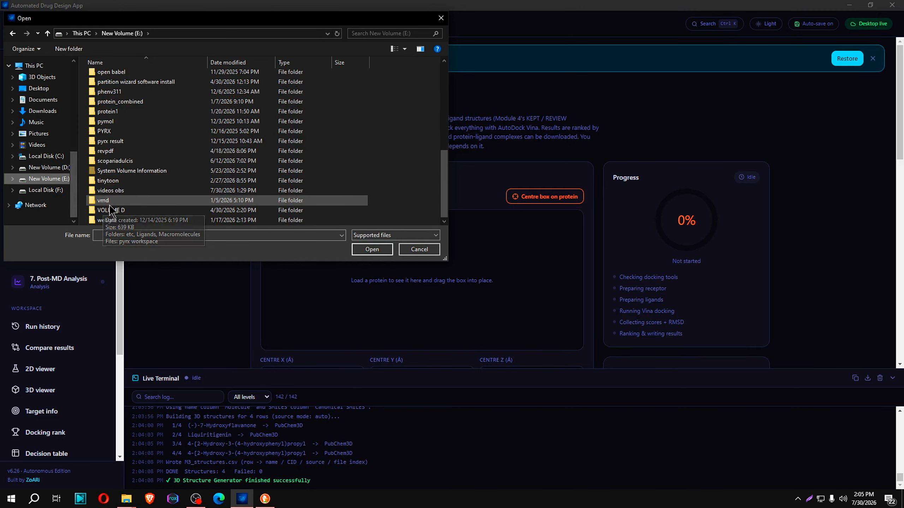
double_click(118, 161)
double_click(114, 96)
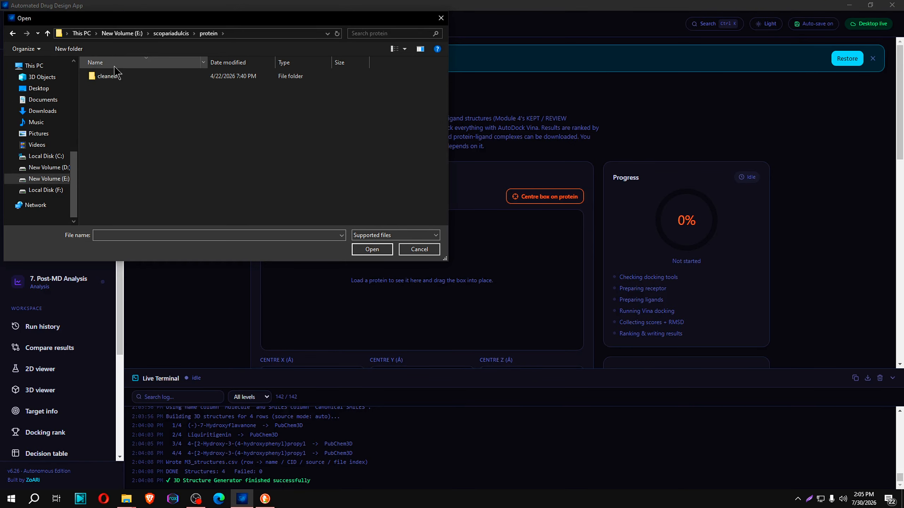
double_click(110, 76)
double_click(110, 76)
click(107, 76)
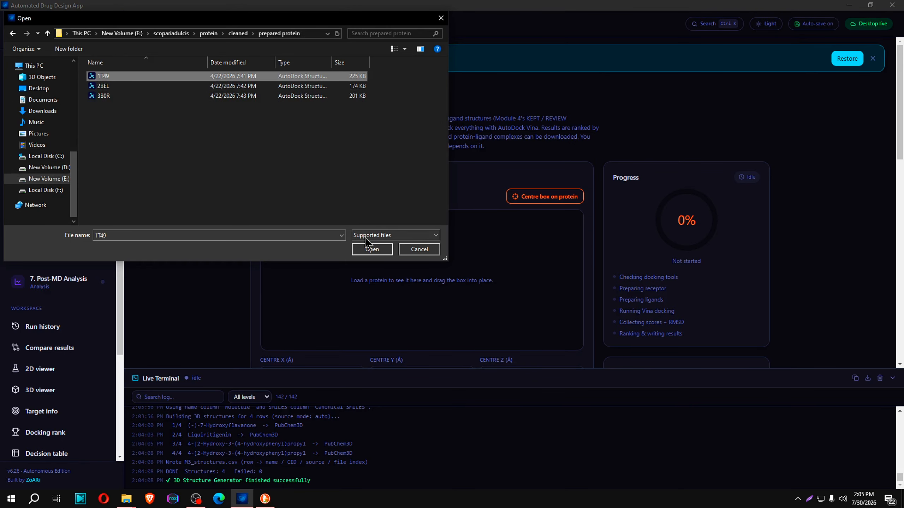
click(370, 250)
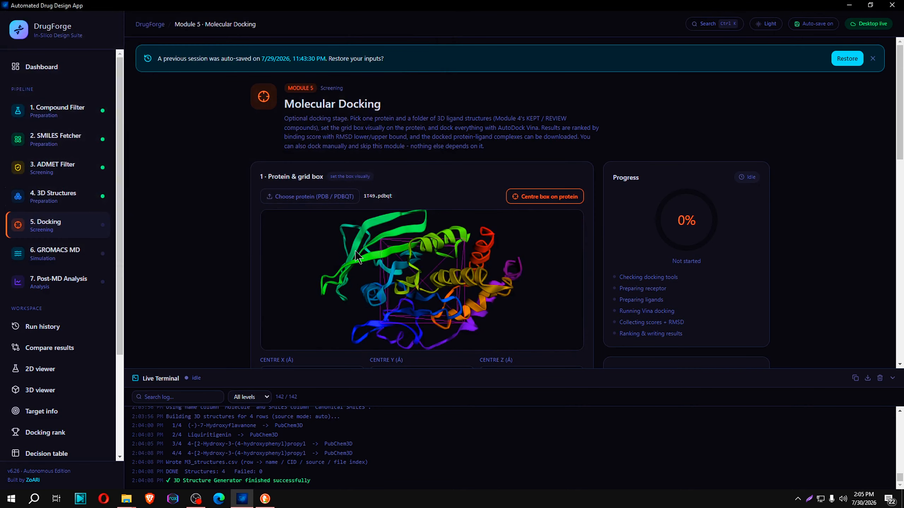
Inspect the 1T49 protein with its grid box in 3D and try to place the box on a reference ligand
scroll(355, 250, down, 4)
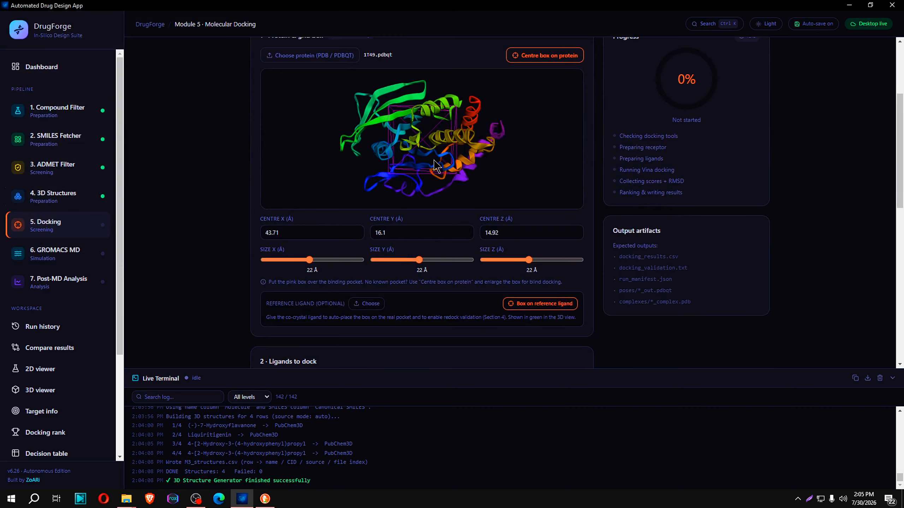
drag(437, 166, 480, 171)
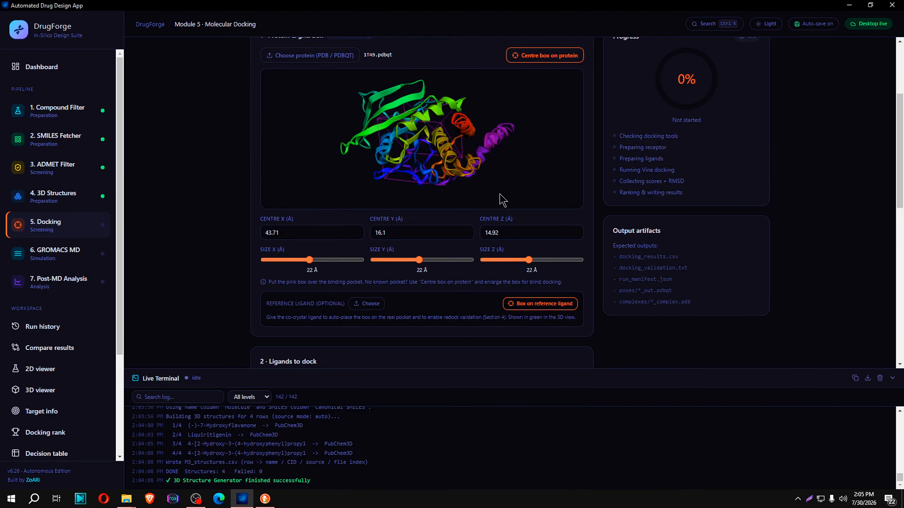
drag(423, 132, 515, 205)
drag(438, 154, 438, 185)
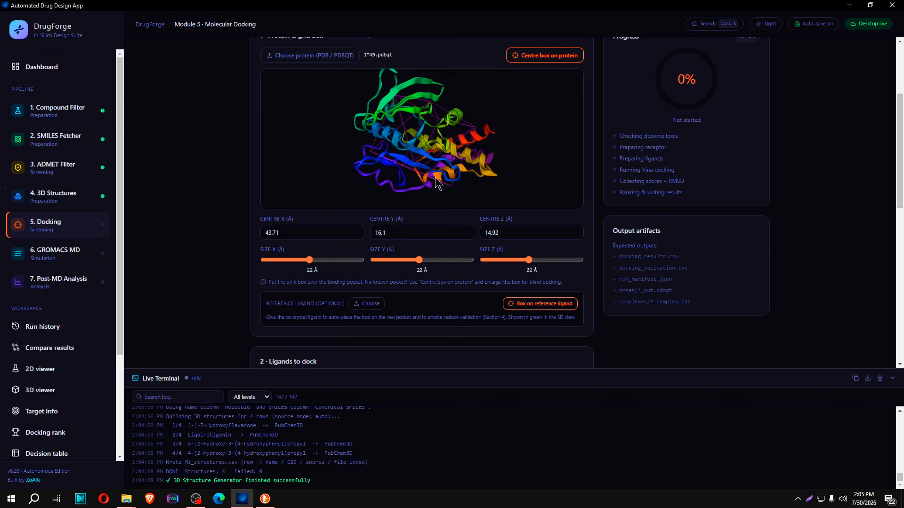
click(526, 305)
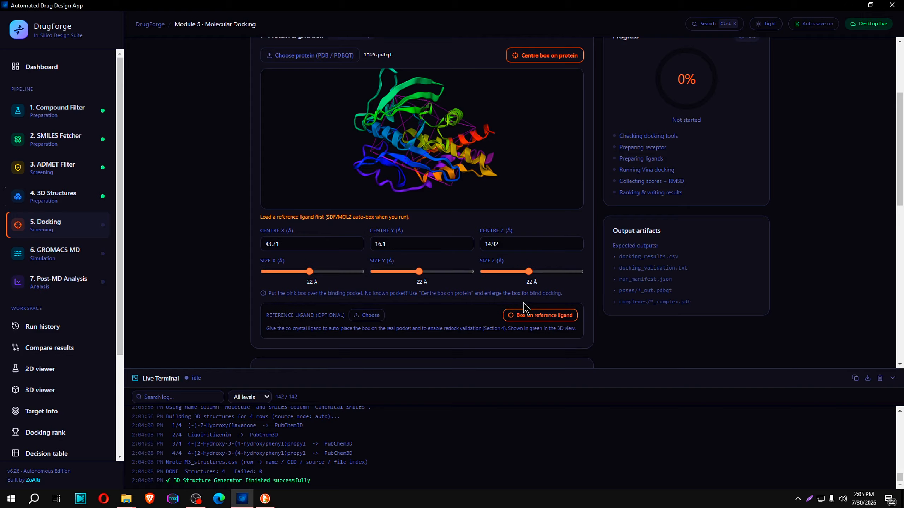
Load 1T49 from the natural ligand from protein folder, inside scopariadulcis > pyrx > ligand, as the reference ligand
click(369, 315)
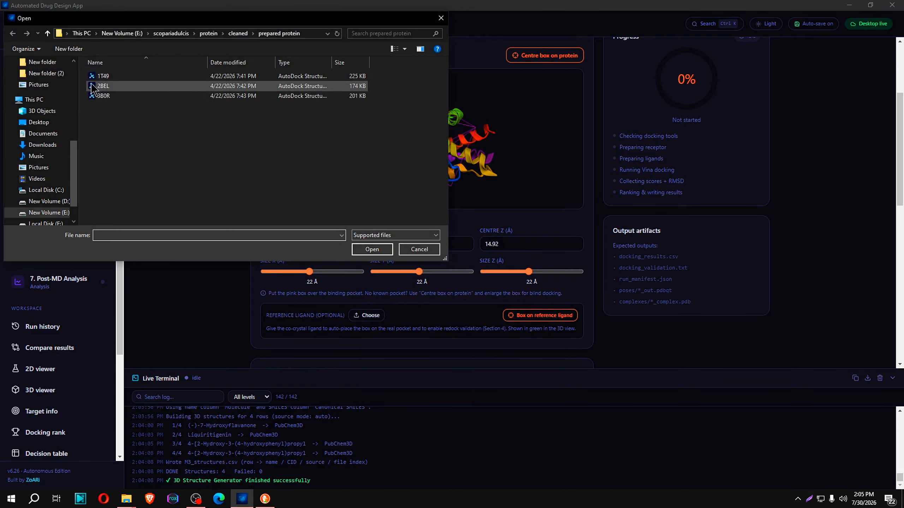
click(171, 33)
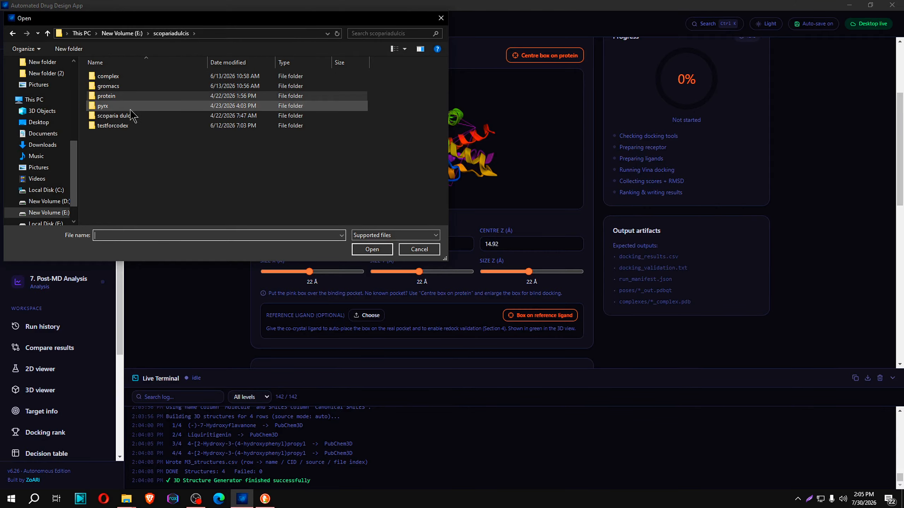
double_click(125, 117)
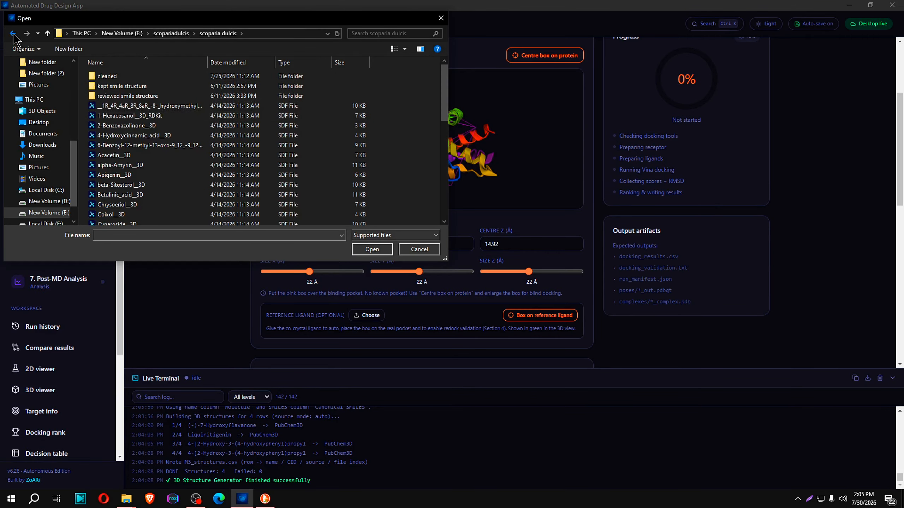
click(13, 33)
double_click(106, 105)
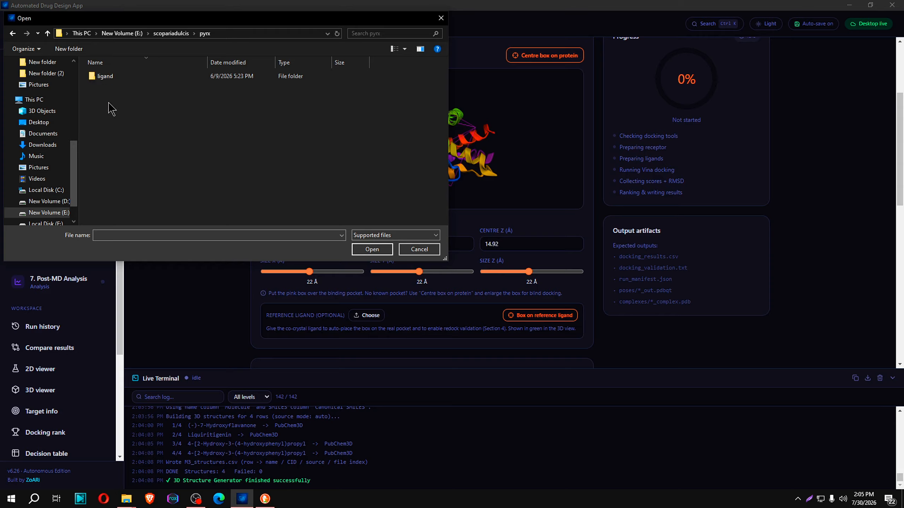
double_click(103, 76)
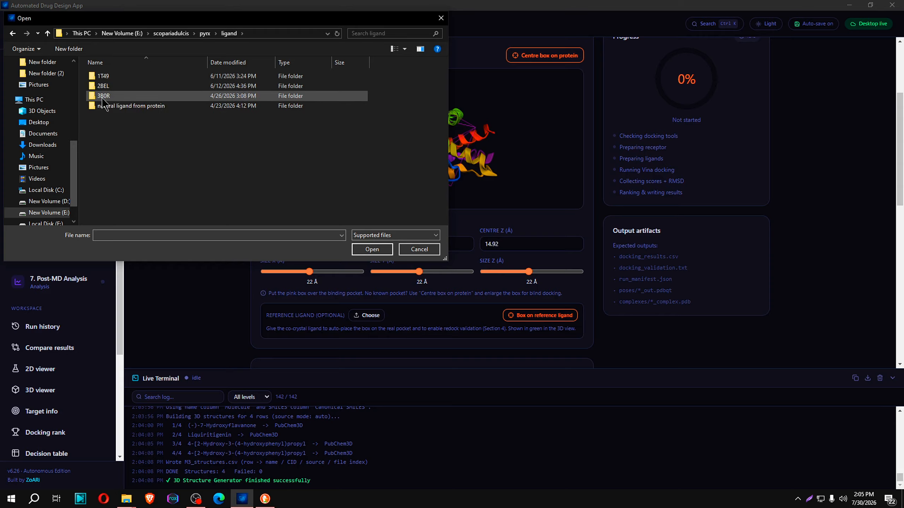
double_click(103, 76)
double_click(116, 76)
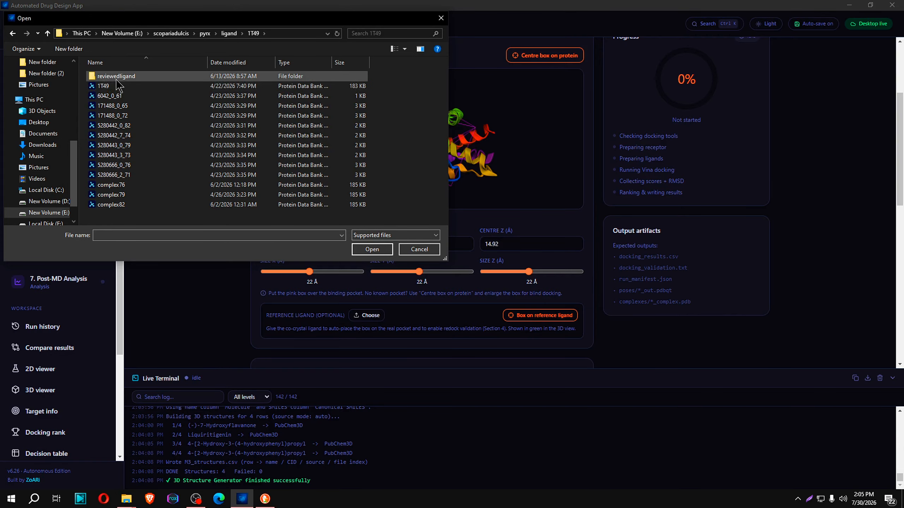
click(13, 34)
click(13, 34)
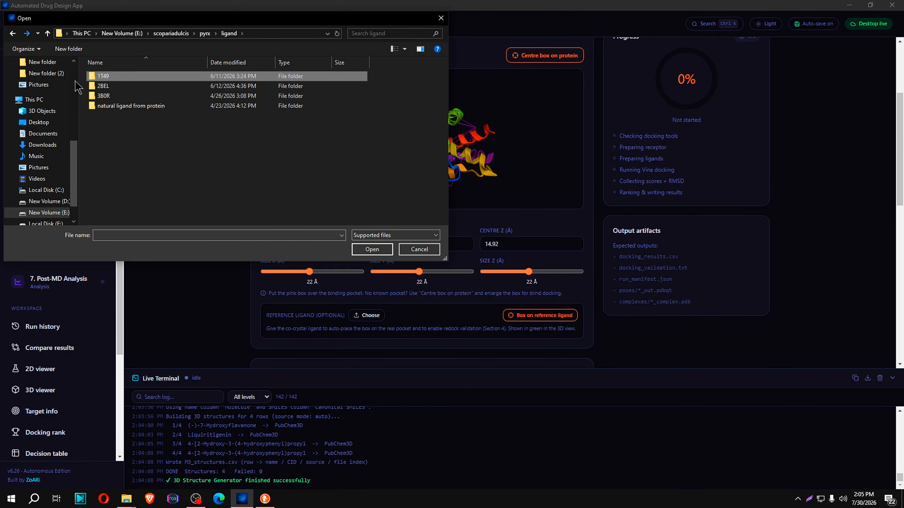
double_click(125, 105)
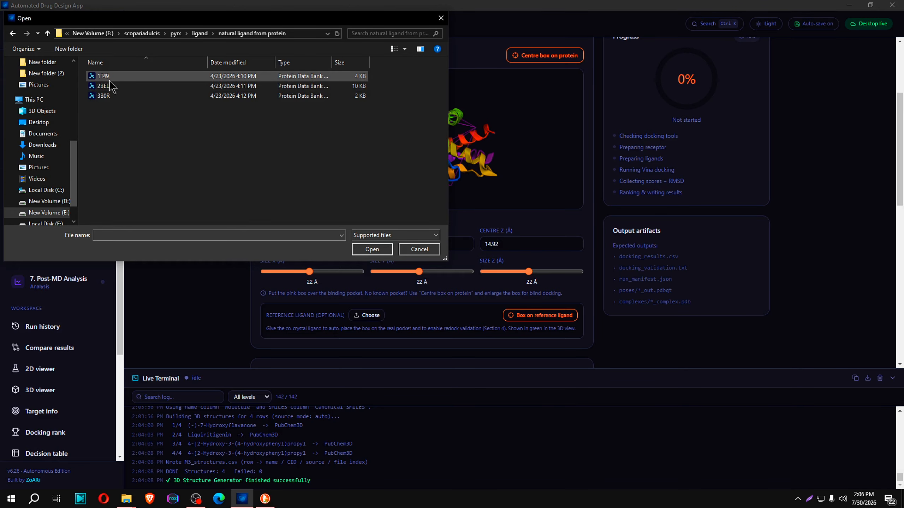
click(110, 80)
click(367, 250)
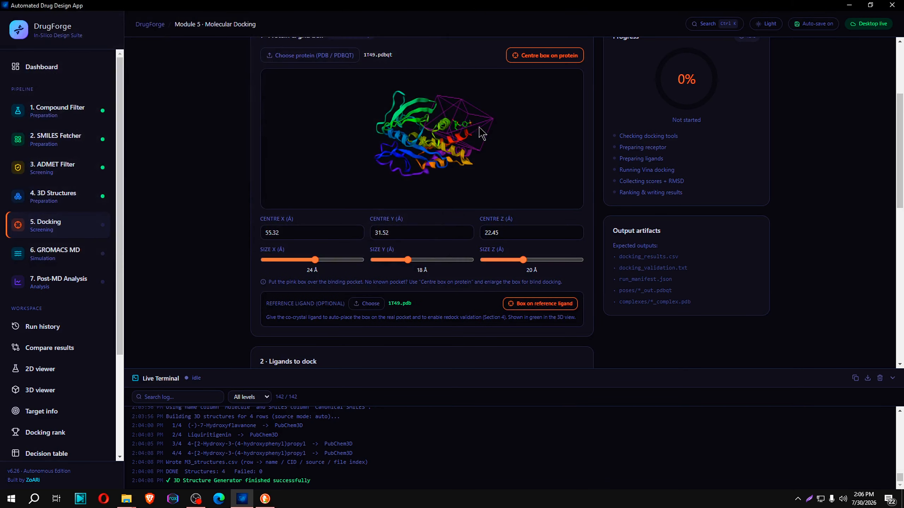
Examine the reference ligand and grid box placement on the 1T49 protein in the 3D view, up close and from several angles
scroll(459, 137, up, 8)
scroll(420, 151, down, 8)
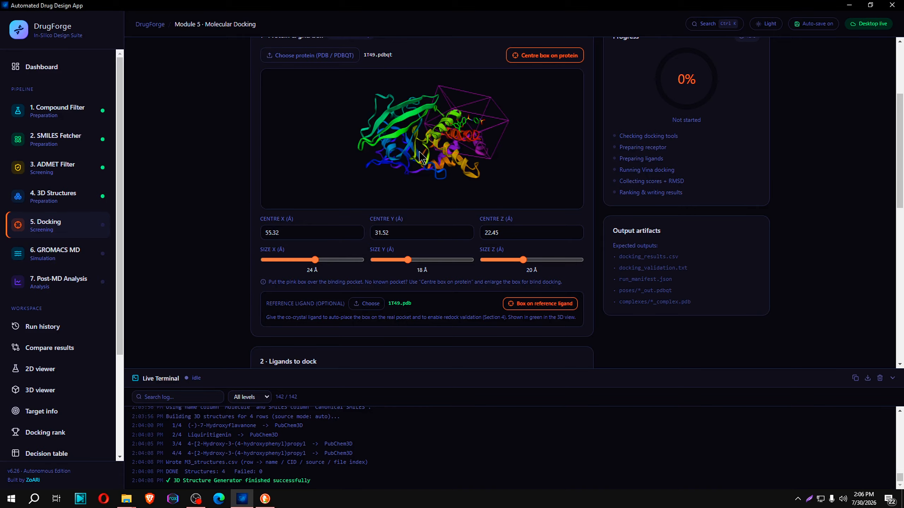
drag(519, 110, 437, 120)
scroll(437, 120, up, 3)
scroll(440, 124, down, 3)
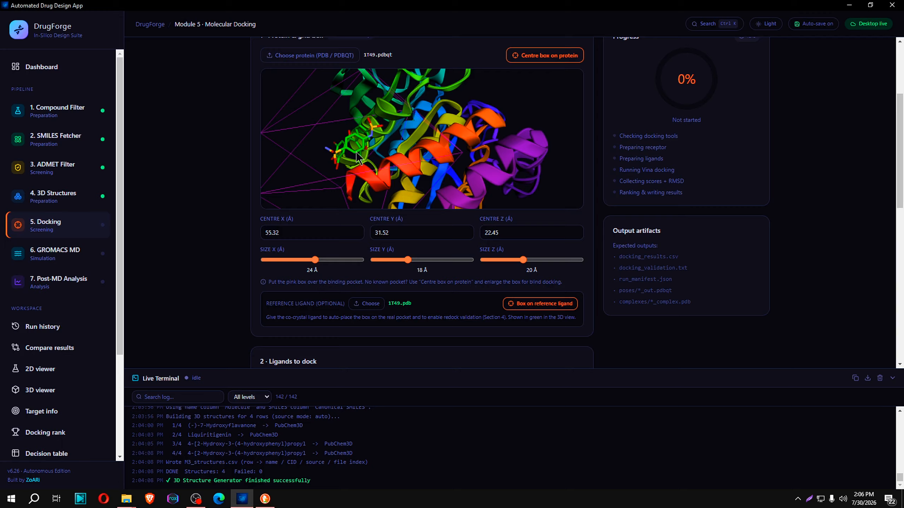
drag(356, 157, 410, 153)
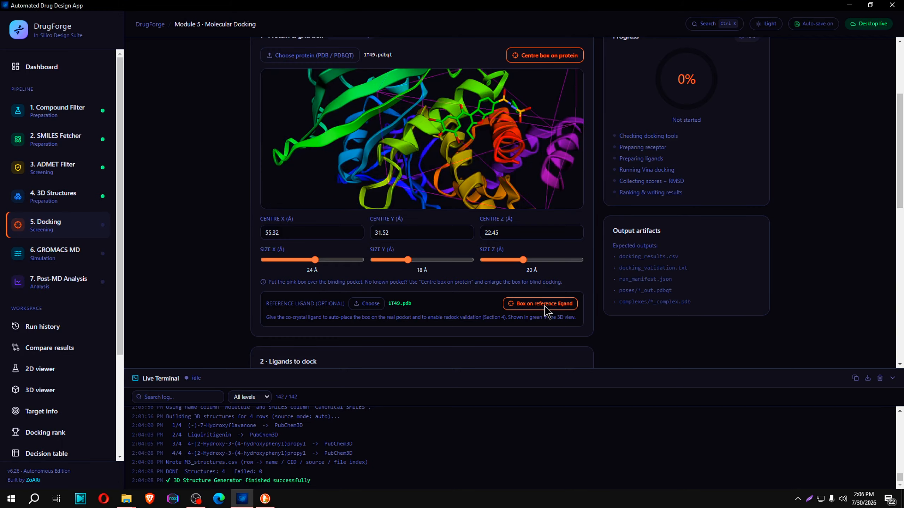
Enlarge the grid box around the reference ligand to 40 Å in X, Y and Z and inspect its coverage in 3D
drag(527, 180, 492, 176)
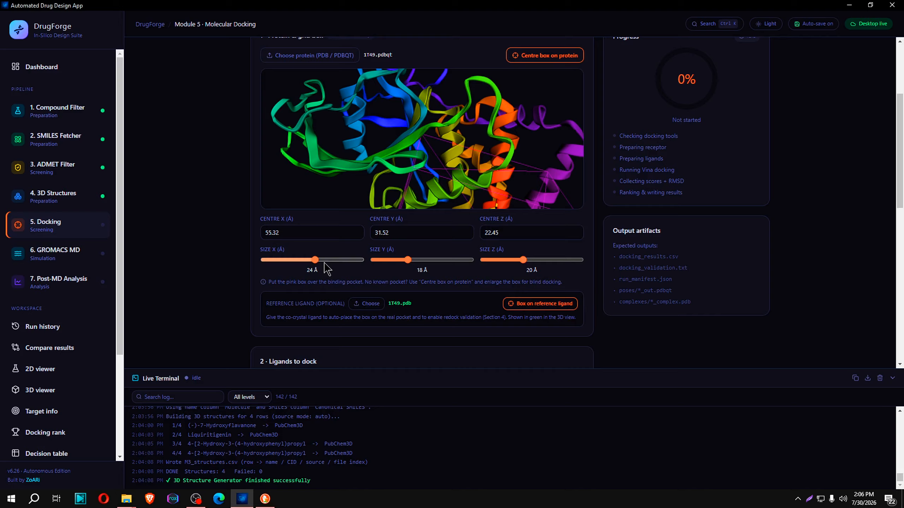
drag(315, 260, 580, 260)
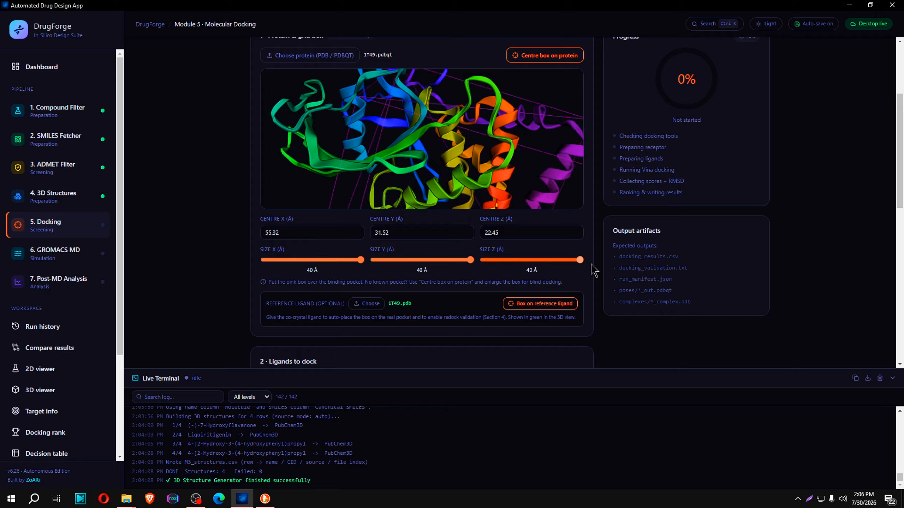
drag(505, 200, 441, 126)
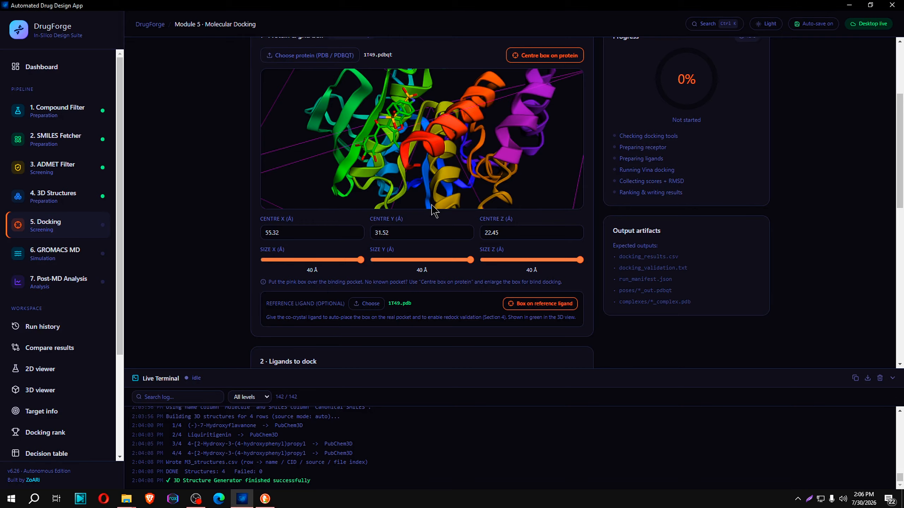
Try the grid box centred on the protein and on the reference ligand, comparing both placements in the 3D view
scroll(432, 205, down, 3)
click(540, 57)
drag(439, 144, 543, 167)
click(555, 304)
drag(503, 190, 454, 179)
Centre the grid box on the 1T49 protein and enlarge it to 40 Å in X, Y and Z
click(556, 60)
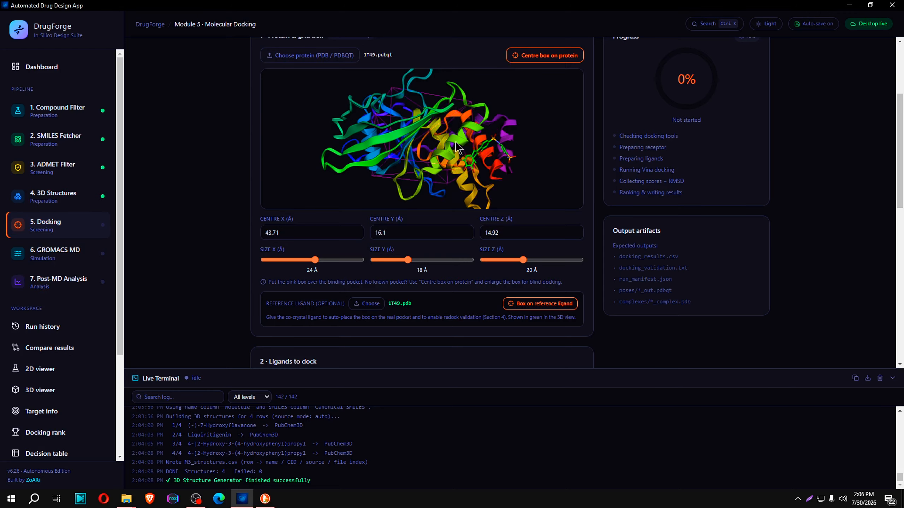
drag(456, 142, 487, 140)
drag(318, 260, 581, 260)
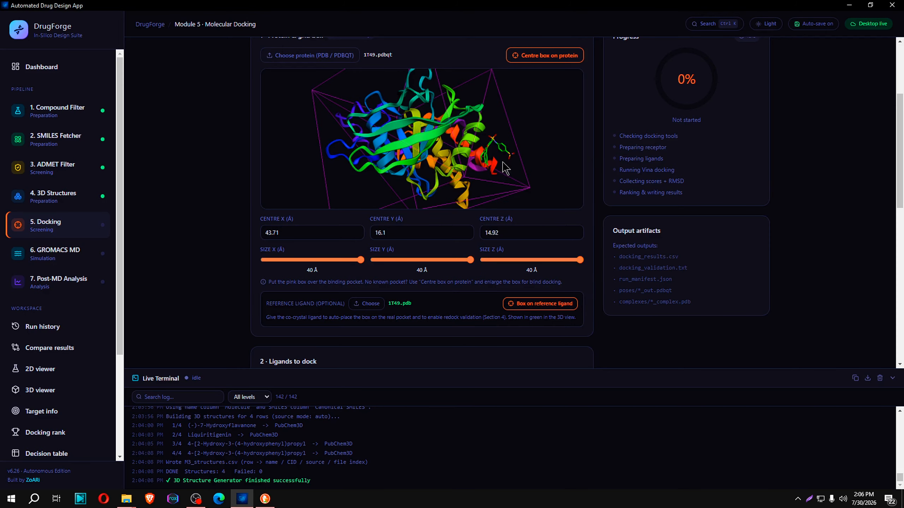
drag(505, 167, 459, 86)
Set the kept structures folder to the accepted folder inside Downloads > New folder (3) > admet
scroll(413, 185, down, 3)
scroll(379, 284, down, 5)
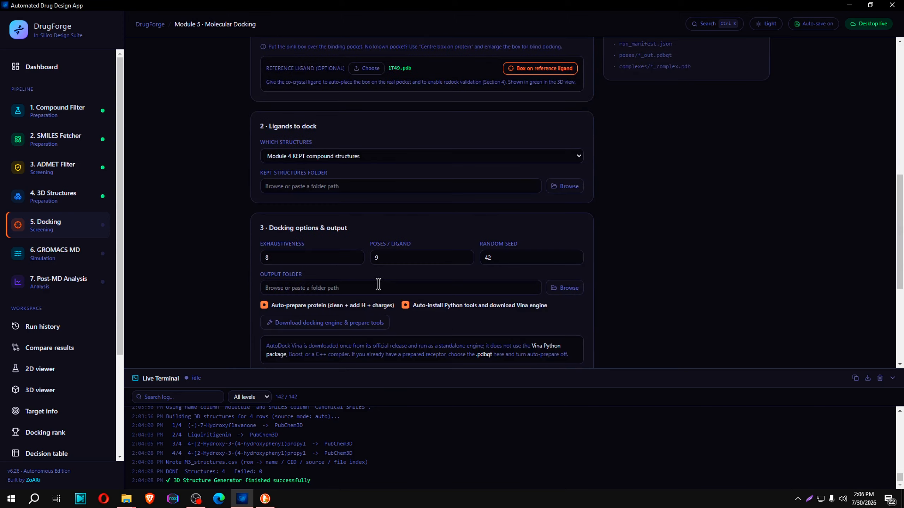
click(566, 186)
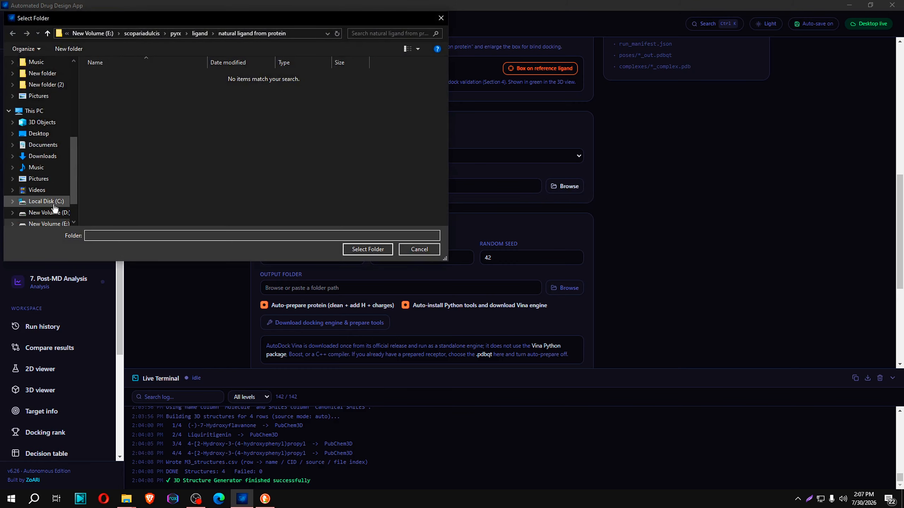
click(49, 156)
double_click(110, 89)
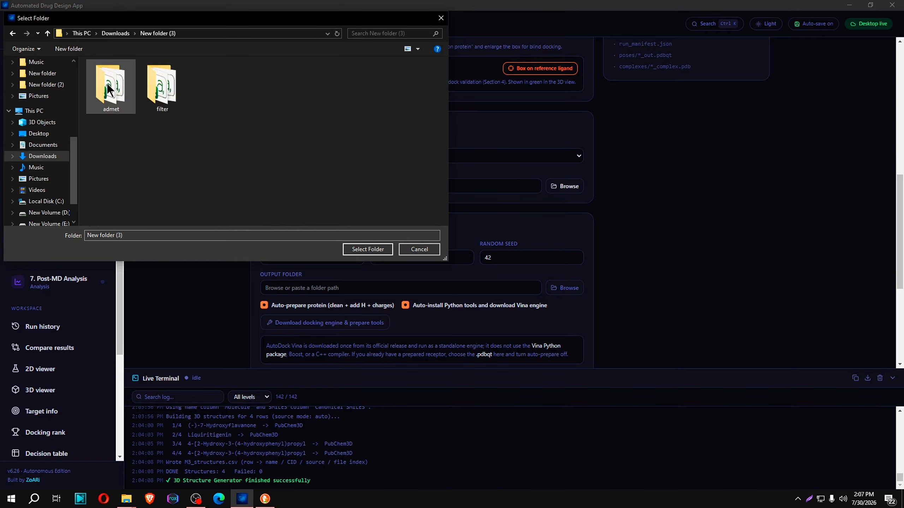
click(171, 96)
click(128, 93)
double_click(121, 95)
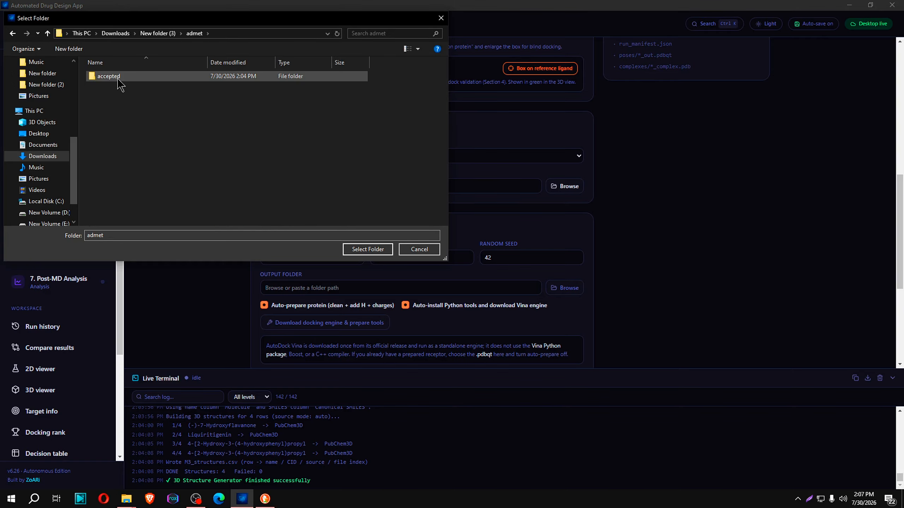
click(116, 78)
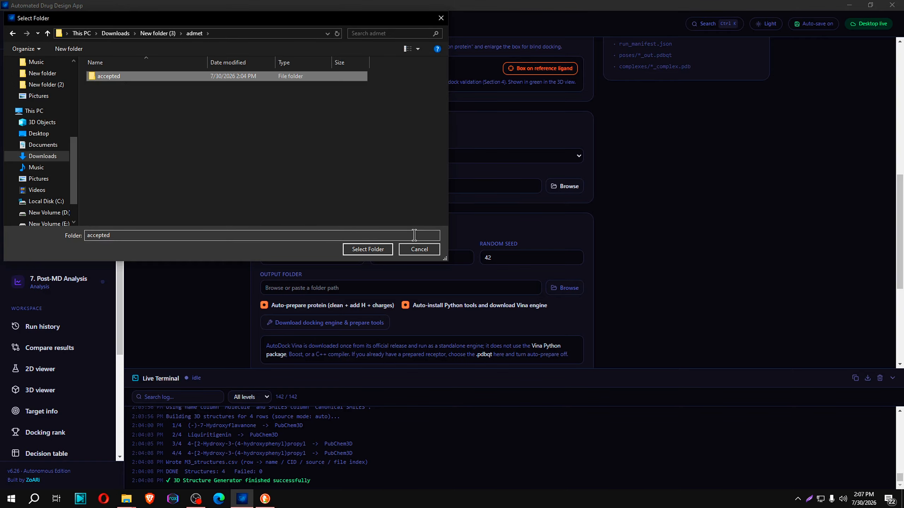
click(373, 249)
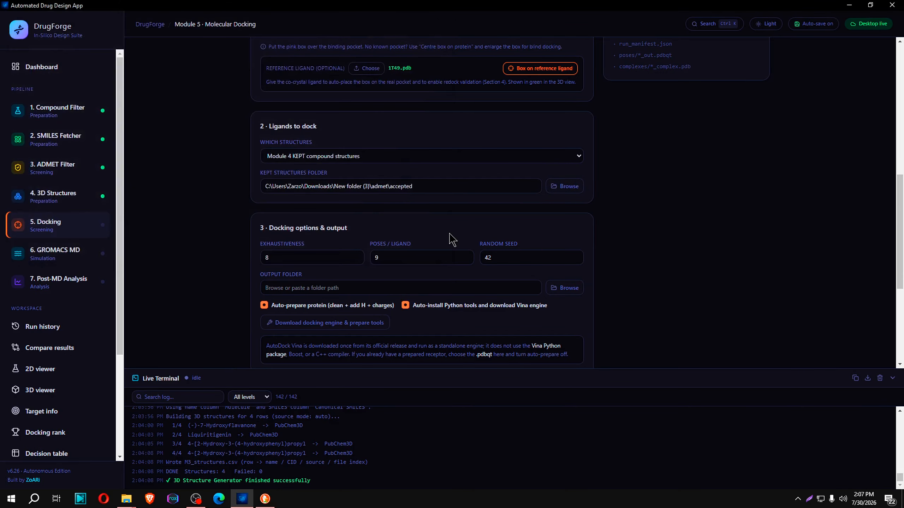
Browse for the docking output folder and create a folder named accepted dock inside the accepted folder
click(553, 287)
right_click(173, 132)
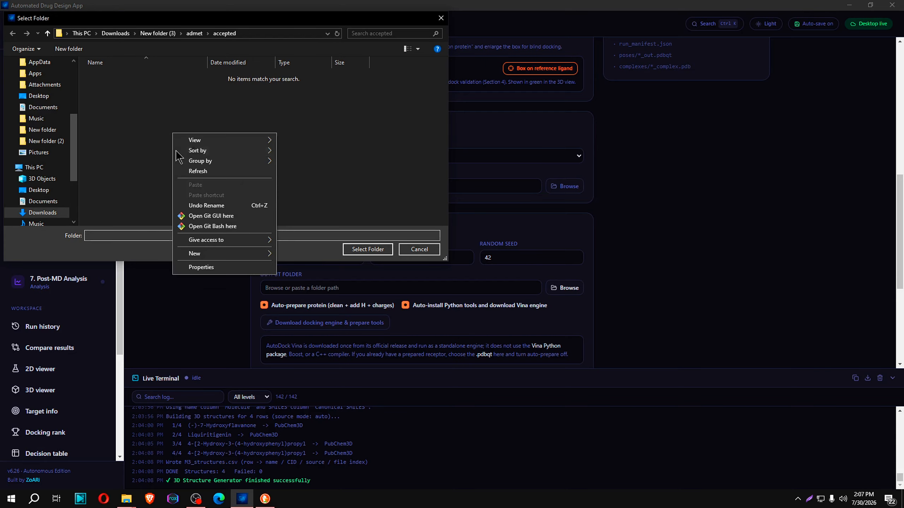
mouse_move(200, 252)
click(295, 255)
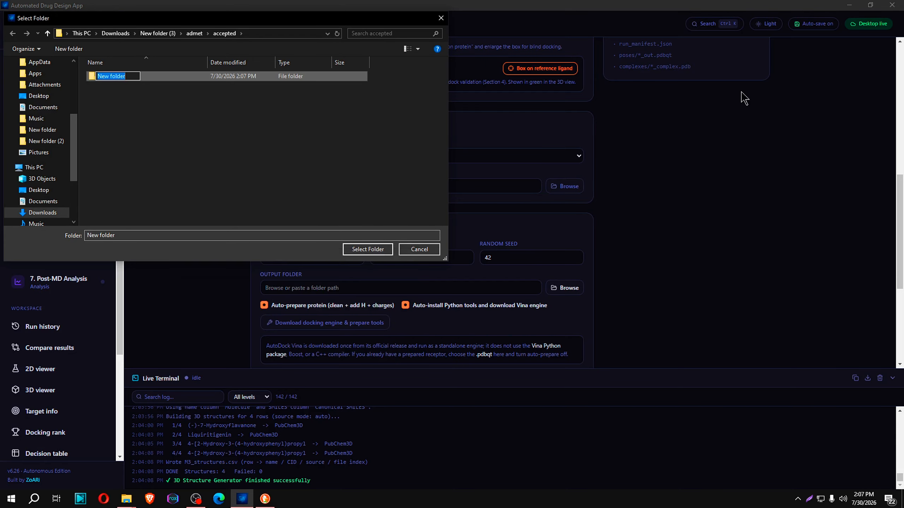
text(acc)
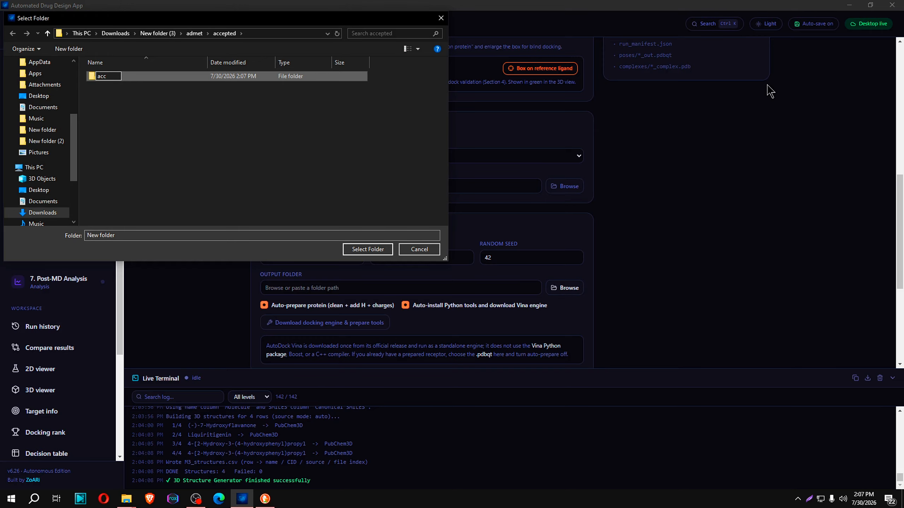
text(epted dock)
key(Return)
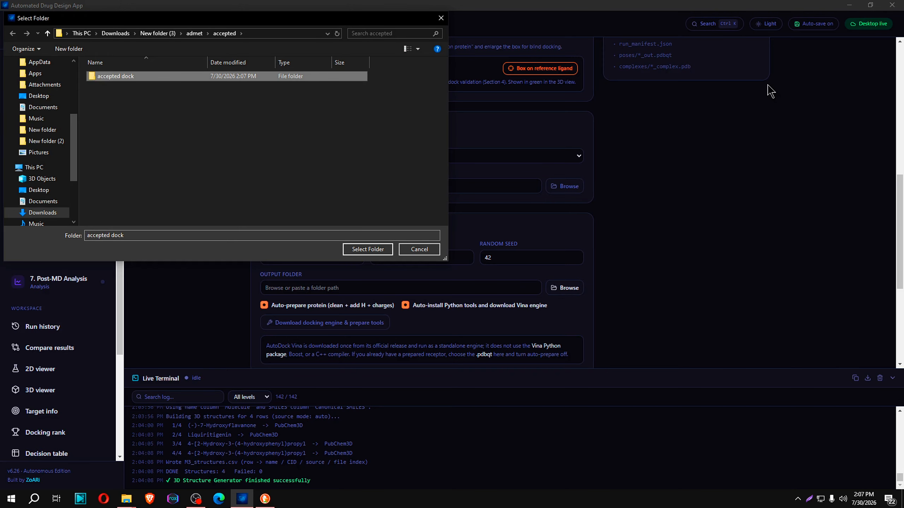
Rename the accepted dock folder as accepted dock app and select it as the docking output folder
right_click(140, 78)
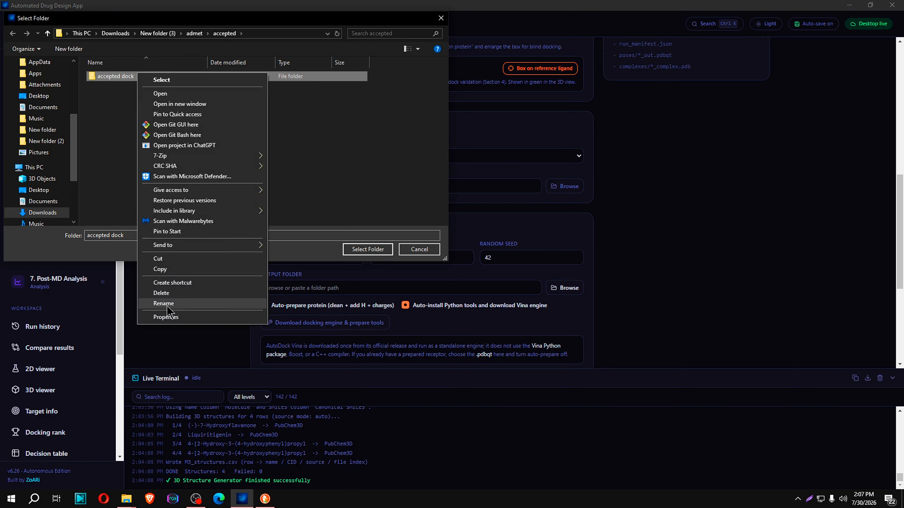
click(220, 303)
click(126, 76)
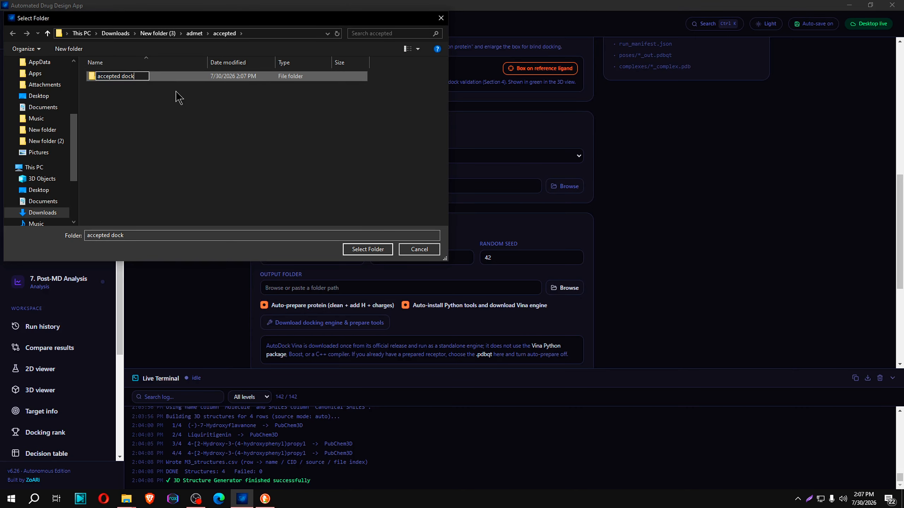
click(151, 86)
click(114, 77)
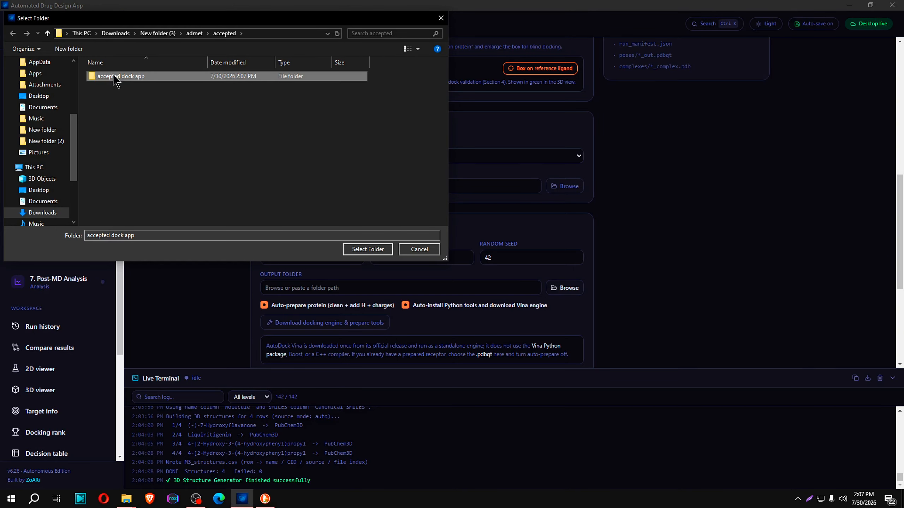
click(368, 249)
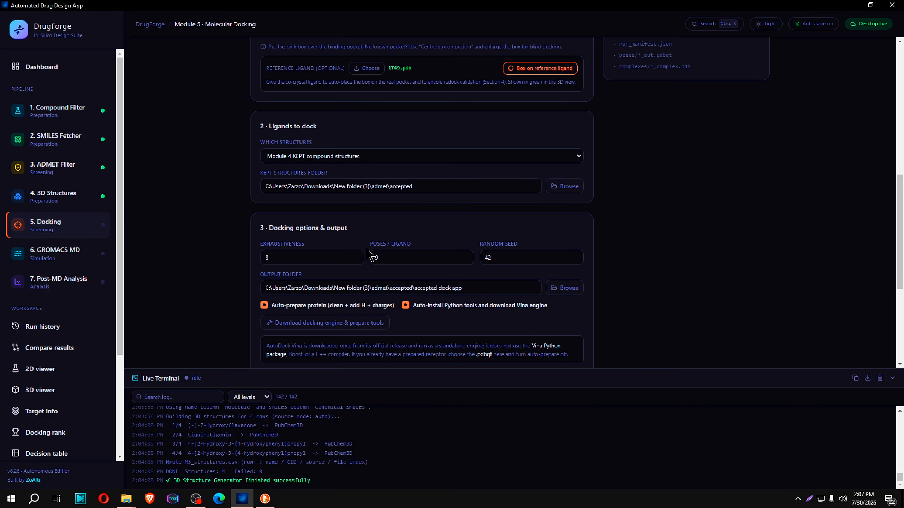
Run the docking with the existing options and check the compounds' best affinities in the log
scroll(391, 251, down, 5)
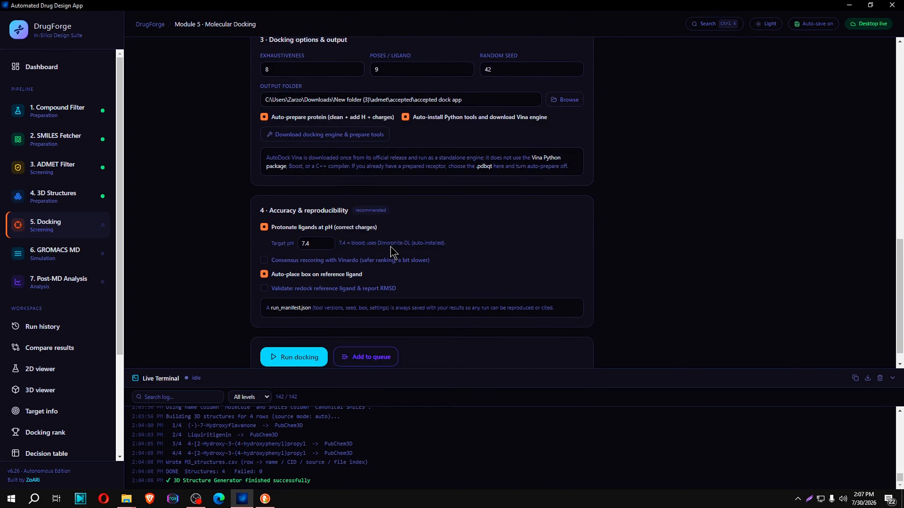
click(294, 357)
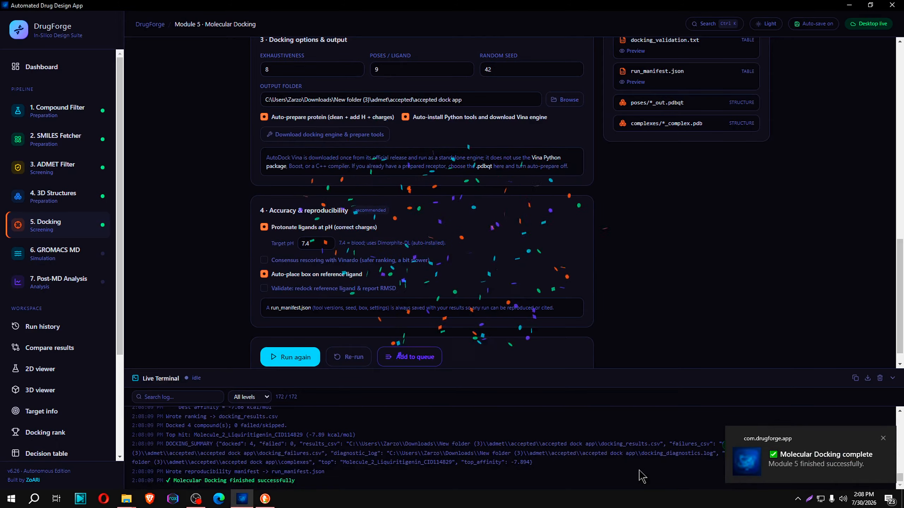
scroll(289, 457, up, 2)
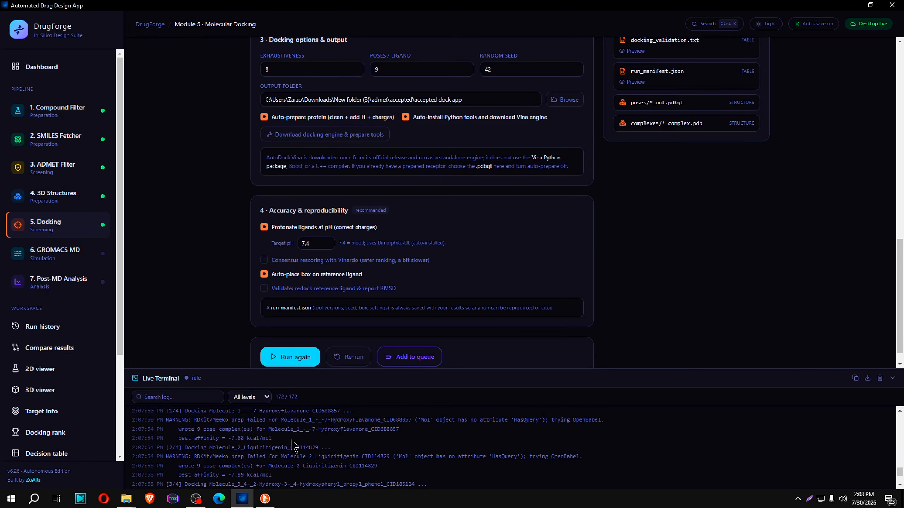
drag(177, 440, 282, 442)
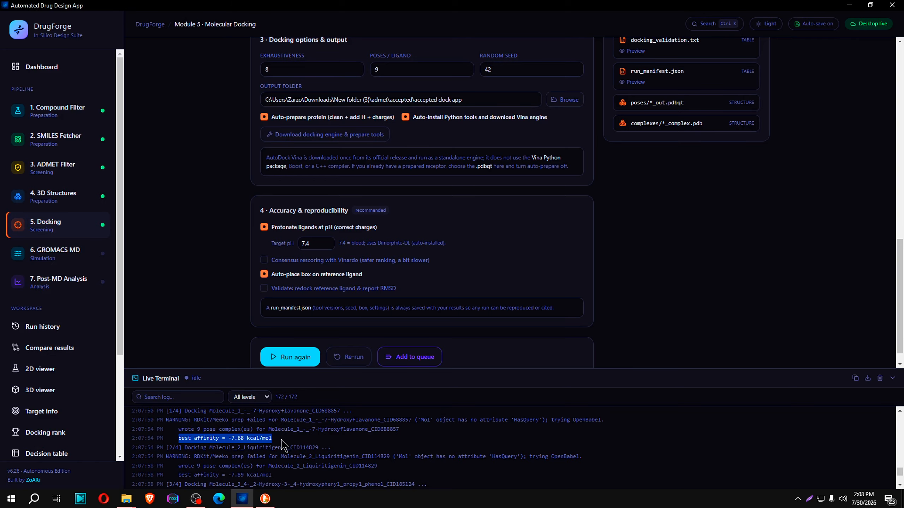
Open docking_results from the accepted dock app folder in Excel and widen the Compound, Affinity_kcal_per_mol and RMSD_lower_bound columns to read the ranking
click(177, 476)
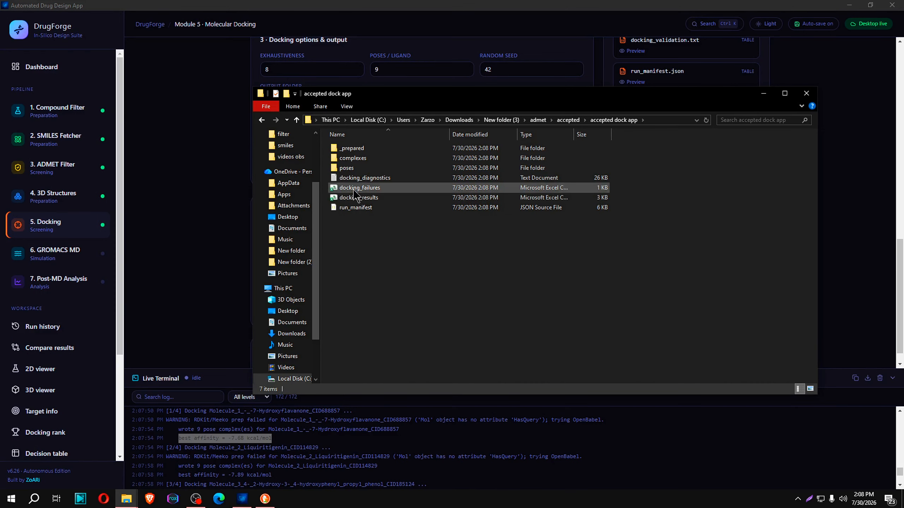
double_click(359, 198)
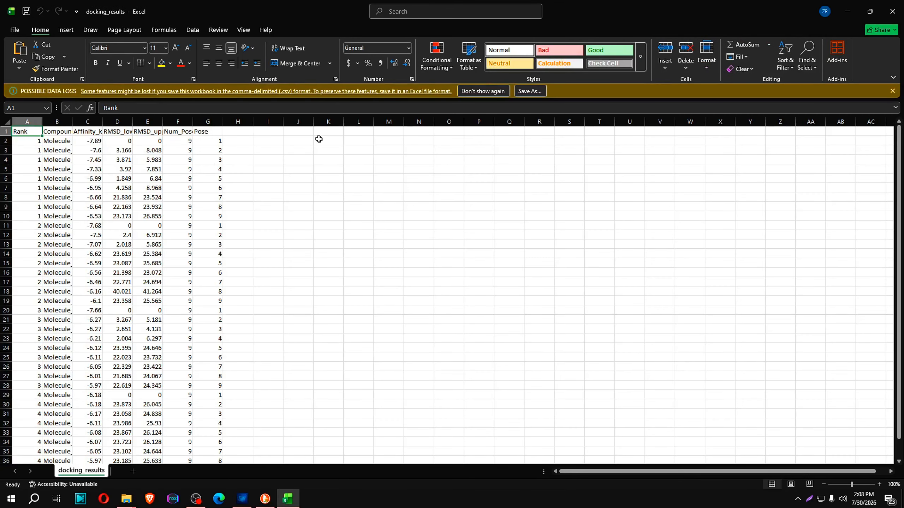
drag(73, 122, 327, 123)
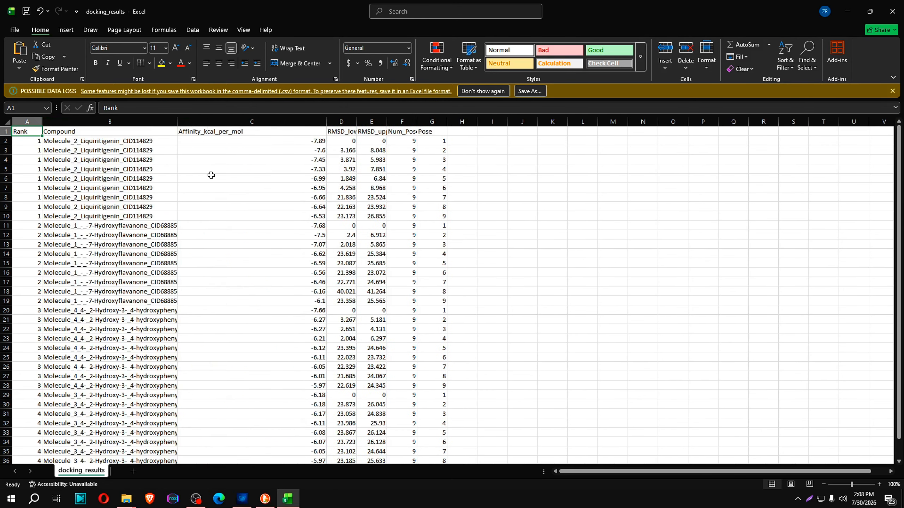
click(67, 142)
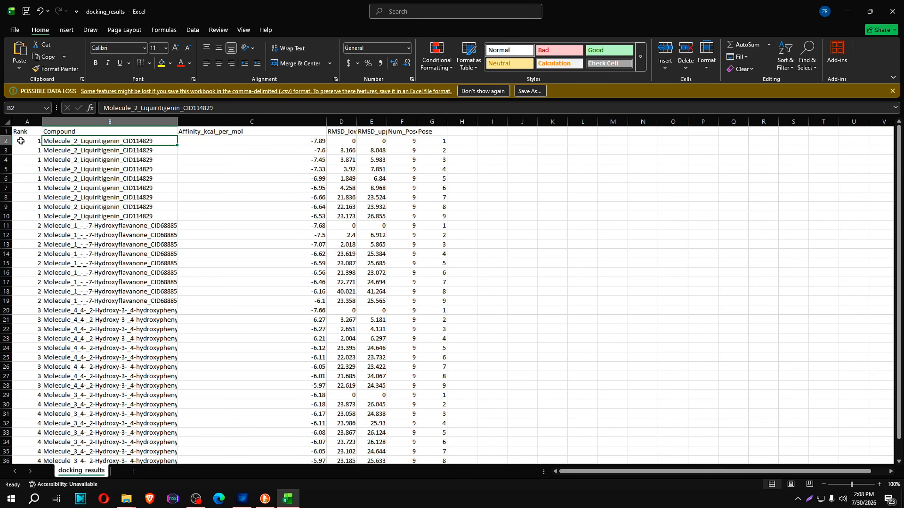
drag(356, 124, 473, 121)
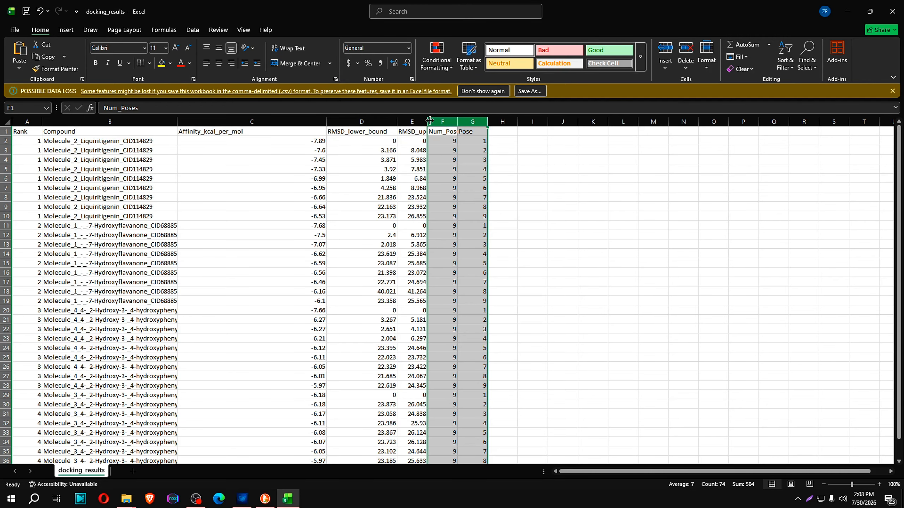
Open the first 7-Hydroxyflavanone complex from the complexes folder in PyMOL, skip activation and inspect the docked ligand from several angles
mouse_move(127, 498)
click(163, 469)
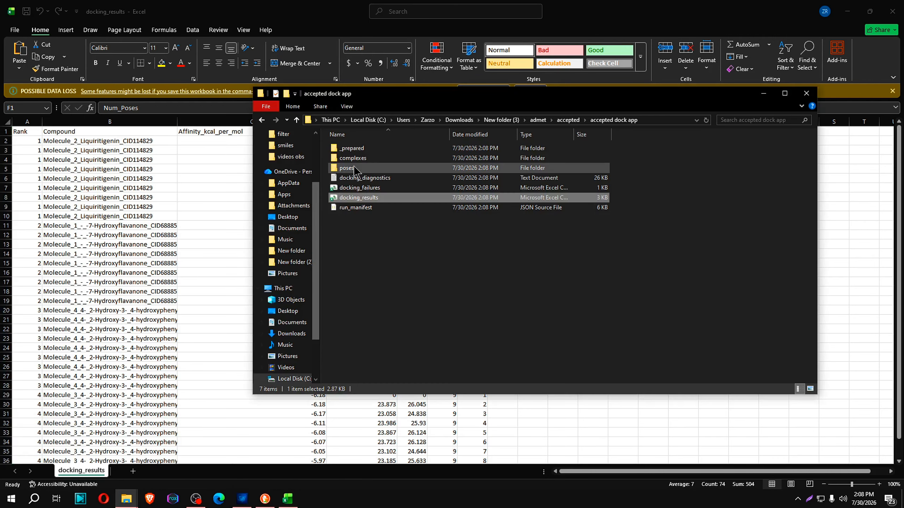
double_click(370, 159)
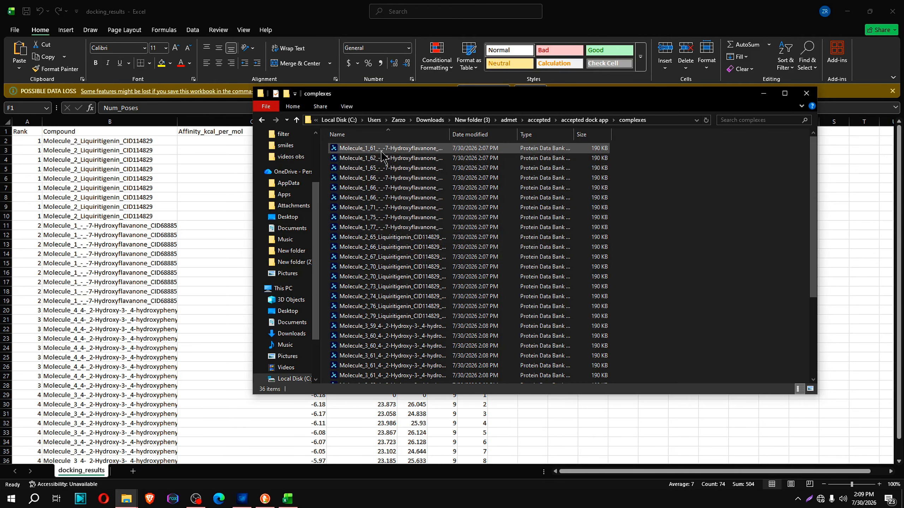
double_click(369, 148)
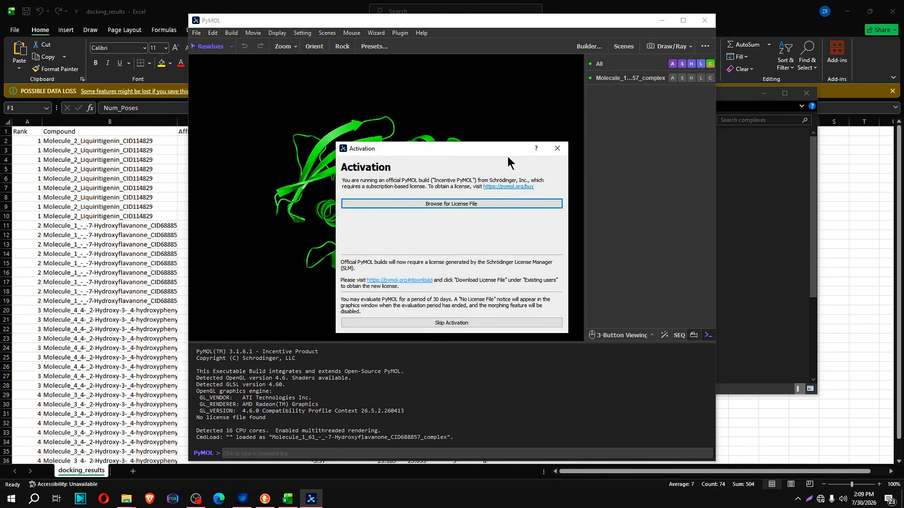
click(557, 148)
drag(325, 219, 192, 152)
click(182, 151)
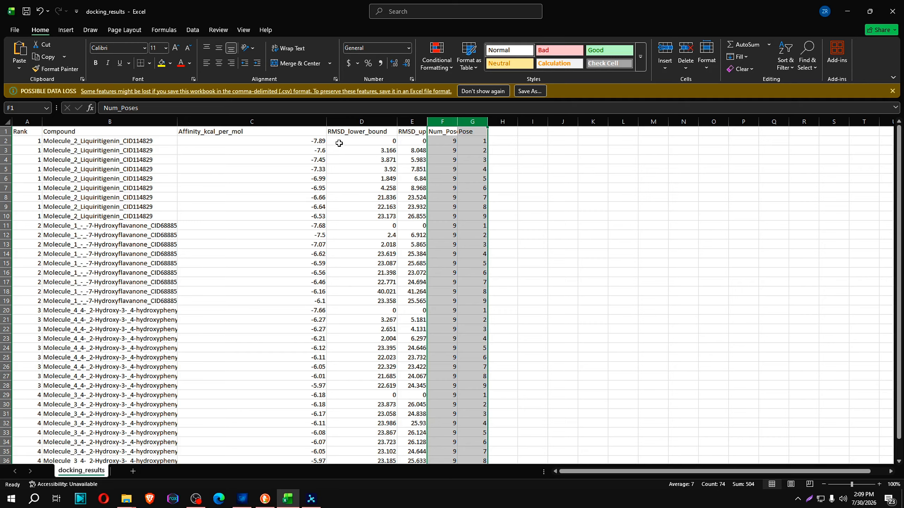
click(309, 501)
drag(437, 251, 409, 180)
Launch Discovery Studio 2025 Client
key(super)
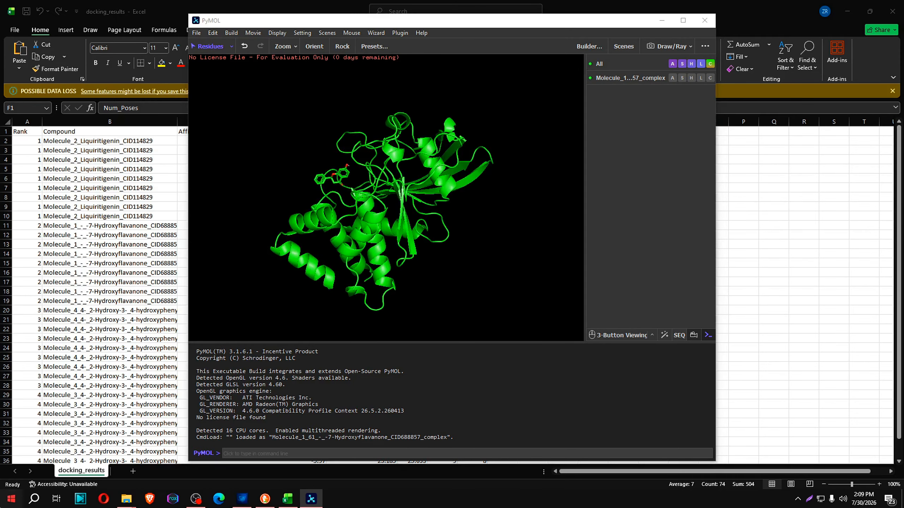
text(dis)
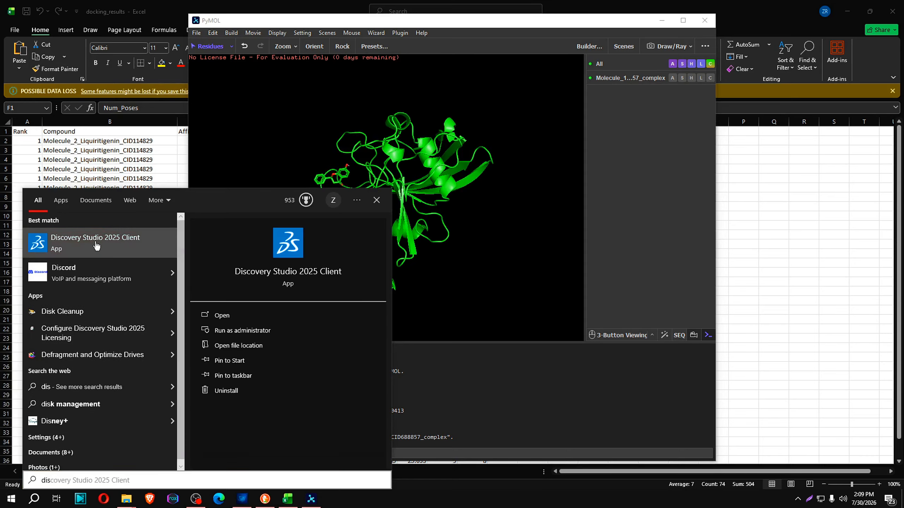
click(96, 243)
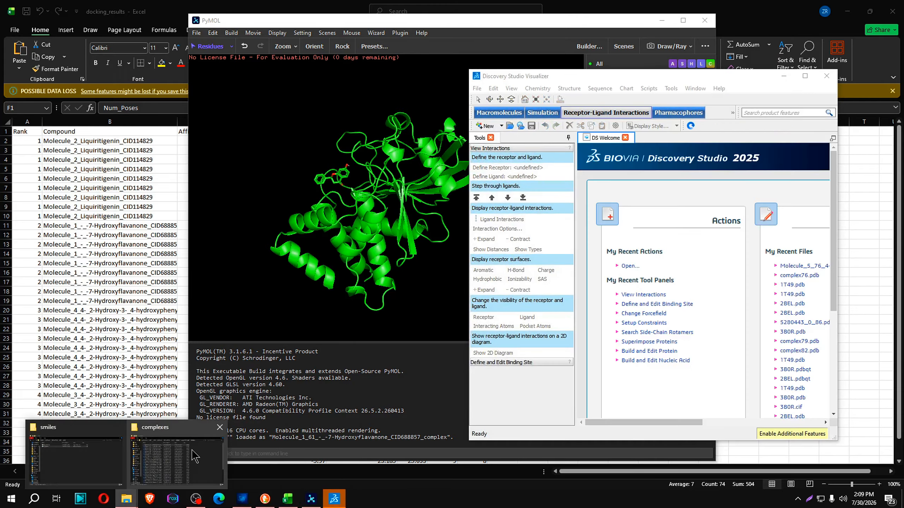
Load the first 7-Hydroxyflavanone complex, Molecule_1_61, from the complexes folder into Discovery Studio and rotate it to view the docked ligand
click(177, 459)
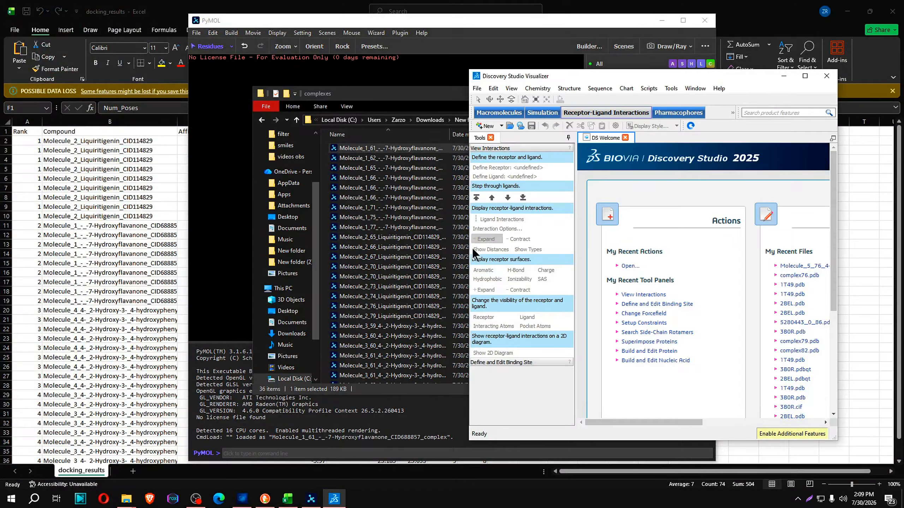
drag(388, 148, 648, 261)
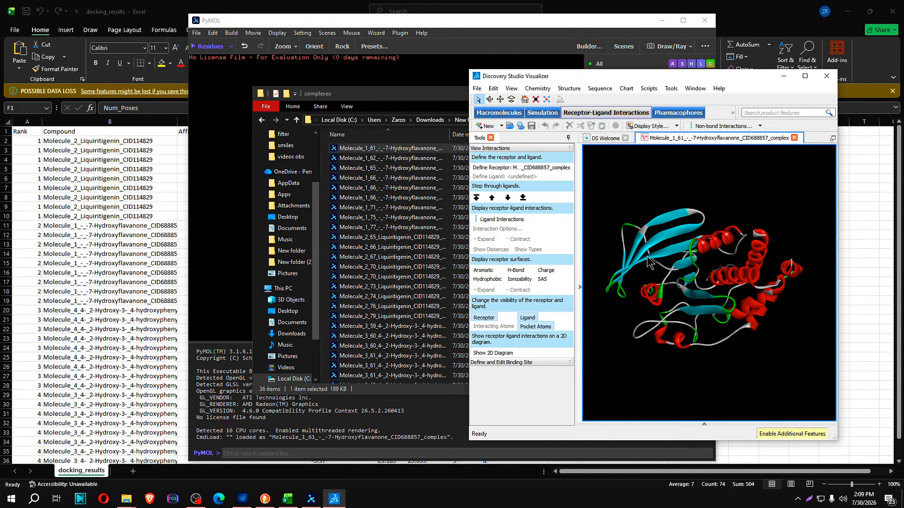
click(490, 99)
drag(701, 378, 634, 299)
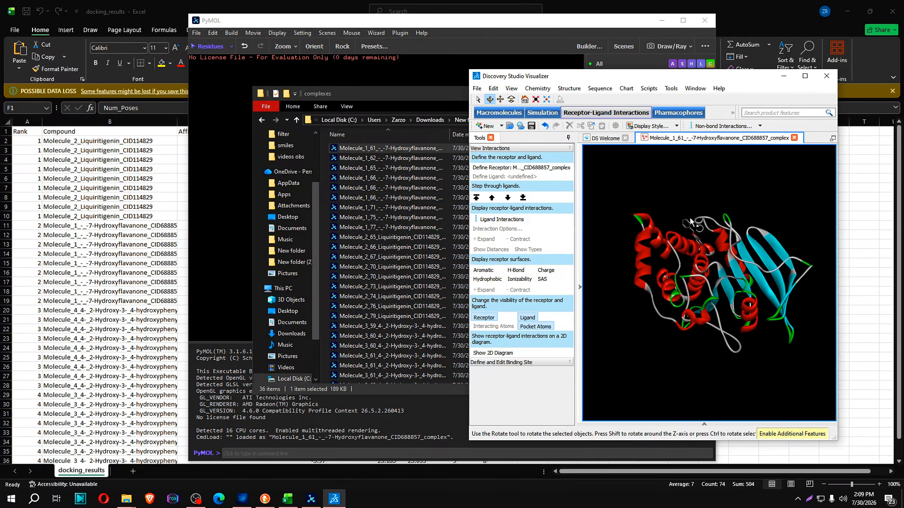
Display the complex's ligand interactions in 3D and as a 2D diagram, and close Discovery Studio without saving
click(501, 219)
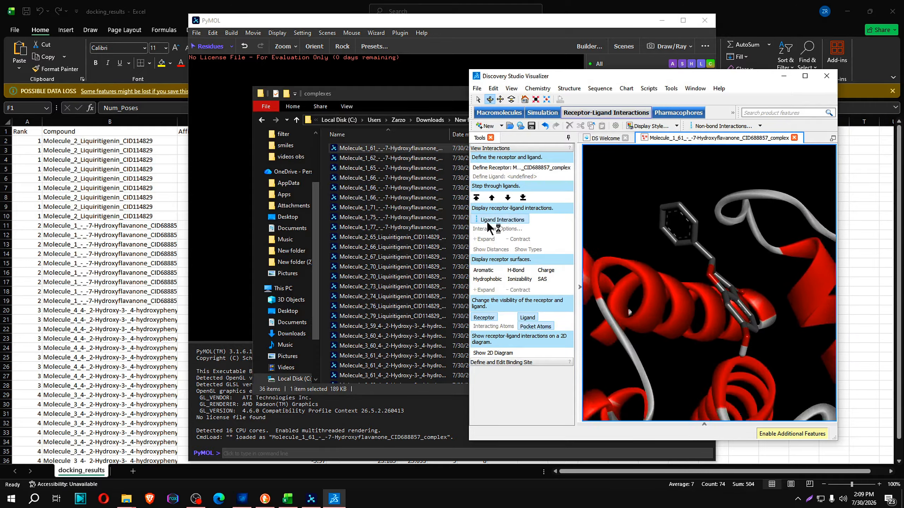
drag(648, 285, 605, 329)
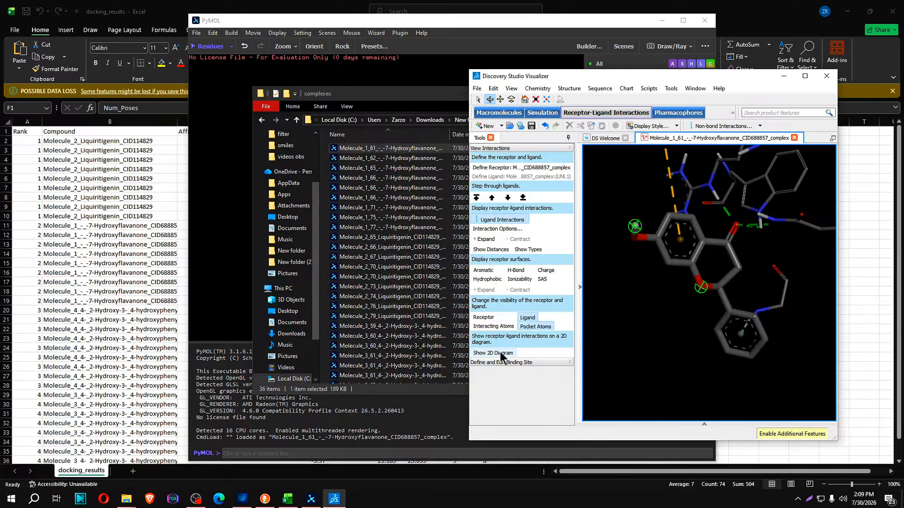
click(501, 353)
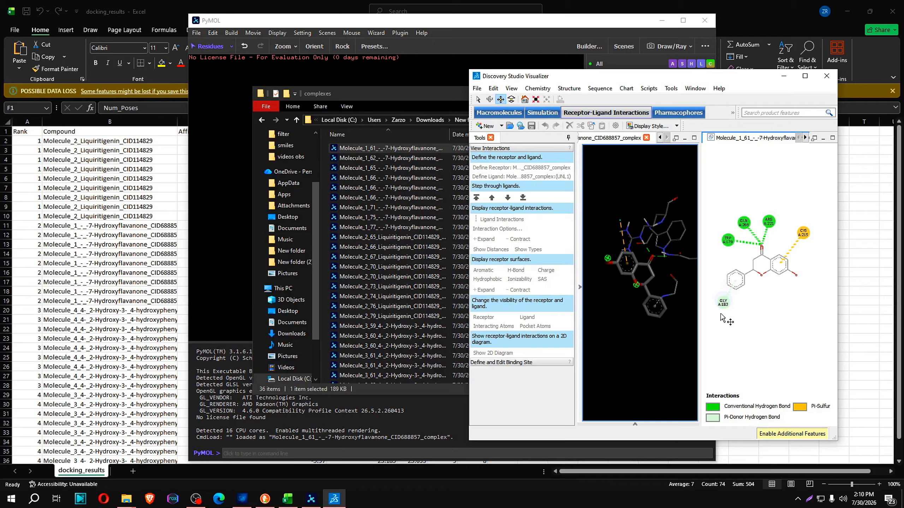
click(826, 76)
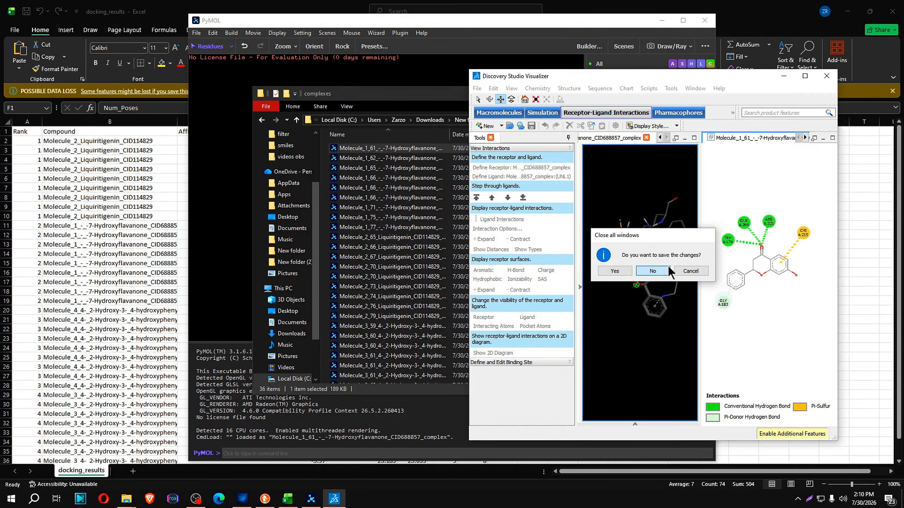
click(649, 278)
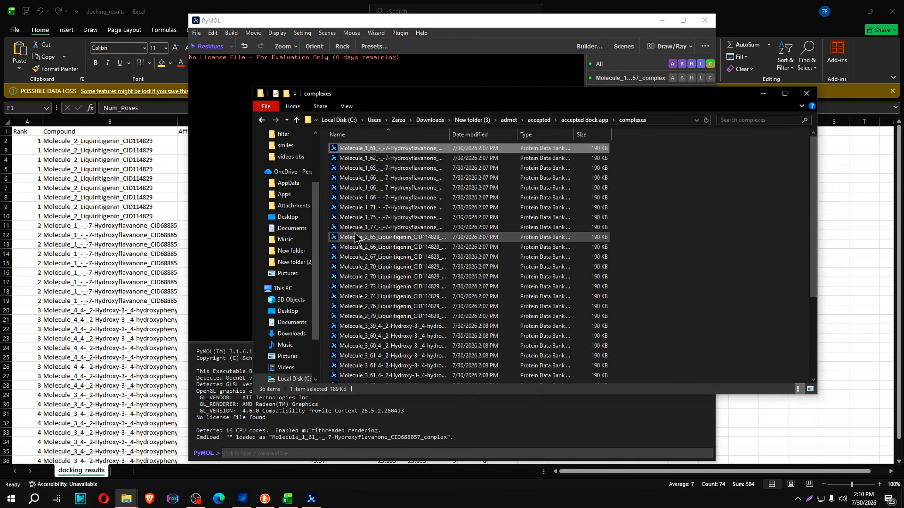
Review the complexes folder compound by compound, selecting the 7-Hydroxyflavanone and Liquiritigenin files as groups and browsing the Molecule_3 and Molecule_4 files
click(370, 229)
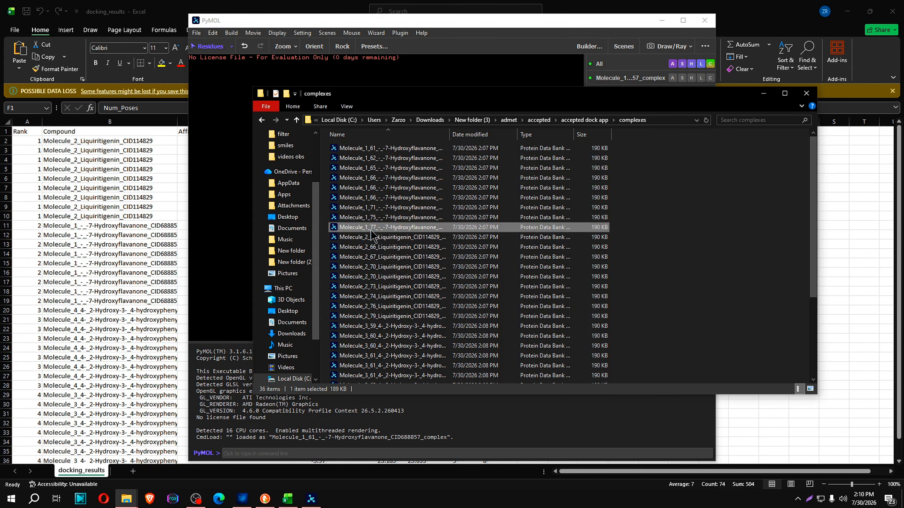
shift+click(380, 152)
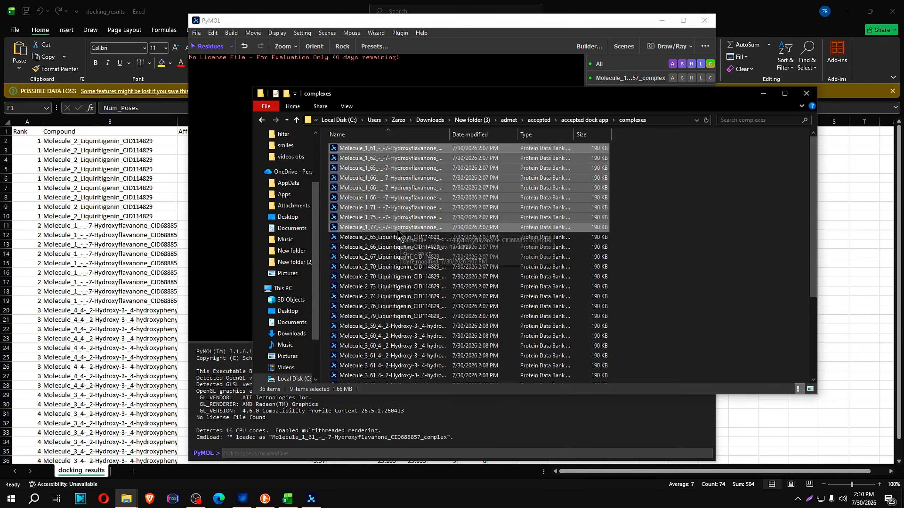
click(381, 237)
shift+click(384, 326)
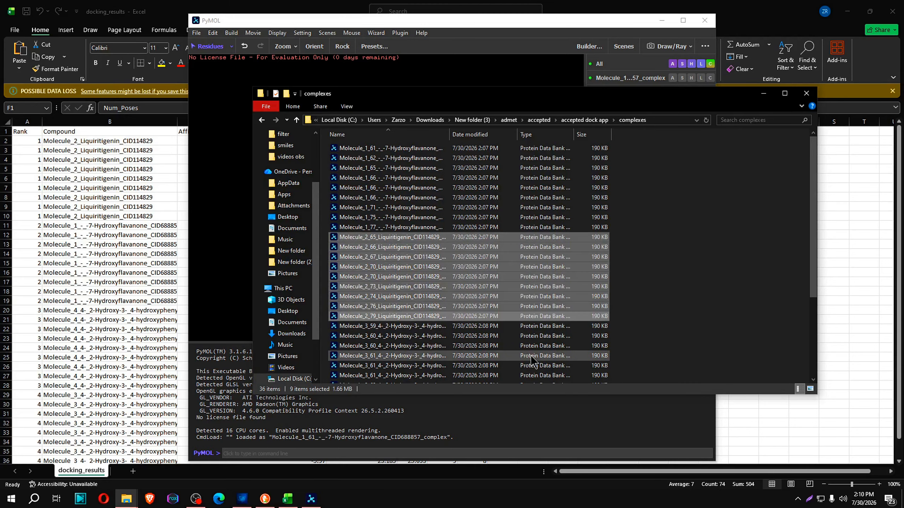
click(384, 327)
scroll(393, 364, down, 4)
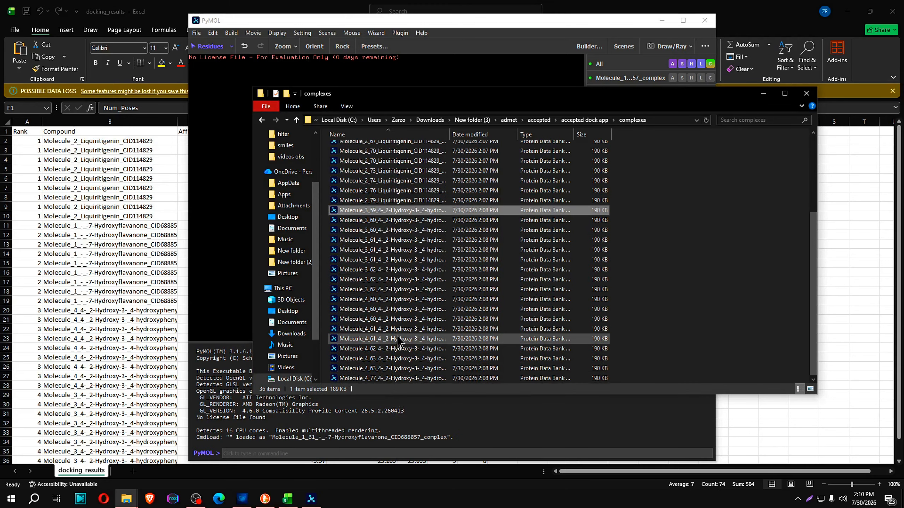
Open the 7-Hydroxyflavanone docking output from the poses folder in PyMOL, dismiss activation, inspect the ligand from several angles and close it
click(262, 120)
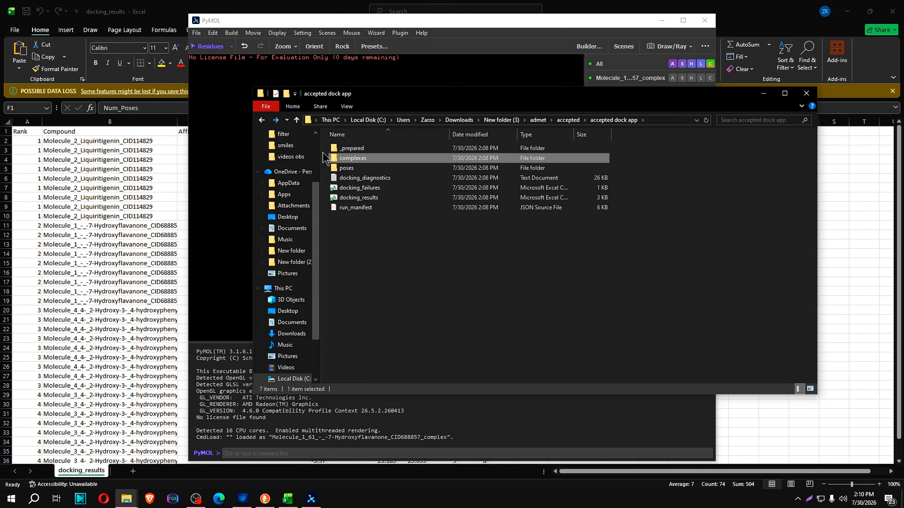
double_click(342, 159)
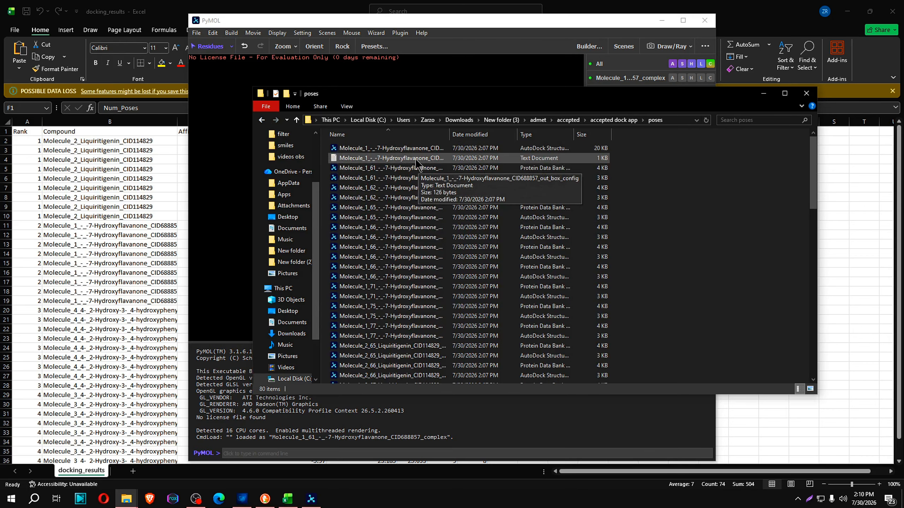
double_click(392, 149)
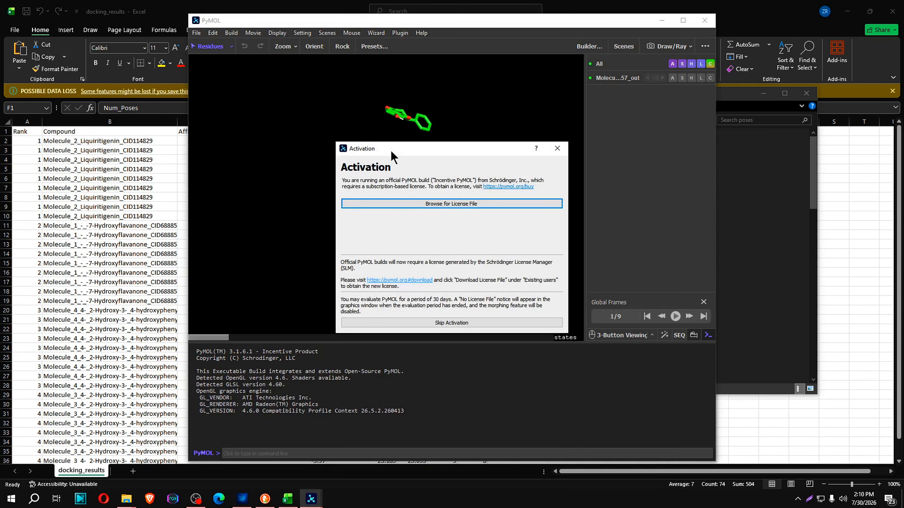
click(557, 148)
mouse_move(397, 190)
mouse_down()
mouse_move(411, 218)
mouse_move(303, 220)
mouse_move(436, 216)
mouse_move(557, 168)
mouse_up()
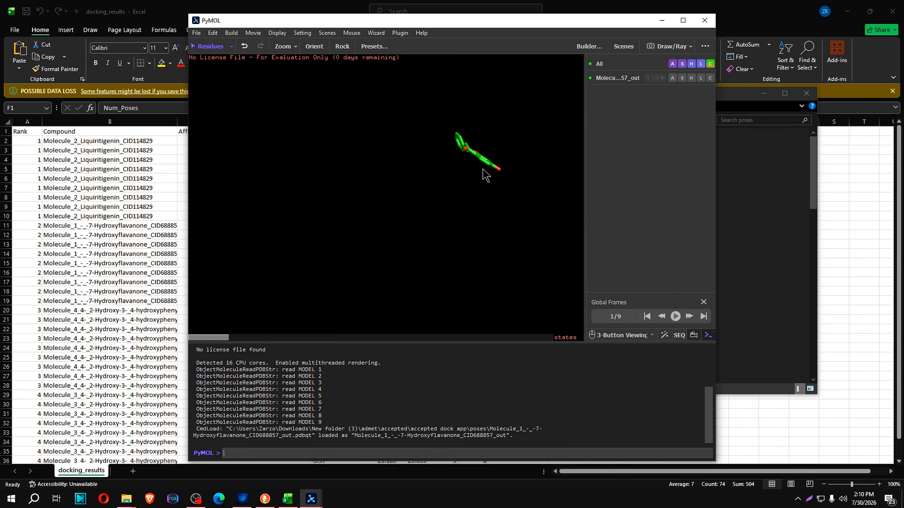
drag(484, 175, 586, 164)
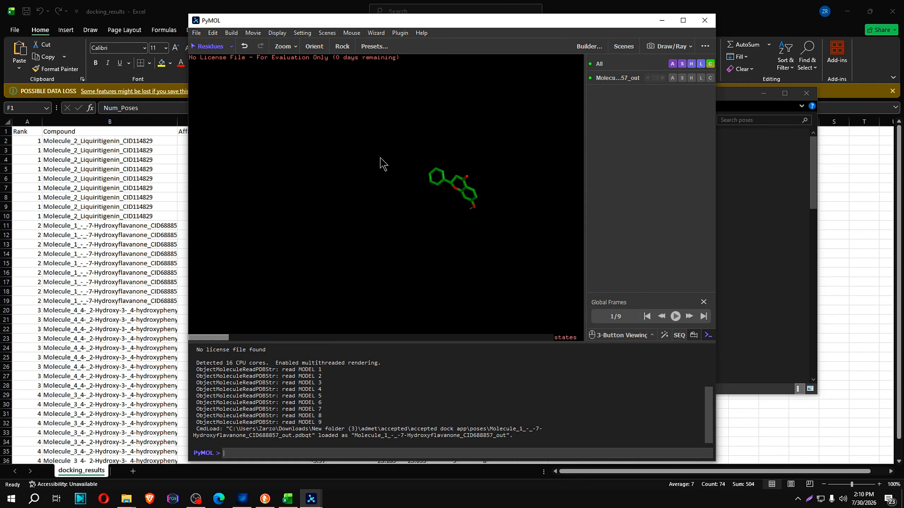
drag(379, 163, 498, 174)
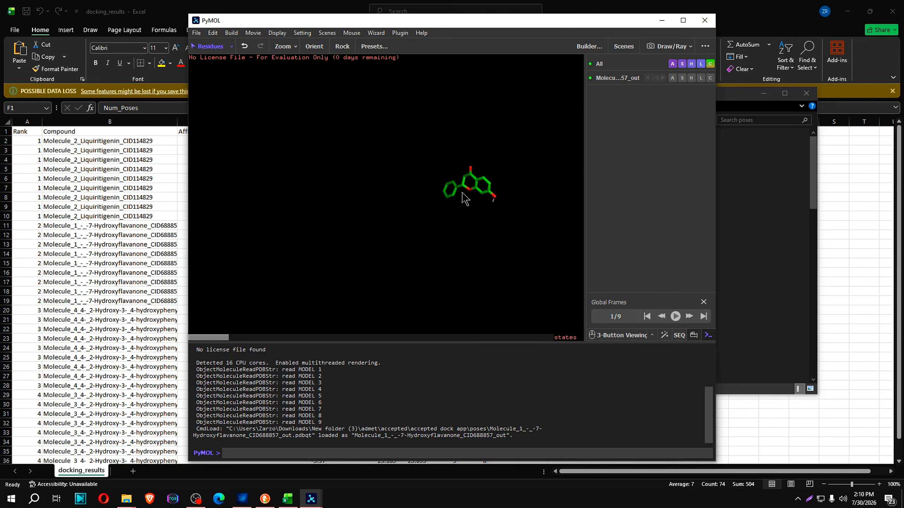
click(705, 20)
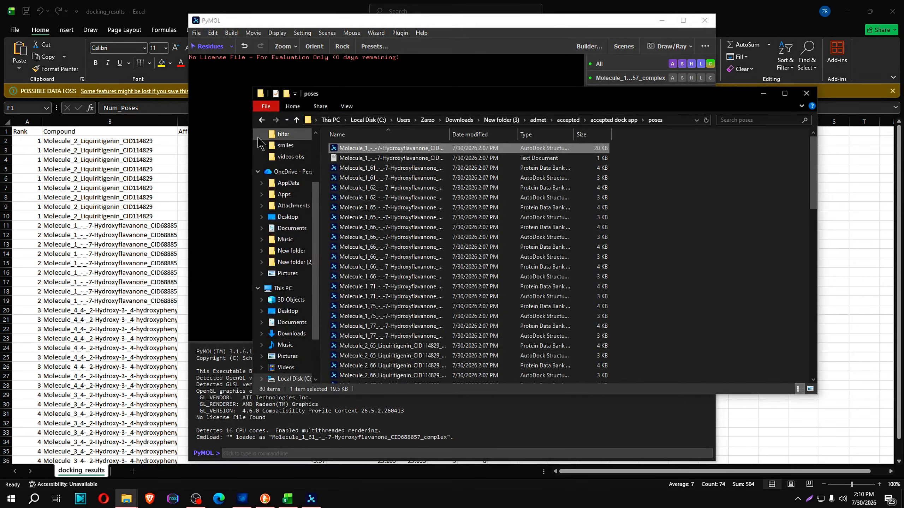
Open the result file from Downloads > new plant > FILTER > ADME FILTER > docpyrx in Excel
click(261, 120)
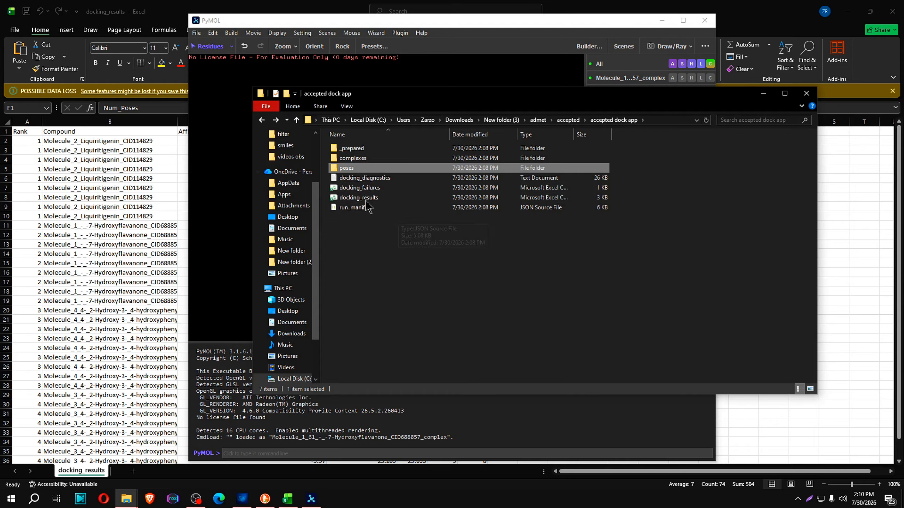
click(459, 120)
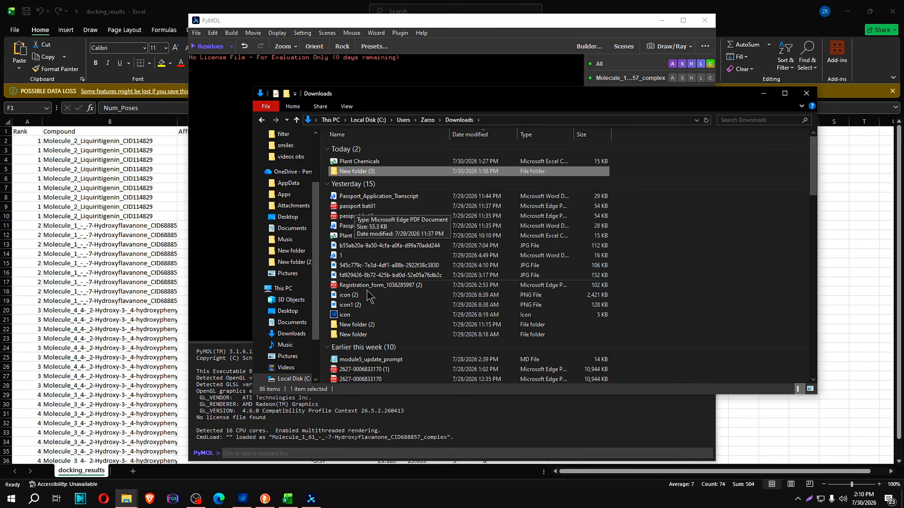
scroll(361, 337, down, 2)
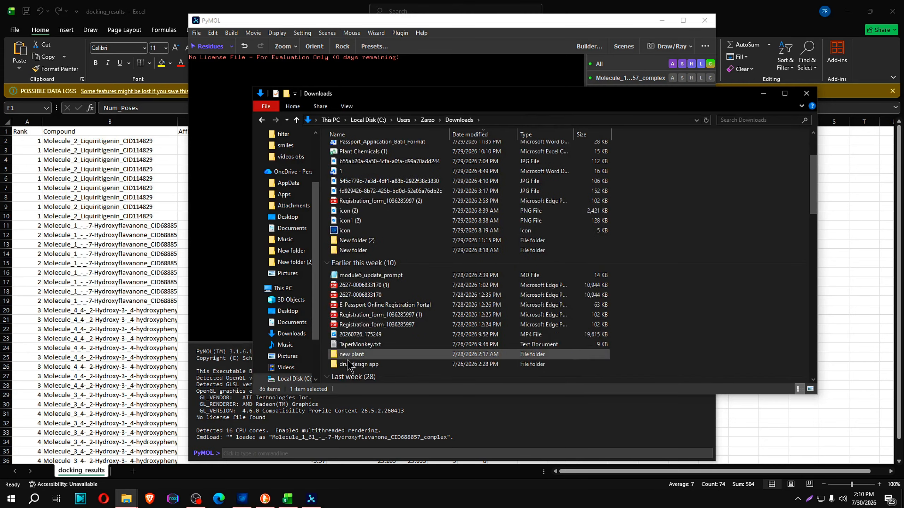
double_click(349, 361)
double_click(352, 148)
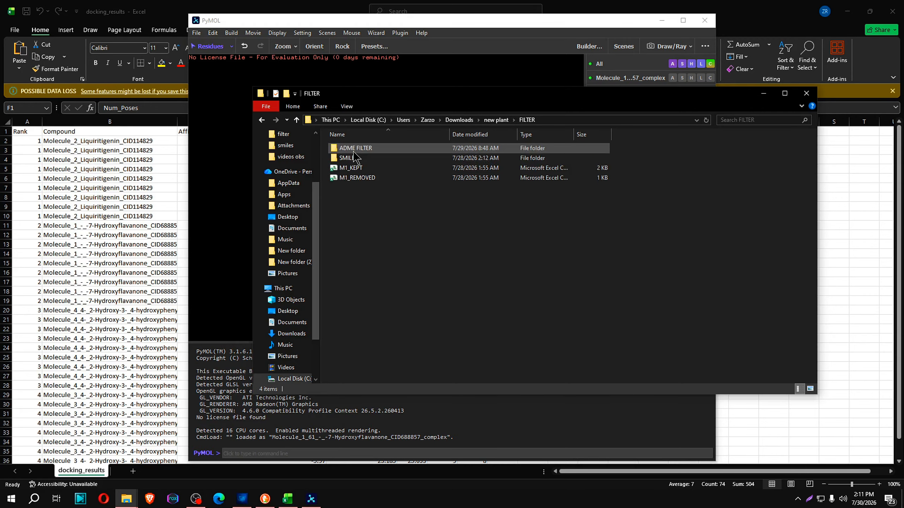
double_click(354, 147)
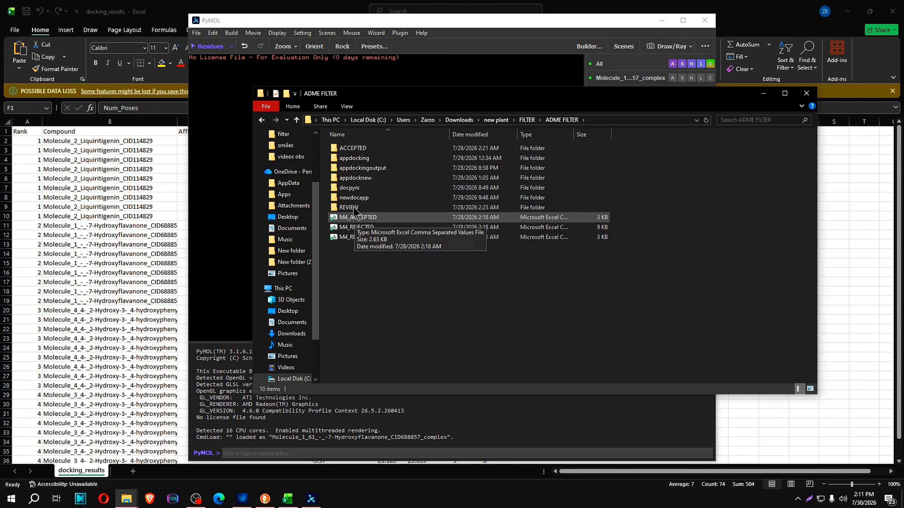
click(354, 193)
double_click(354, 192)
double_click(351, 148)
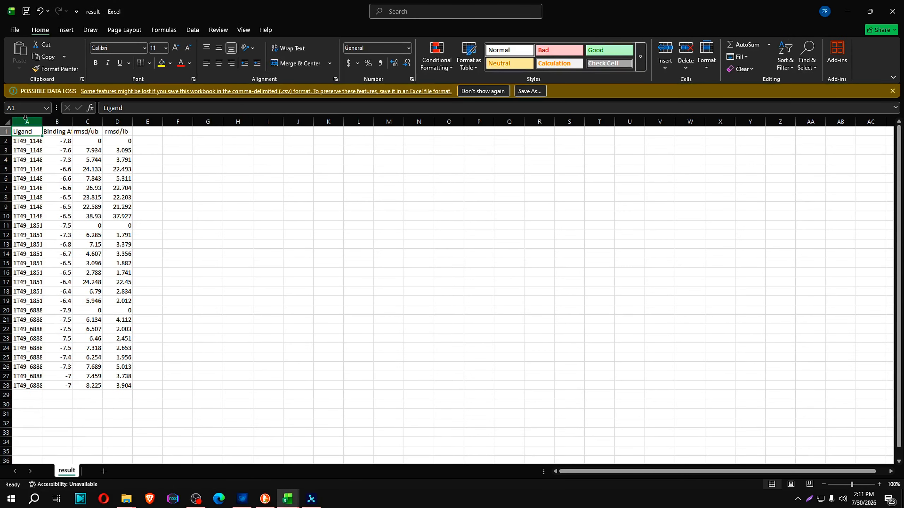
Widen the Ligand and Binding Affinity columns in result and tile its window side by side with docking_results
drag(41, 124, 446, 123)
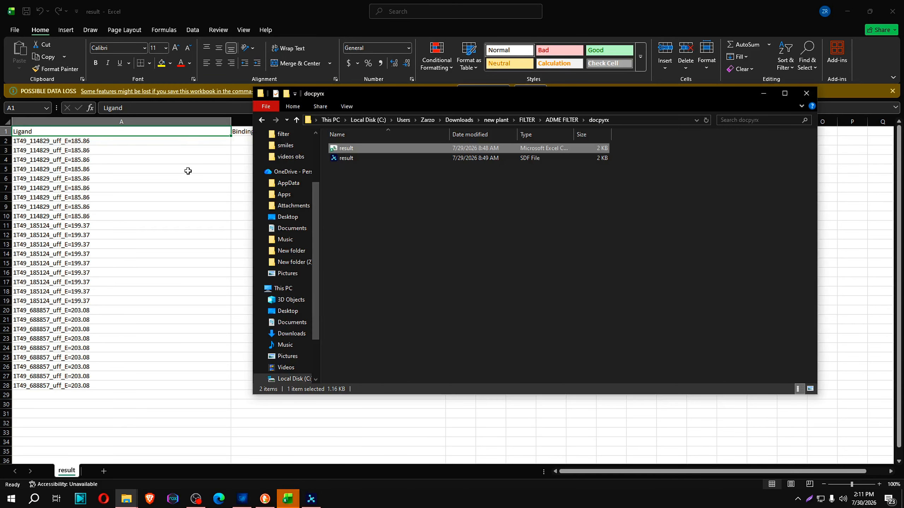
click(188, 170)
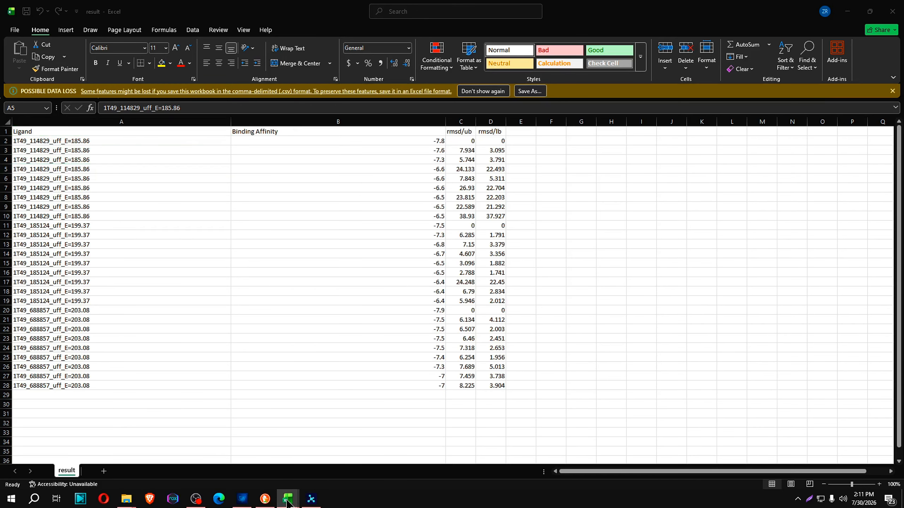
click(245, 467)
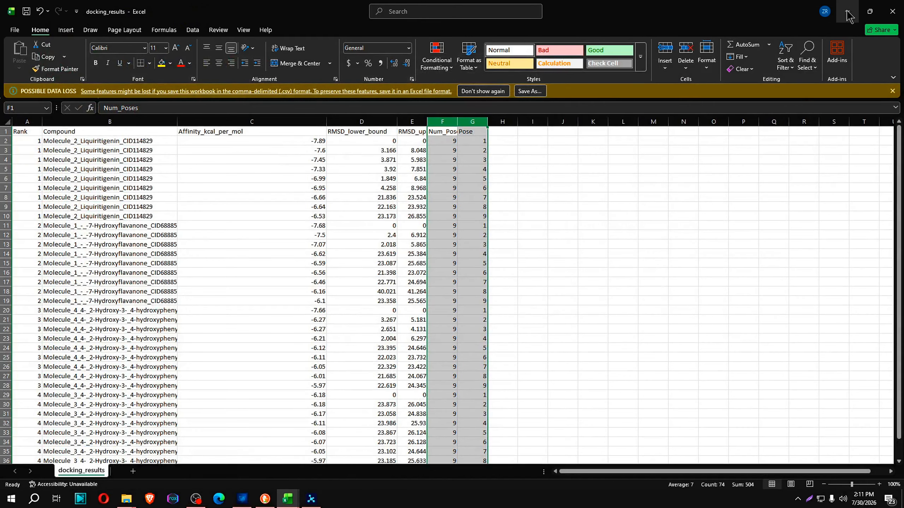
click(870, 11)
drag(506, 75, 902, 160)
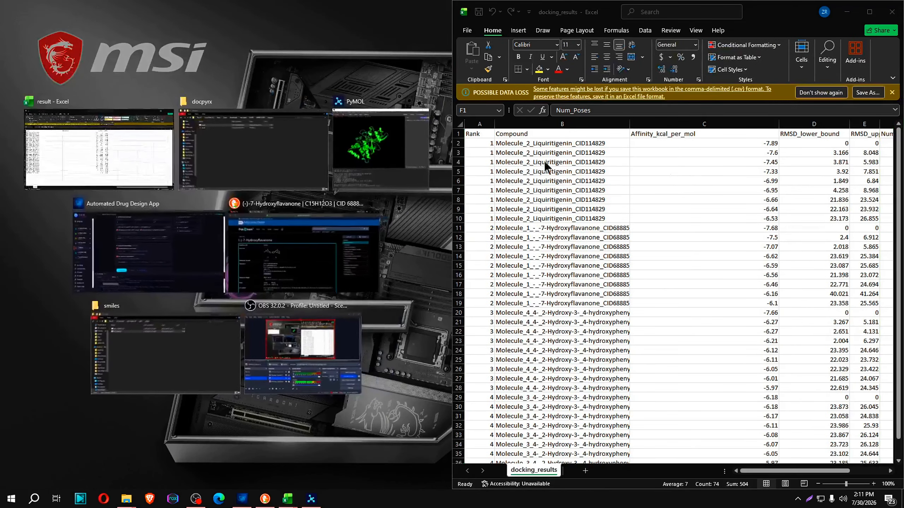
click(131, 161)
click(373, 124)
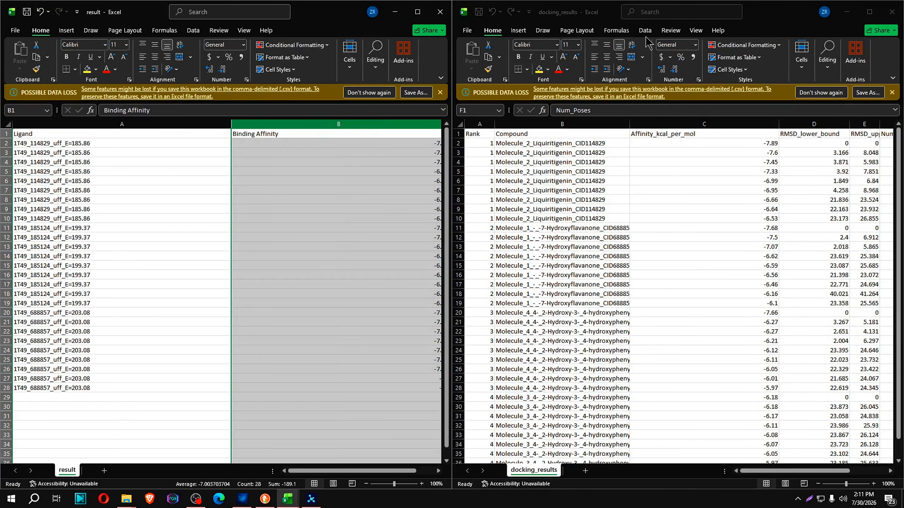
Restore docking_results to a smaller floating window and place it beside the result workbook
click(869, 12)
click(869, 11)
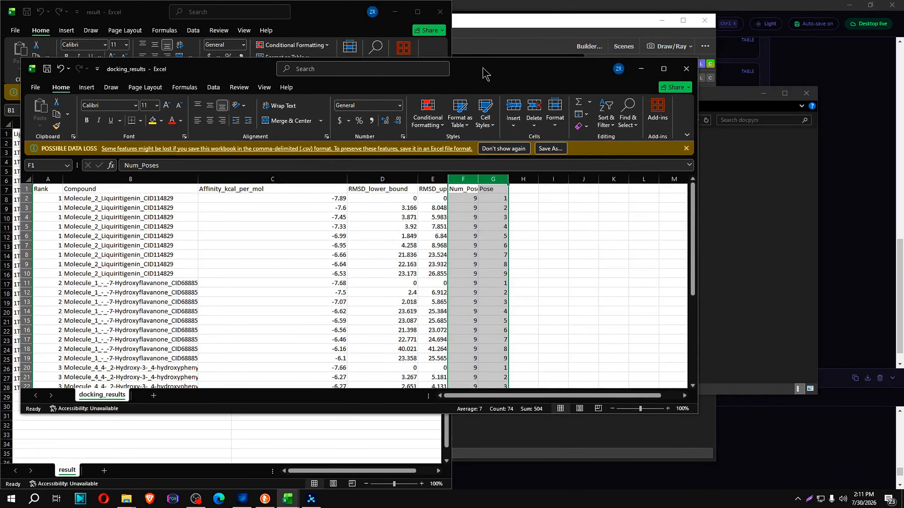
drag(483, 68, 762, 66)
Shrink and reposition the result window beside docking_results, and narrow its Ligand and Binding Affinity columns so the scores can be compared
click(319, 15)
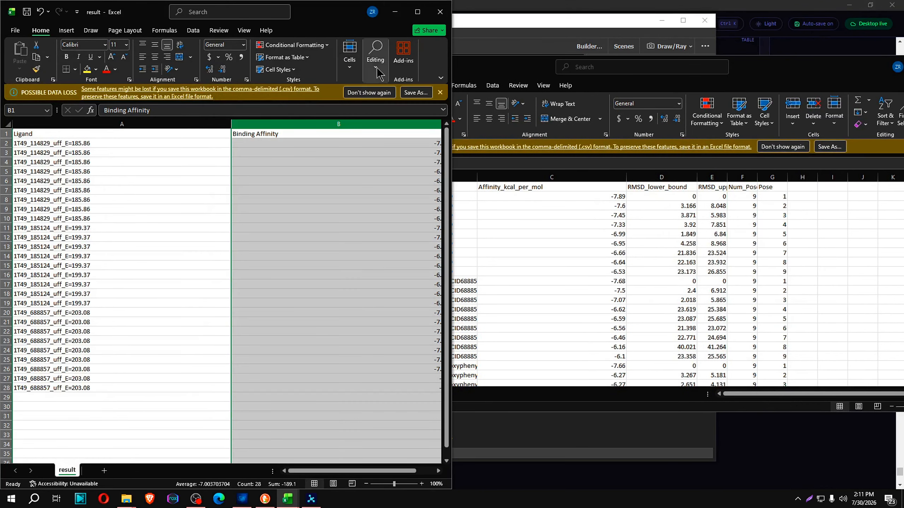
drag(3, 3, 100, 141)
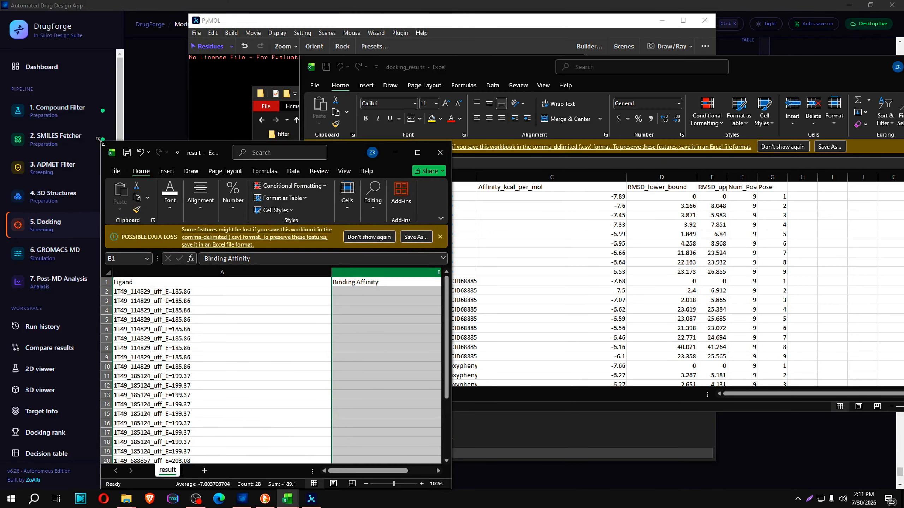
drag(351, 151, 251, 74)
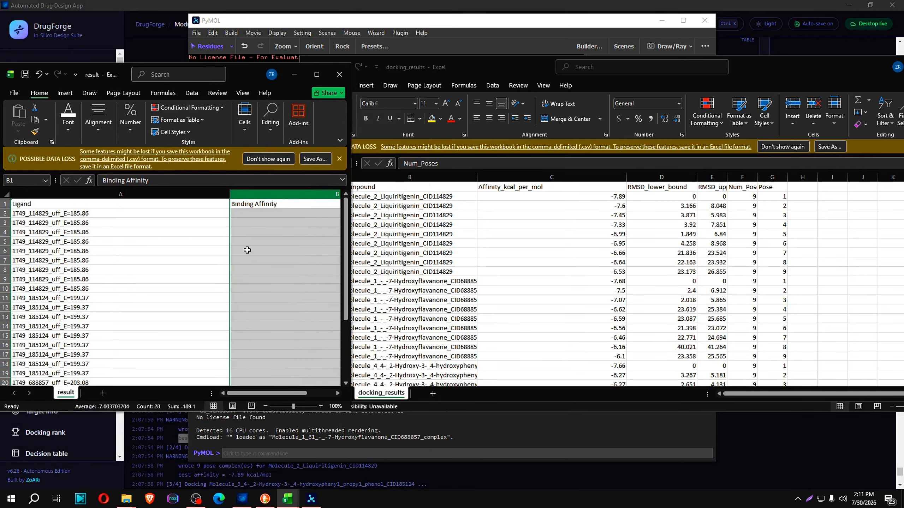
drag(233, 200, 107, 200)
mouse_move(322, 194)
mouse_down()
mouse_move(186, 196)
mouse_move(313, 195)
mouse_up()
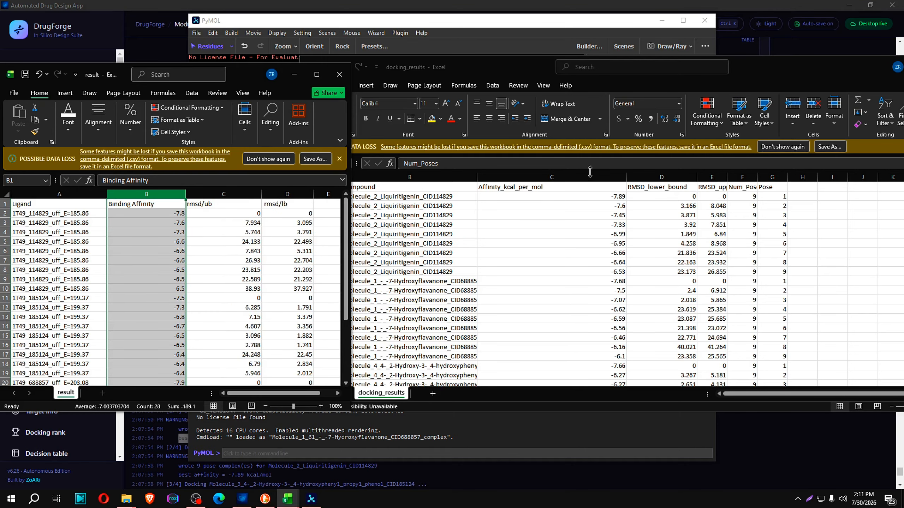
Compare the top-pose rows of CID114829 (Liquiritigenin) in docking_results and result, selecting row 2 in each workbook
click(599, 196)
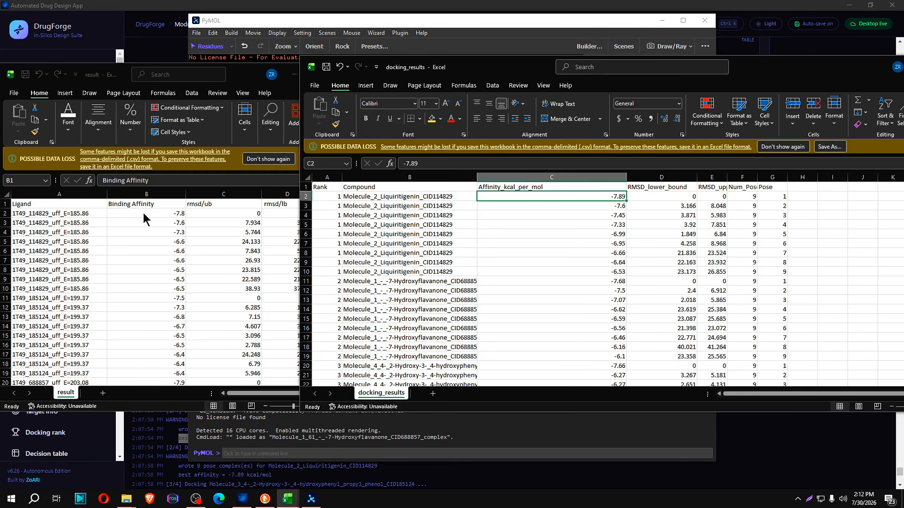
click(35, 211)
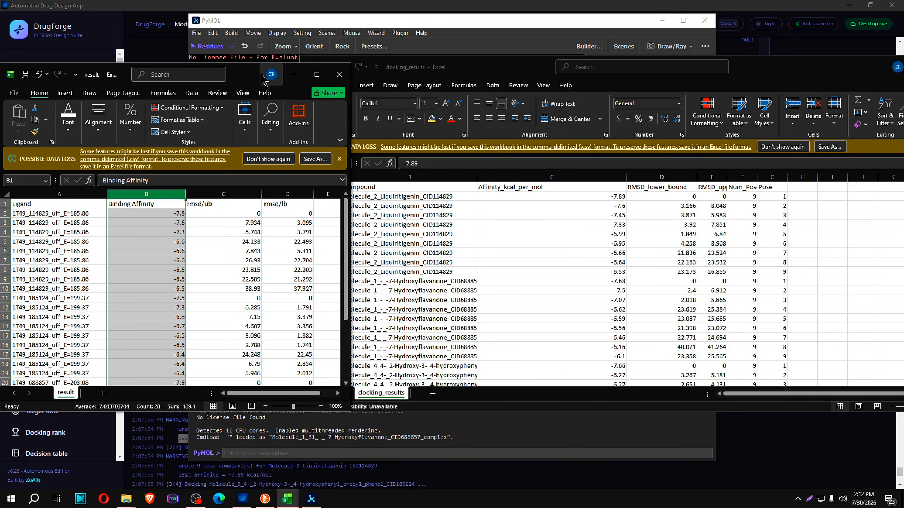
click(123, 212)
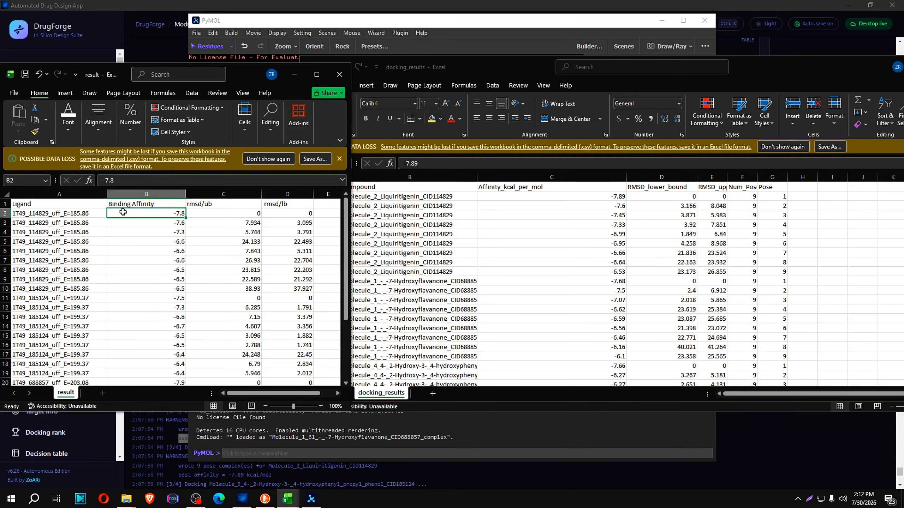
click(2, 213)
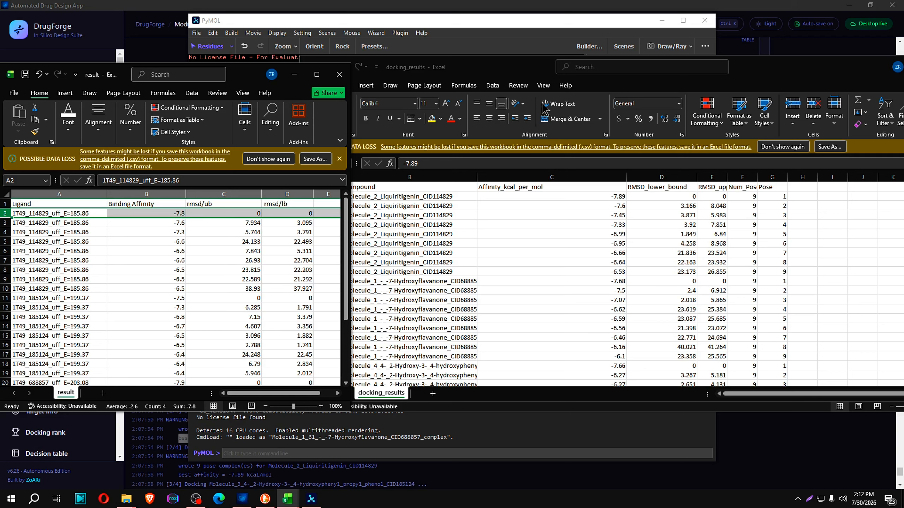
click(514, 72)
click(302, 197)
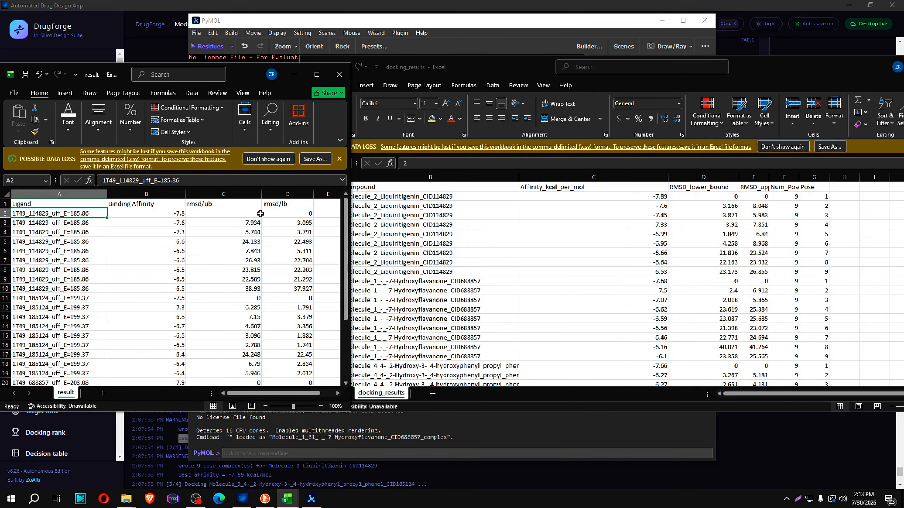
Check the RMSD and affinity cells of the CID114829 top pose in both workbooks
click(261, 214)
click(310, 213)
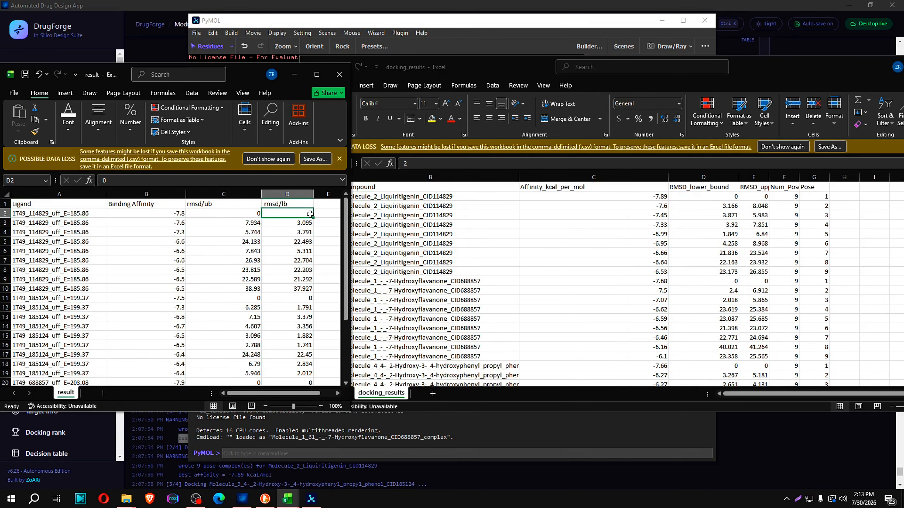
click(747, 197)
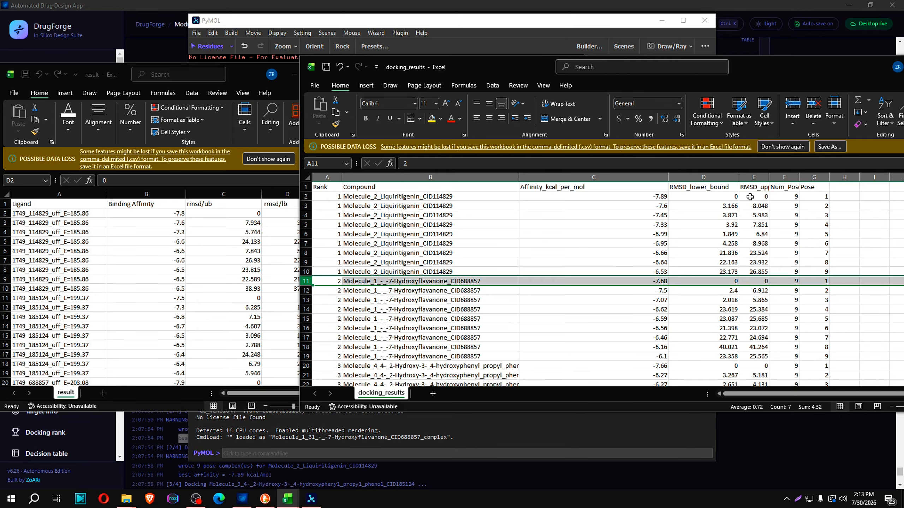
click(750, 197)
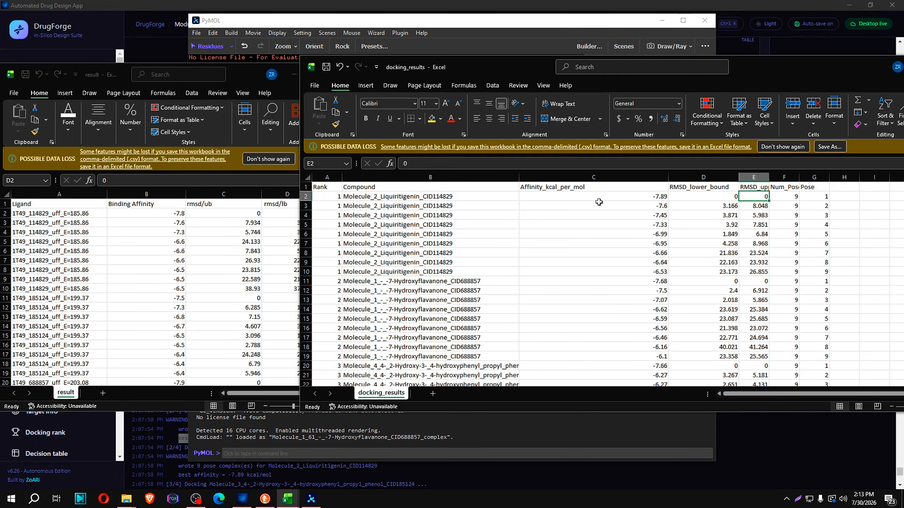
click(660, 198)
click(155, 212)
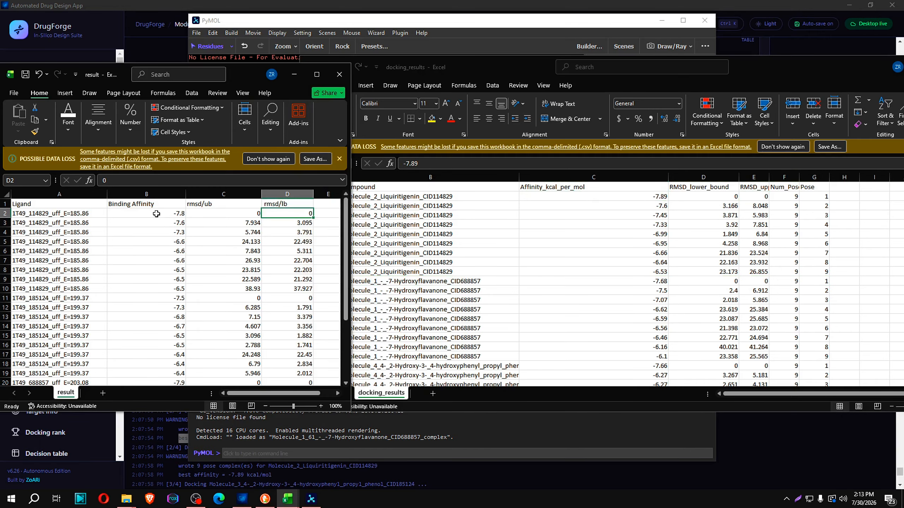
click(183, 213)
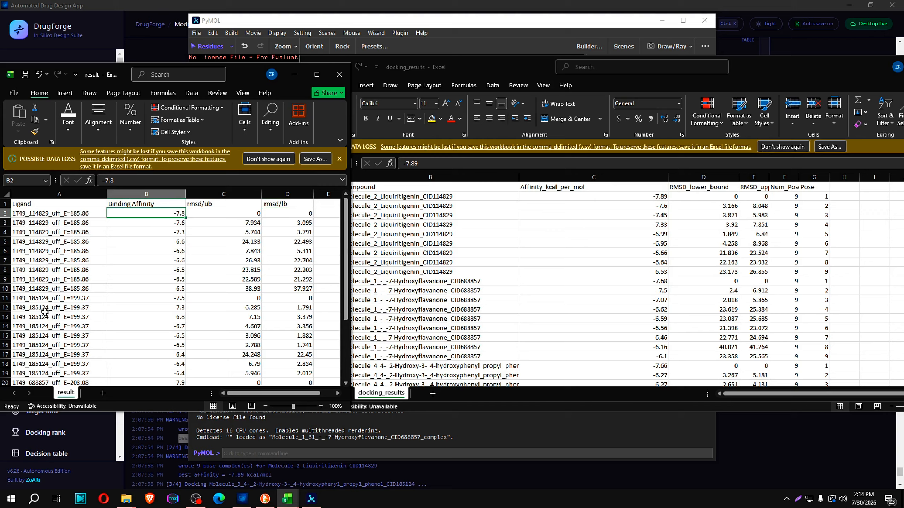
Select the first row for ligand 185124 in result and look through its remaining poses
click(59, 299)
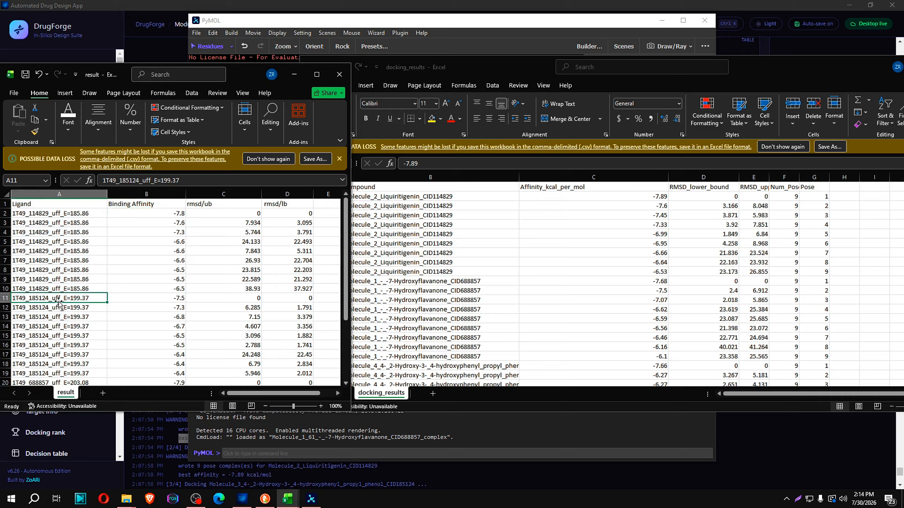
click(5, 299)
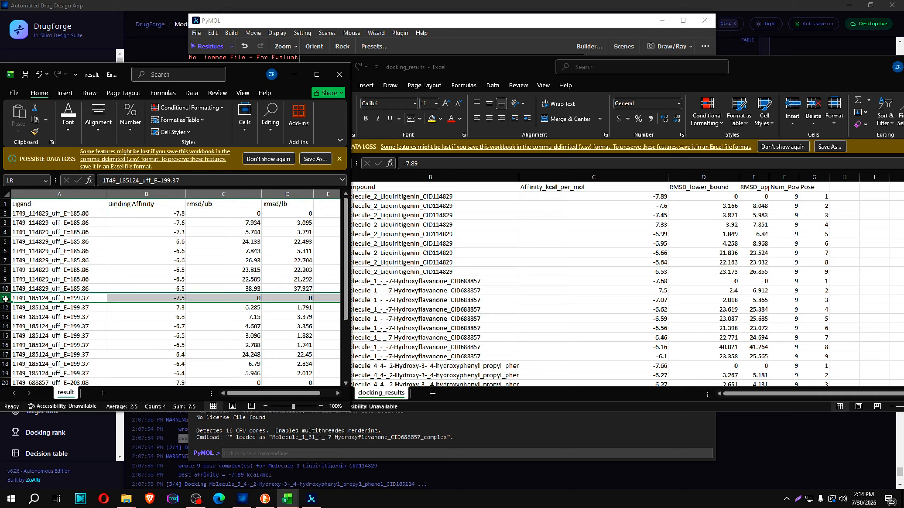
scroll(503, 347, down, 6)
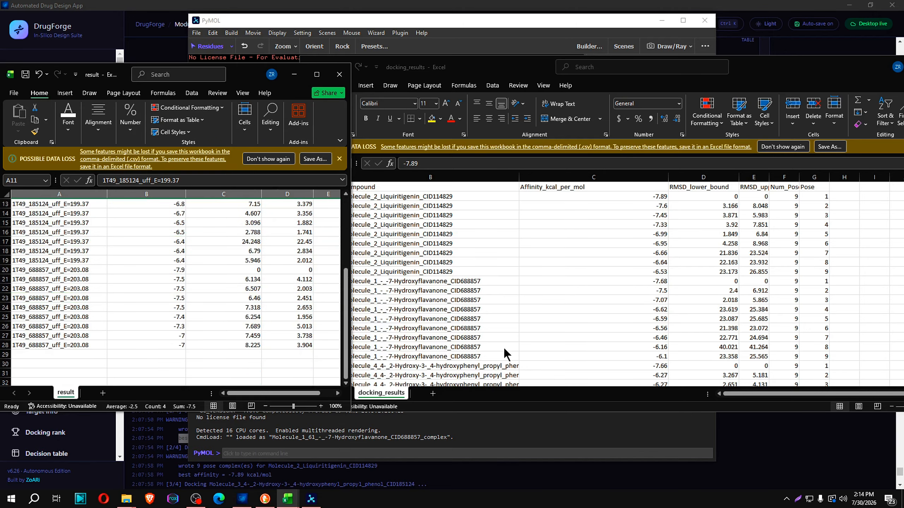
Widen the Compound column in docking_results to show full names, and select the top-pose row of CID185124
drag(520, 177, 590, 185)
scroll(561, 294, down, 2)
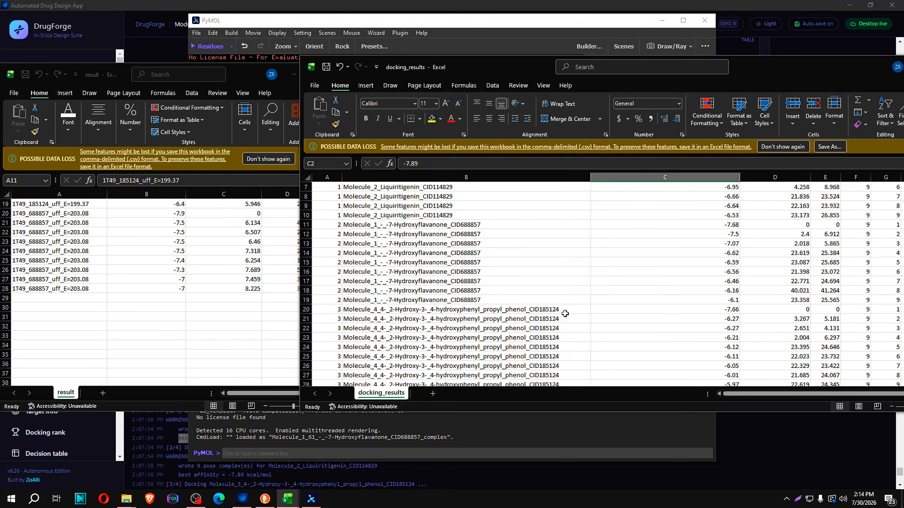
key(Up)
scroll(613, 279, down, 1)
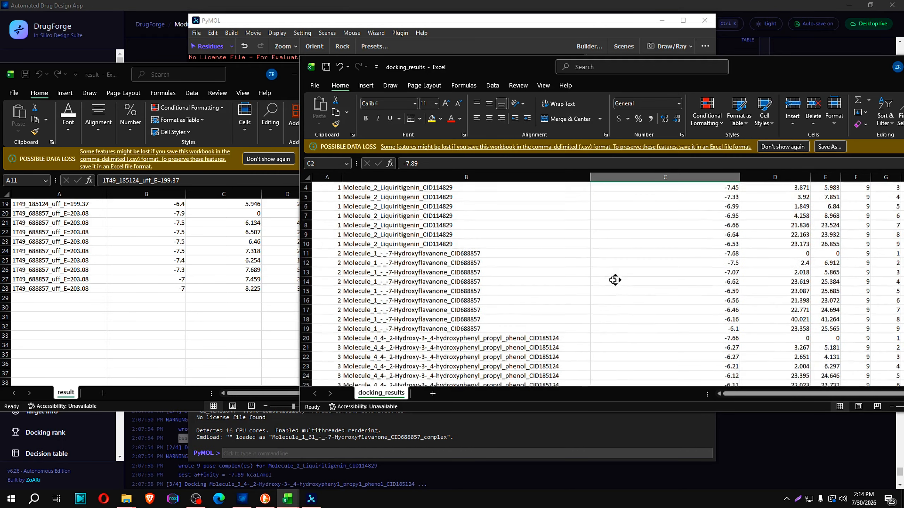
click(337, 338)
click(836, 341)
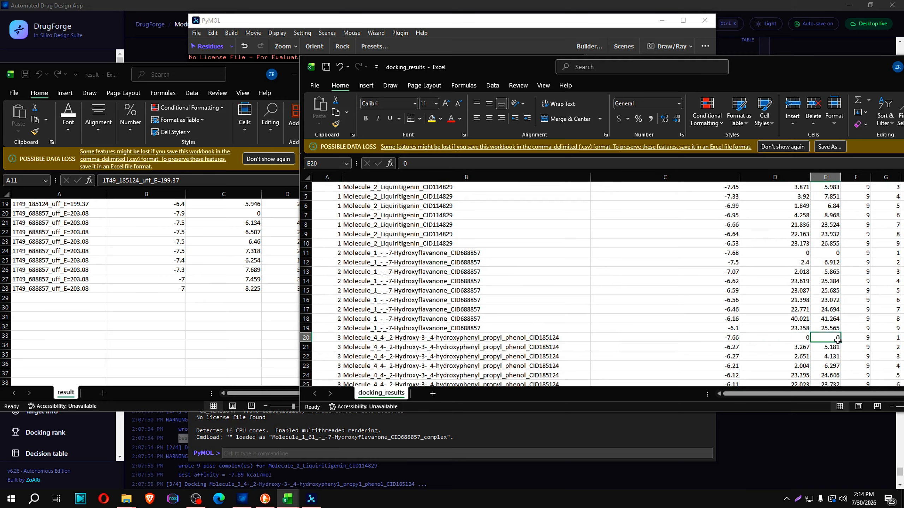
click(371, 337)
click(305, 338)
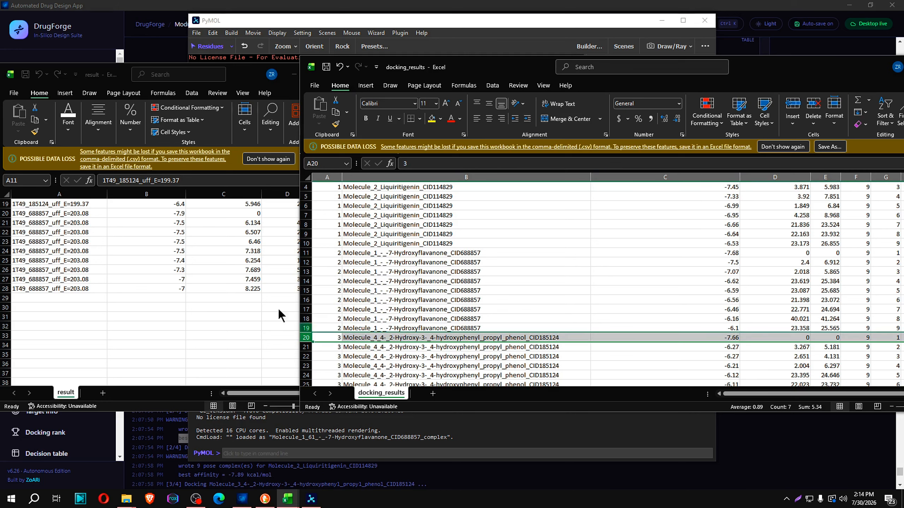
Compare the pose affinities listed for CID185124 in result with those in docking_results
scroll(220, 283, up, 1)
click(99, 254)
scroll(102, 259, up, 5)
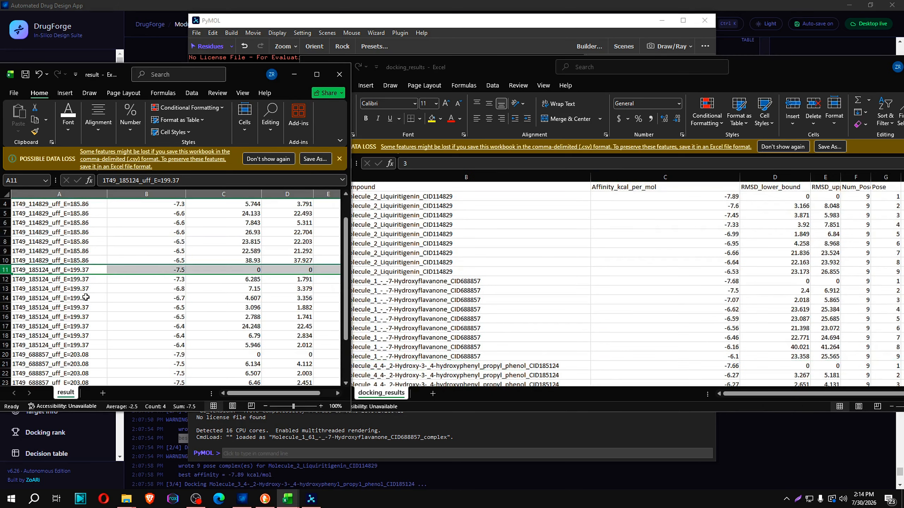
scroll(181, 277, down, 2)
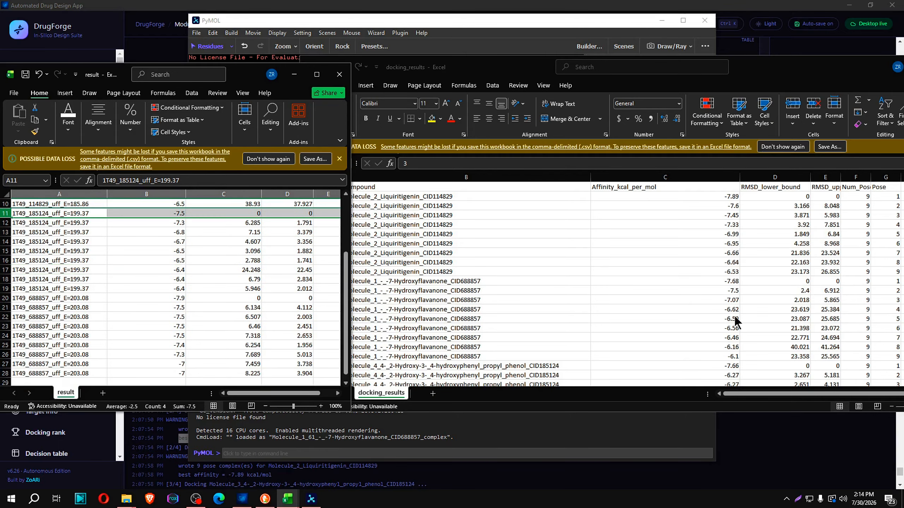
click(557, 77)
scroll(546, 232, down, 3)
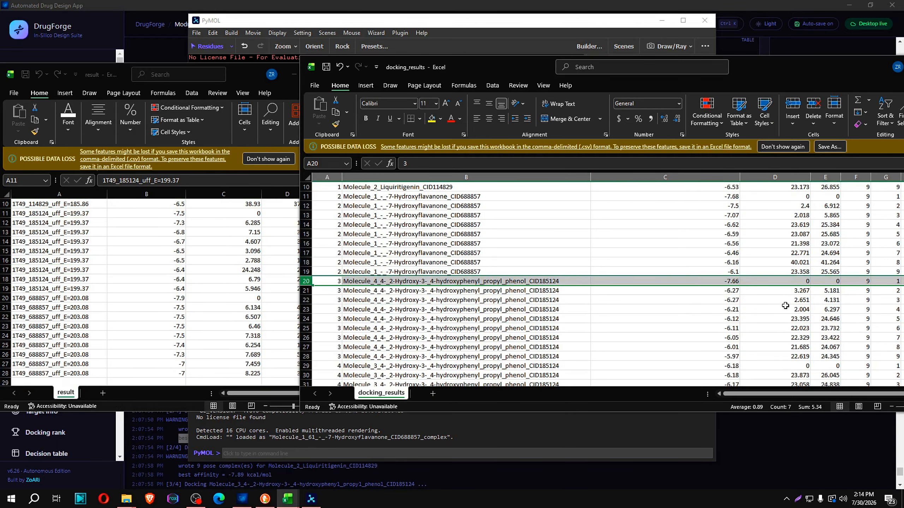
click(228, 77)
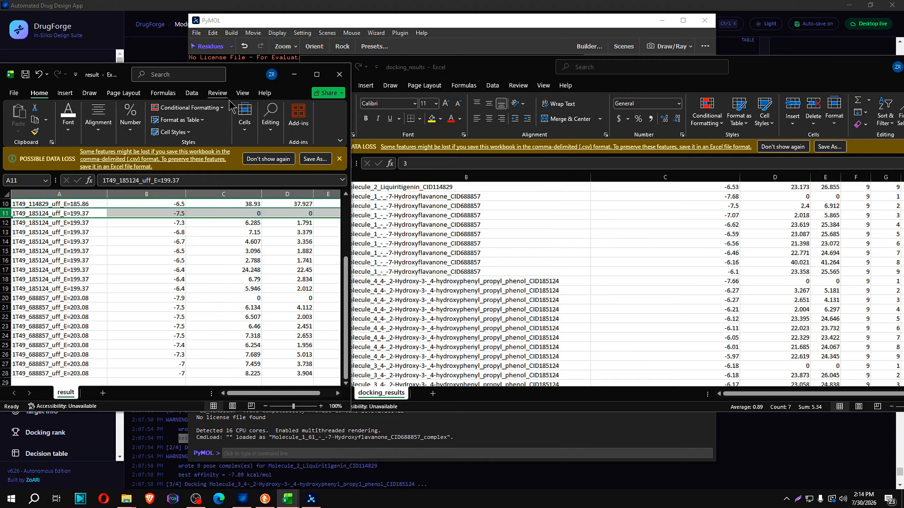
scroll(226, 252, up, 1)
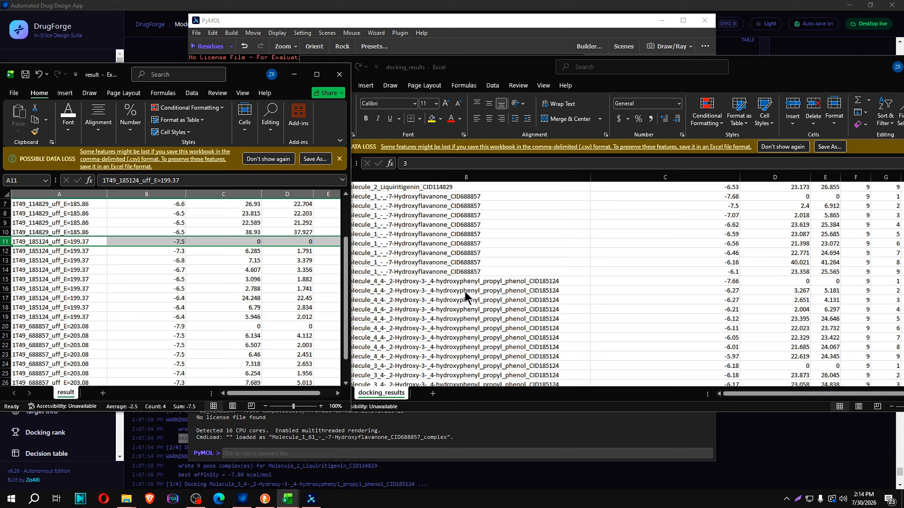
drag(347, 246, 349, 271)
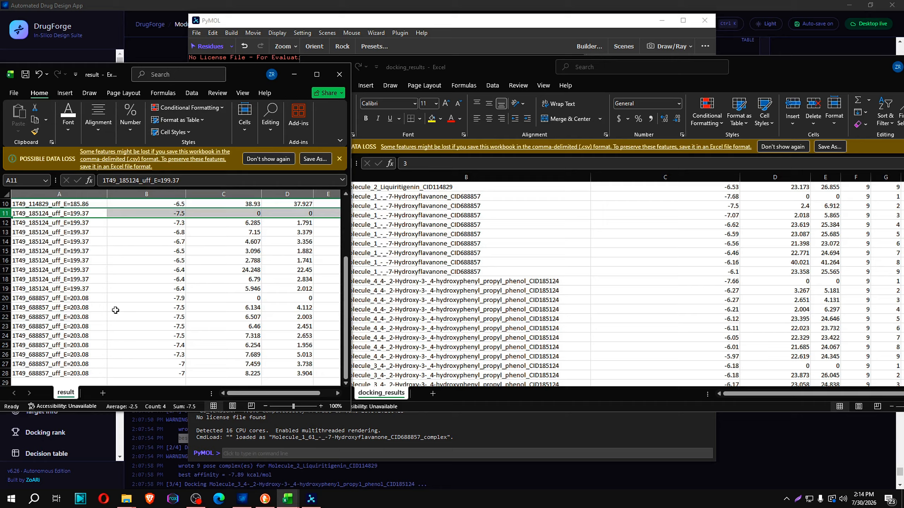
Compare the top poses of CID688857 (7-Hydroxyflavanone), selecting row 20 in result and row 11 in docking_results
click(37, 299)
click(4, 298)
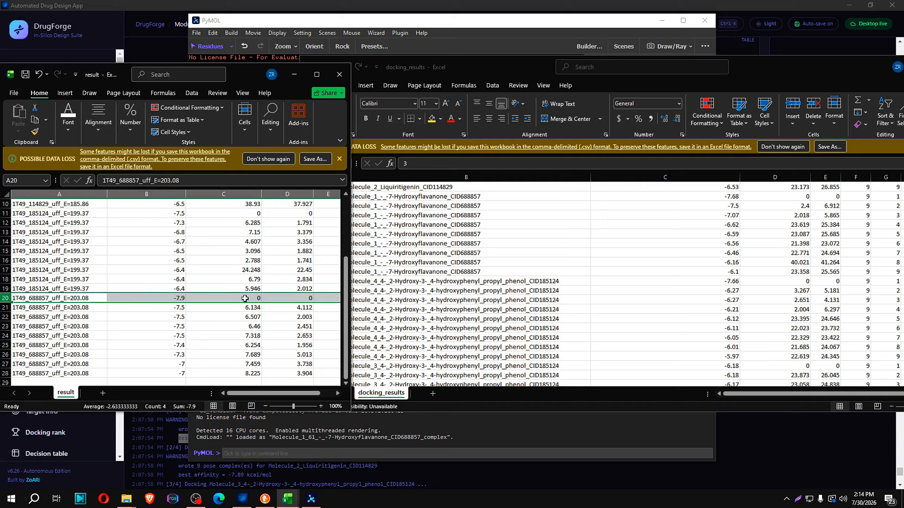
click(370, 199)
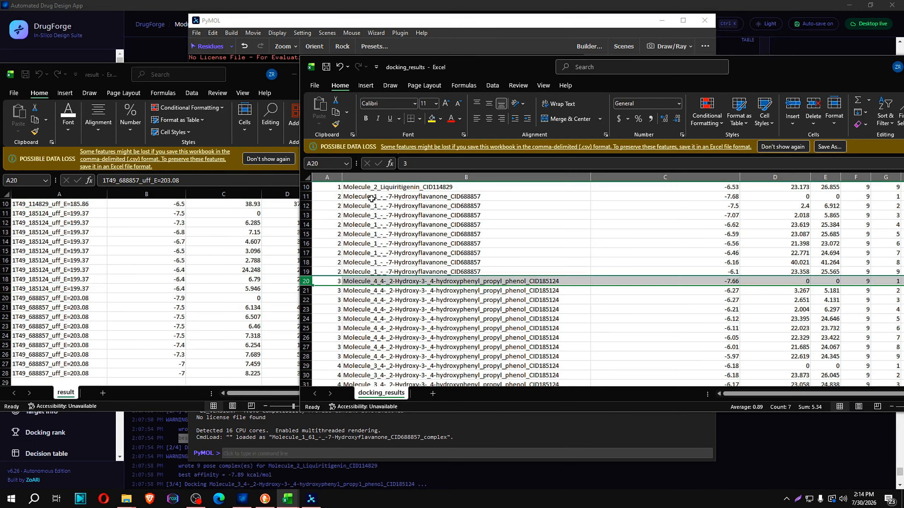
click(306, 196)
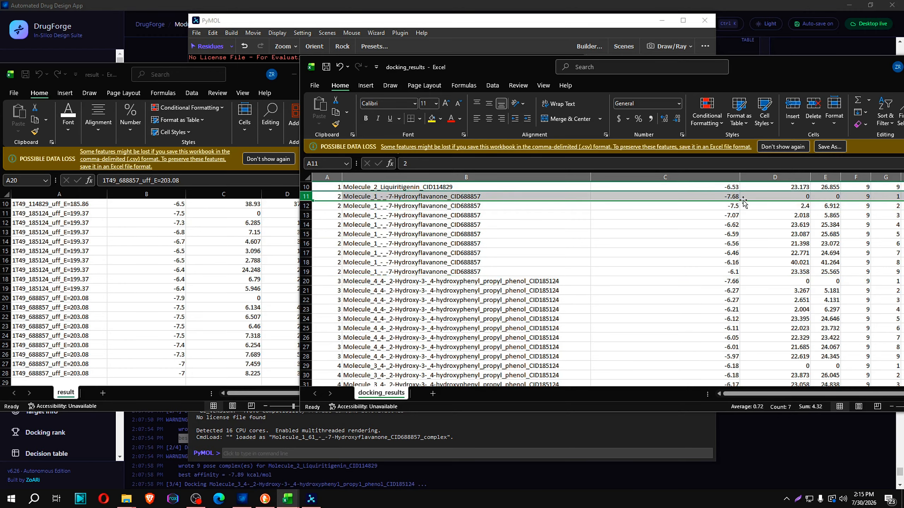
click(232, 77)
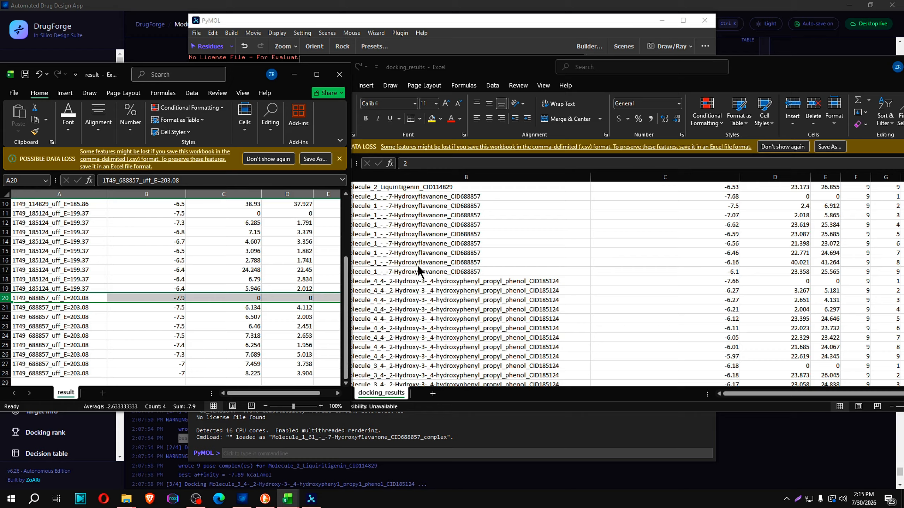
Shrink docking_results beside result for a final comparison, and close both workbooks and PyMOL to return to DrugForge
drag(834, 68, 651, 67)
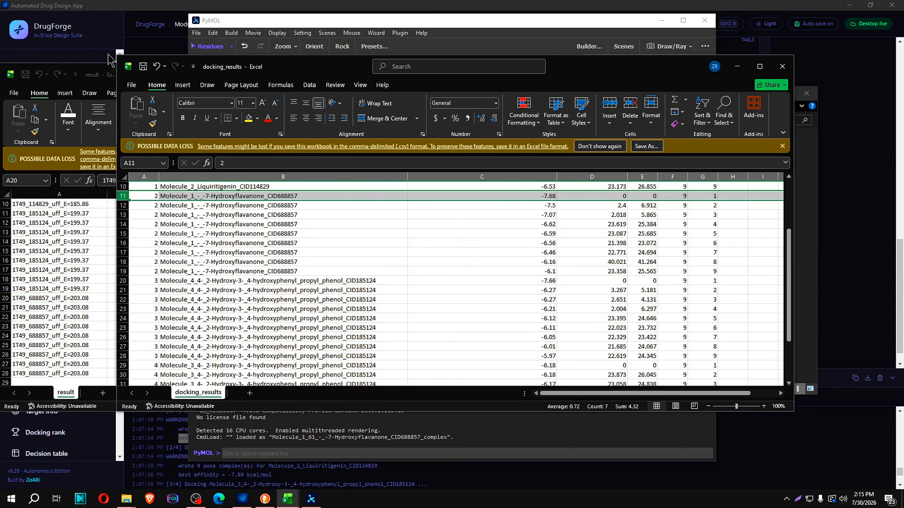
drag(113, 55, 322, 91)
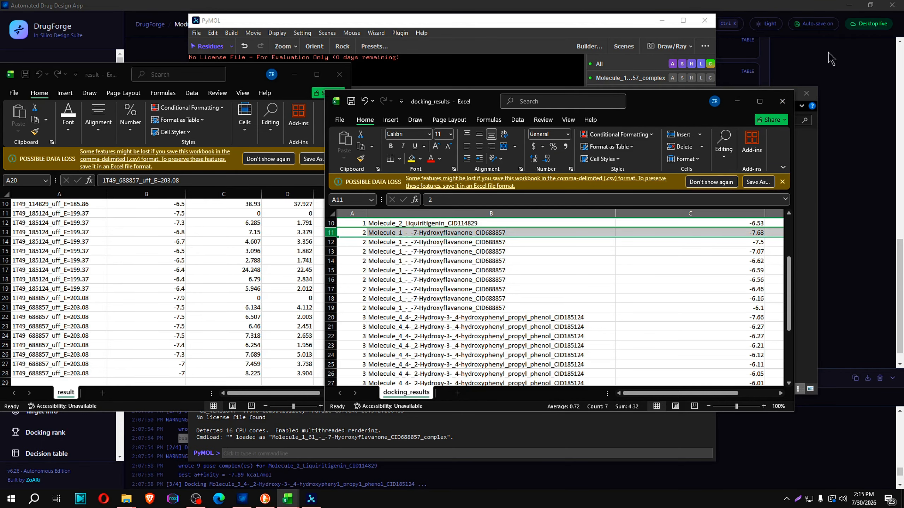
click(782, 101)
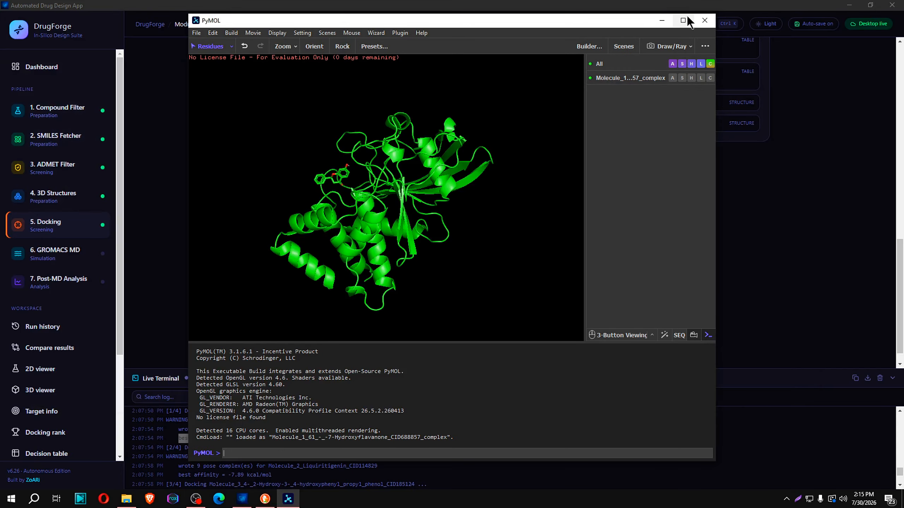
click(701, 22)
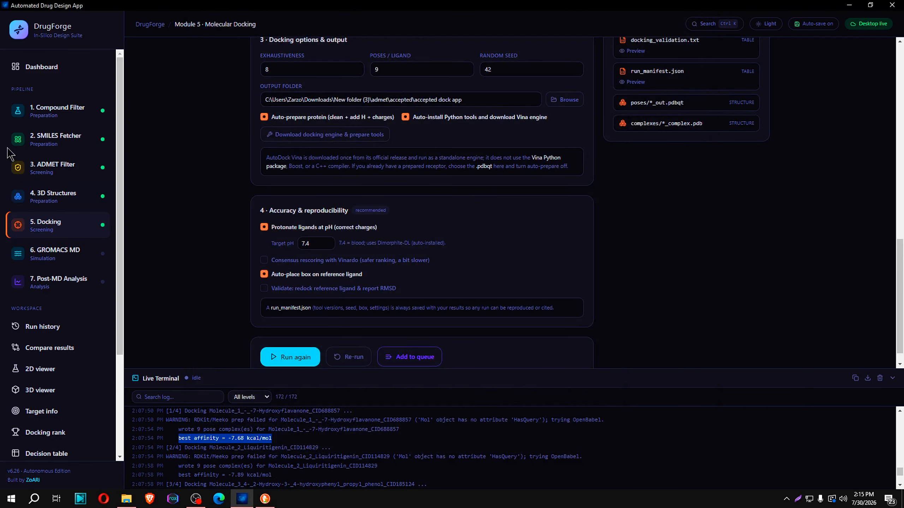
Revisit the Compound Filter and 3D Structures modules, and open the pipeline Dashboard
click(52, 120)
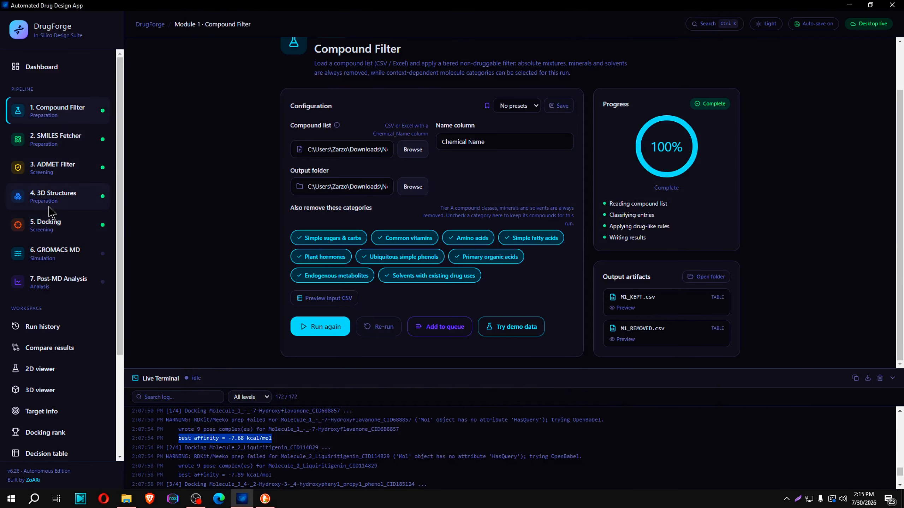
click(49, 207)
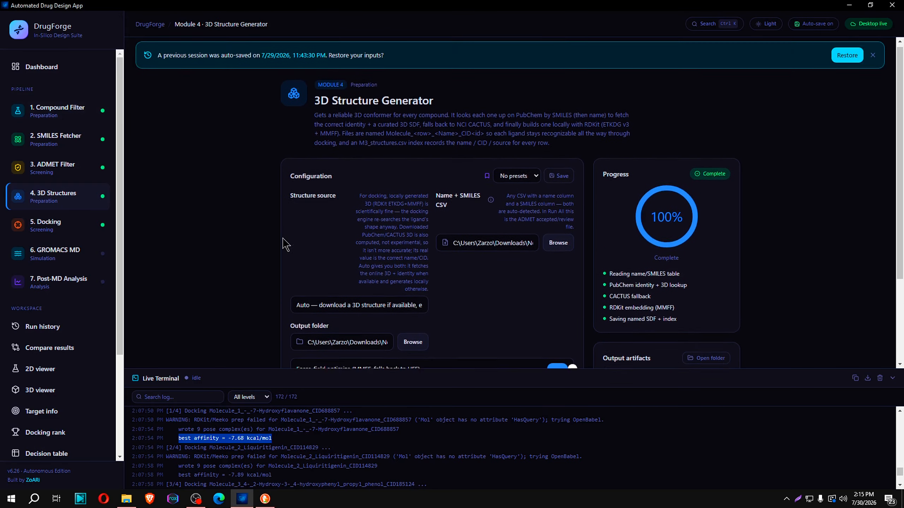
click(52, 112)
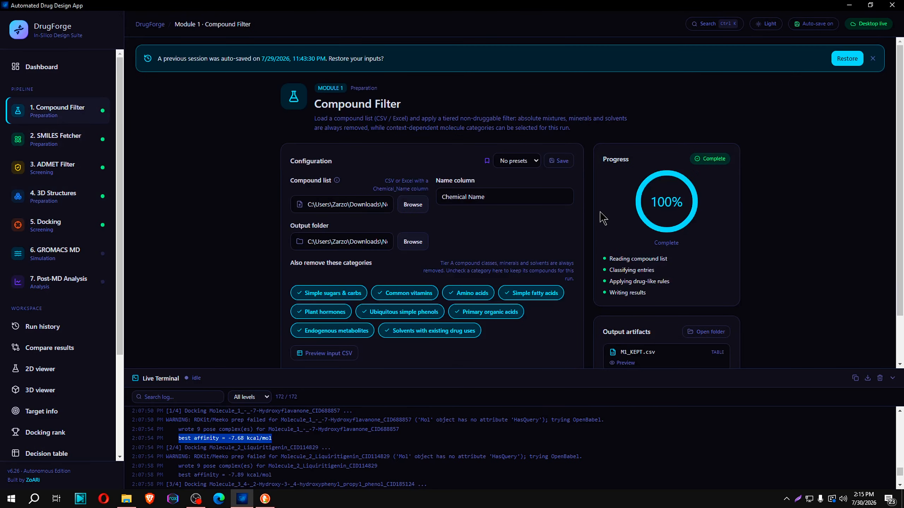
click(31, 71)
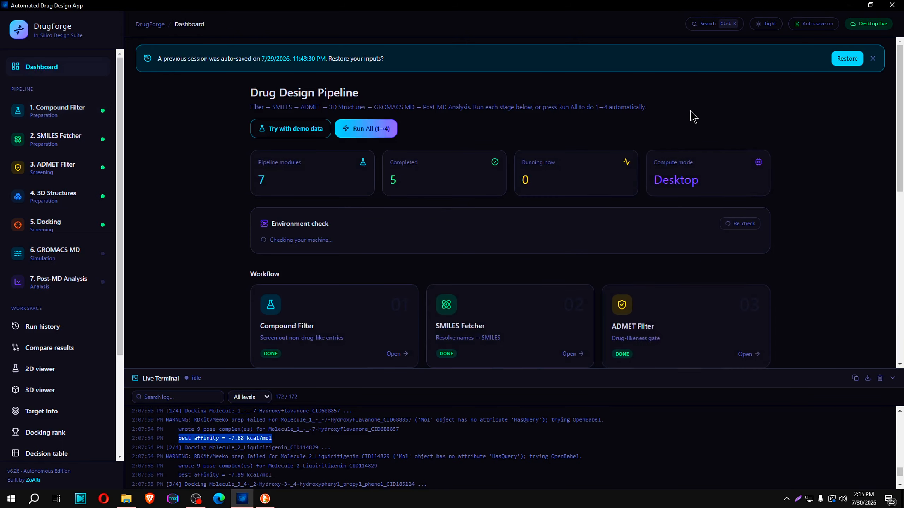
Open the Compound Filter module and bring up its compound list file picker, dismissing it without choosing a file
click(54, 113)
click(416, 206)
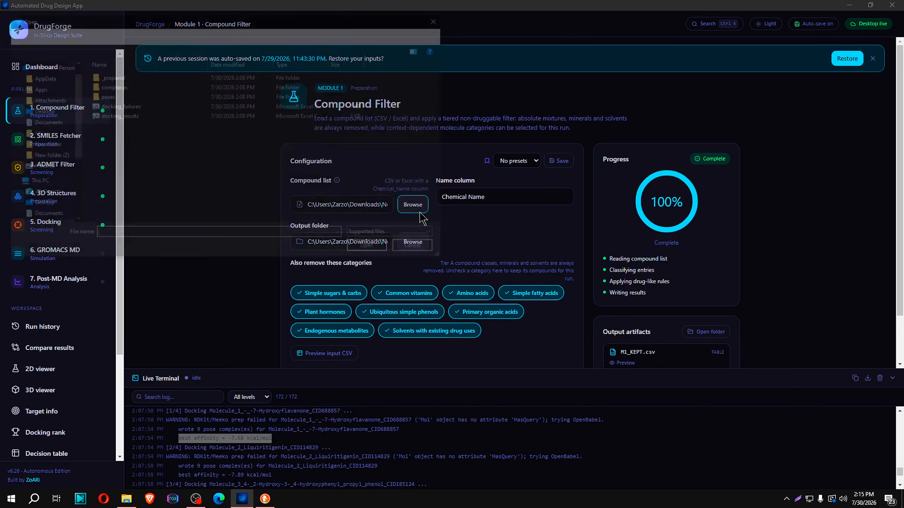
click(437, 31)
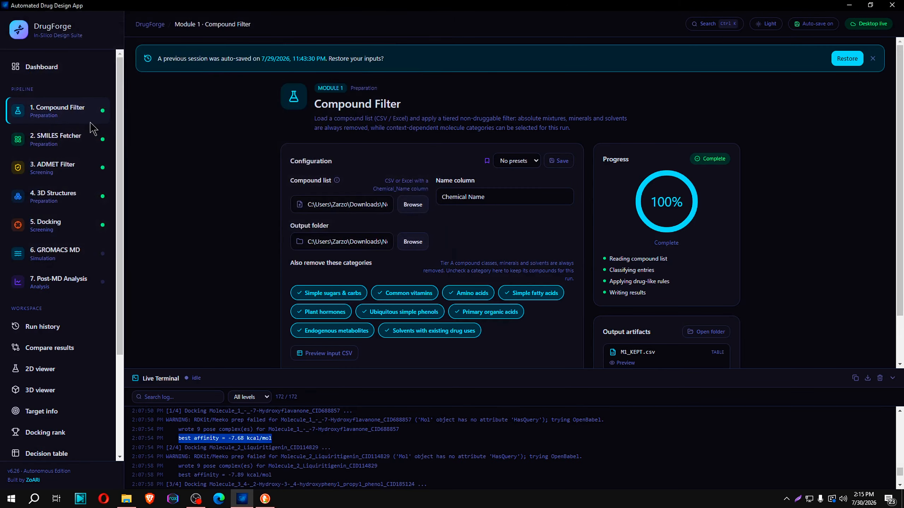
click(413, 206)
click(438, 19)
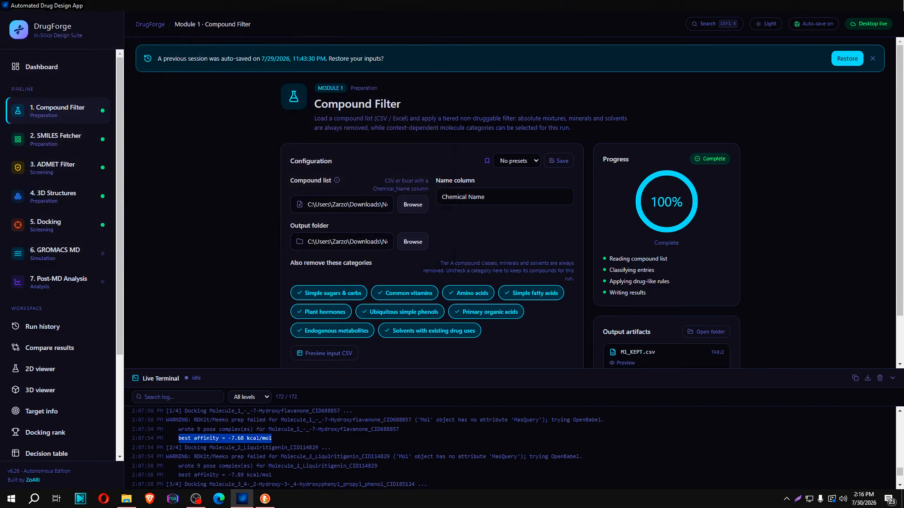
Leave DrugForge and browse in File Explorer to drug design app > updatedappnew > new on the D: drive
click(242, 498)
click(126, 499)
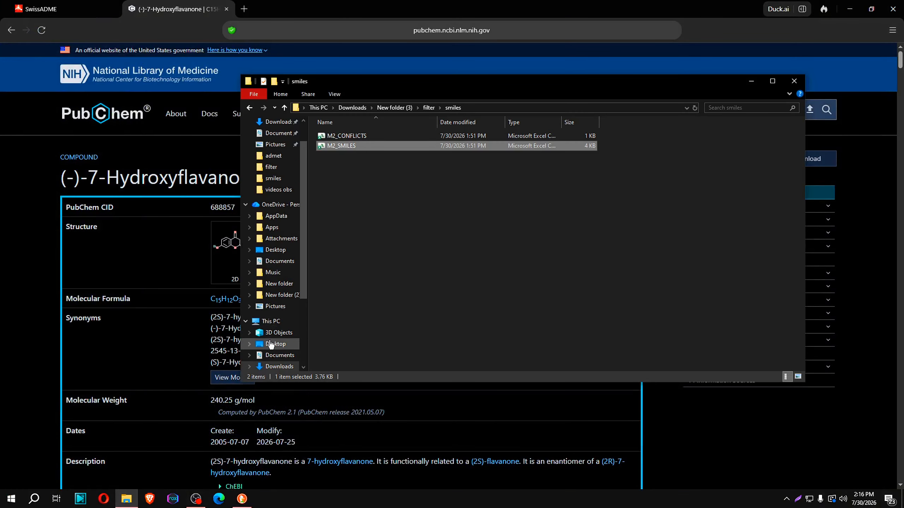
scroll(276, 346, down, 2)
click(282, 365)
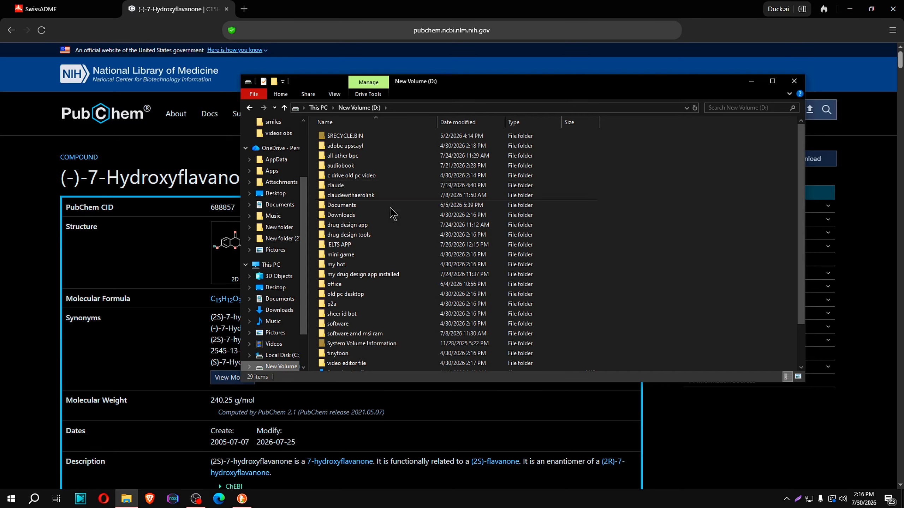
double_click(353, 225)
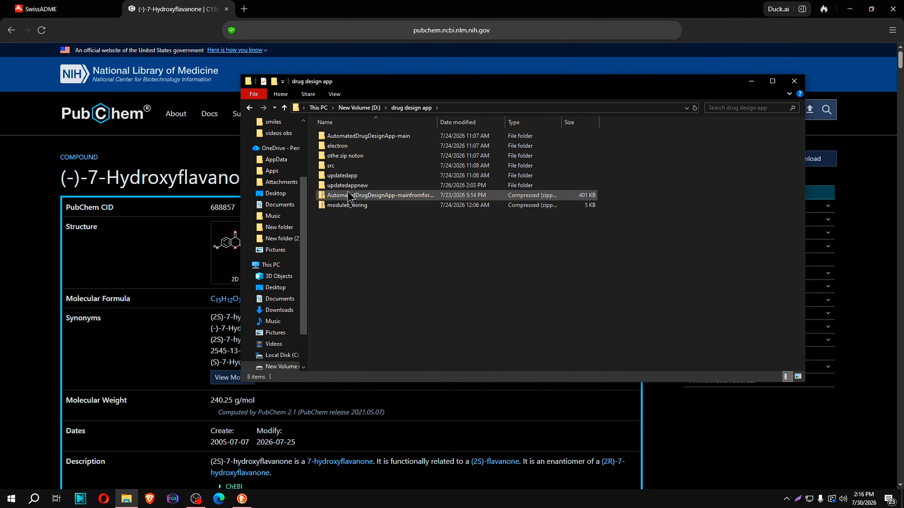
double_click(350, 186)
double_click(337, 147)
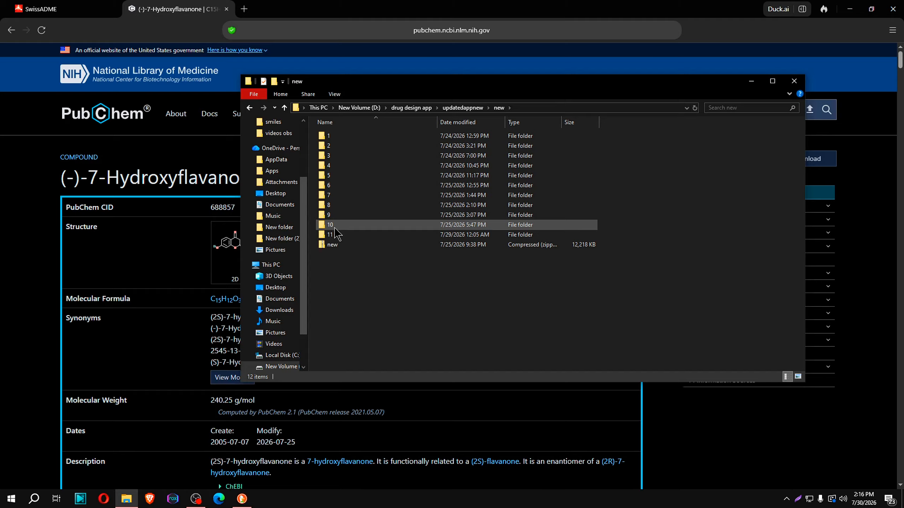
Open 11 > AutomatedDrugDesignApp-main > release > win-unpacked and launch the DrugForge application
double_click(334, 231)
double_click(344, 145)
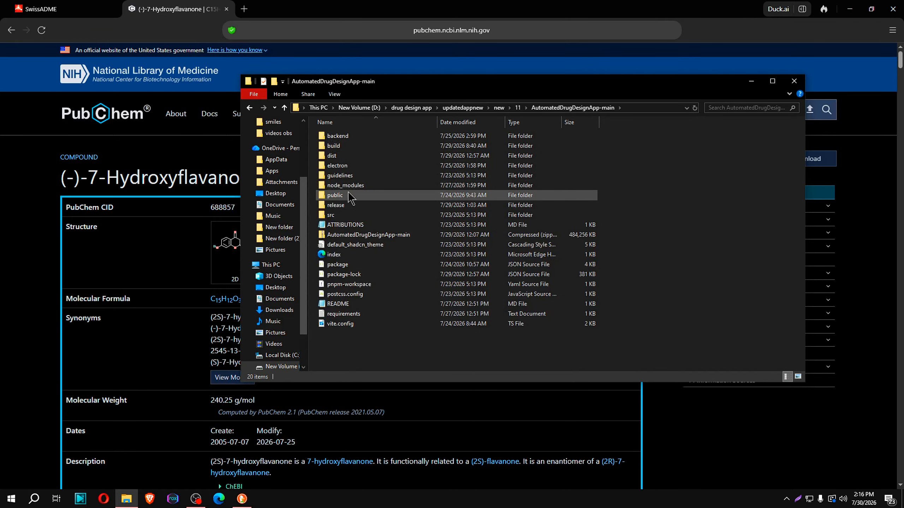
double_click(347, 206)
double_click(345, 145)
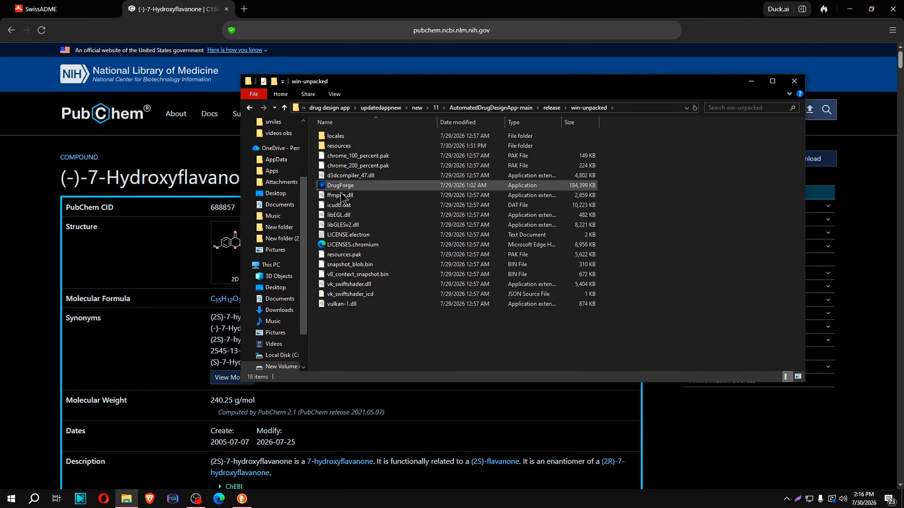
double_click(347, 185)
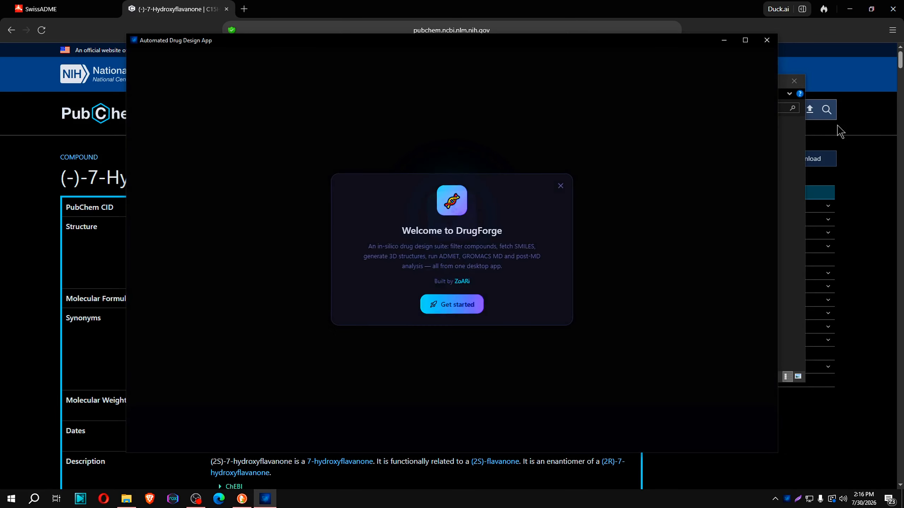
Get started from the welcome screen and examine the WSL and GROMACS (Module 6) entries in the quick setup's dependency list
click(451, 303)
click(525, 295)
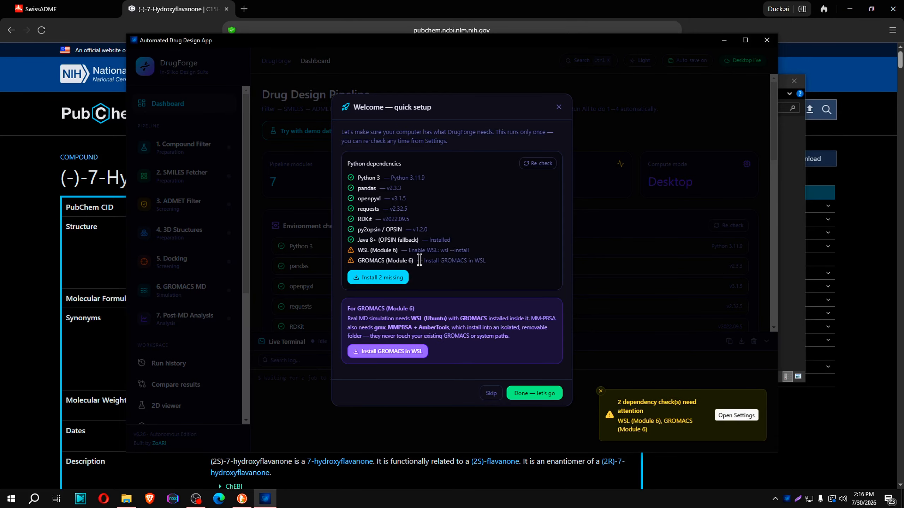
drag(355, 252, 503, 262)
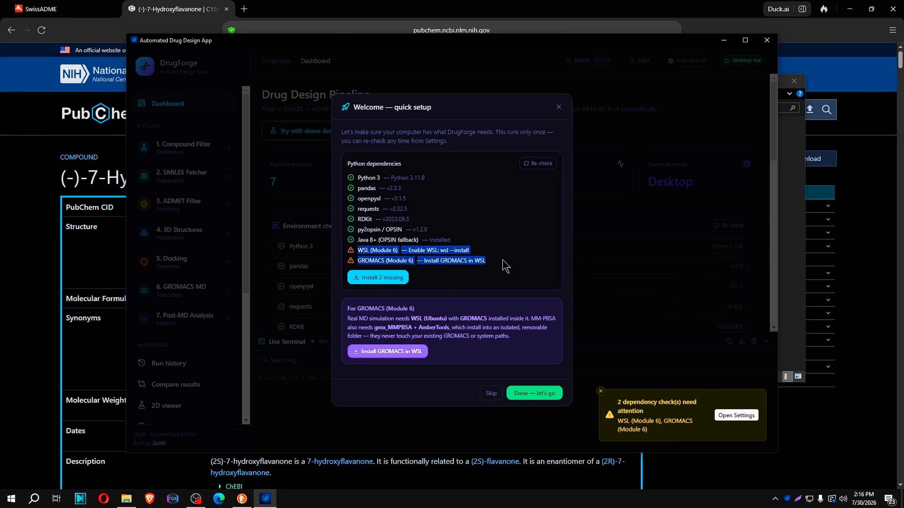
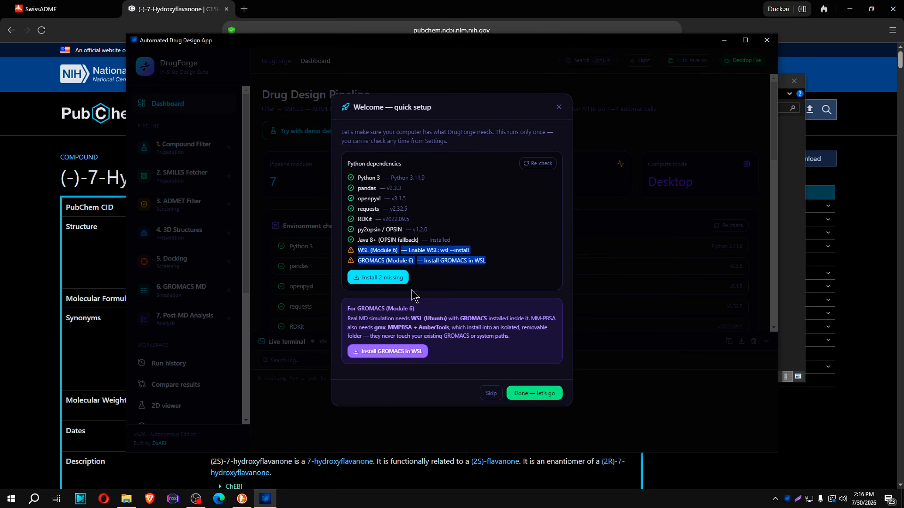
Skip the quick setup and load the Plant Chemicals file from Downloads > New folder (3) as the Compound Filter's compound list
click(490, 392)
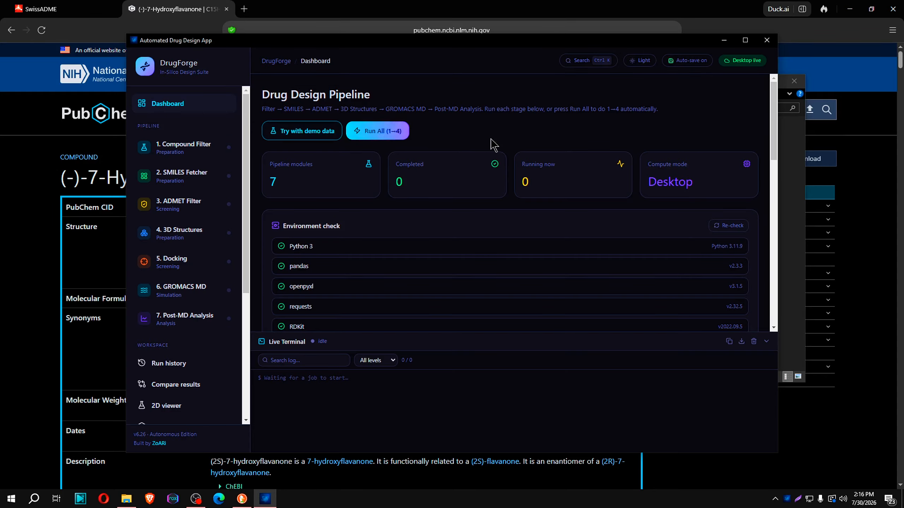
click(212, 153)
click(419, 207)
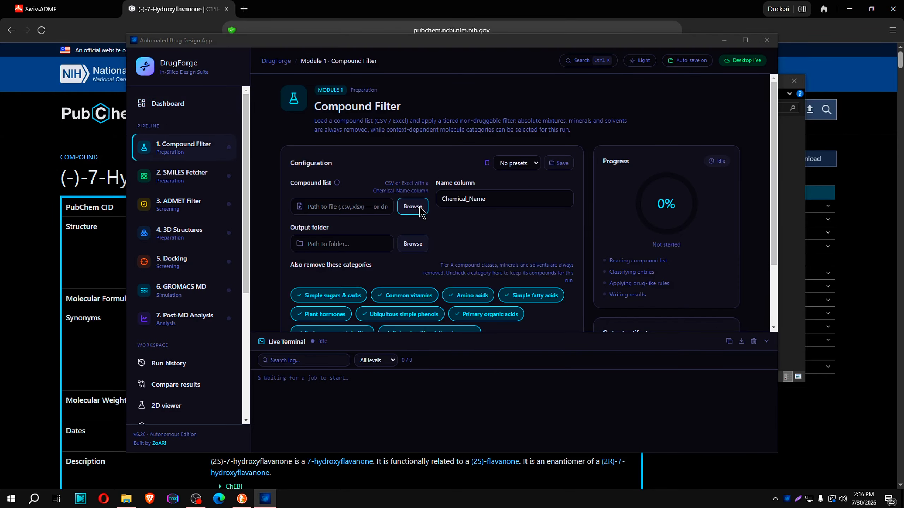
click(283, 70)
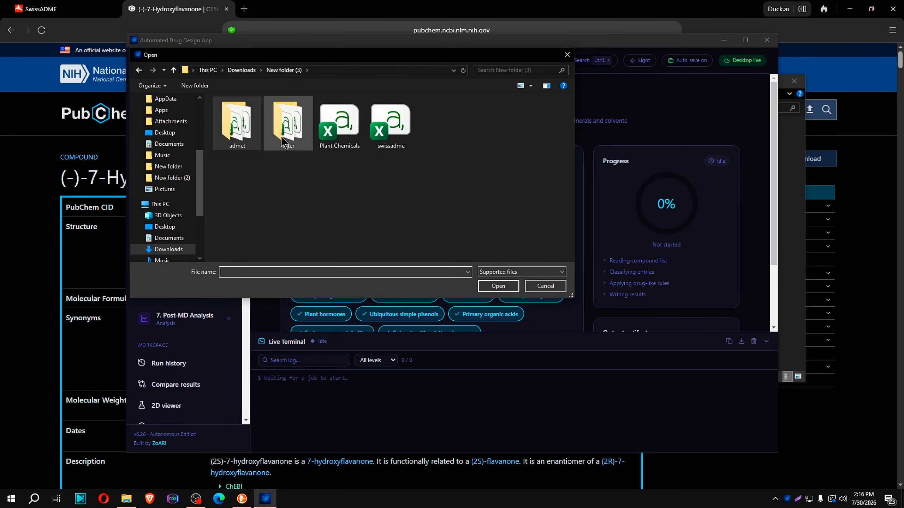
click(348, 140)
click(498, 286)
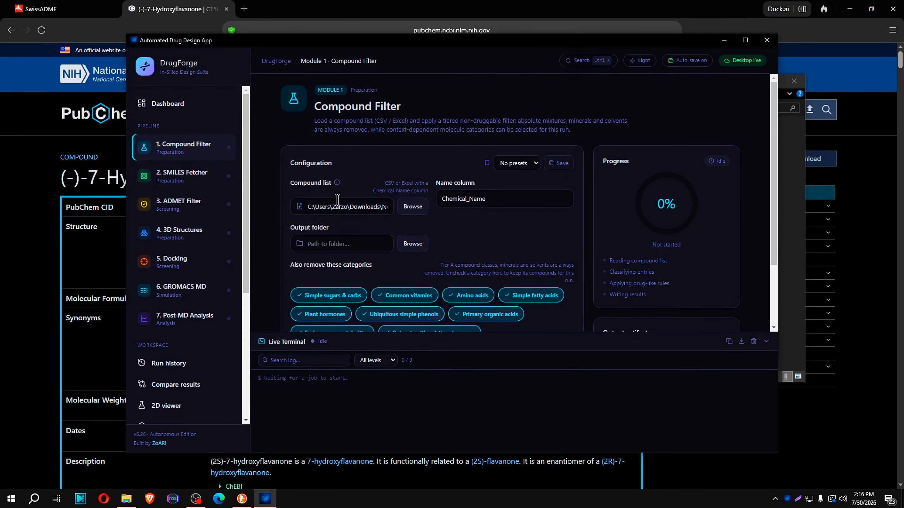
Create a folder named New folder inside Downloads > New folder (3) and set it as the Compound Filter's output folder
click(414, 250)
right_click(358, 168)
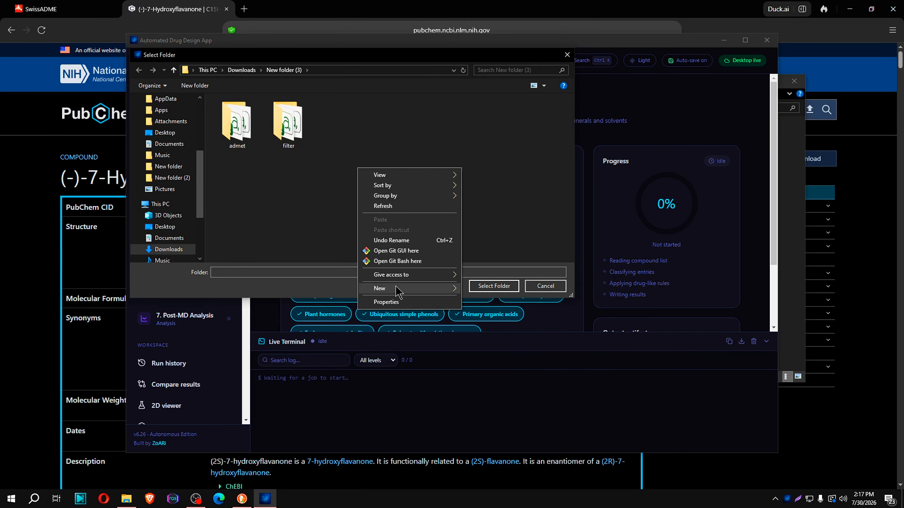
mouse_move(398, 286)
click(470, 289)
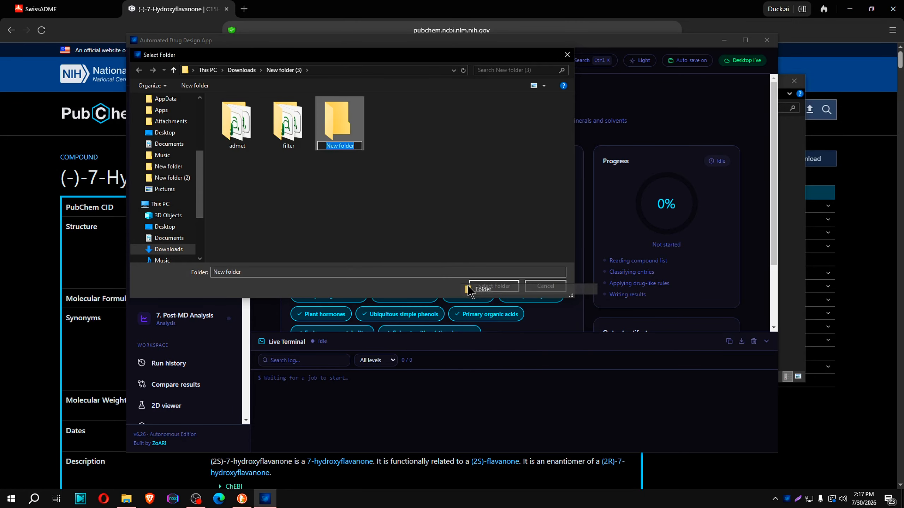
click(494, 287)
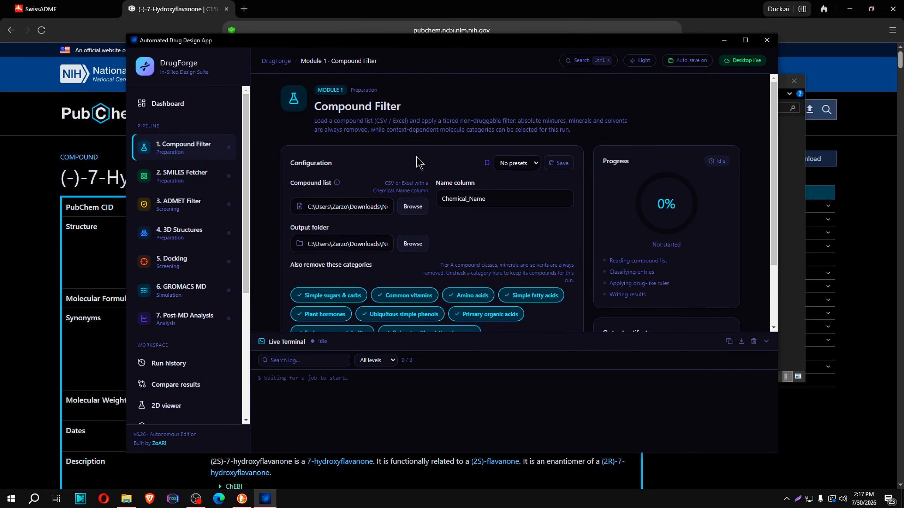
Return to the dashboard and start the automatic run of pipeline modules 1–4
click(168, 103)
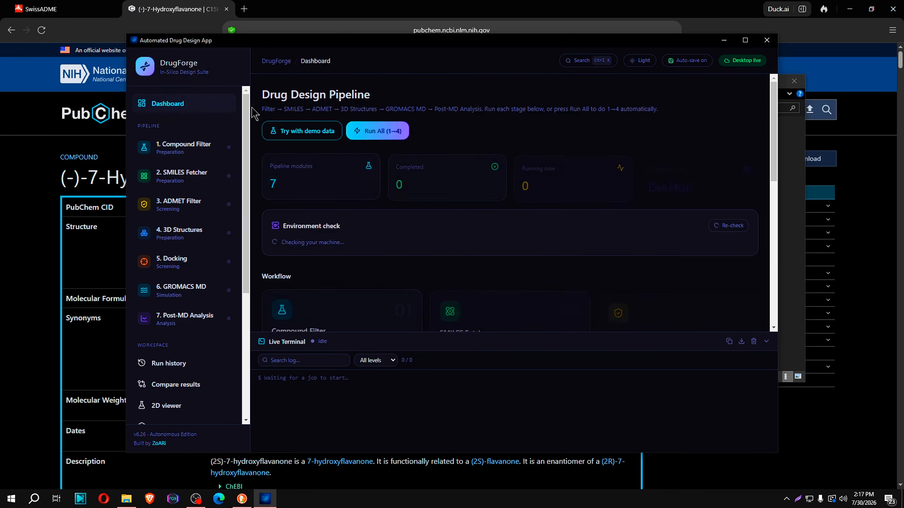
click(380, 135)
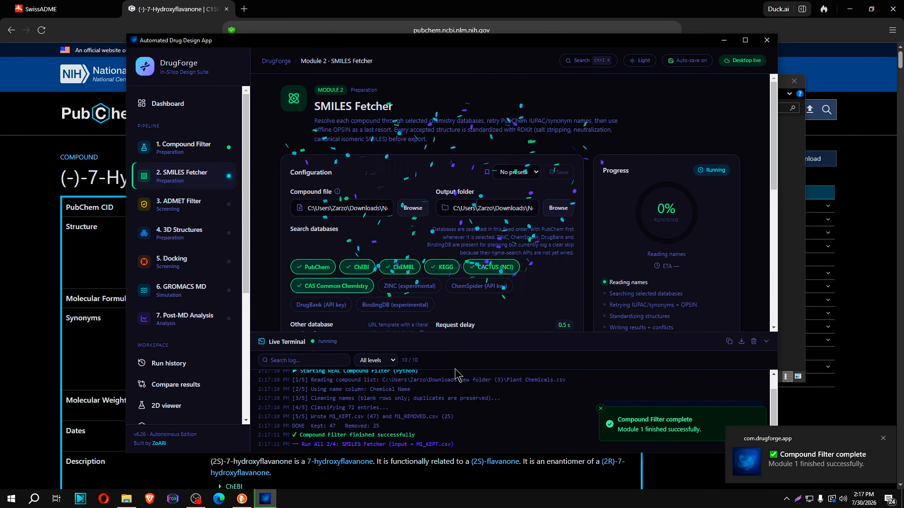